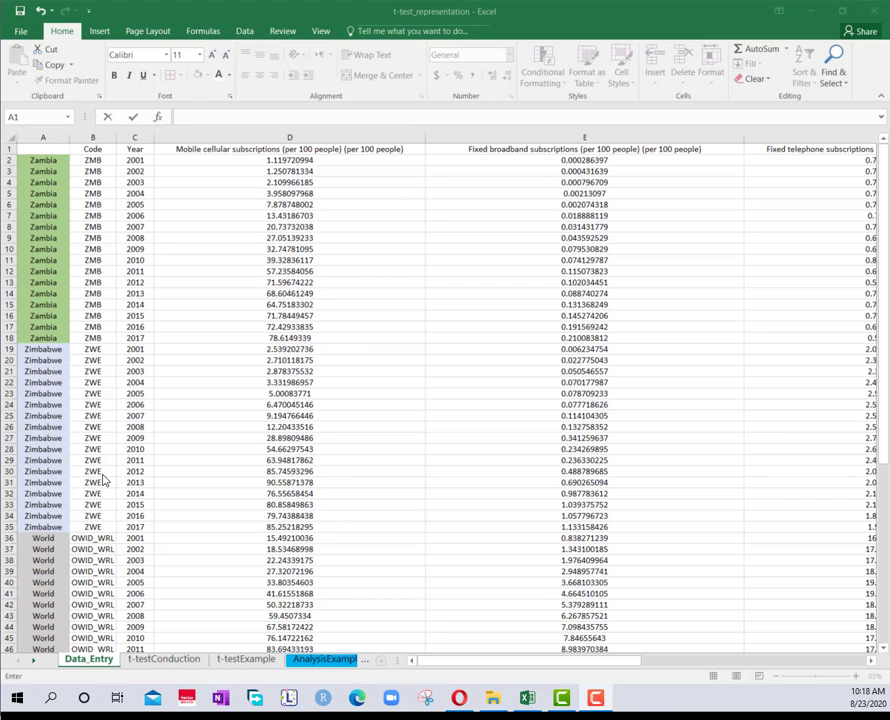
Step: Examine the Data_Entry sheet's country, code, year and subscription columns, including the mobile cellular subscriptions data
scroll(102, 481, "down", 20)
scroll(109, 459, "up", 20)
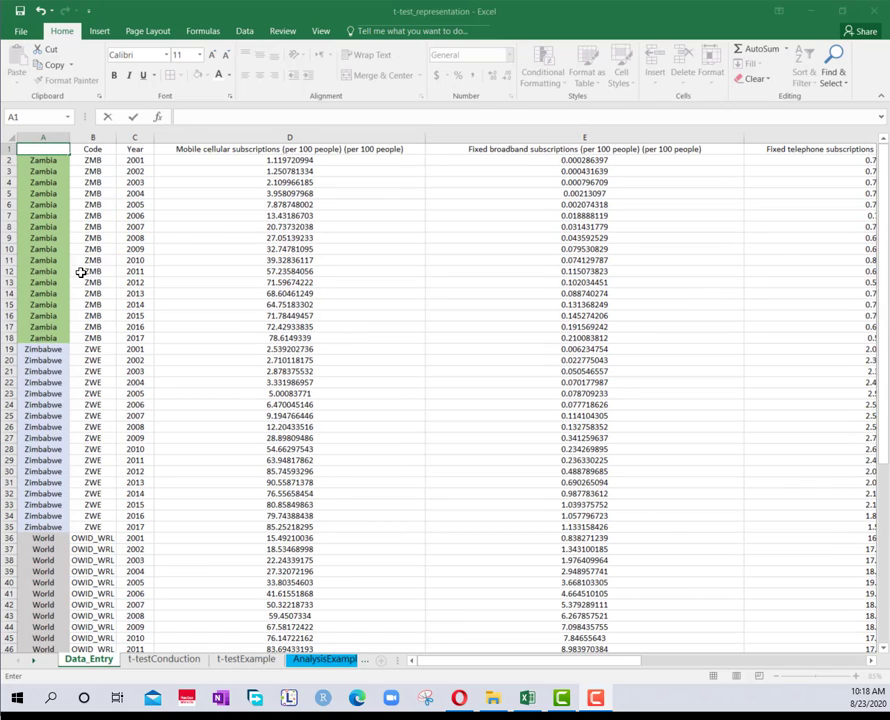
left_click(77, 159)
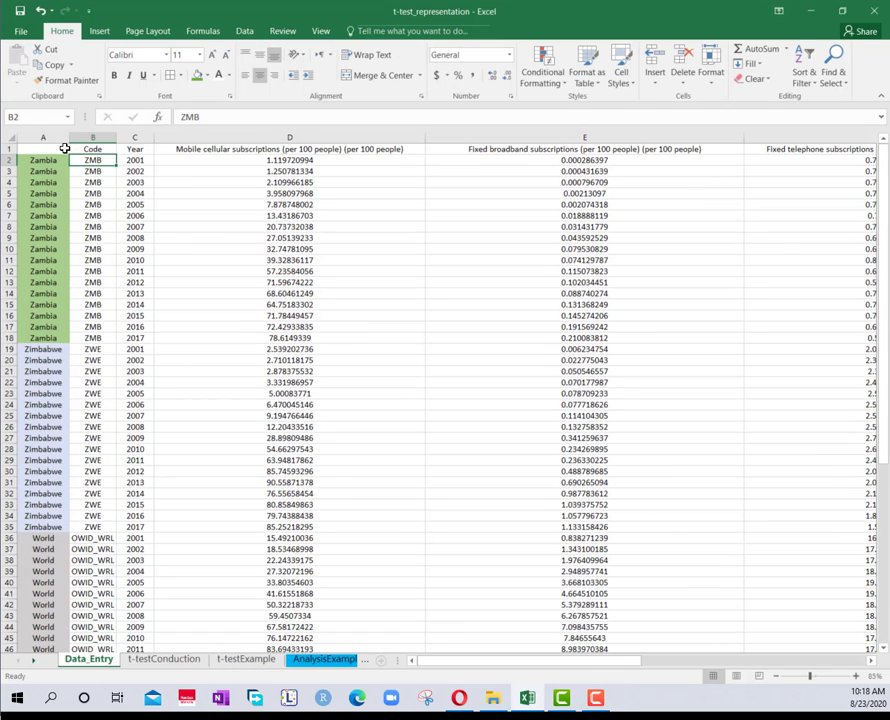
left_click_drag(64, 148, 780, 402)
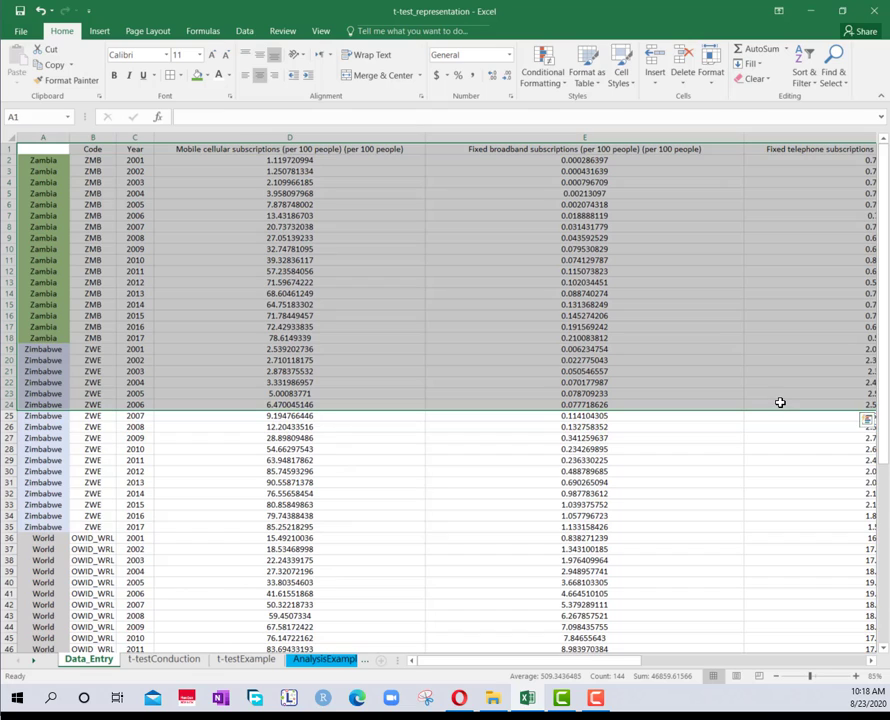
scroll(780, 402, "right", 4)
key("shift+Left")
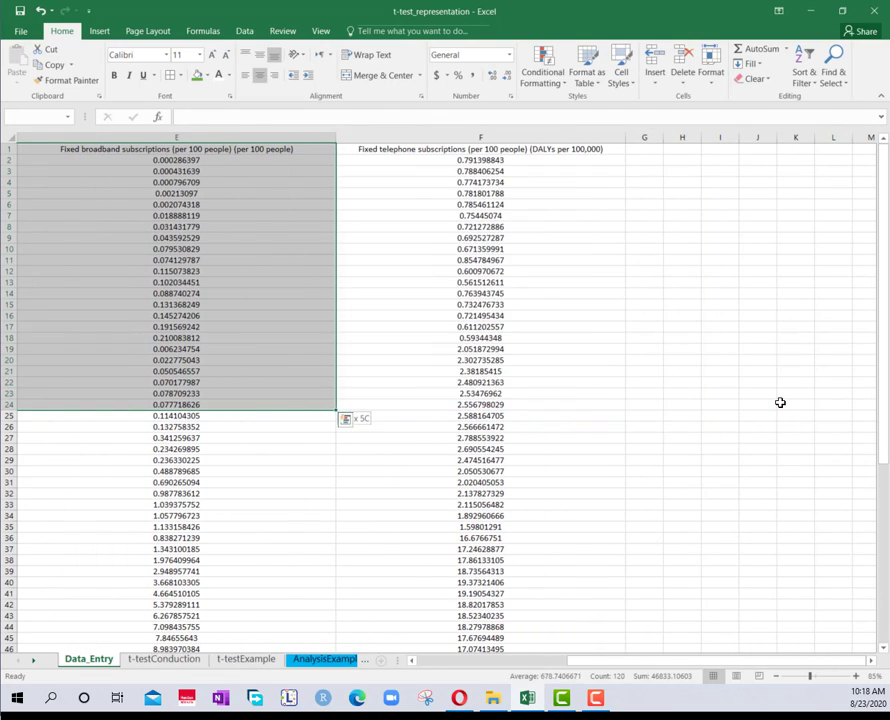
key("shift+Left")
key("shift+Left")
key("shift+Left")
key("shift+Left")
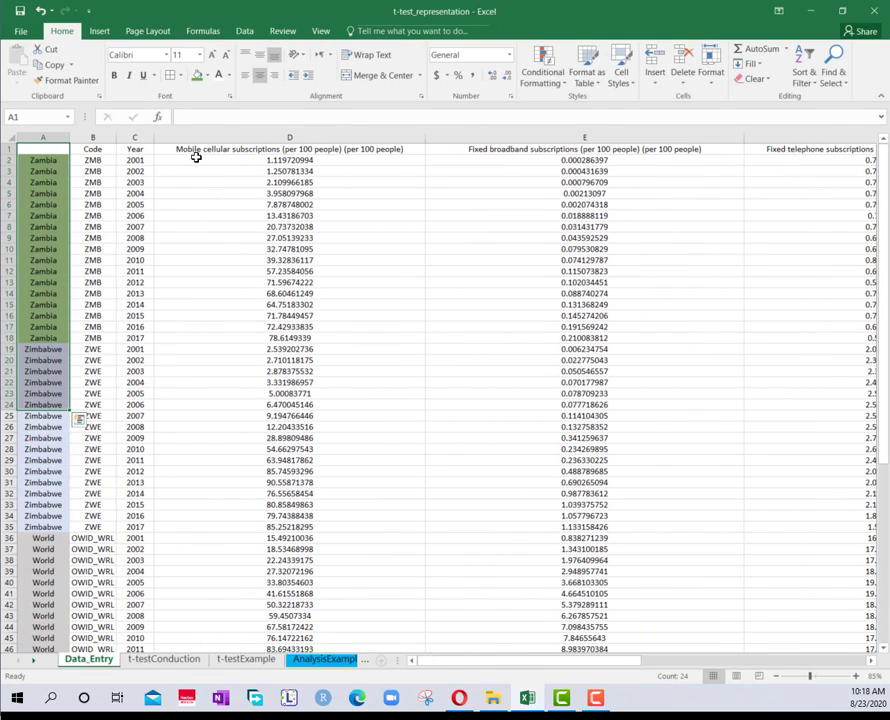
left_click(228, 148)
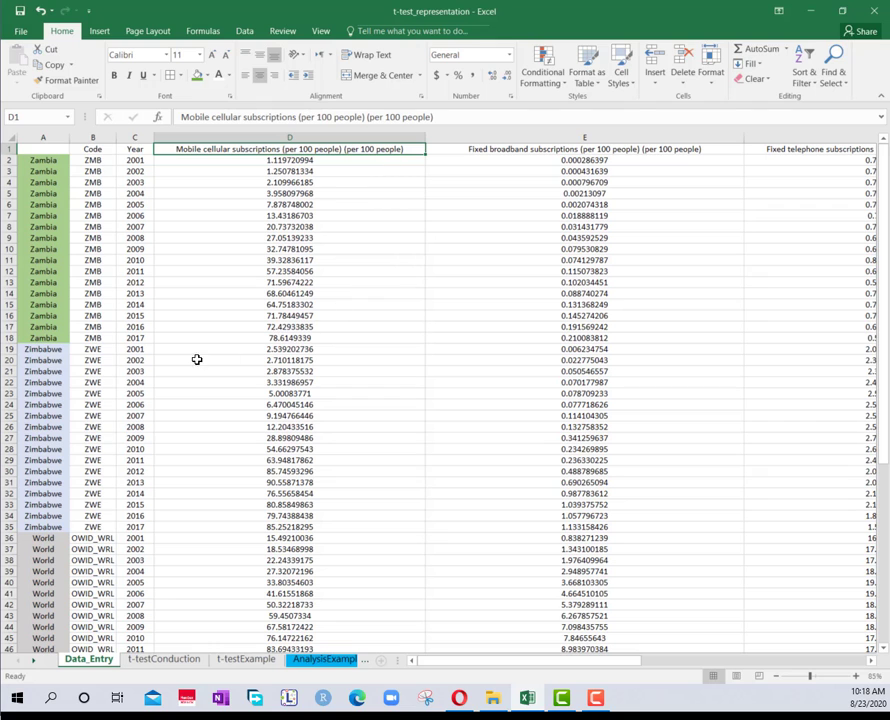
left_click(30, 194)
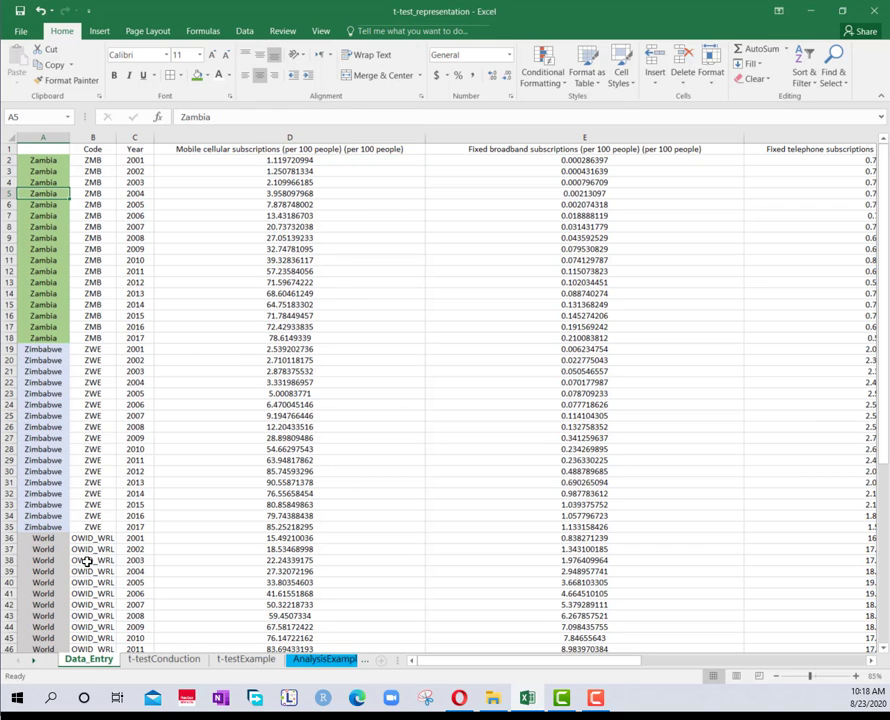
Step: Review the yearly mobile cellular subscriptions table for the four regions on the t-testConduction sheet, from 2001 to 2017
left_click(160, 659)
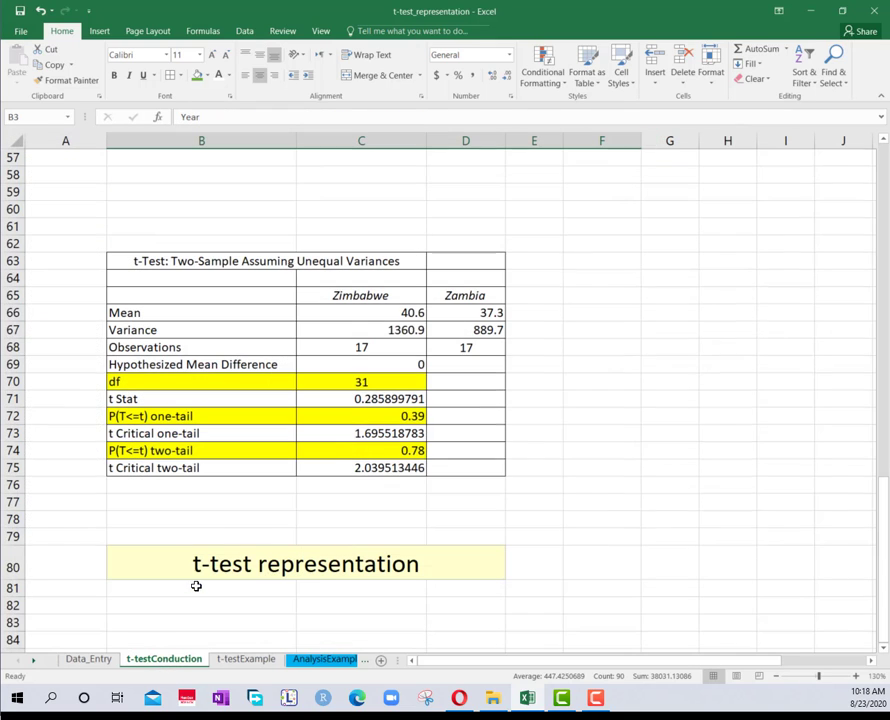
scroll(197, 586, "up", 18)
left_click(222, 359)
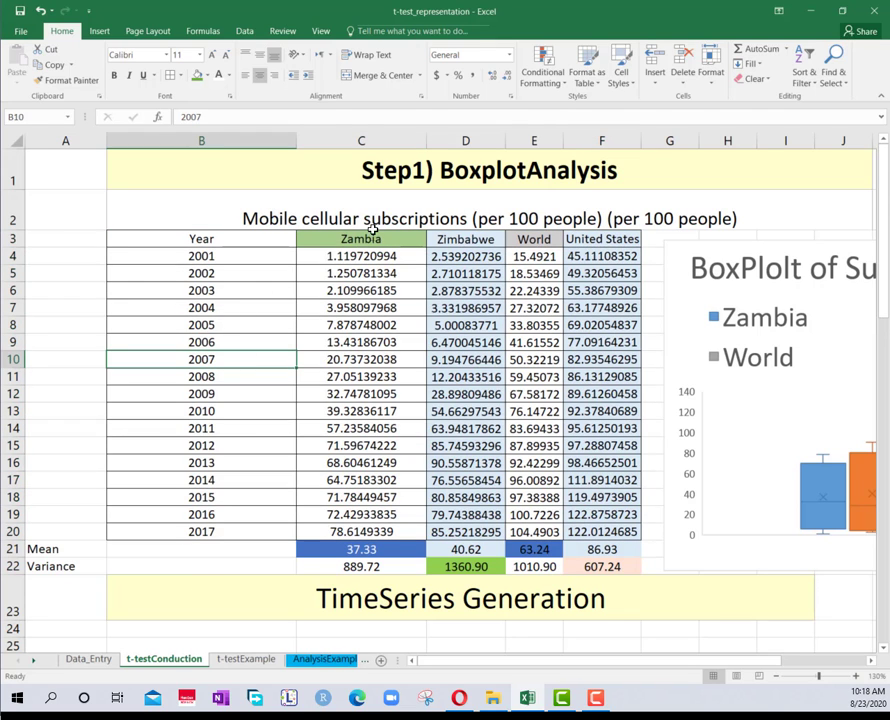
left_click_drag(372, 238, 600, 531)
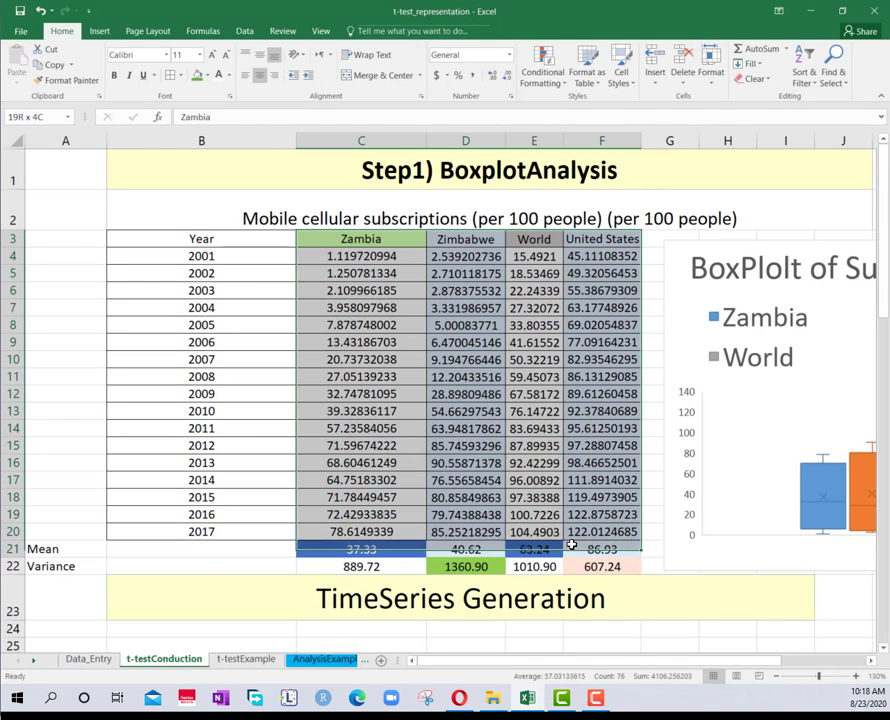
left_click(186, 253)
left_click(215, 537)
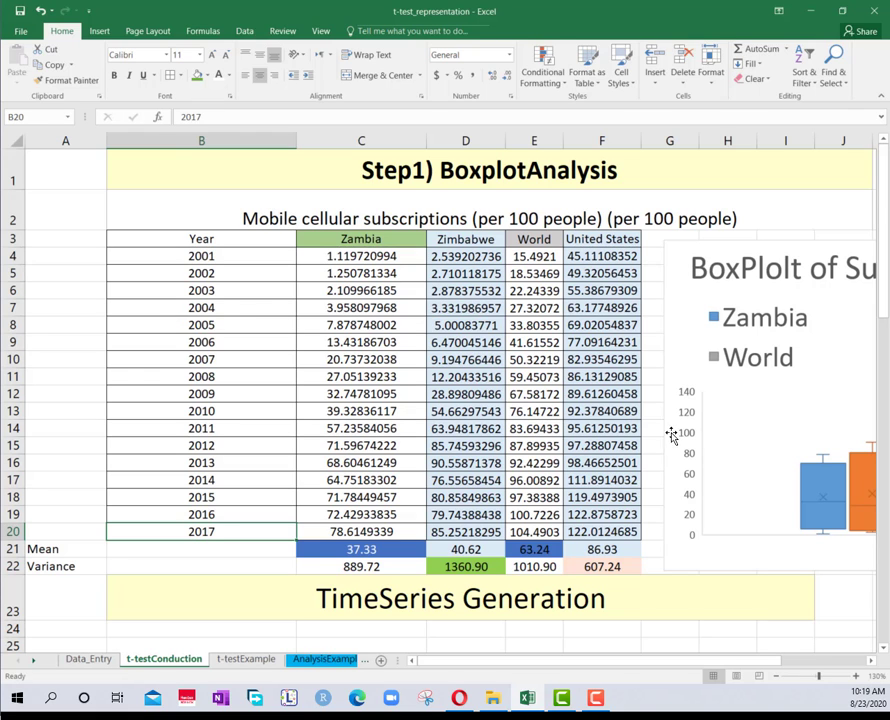
Step: Enlarge the subscription rate boxplot chart and shift it up and to the right of the data table
left_click_drag(640, 661, 721, 669)
left_click(423, 352)
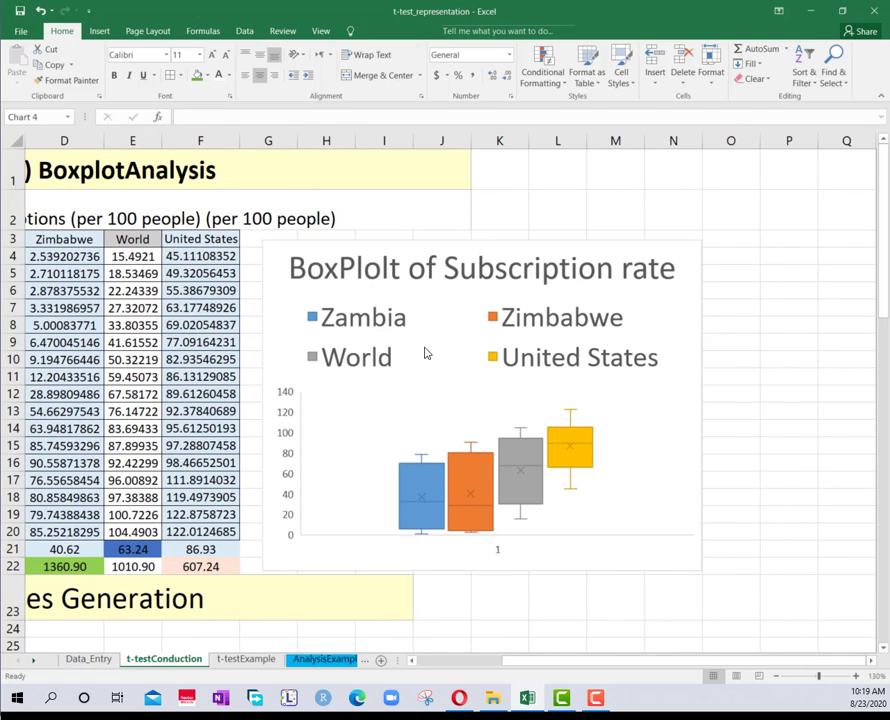
left_click_drag(702, 571, 727, 636)
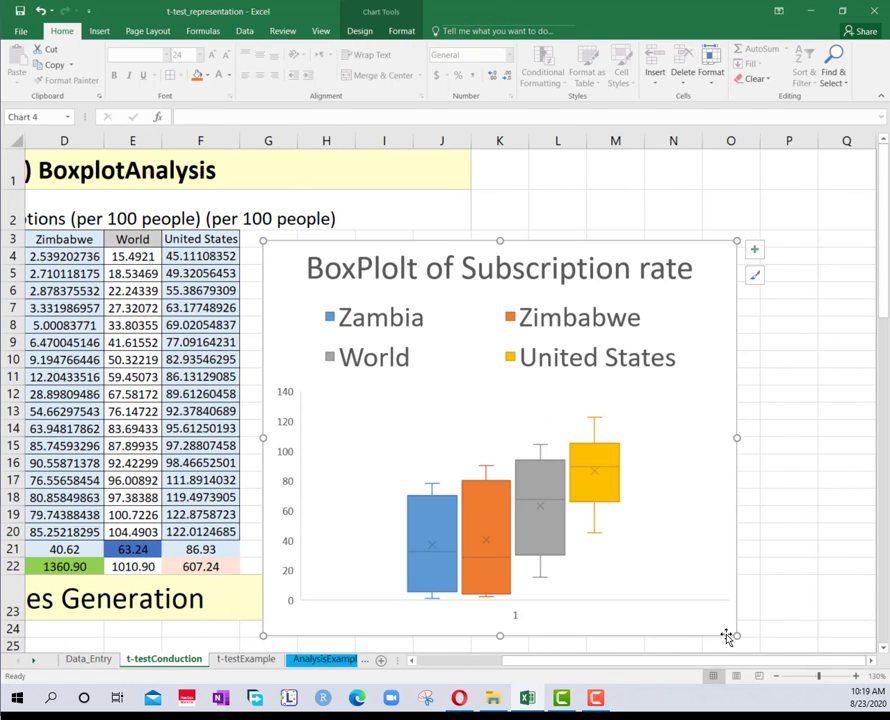
left_click_drag(572, 250, 620, 158)
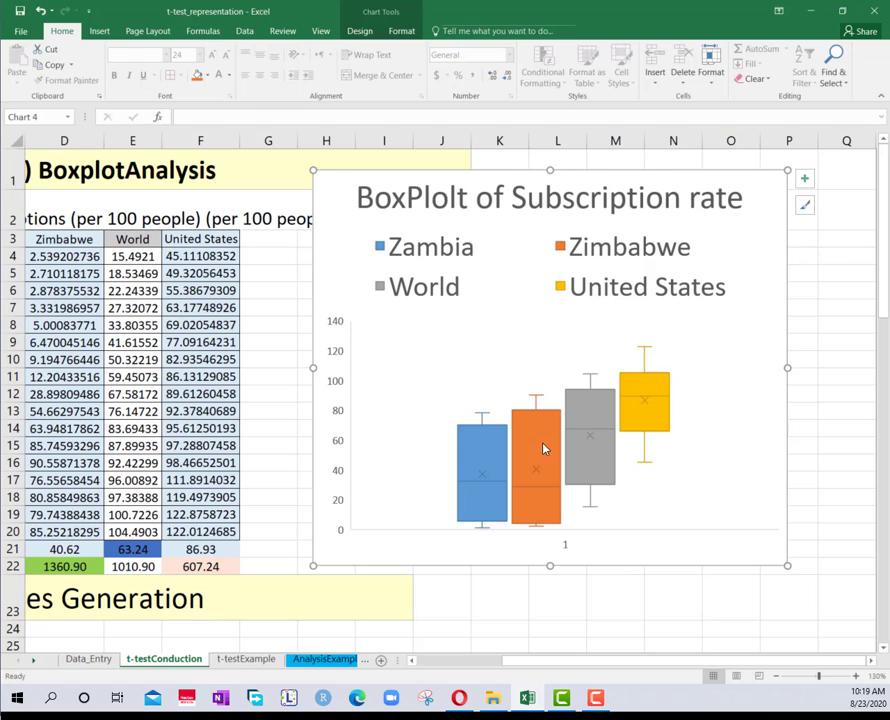
left_click_drag(787, 564, 814, 636)
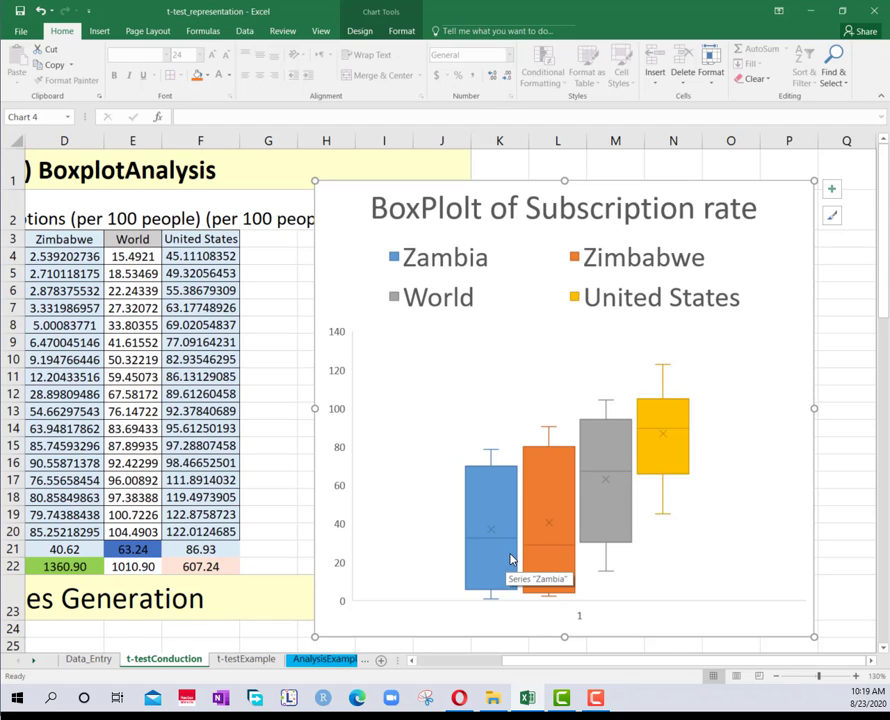
Step: Examine the boxplot and the mean and variance formulas beneath the country columns
mouse_move(486, 485)
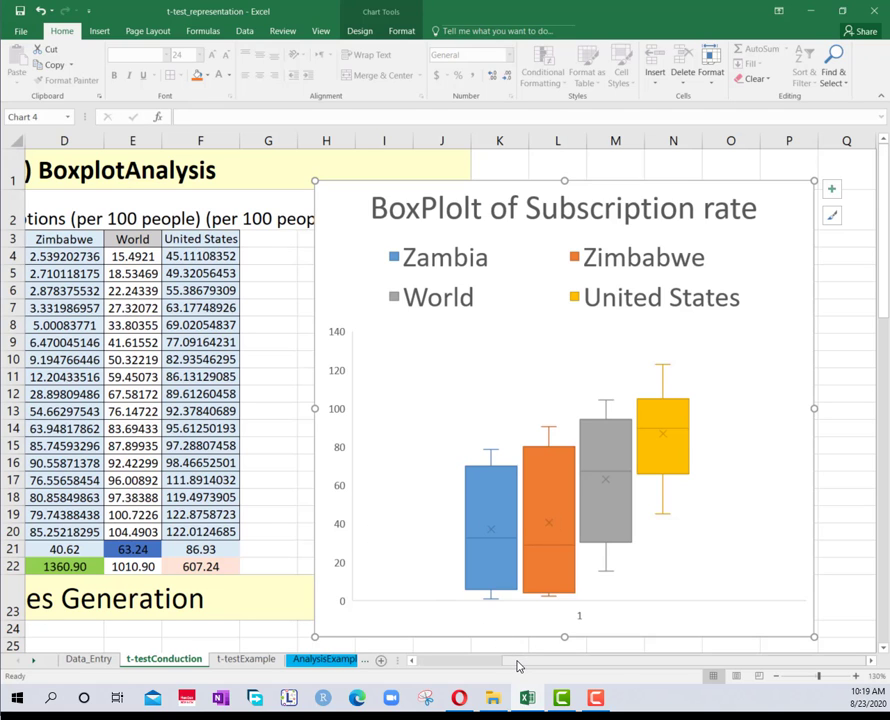
left_click_drag(519, 666, 515, 666)
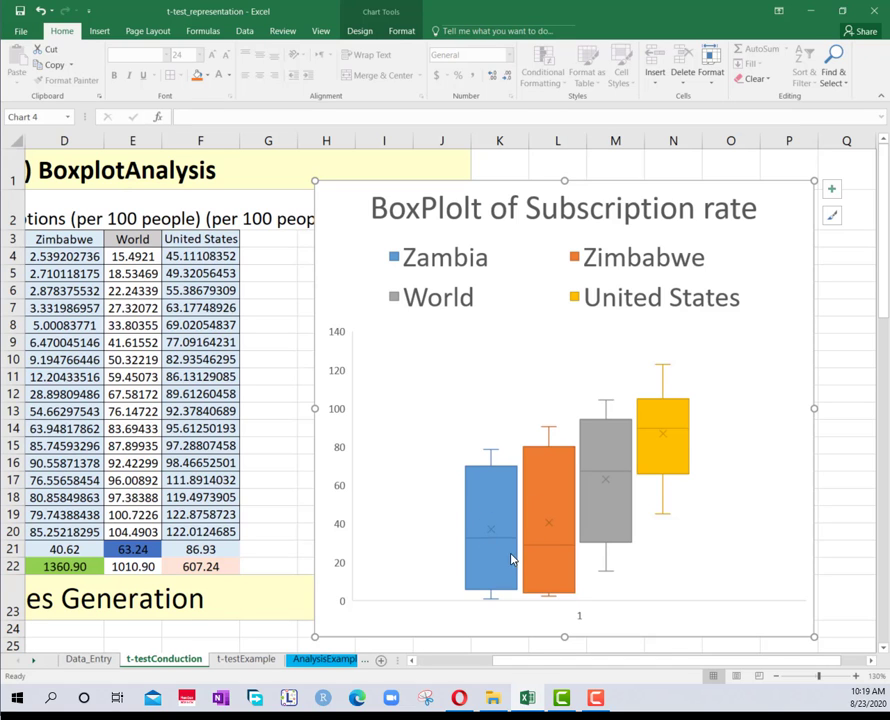
left_click_drag(546, 666, 445, 660)
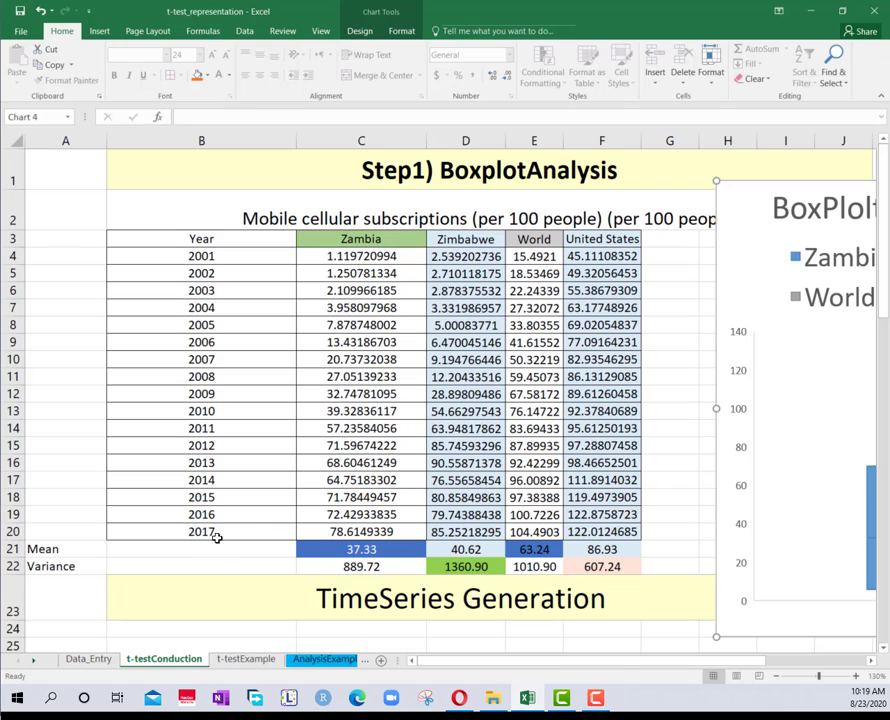
left_click(353, 549)
left_click(495, 549)
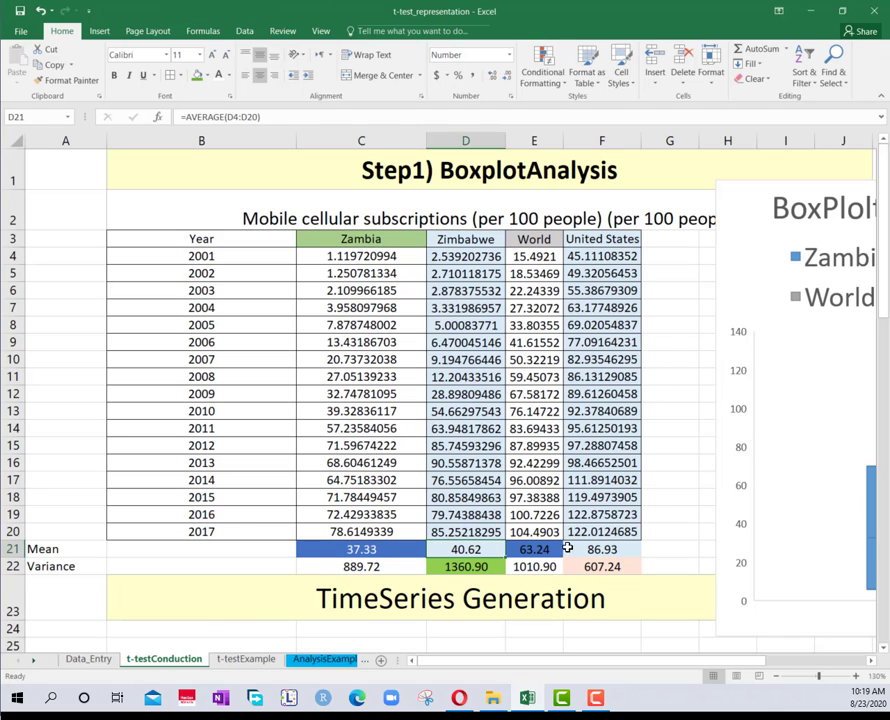
left_click(570, 550)
left_click(363, 577)
left_click(460, 568)
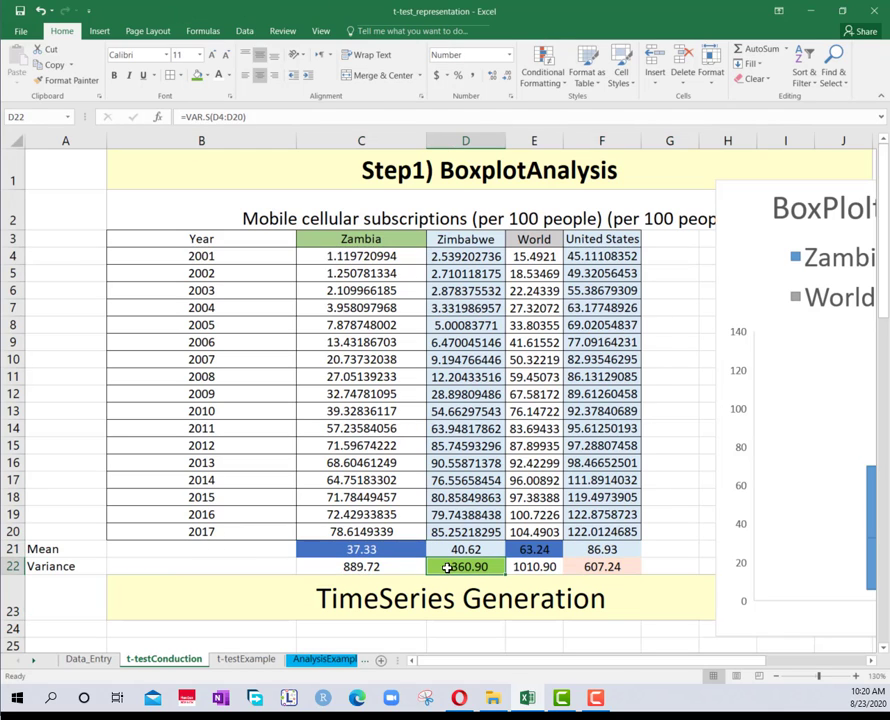
Step: Look over the TimeSeries Generation section and the World data column in the table above it
scroll(440, 580, "down", 2)
scroll(440, 580, "down", 1)
left_click(213, 445)
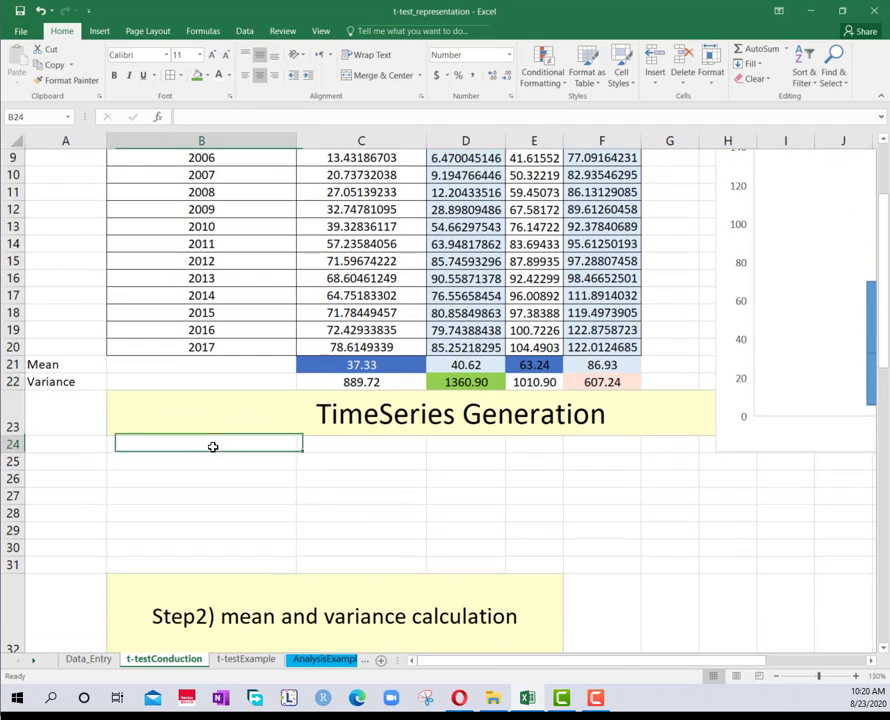
scroll(250, 503, "up", 3)
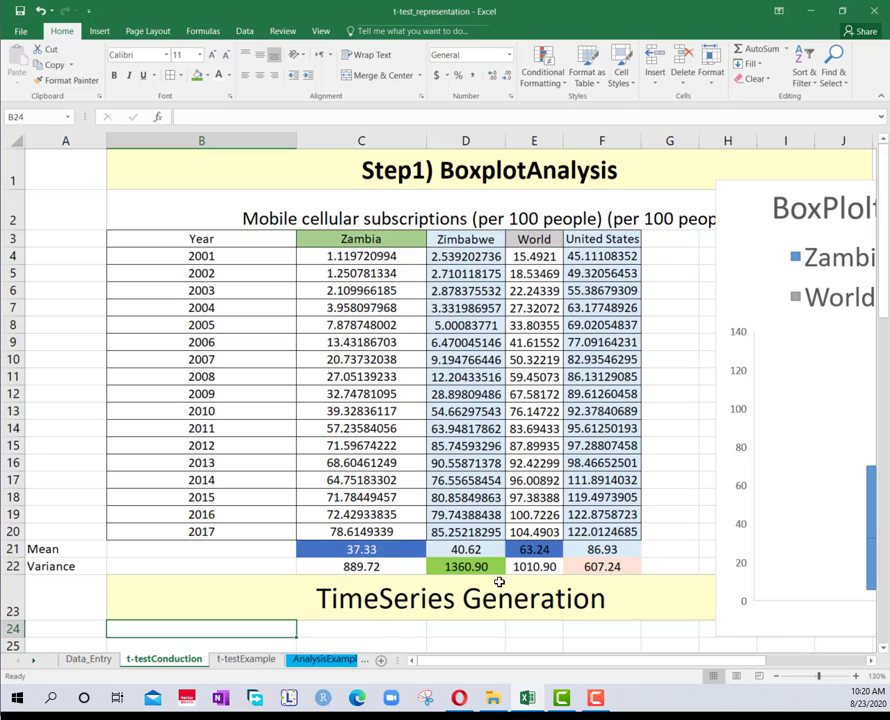
scroll(368, 590, "down", 3)
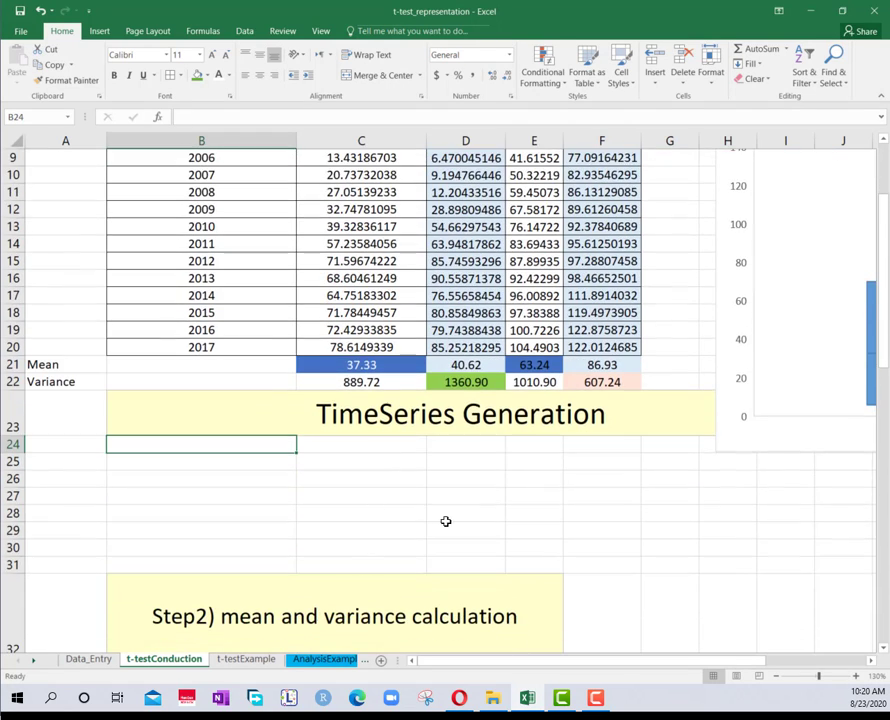
scroll(450, 500, "up", 3)
left_click_drag(518, 238, 536, 531)
Step: Fit the width of column F, holding the United States data, to its contents on the t-testConduction sheet
scroll(220, 598, "down", 8)
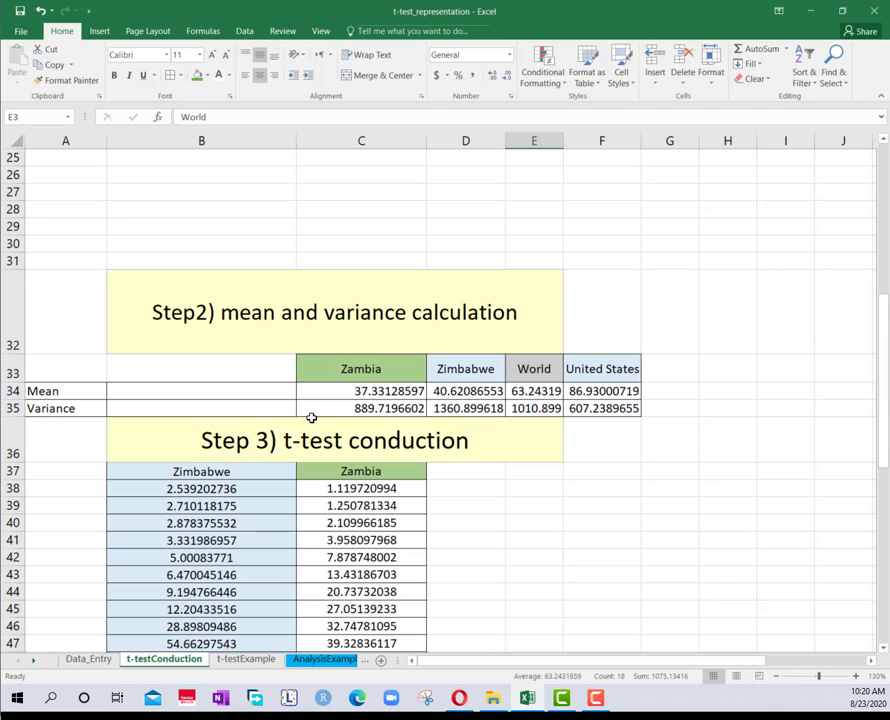
double_click(643, 140)
Step: Examine the Zimbabwe and Zambia samples under Step 3 and the two-sample unequal-variances t-test results, including the two-tail P value
scroll(229, 489, "down", 3)
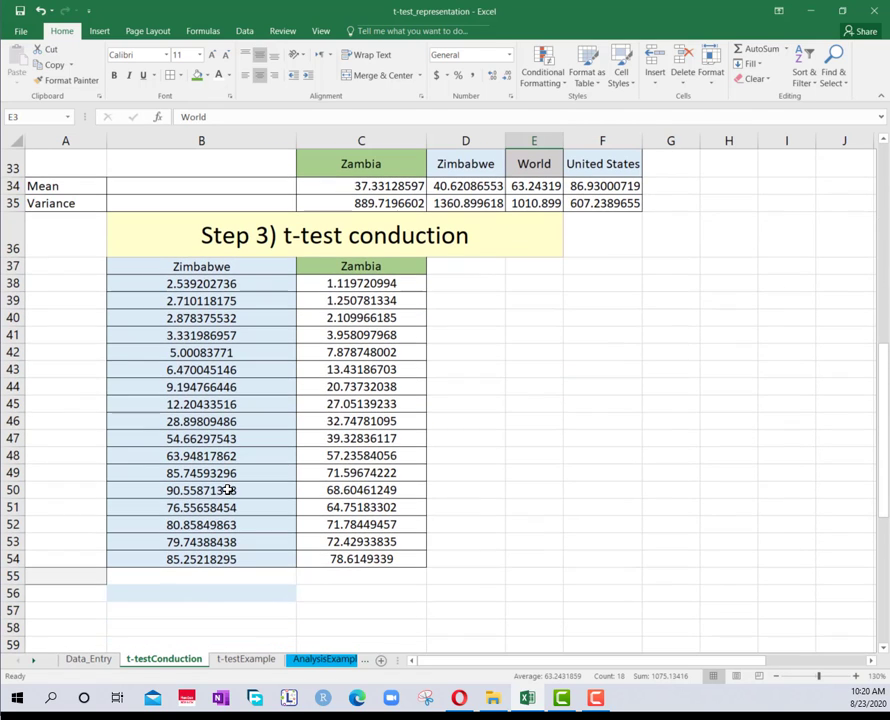
left_click_drag(171, 266, 314, 266)
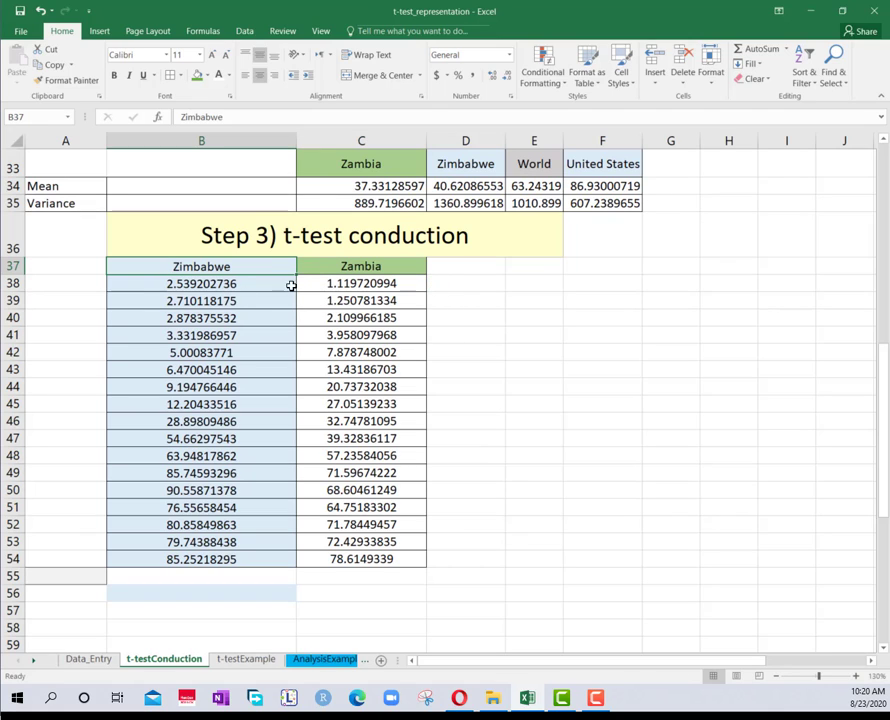
left_click(328, 267)
scroll(310, 558, "down", 5)
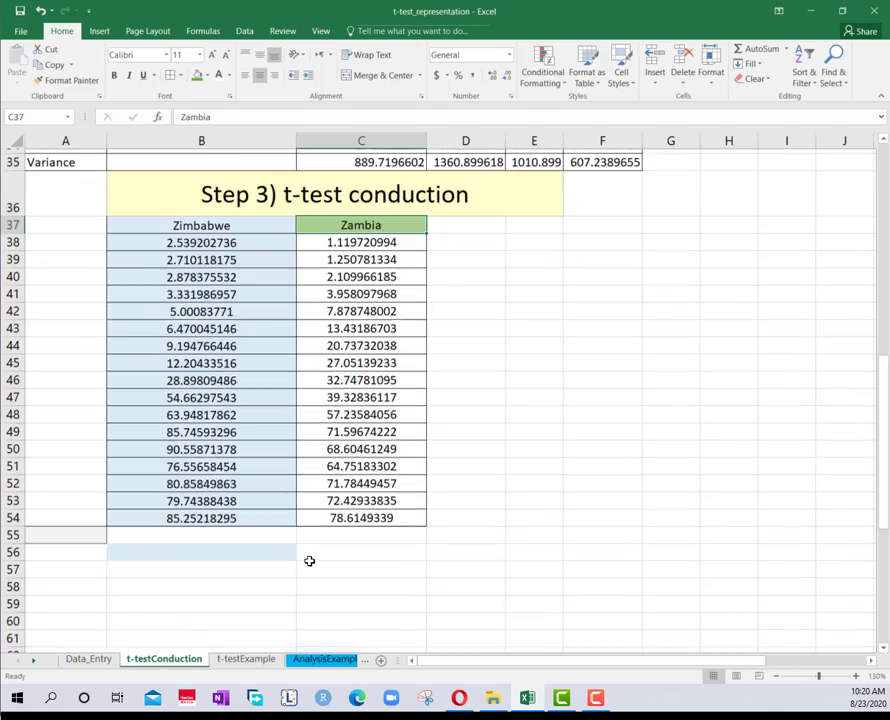
left_click_drag(140, 402, 439, 589)
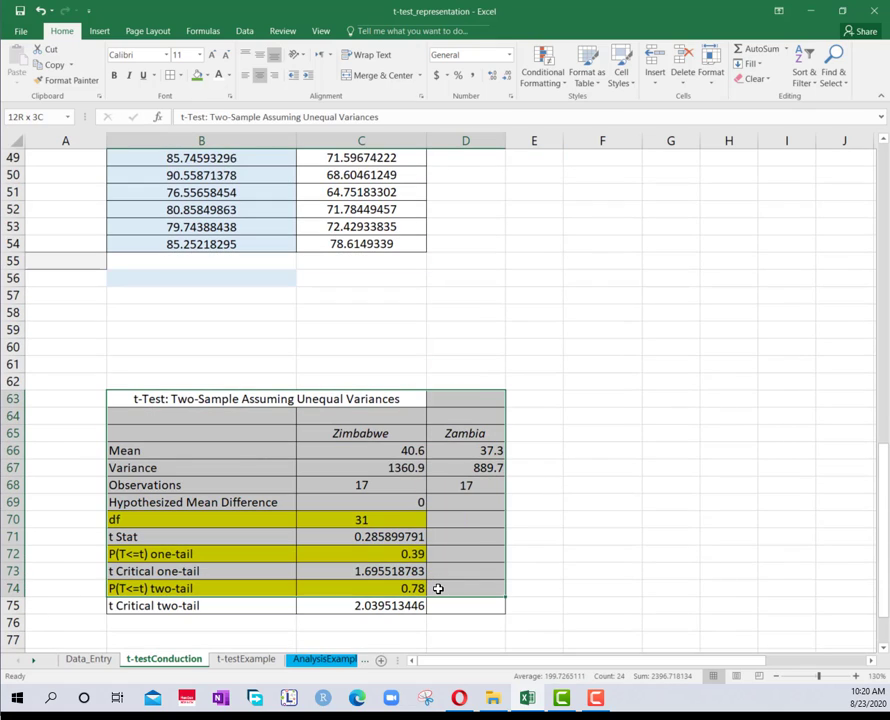
left_click(385, 588)
scroll(360, 518, "up", 5)
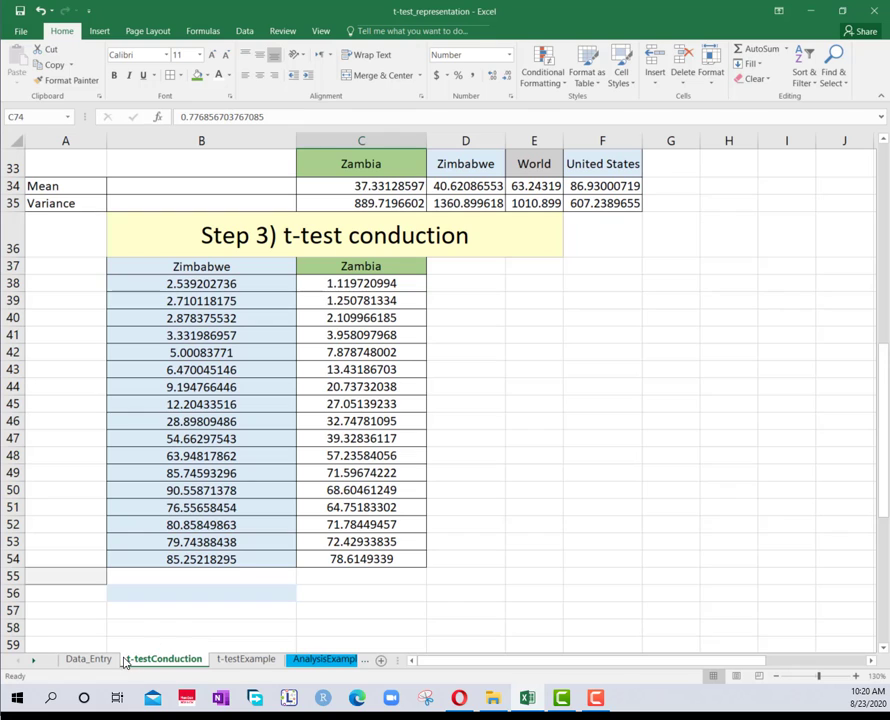
Step: Copy the table from Year through United States, cells B3:F20, from t-testConduction into cell A1 of the t-testExample sheet
left_click(242, 658)
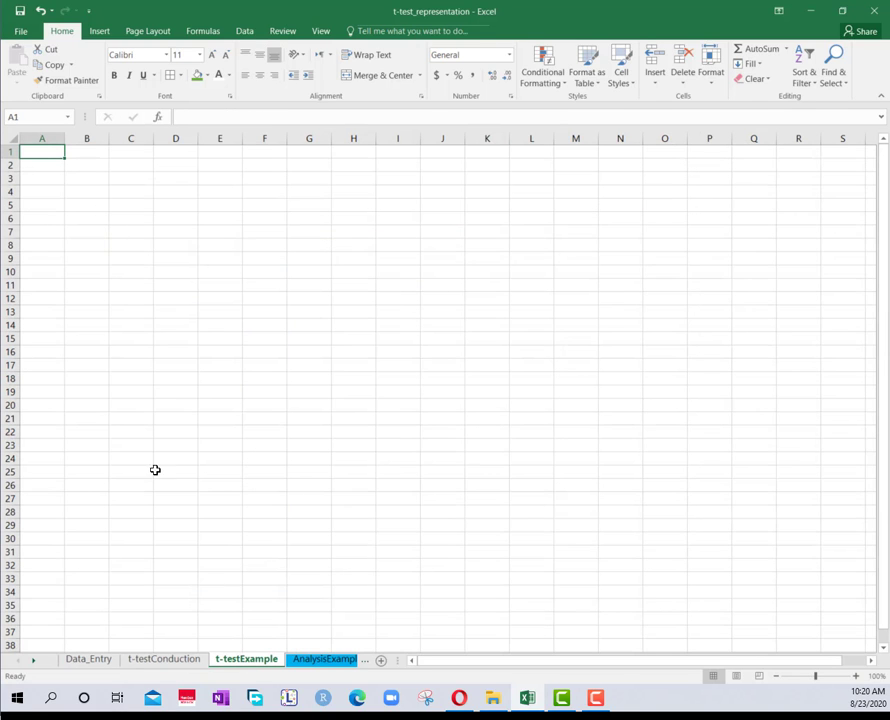
left_click(163, 658)
scroll(235, 593, "up", 10)
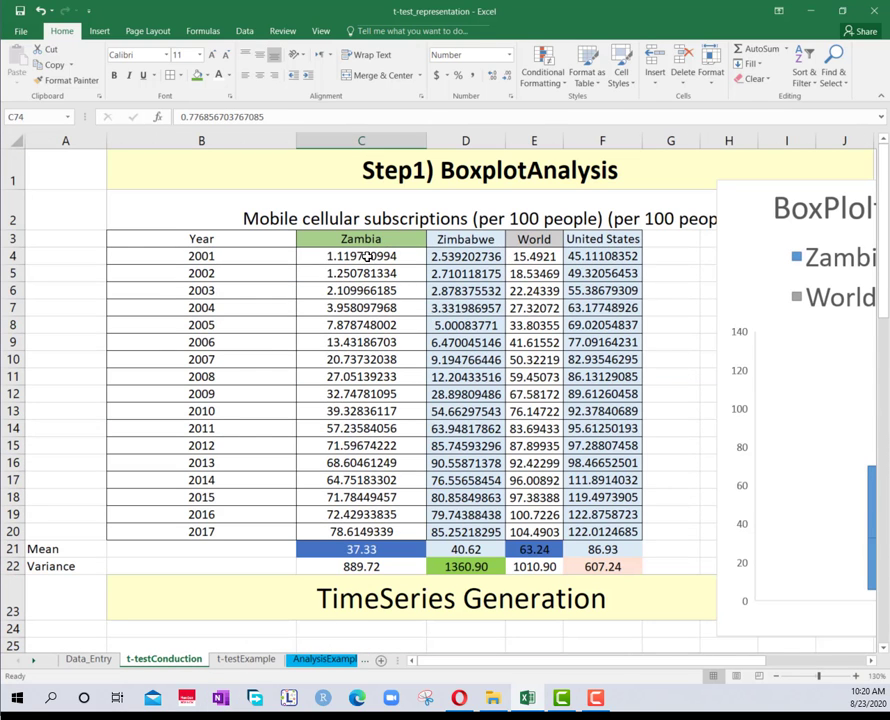
left_click_drag(195, 243, 600, 531)
key("ctrl+c")
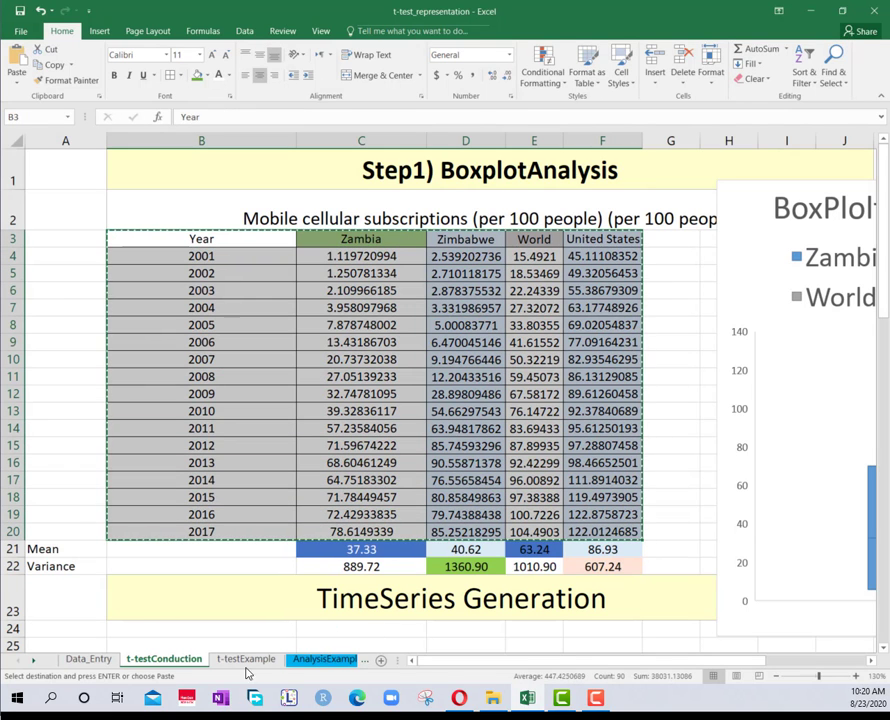
left_click(246, 660)
key("ctrl+v")
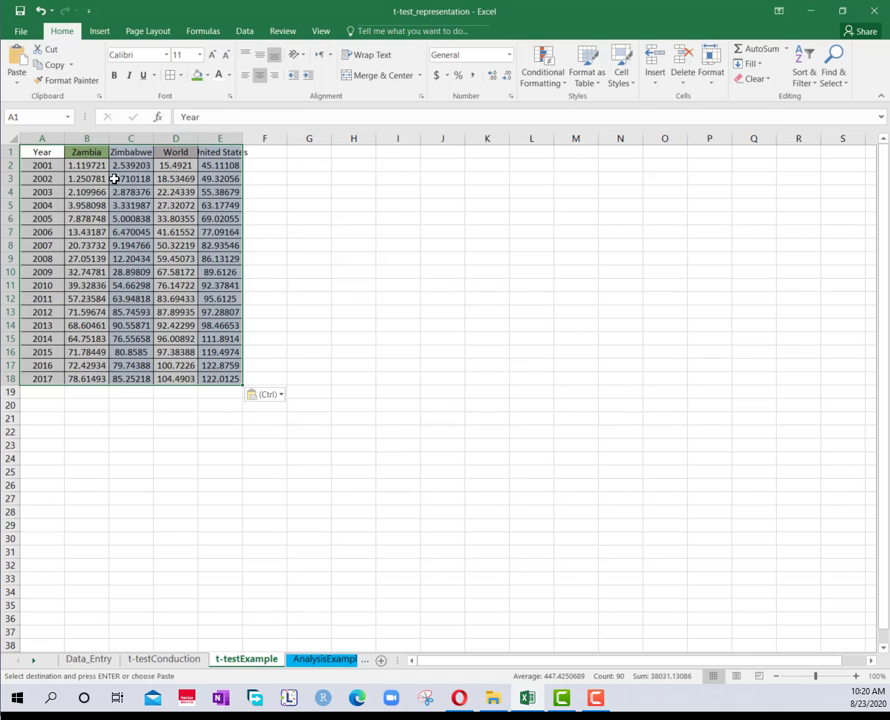
Step: Fit the widths of the Zambia, Zimbabwe, World and United States columns to their contents
left_click(353, 325)
left_click(232, 138)
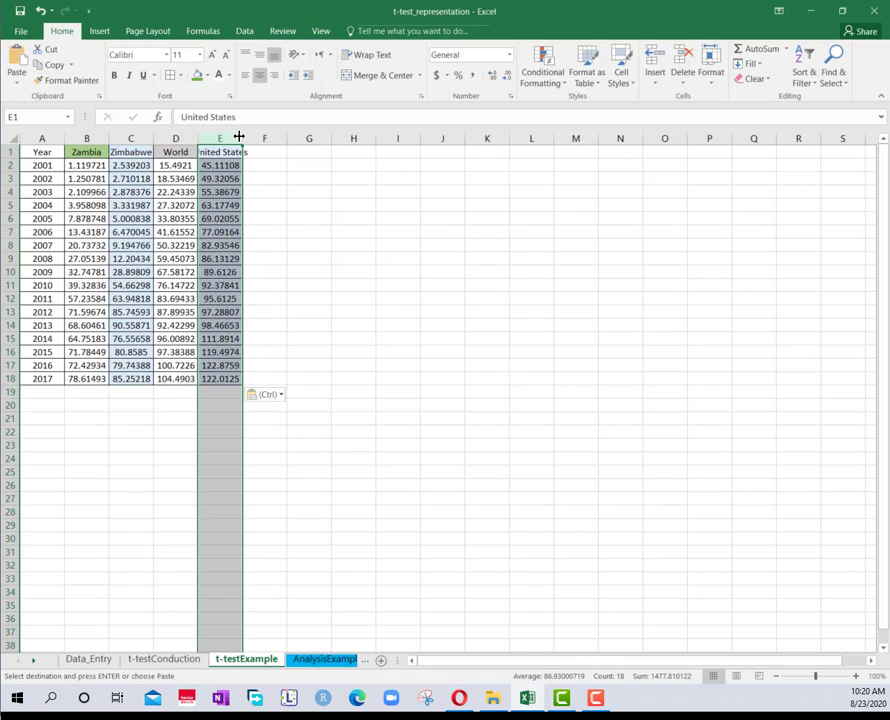
double_click(242, 138)
double_click(197, 138)
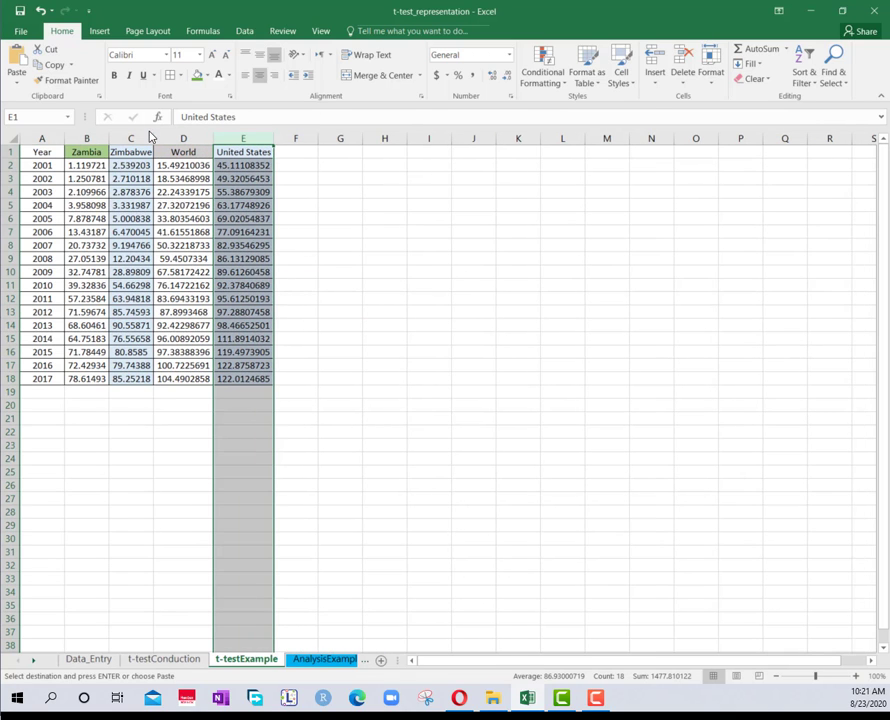
left_click(149, 138)
double_click(152, 138)
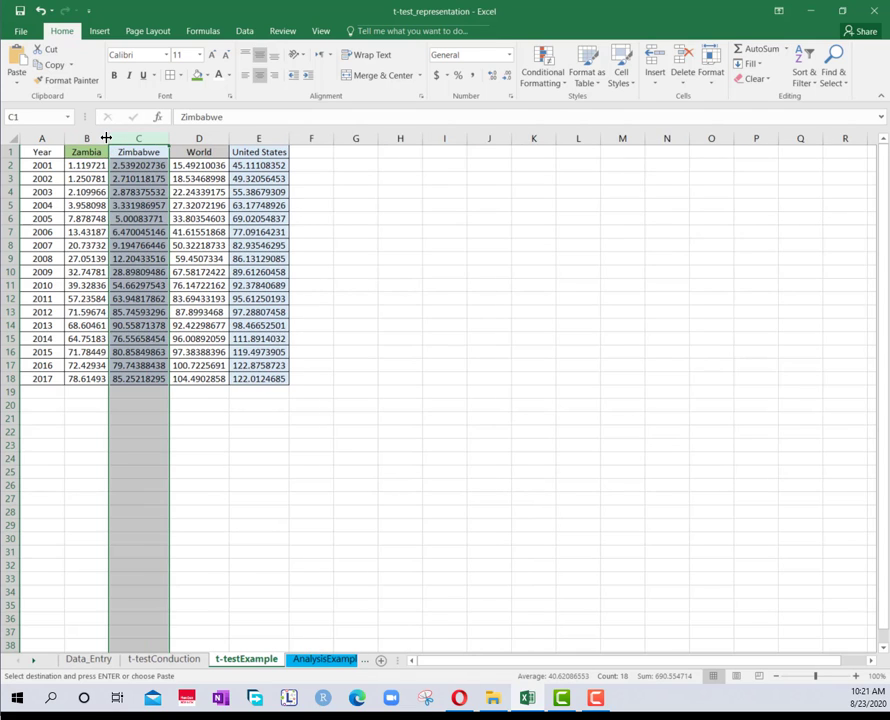
double_click(105, 138)
Step: Format the country values in B2:E18 to show one decimal place
left_click(288, 228)
left_click_drag(109, 165, 288, 375)
left_click(508, 76)
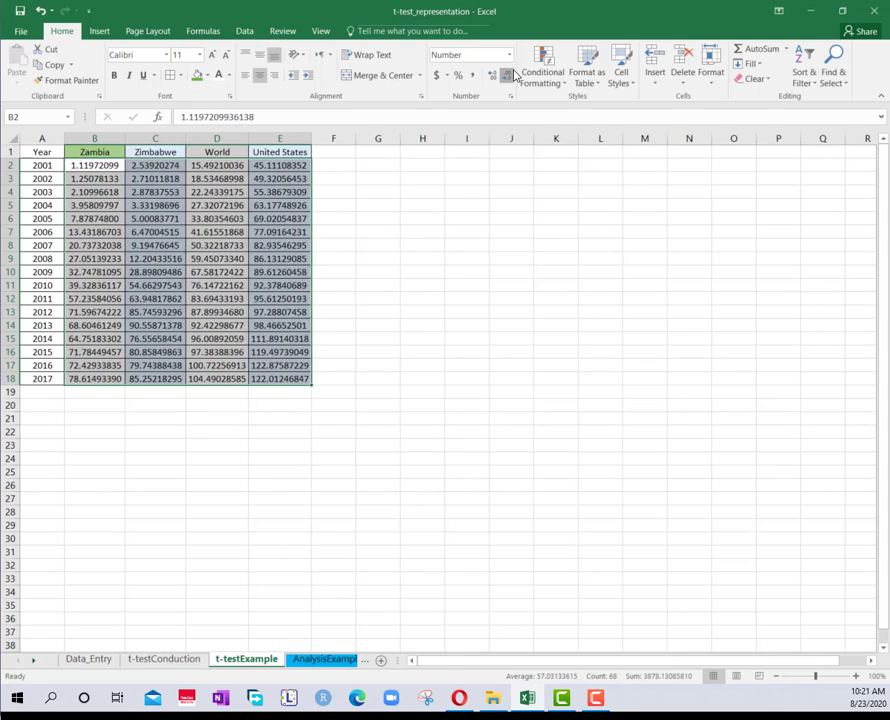
left_click(510, 76)
left_click(510, 76)
left_click(510, 76)
left_click(510, 76)
left_click(510, 76)
left_click(510, 76)
left_click(510, 76)
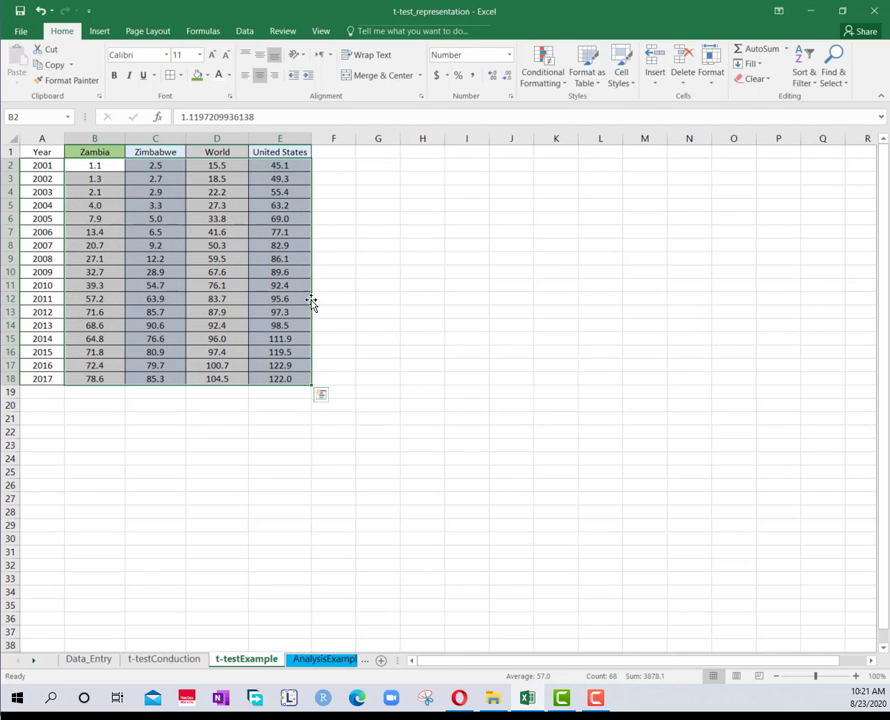
Step: Insert an empty column before the Year column
left_click_drag(155, 165, 155, 380)
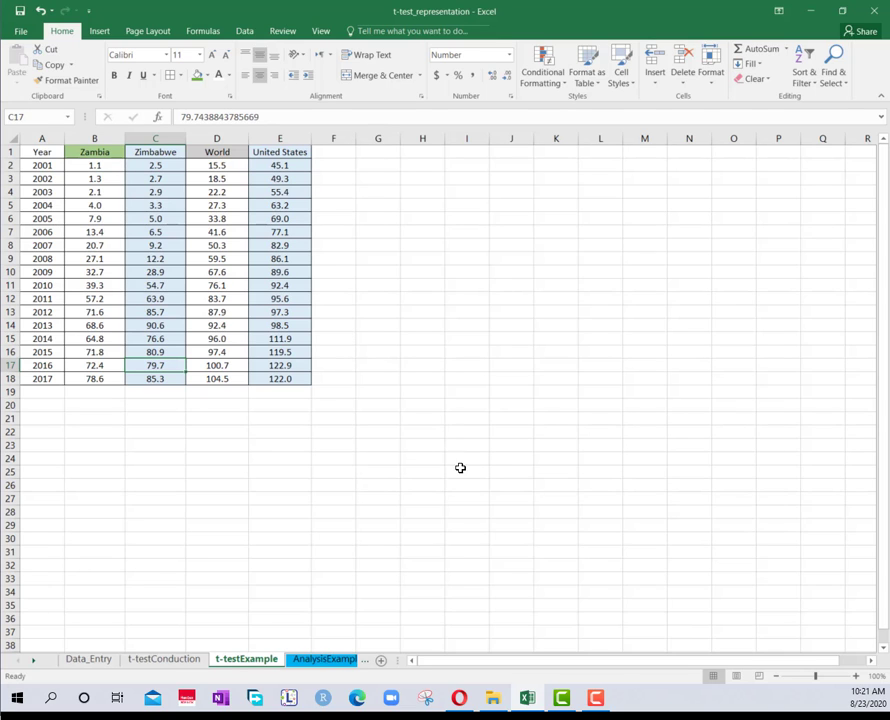
left_click(36, 138)
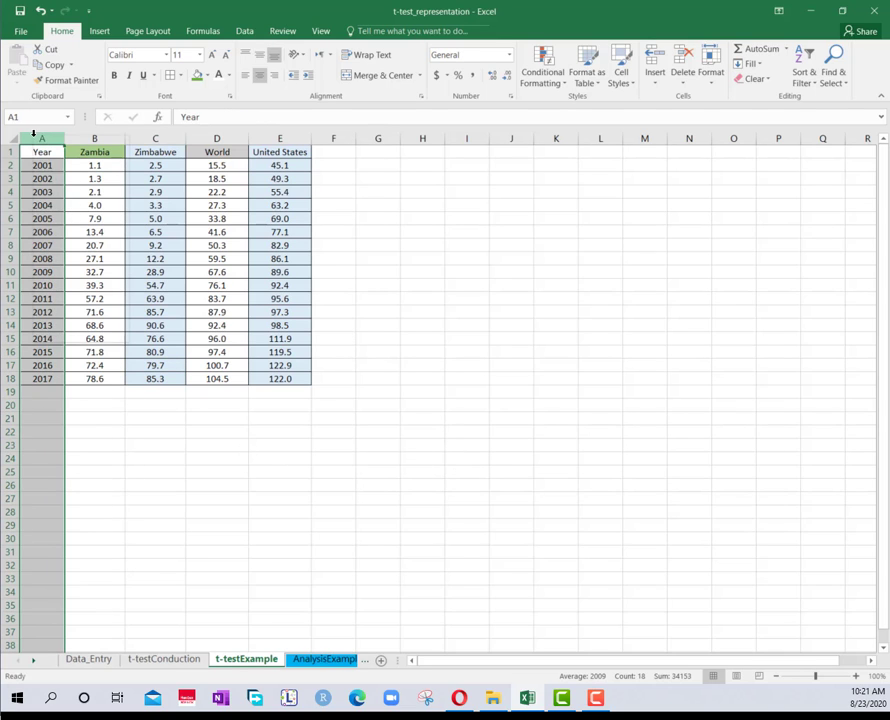
right_click(36, 138)
left_click(64, 232)
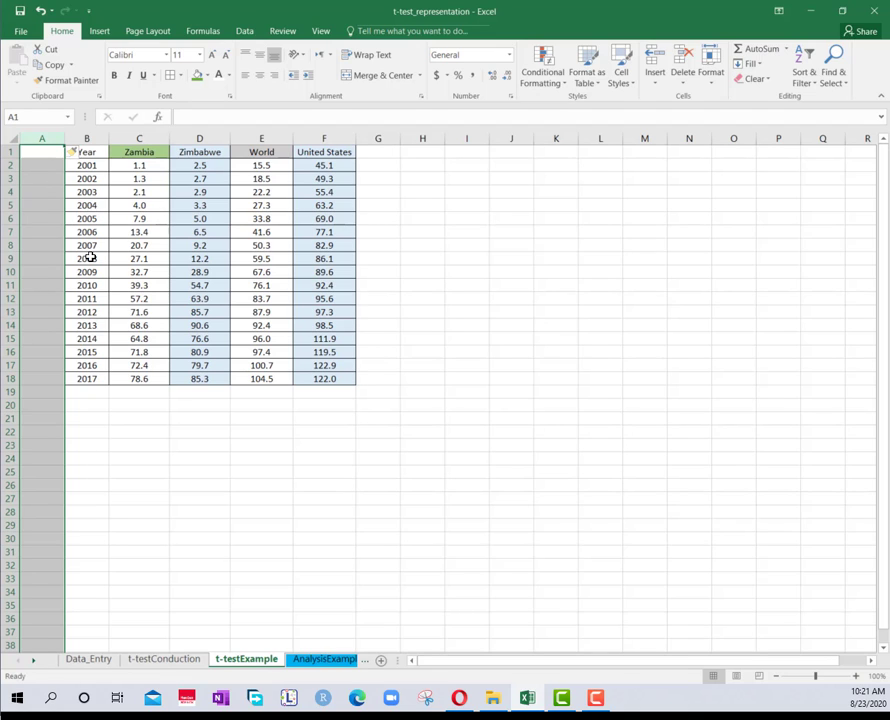
left_click(88, 191)
left_click_drag(86, 151, 88, 356)
Step: Enter the row labels Mean in A19 and Variance in A20 below the data table
left_click(46, 393)
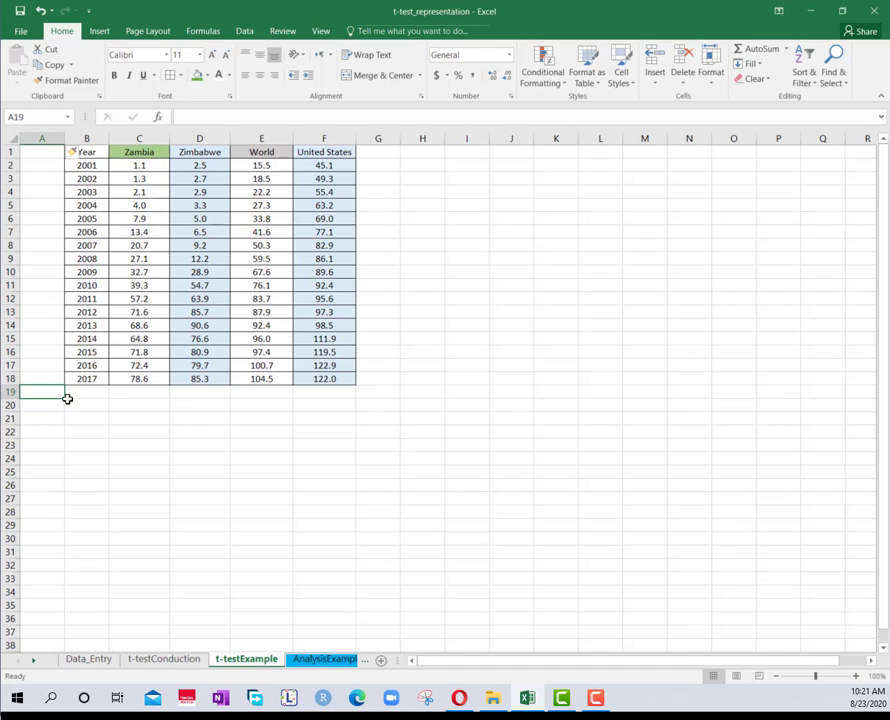
type("Mean")
key("Return")
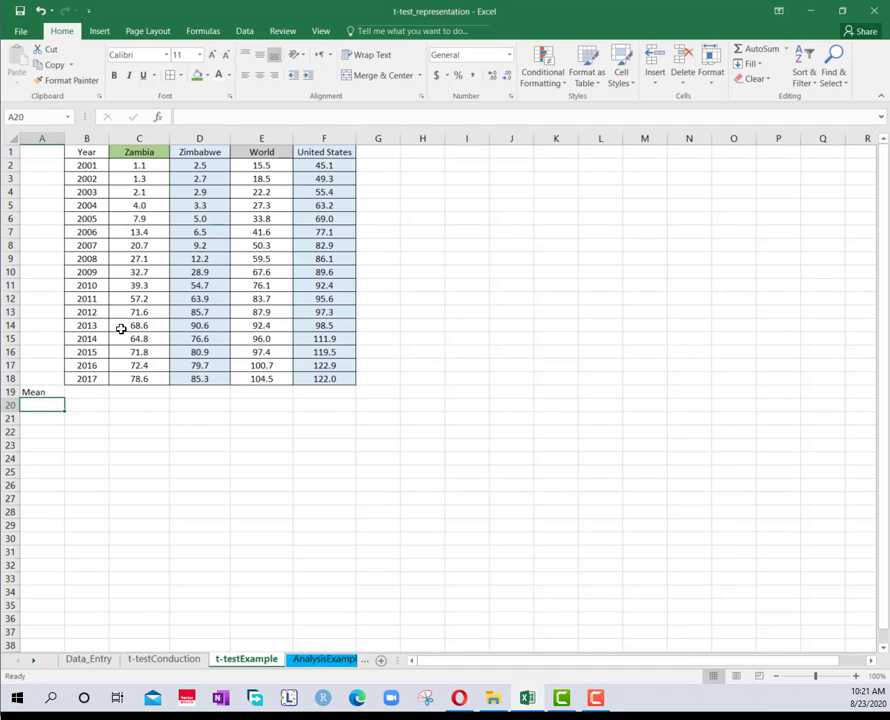
type("Vara")
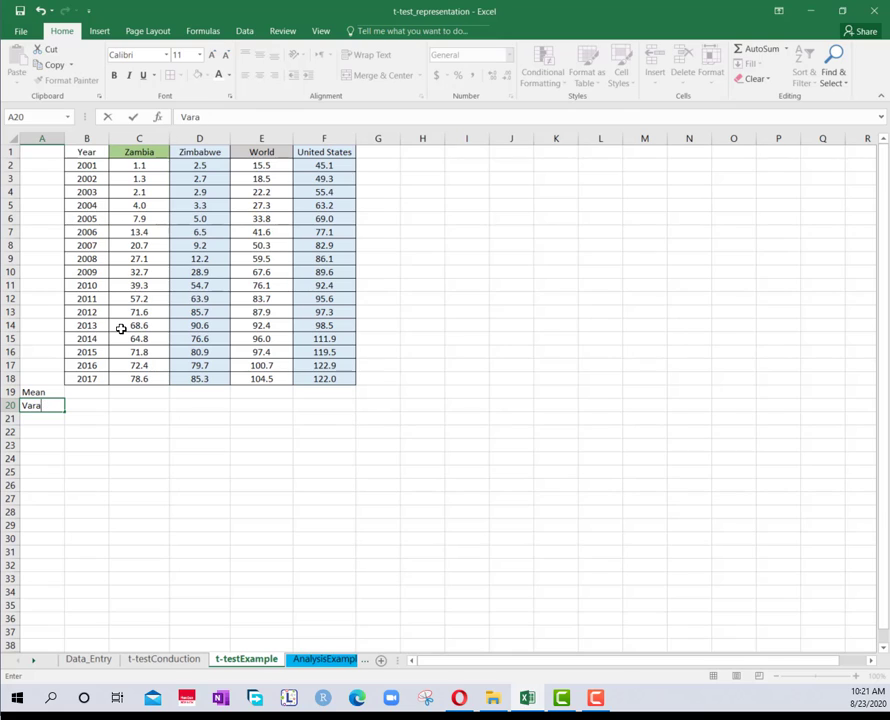
type("ance")
key("Return")
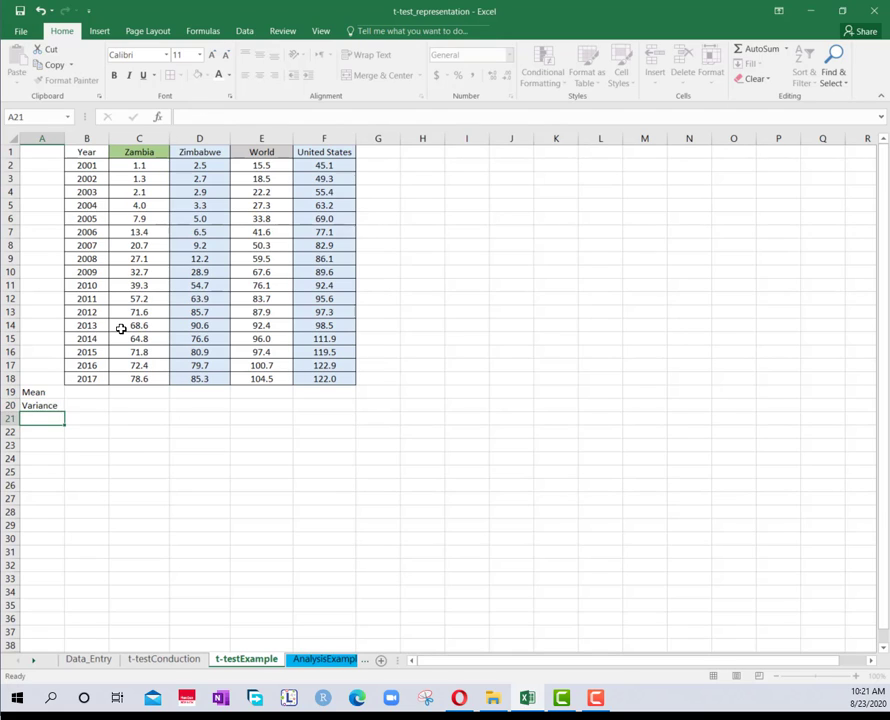
Step: Calculate Zambia's mean in C19 with the AVERAGE function over C2:C18
key("Up")
key("Up")
key("Up")
key("Right")
key("Right")
key("Right")
key("Down")
key("Left")
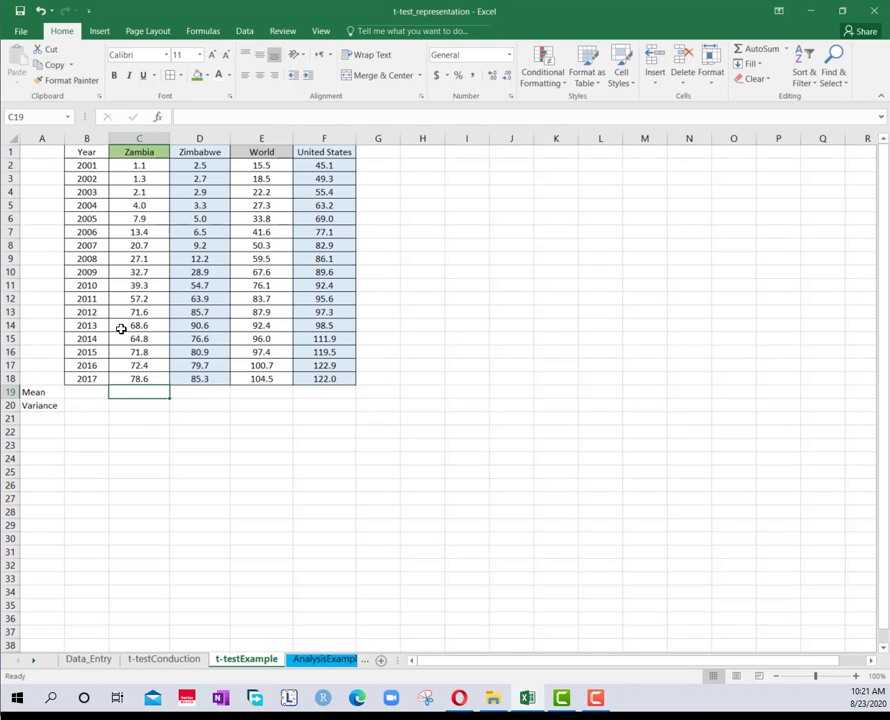
type("=aver")
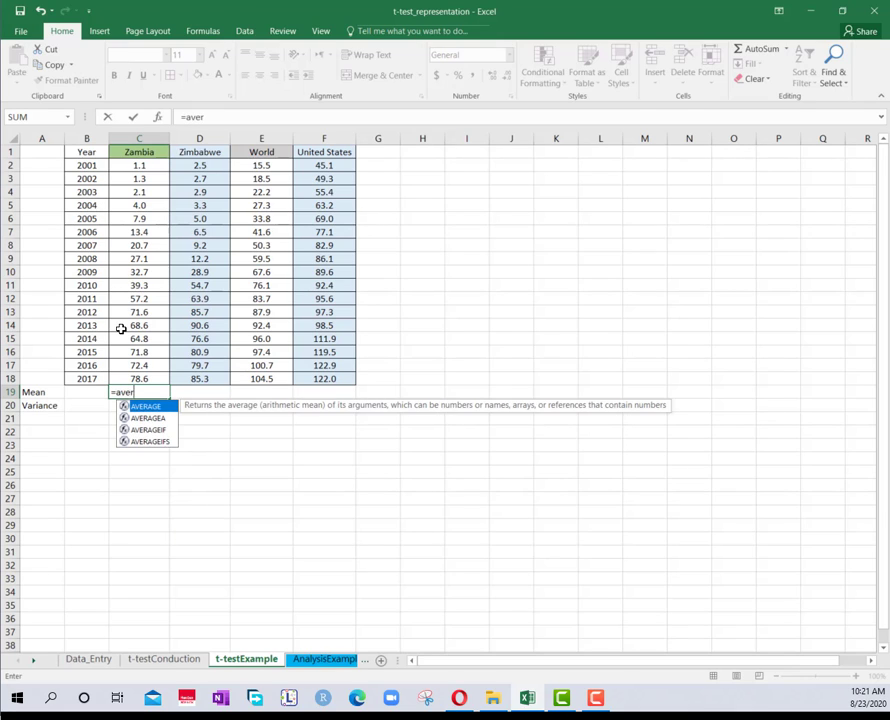
type("a")
key("Tab")
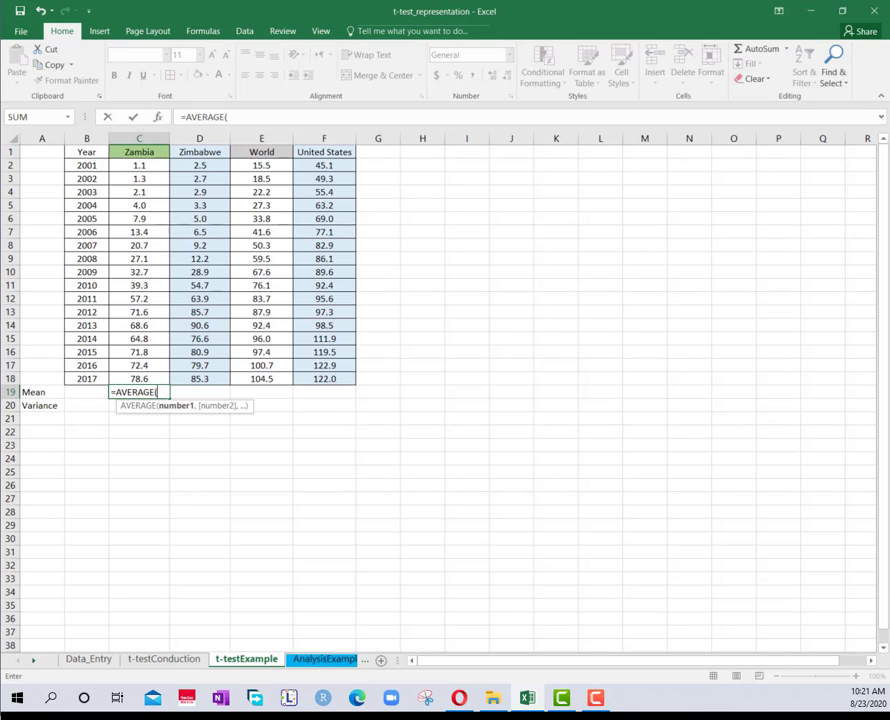
left_click_drag(139, 165, 135, 372)
key("Return")
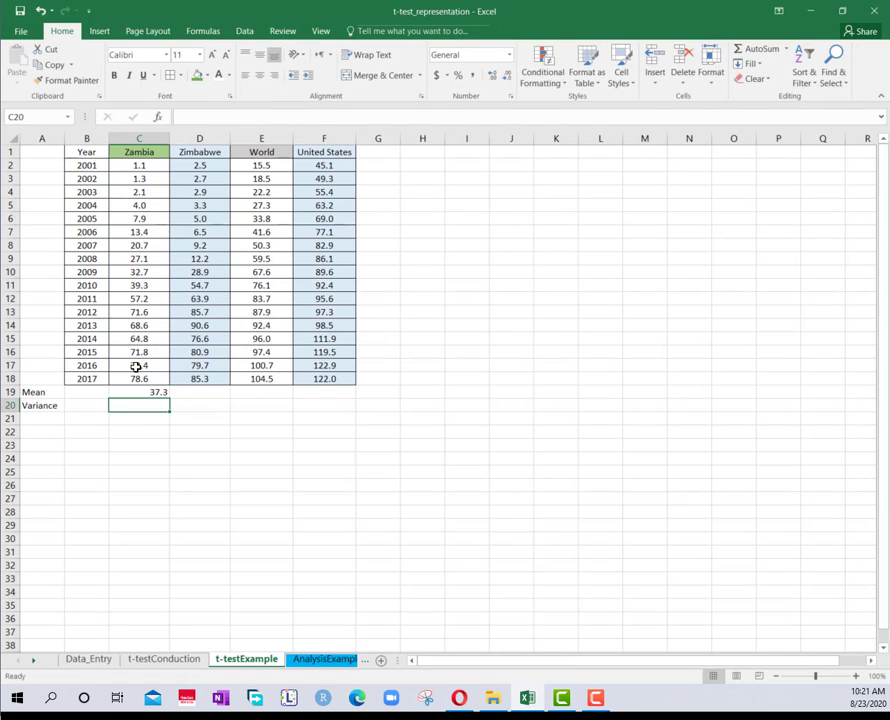
Step: Calculate Zambia's sample variance in C20 with the formula =VAR.S(C2:C18)
type("=")
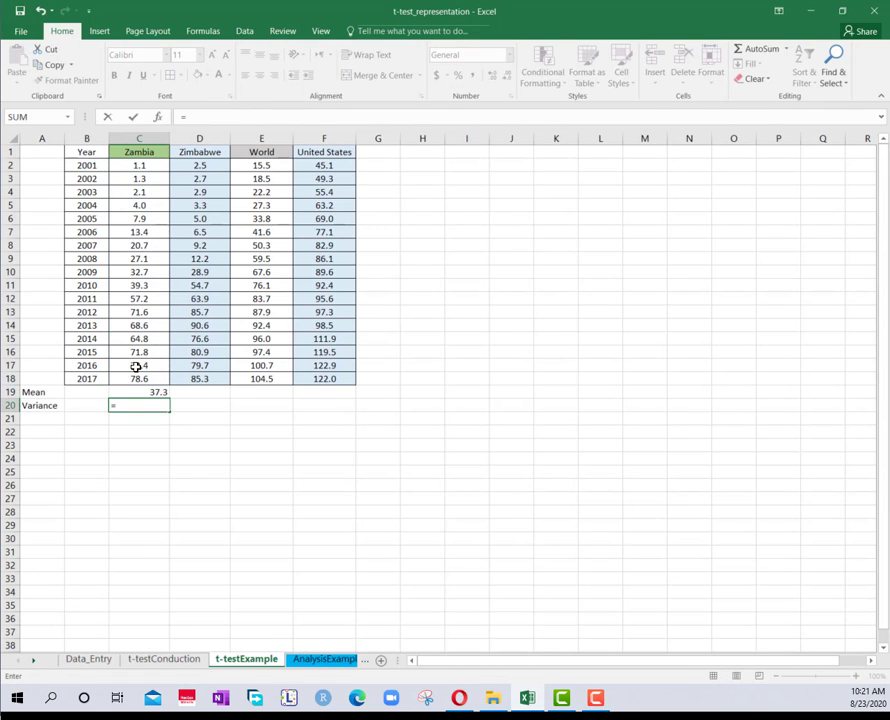
type("var")
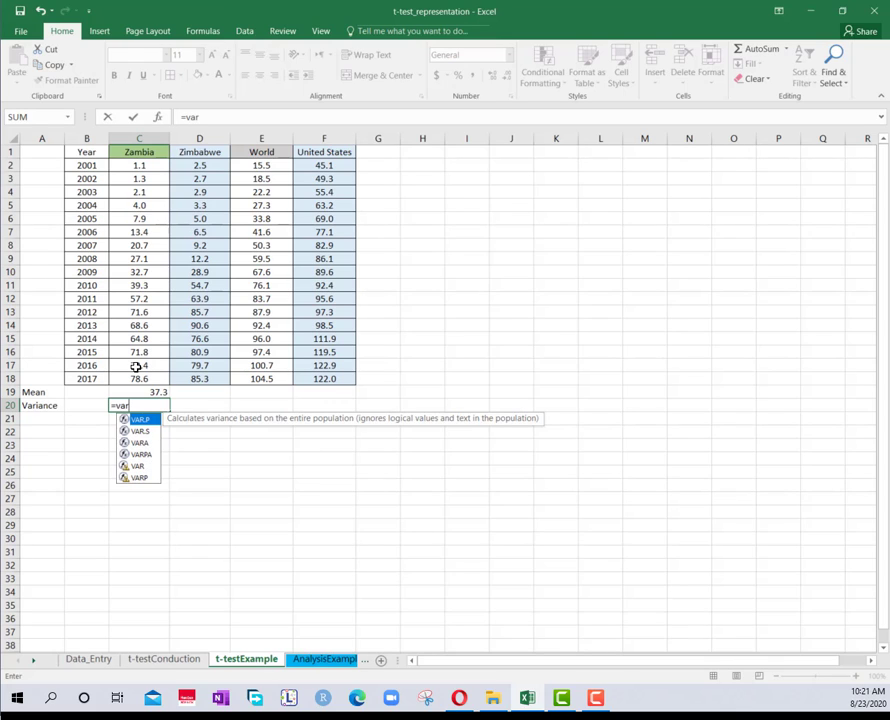
key("Down")
key("Tab")
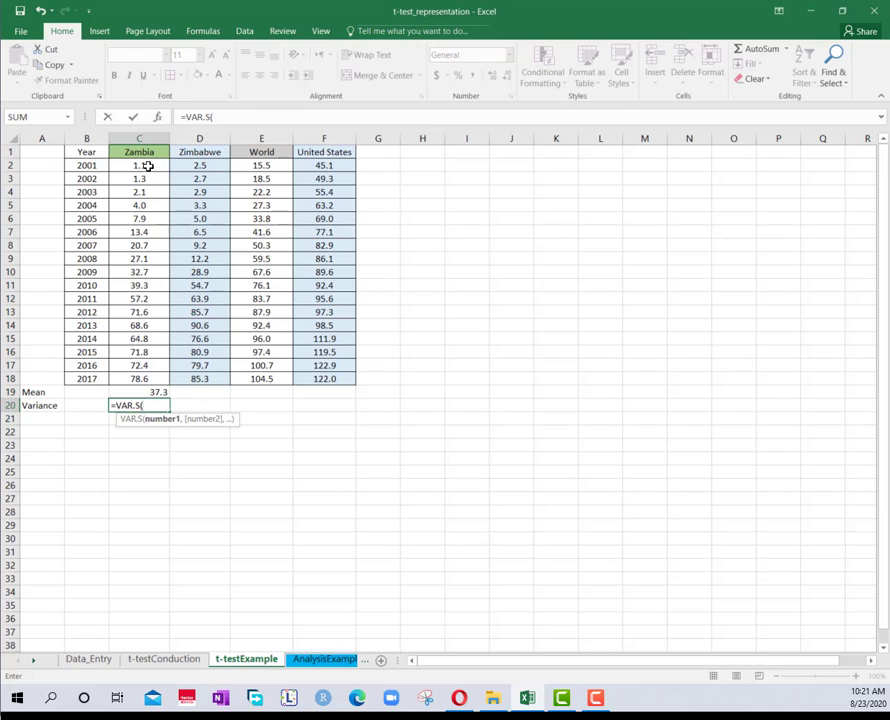
left_click_drag(147, 167, 152, 376)
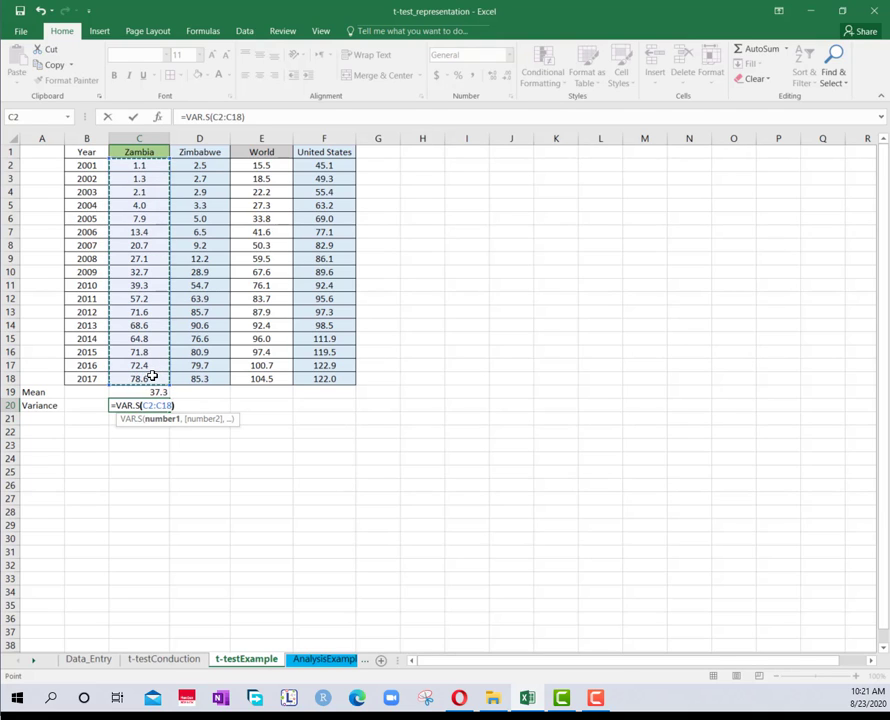
key("Return")
Step: Format Zambia's variance in C20 to show two decimal places
key("Up")
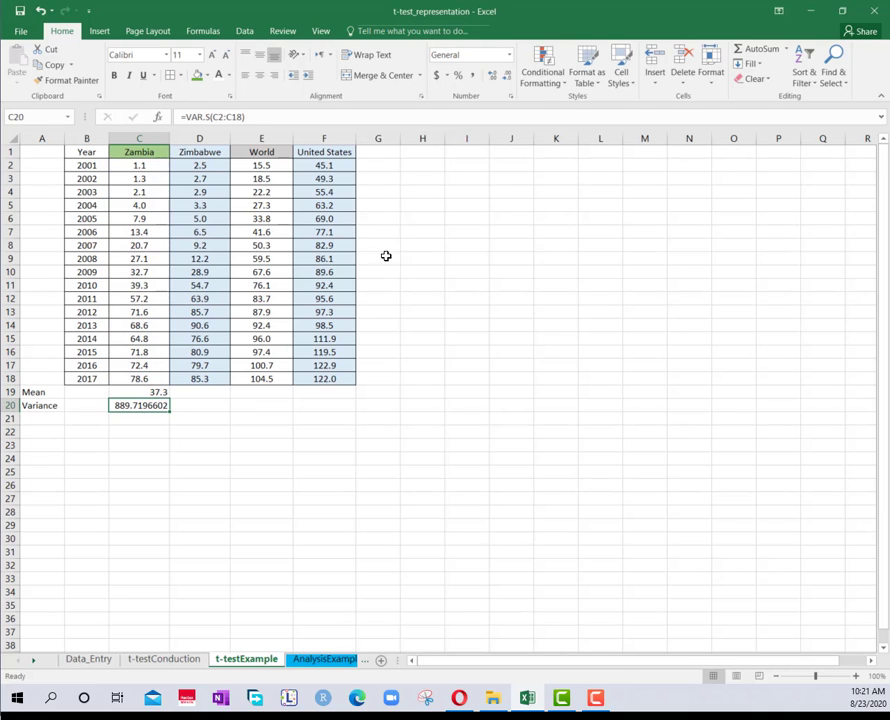
left_click(507, 76)
left_click(507, 76)
left_click(507, 76)
left_click(507, 76)
left_click(507, 76)
Step: Fill the Mean and Variance formulas from C19:C20 across the Zimbabwe, World and United States columns through F20
left_click(308, 392)
left_click_drag(147, 391, 335, 410)
left_click(153, 394)
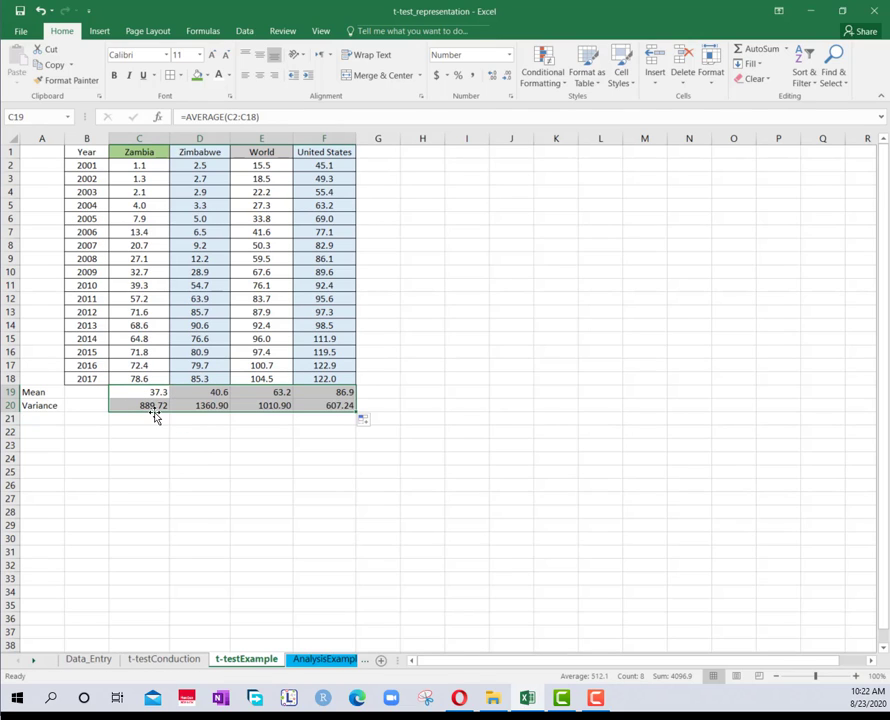
left_click(232, 456)
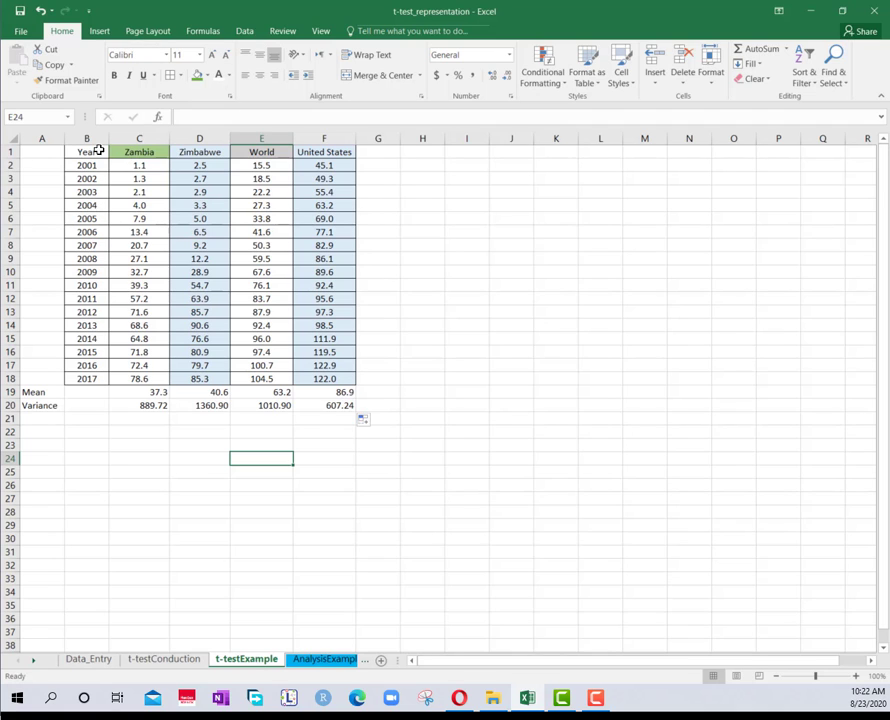
Step: Insert a Box and Whisker chart of the Zambia, Zimbabwe, World and United States data in C1:F18
left_click_drag(137, 150, 325, 378)
left_click_drag(91, 151, 316, 381)
left_click(140, 205)
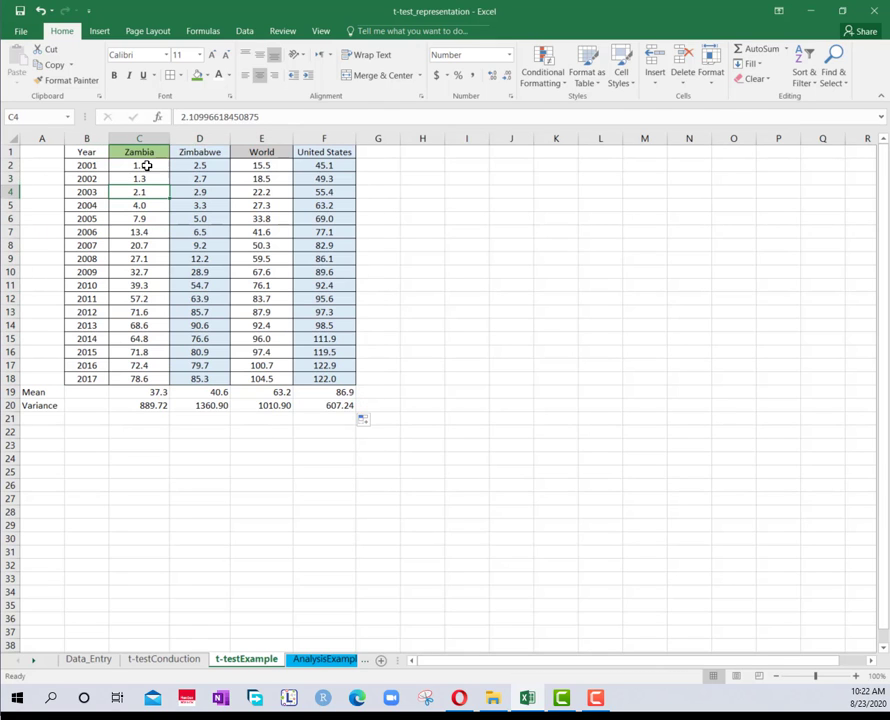
left_click_drag(139, 151, 326, 377)
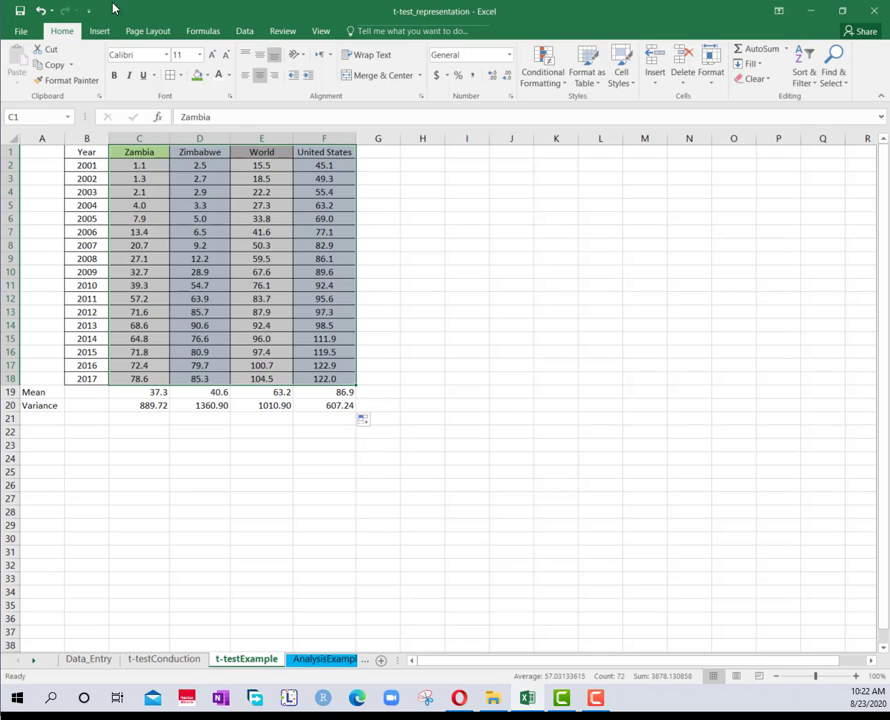
left_click(100, 31)
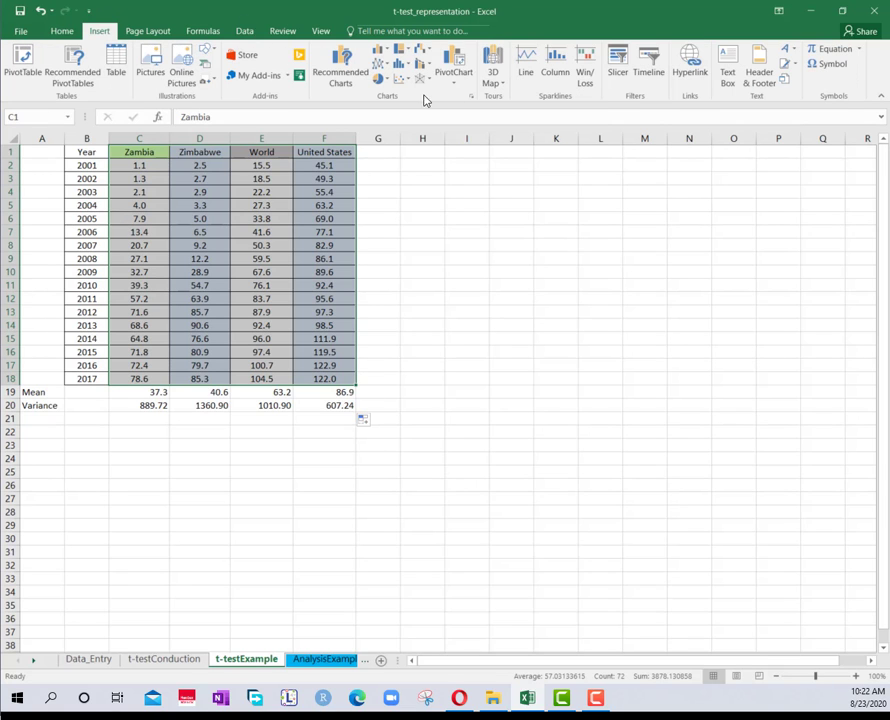
left_click(341, 70)
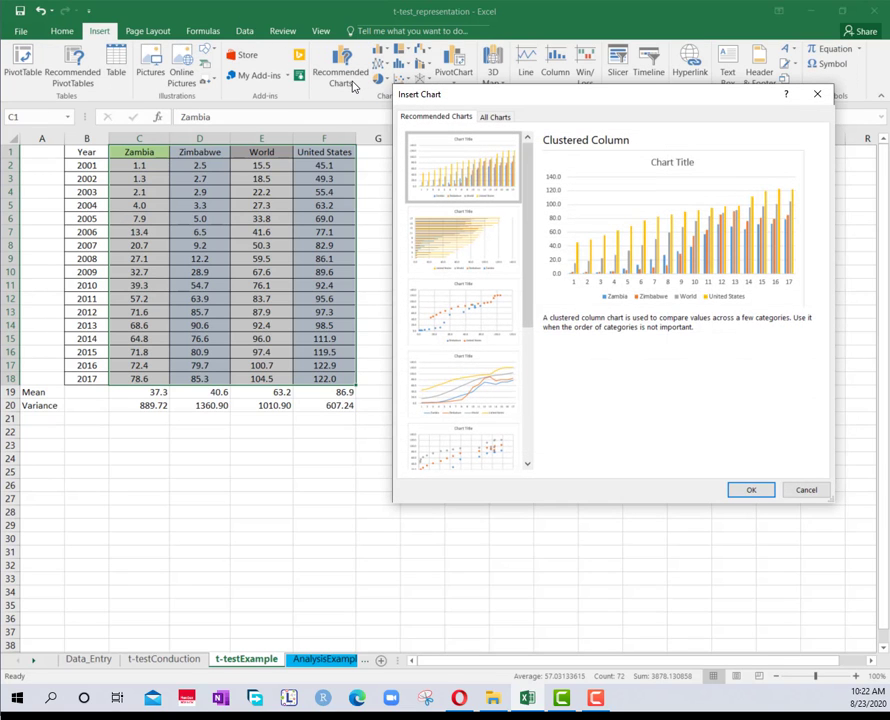
left_click(490, 117)
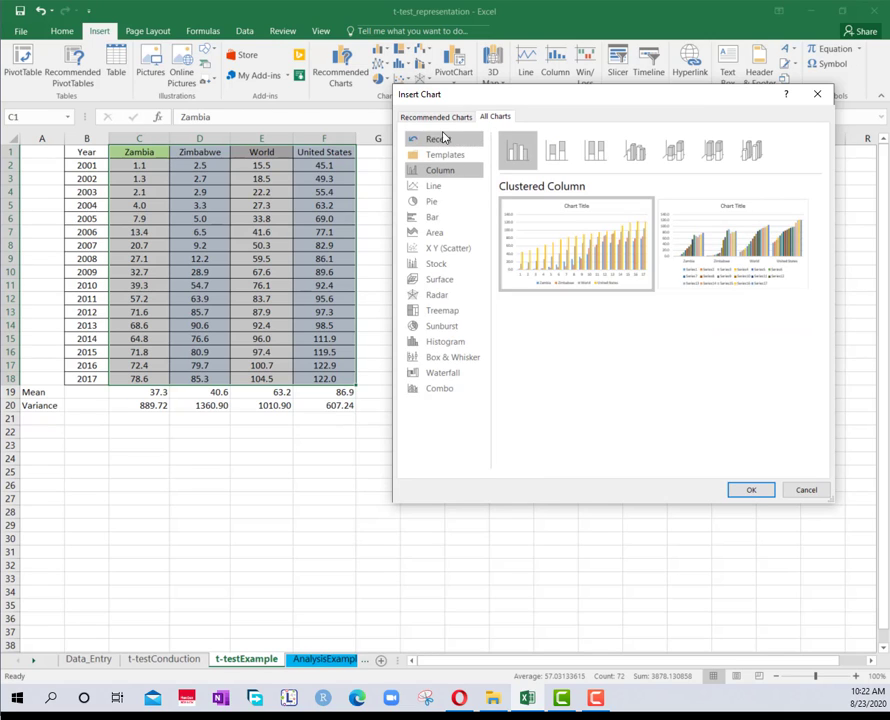
left_click(448, 360)
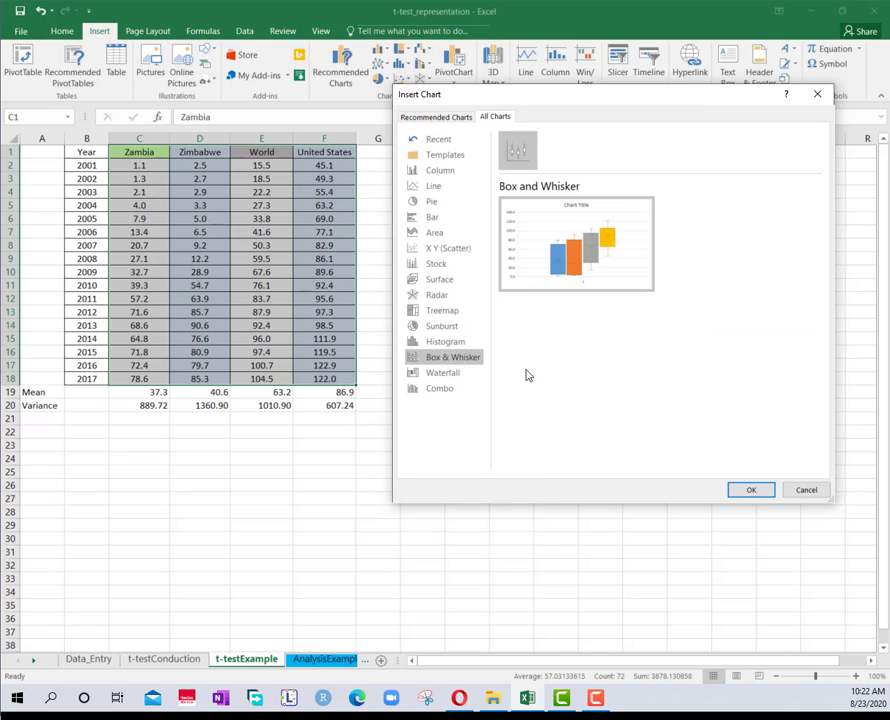
left_click(765, 492)
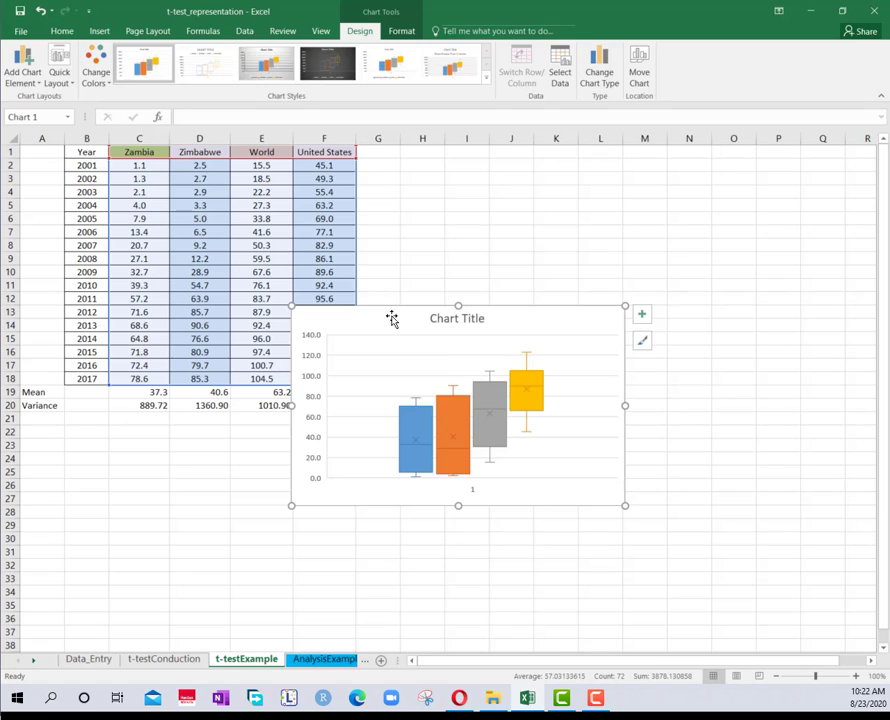
Step: Place the box and whisker chart beside the data table, enlarge it to about row 29, and delete its horizontal gridlines
left_click_drag(392, 318, 466, 187)
left_click_drag(699, 378, 787, 532)
left_click(448, 334)
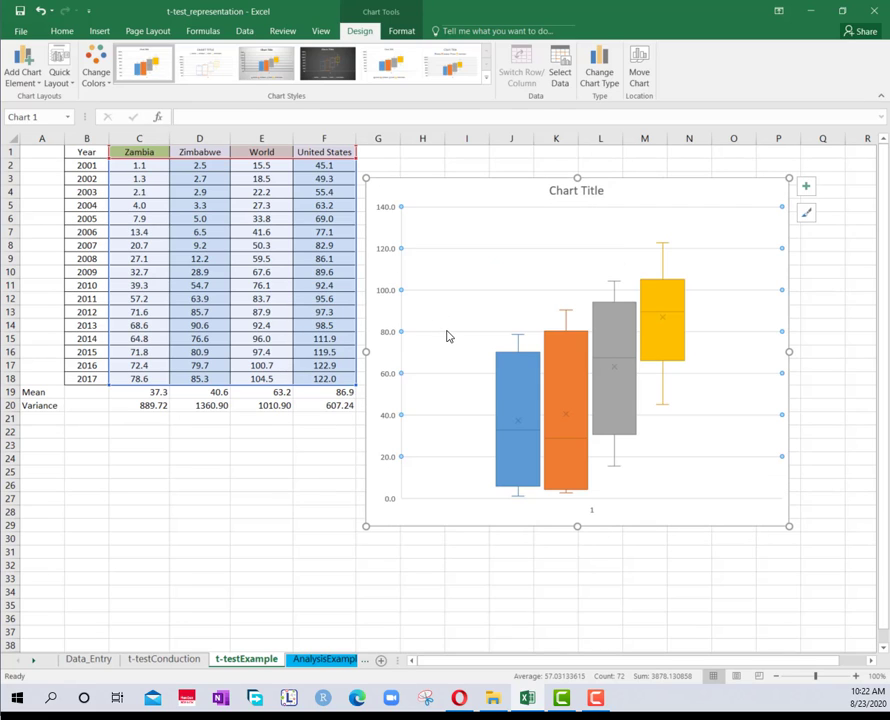
key("Delete")
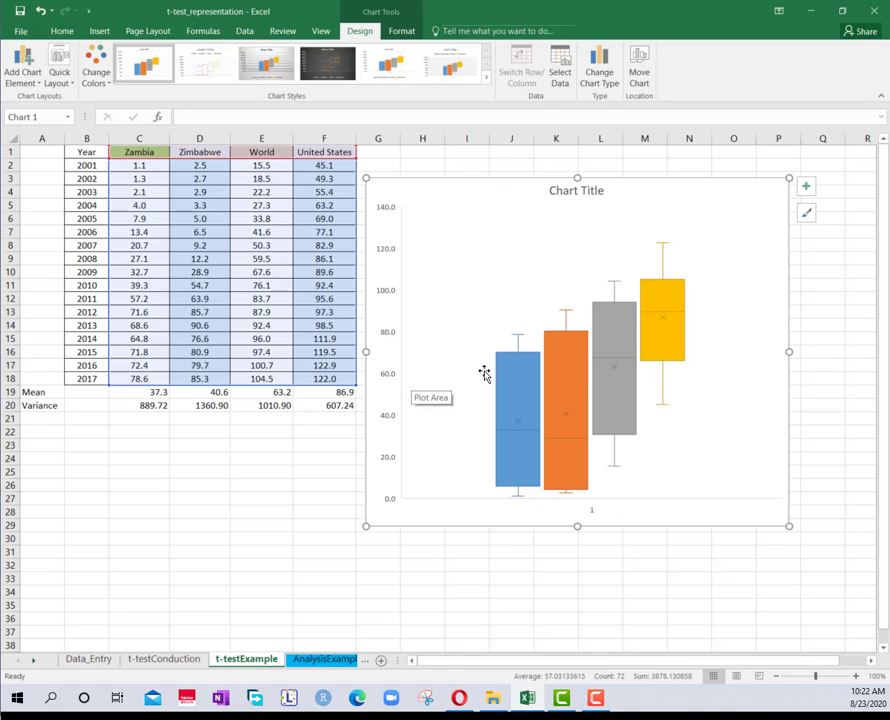
right_click(656, 443)
left_click(628, 516)
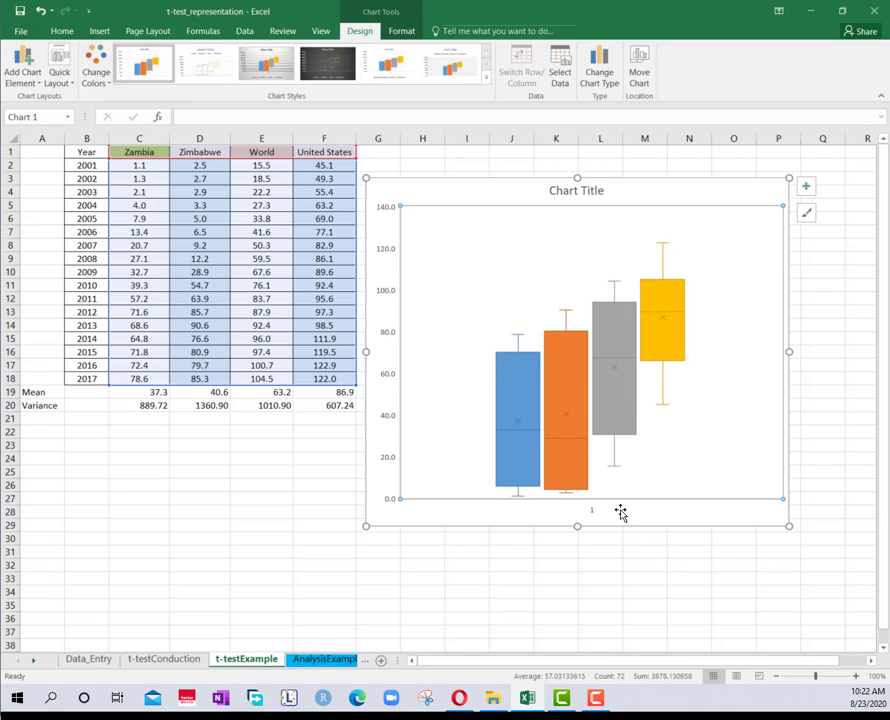
right_click(630, 516)
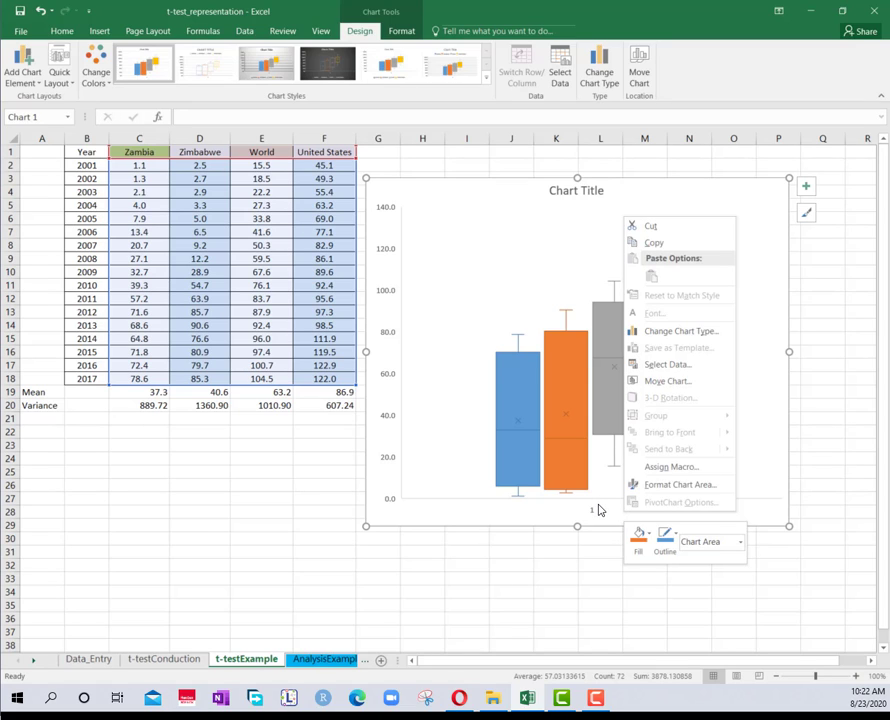
left_click(552, 493)
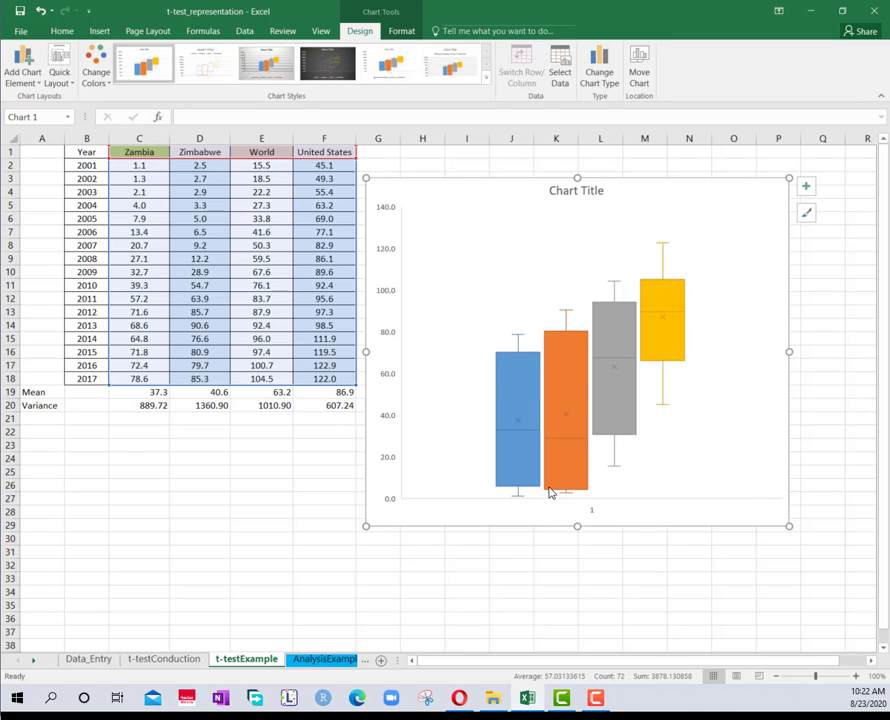
left_click(584, 483)
left_click(612, 481)
left_click(558, 407)
left_click(618, 364)
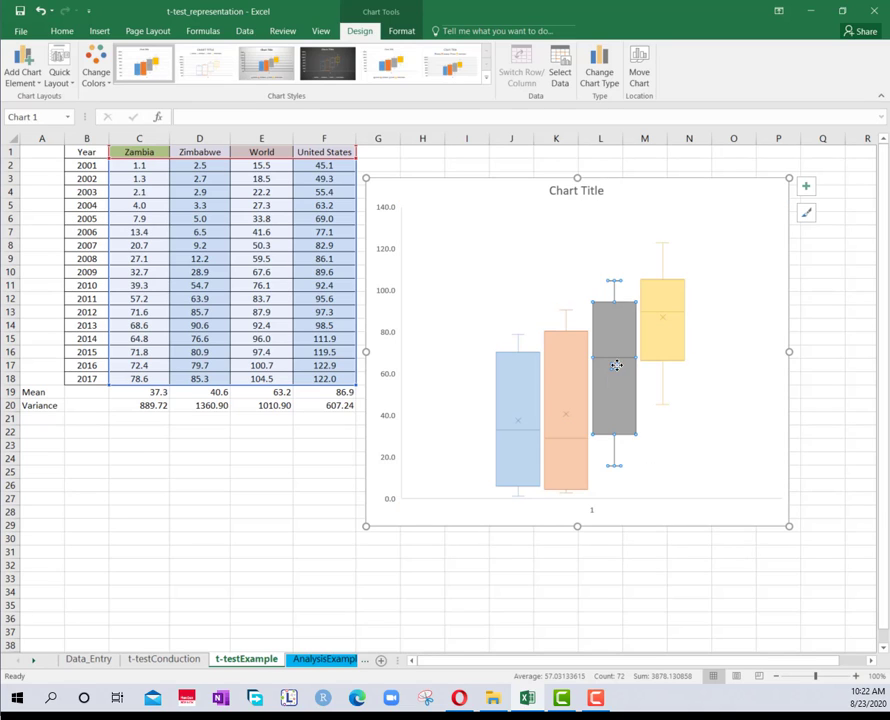
left_click(658, 324)
left_click(642, 408)
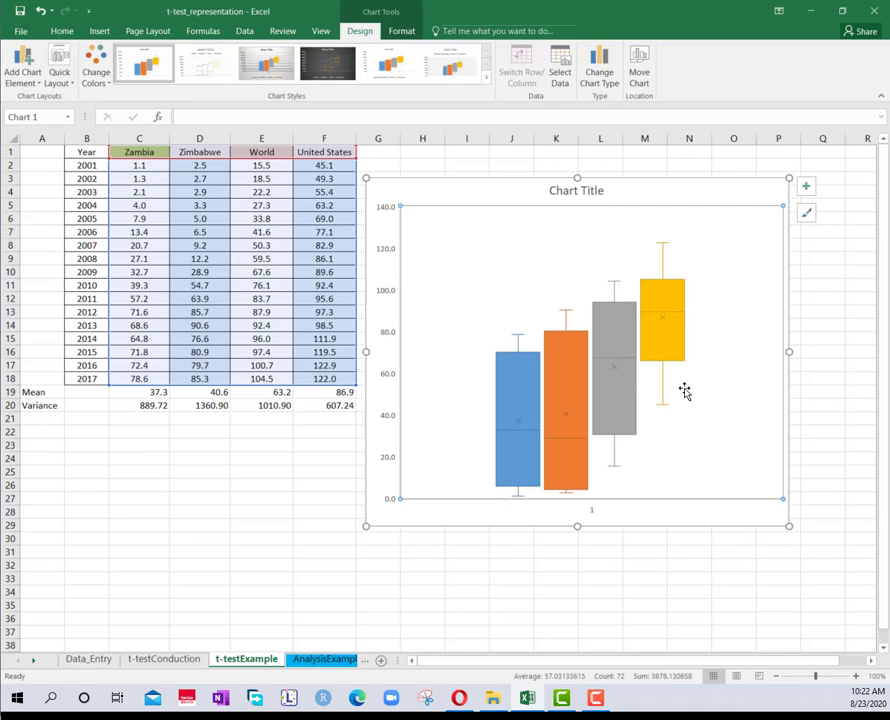
right_click(685, 391)
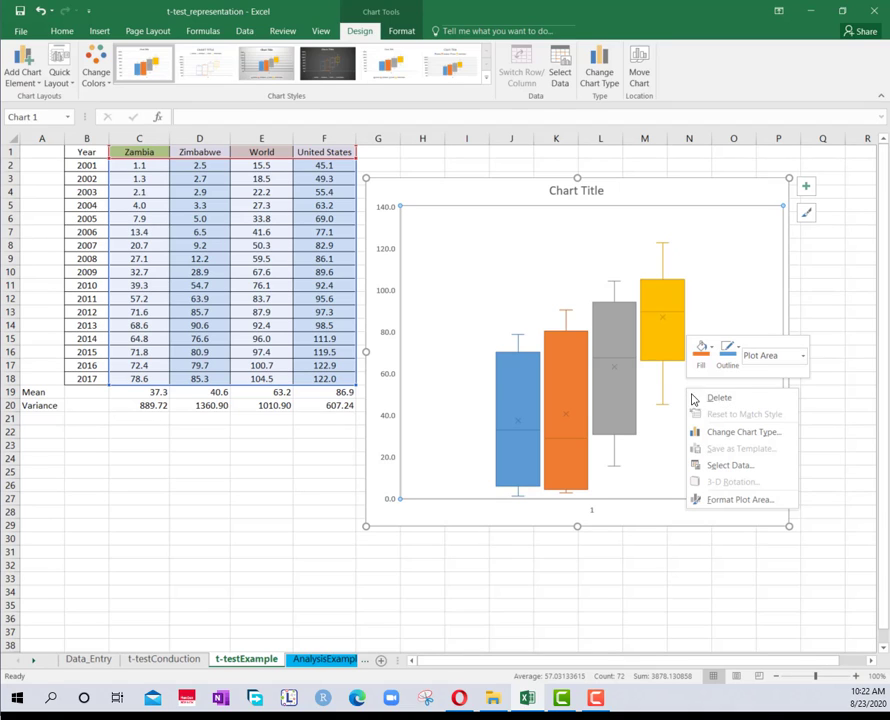
left_click(675, 441)
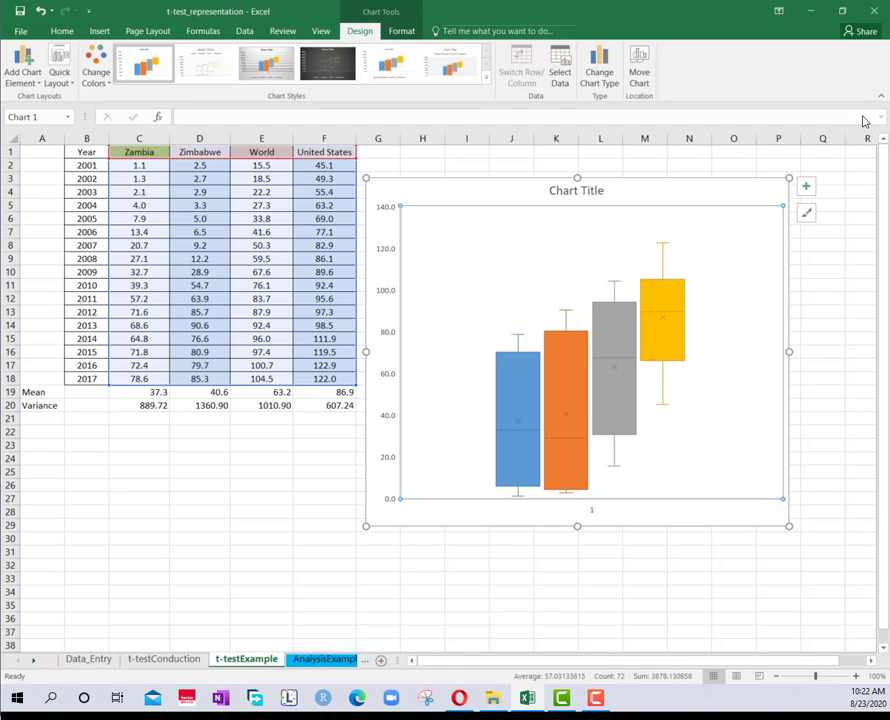
Step: Add a legend to the box and whisker chart and change its title to "Boxplot analysis of the four countries"
left_click(806, 186)
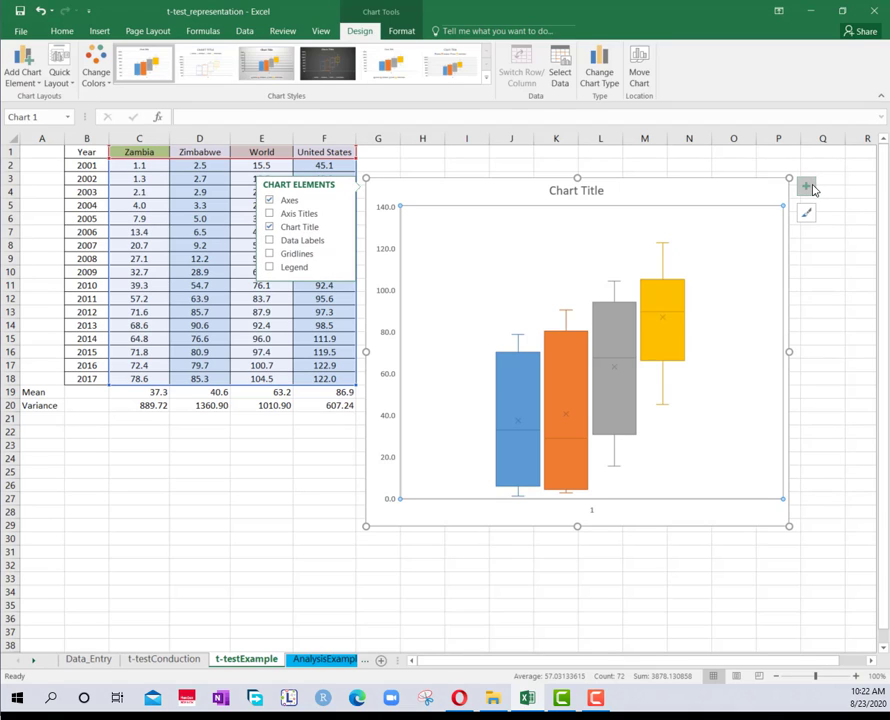
left_click(270, 267)
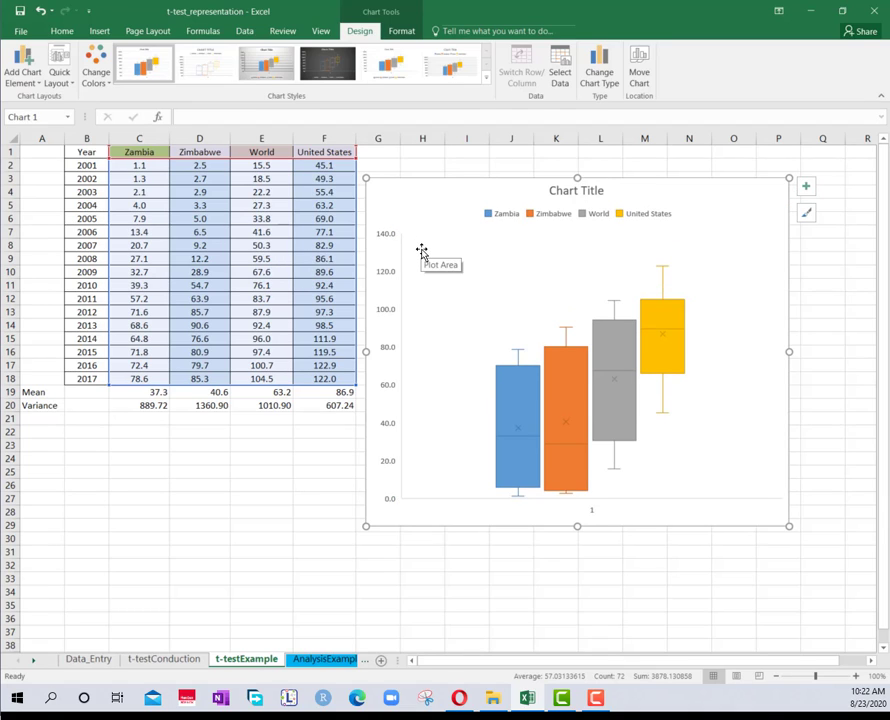
left_click(560, 192)
left_click_drag(554, 191, 602, 191)
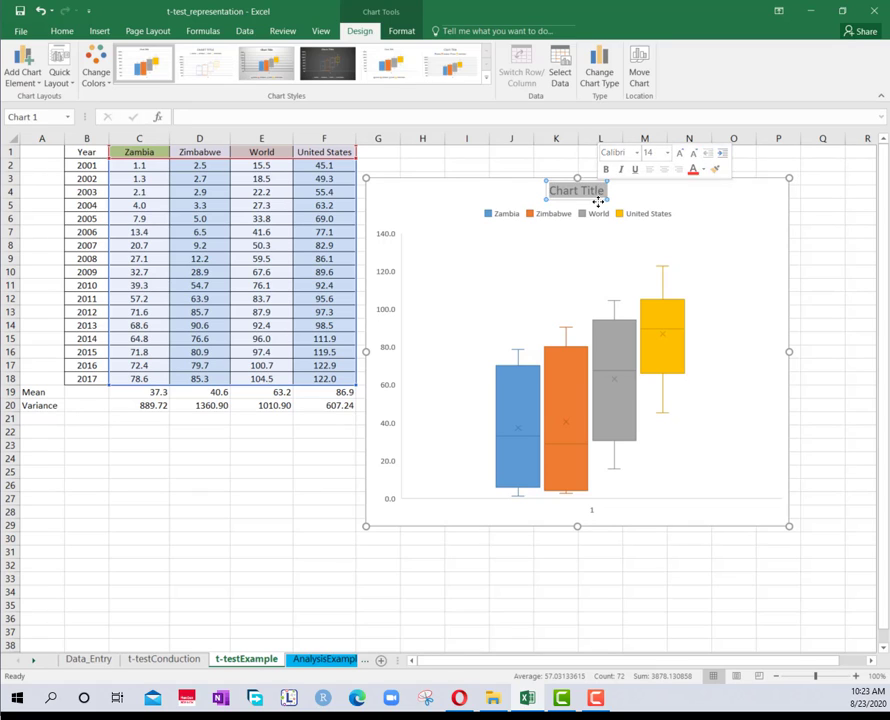
type("Bo")
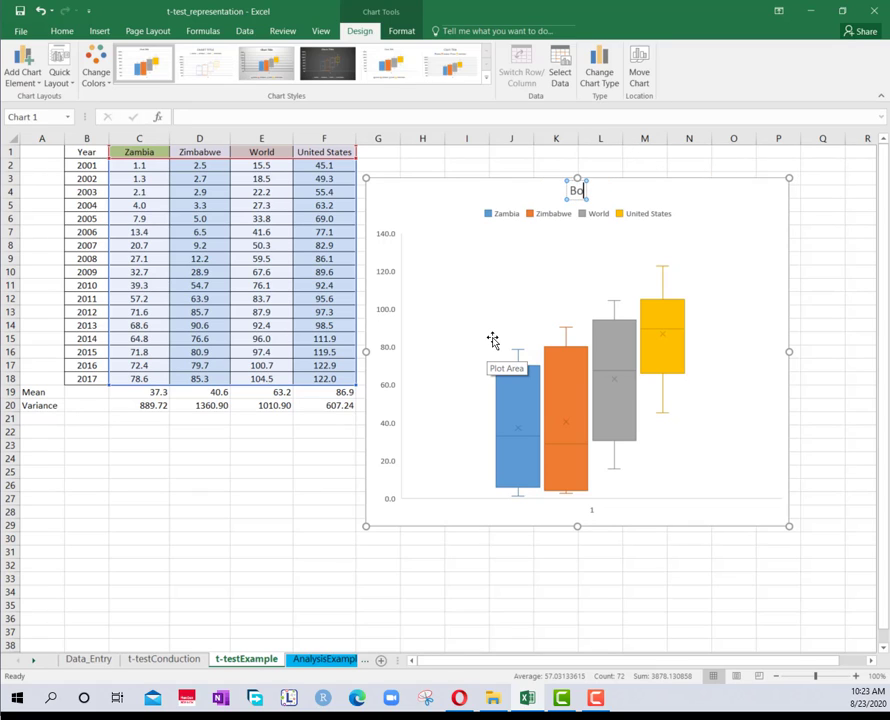
type("xplot analysis")
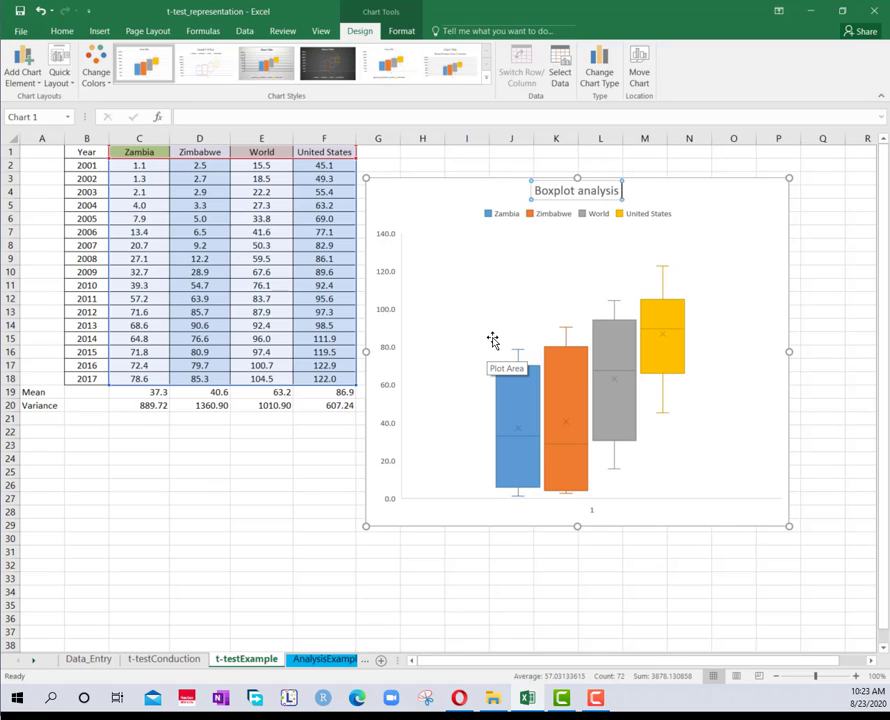
type(" of the four countries")
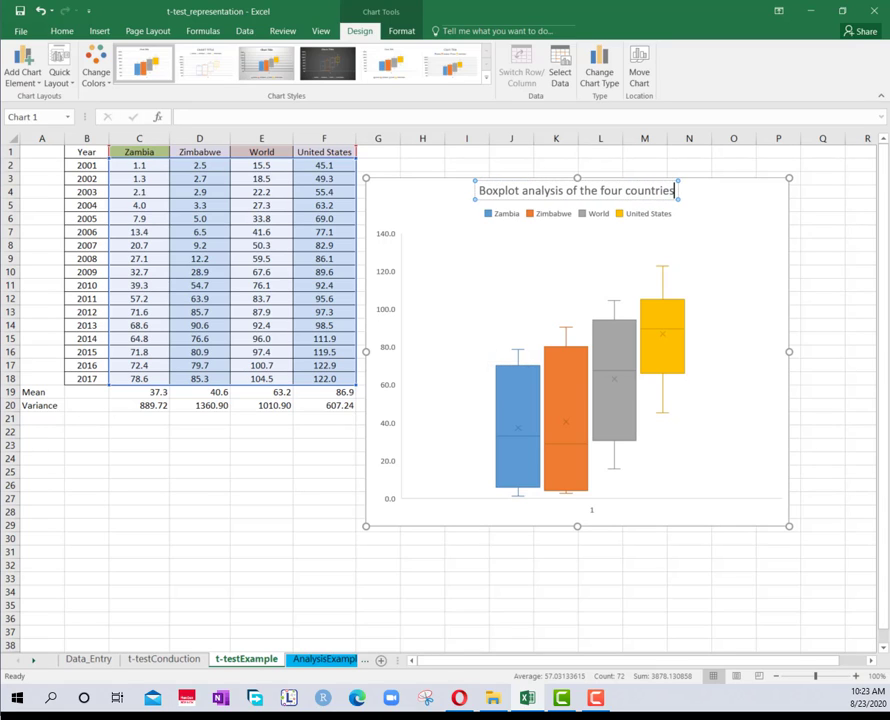
left_click(689, 564)
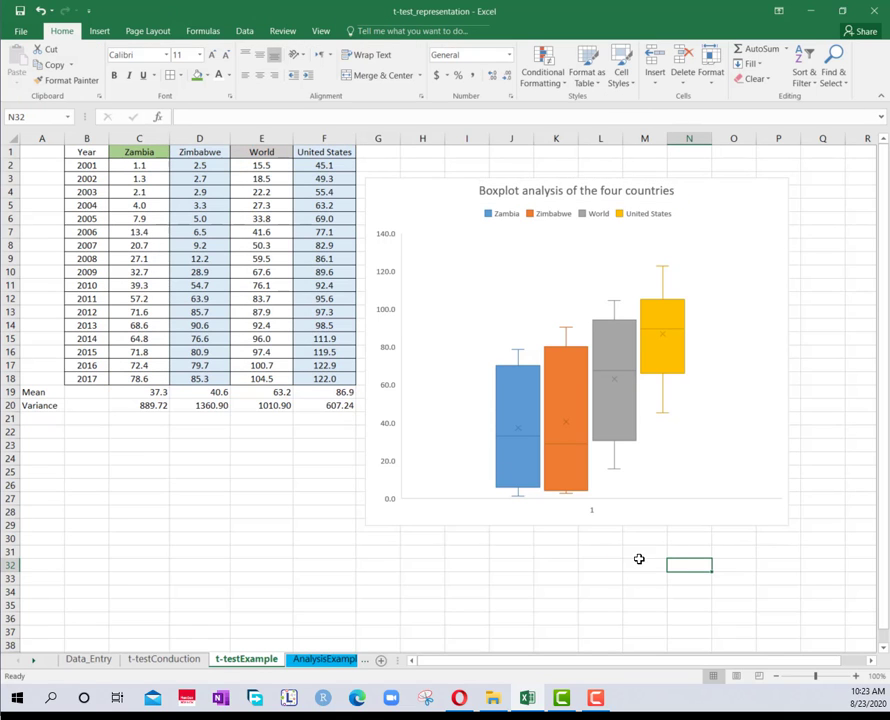
Step: Move the chart up to row 1 beside the data, then widen it into column R with its lower edge at about row 25
left_click_drag(417, 201, 455, 173)
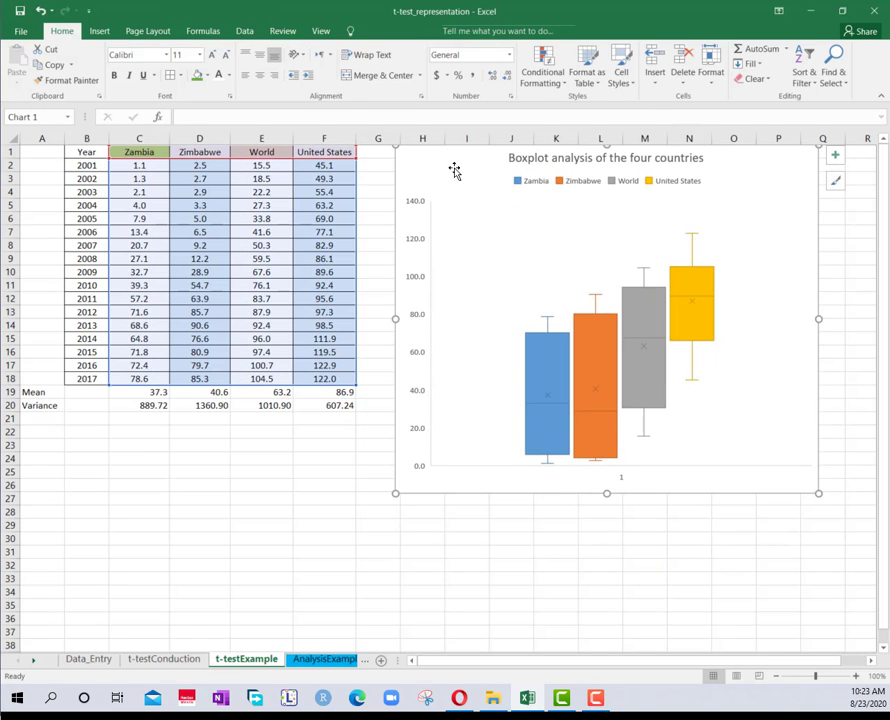
left_click_drag(817, 495, 870, 475)
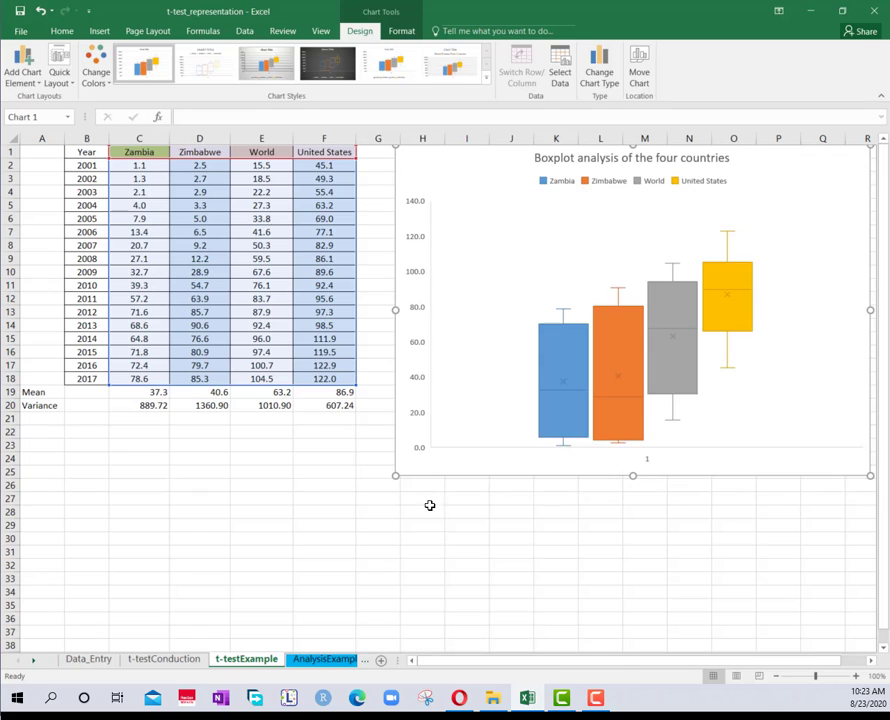
left_click(262, 497)
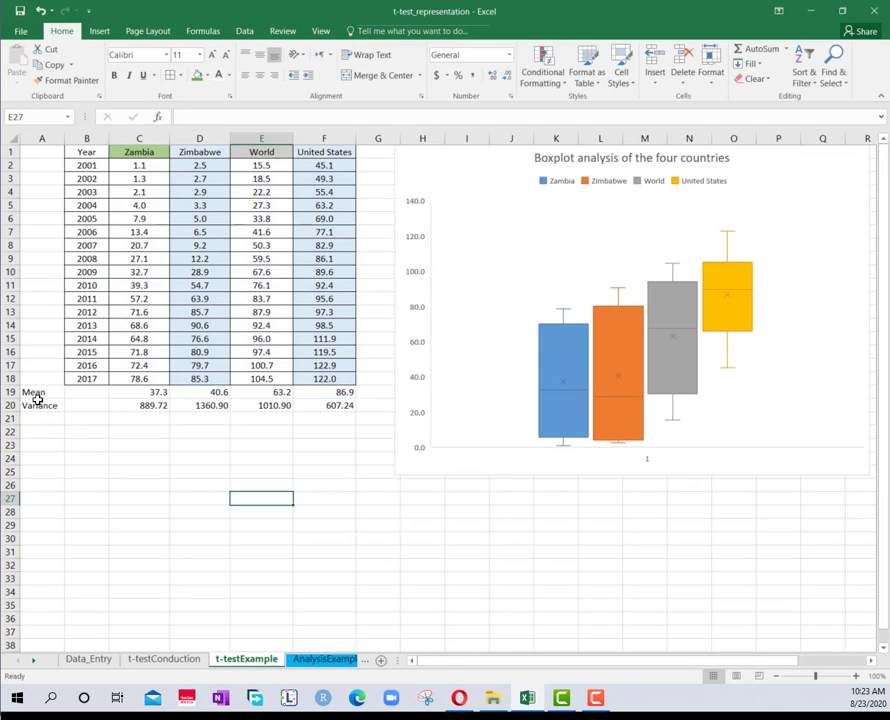
Step: Move the Mean and Variance labels from A19:A20 to B19:B20
left_click_drag(36, 392, 40, 406)
key("ctrl+c")
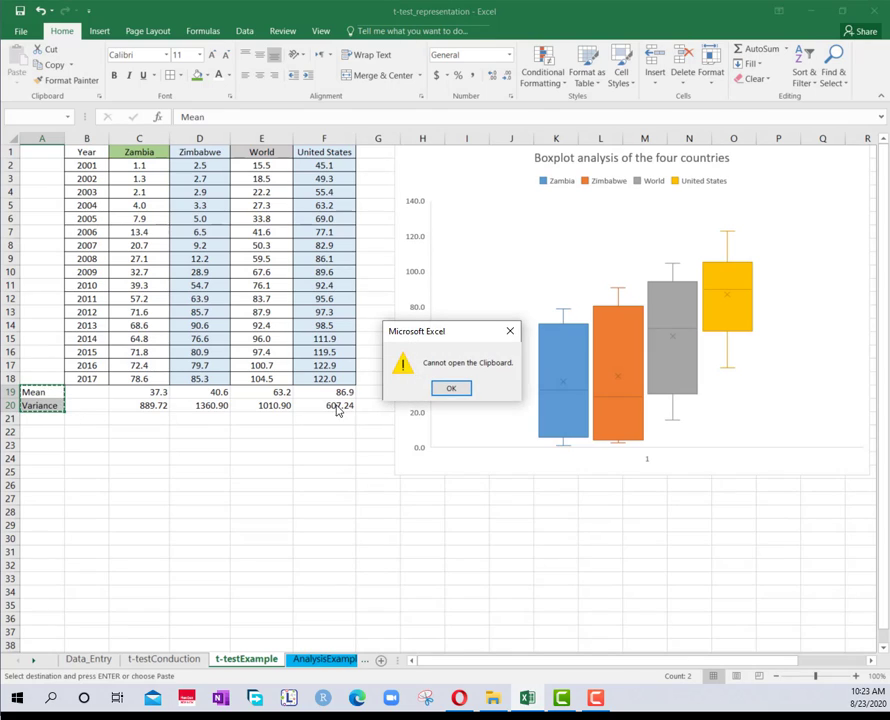
left_click(511, 331)
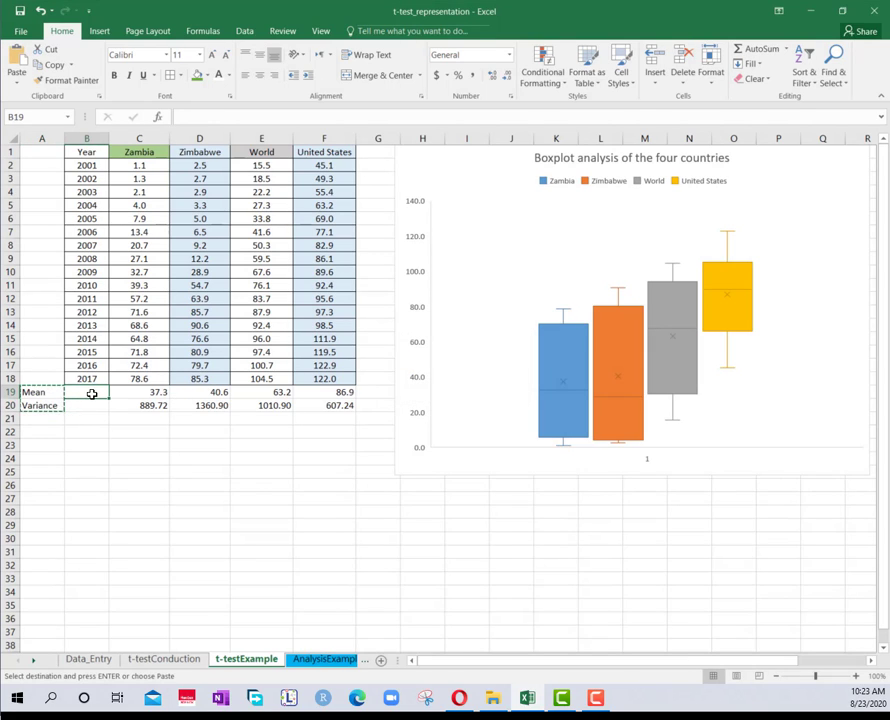
left_click(140, 420)
left_click(88, 417)
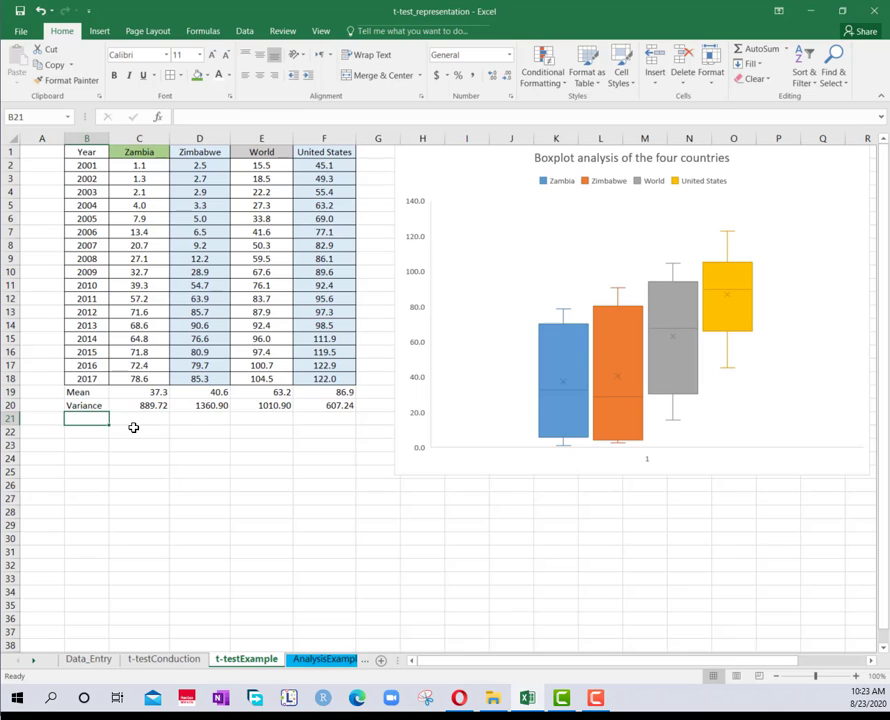
type("=")
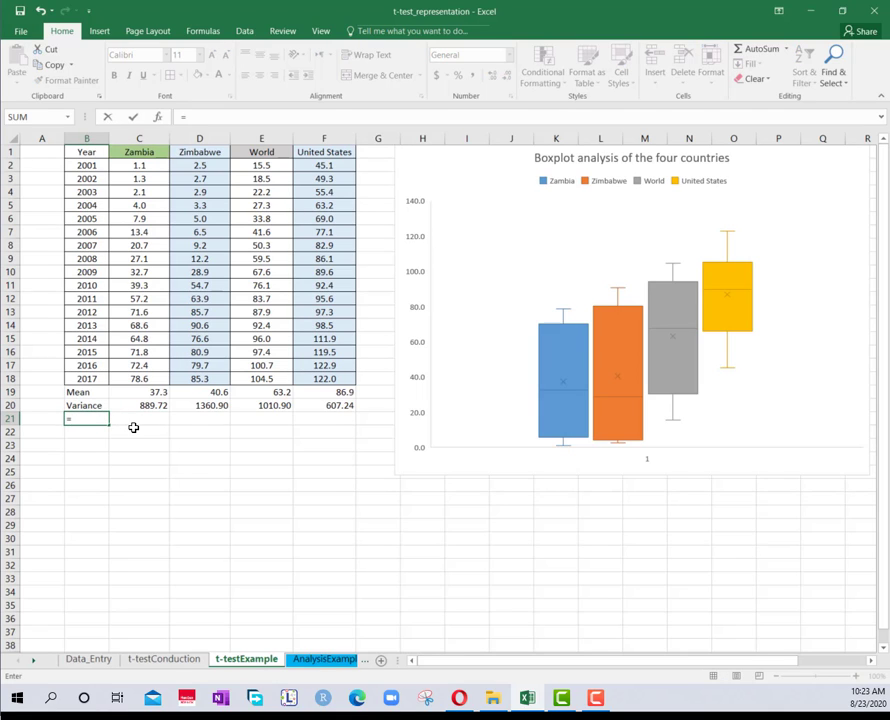
type("stde")
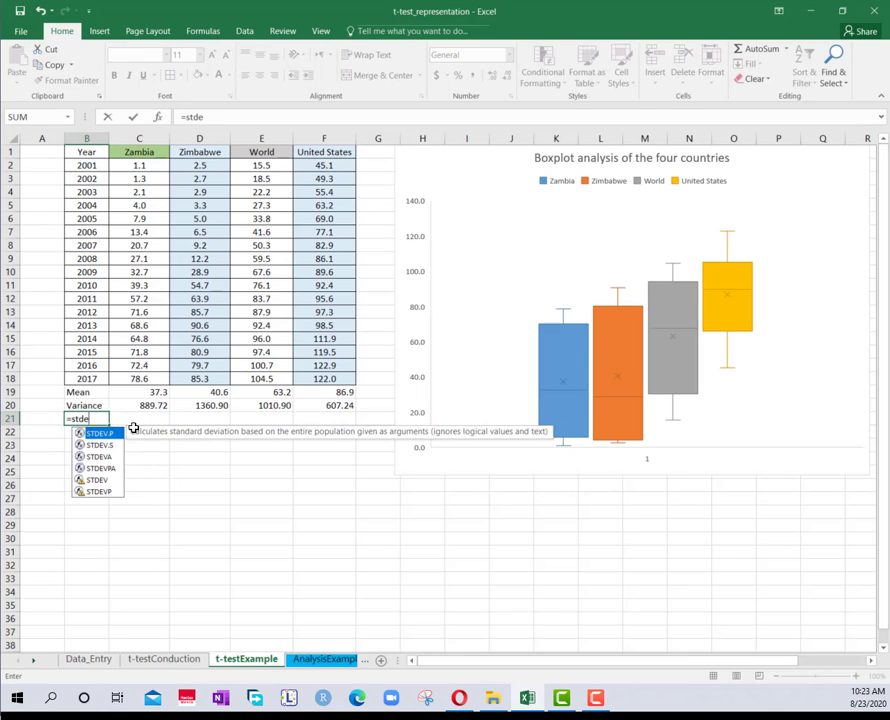
type("v")
key("Down")
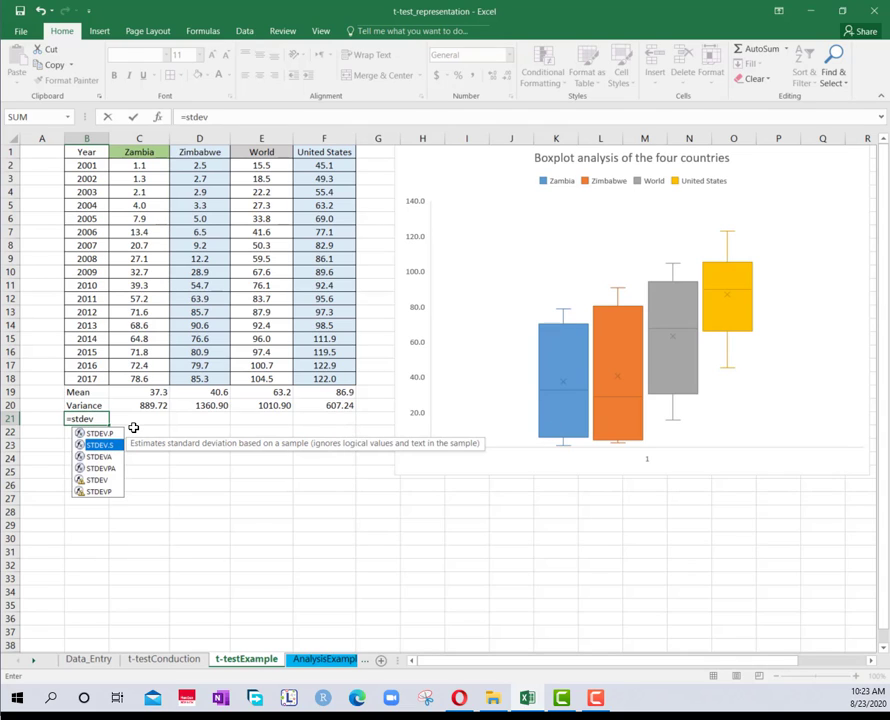
key("Tab")
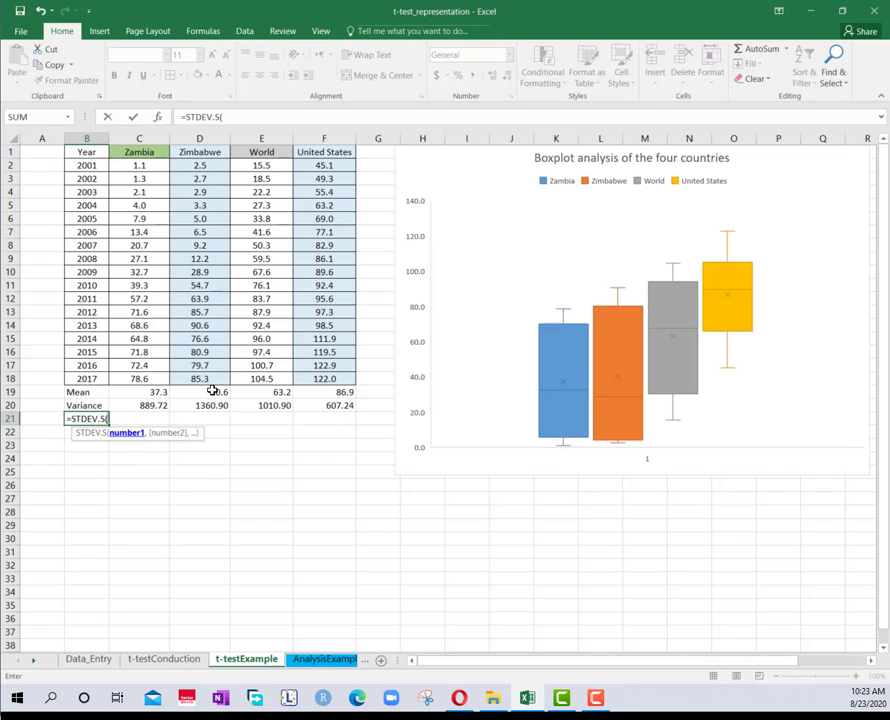
left_click(139, 168)
left_click_drag(139, 170, 138, 377)
key("Escape")
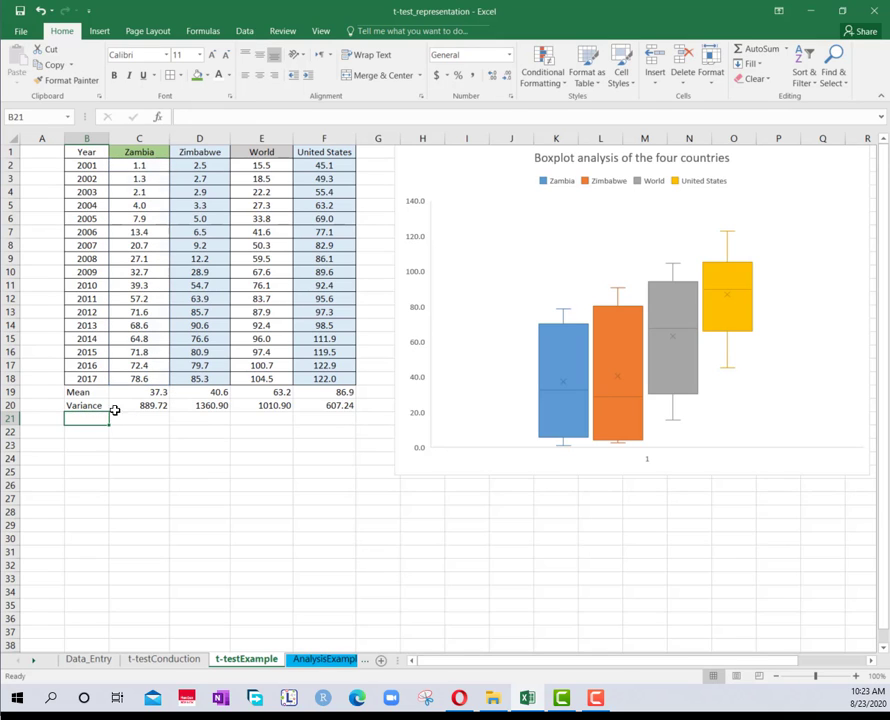
Step: Label B21 as STDEV and calculate Zambia's sample standard deviation in C21 with =STDEV.S(C2:C18)
left_click(112, 431)
left_click(90, 418)
type("STDEV")
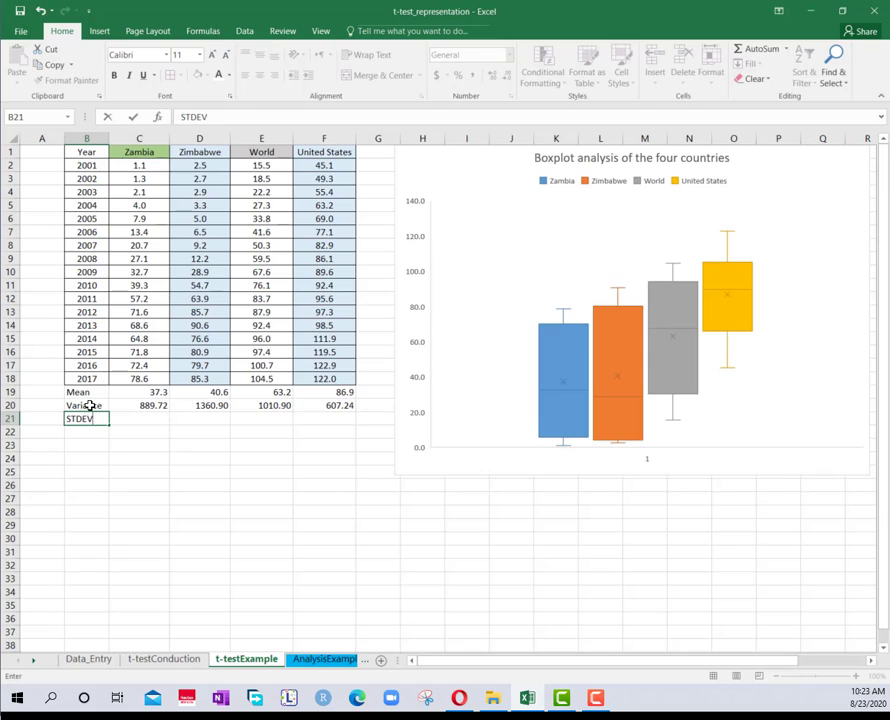
key("Tab")
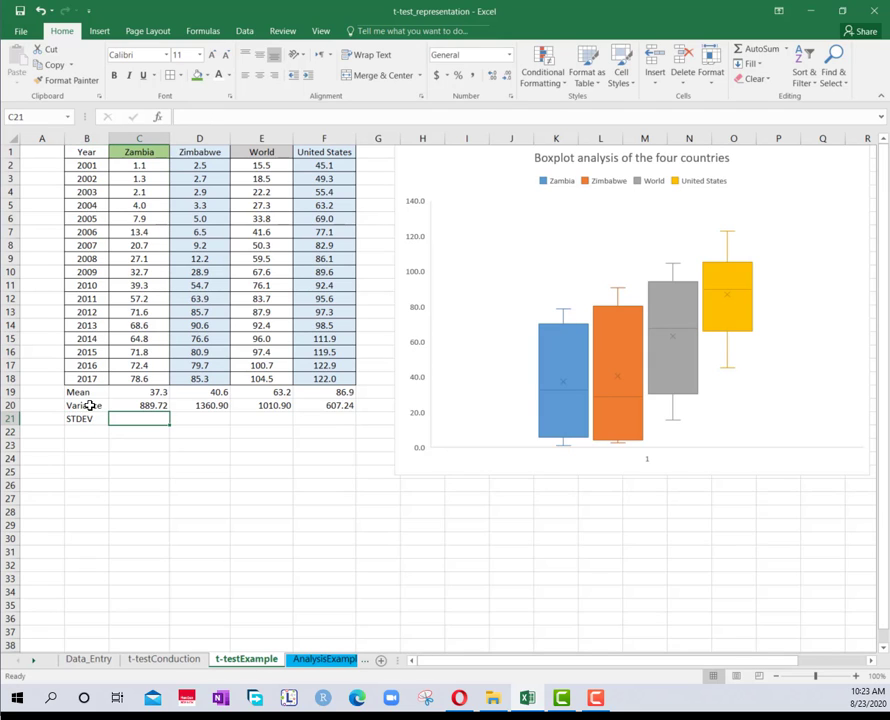
type("=stdev")
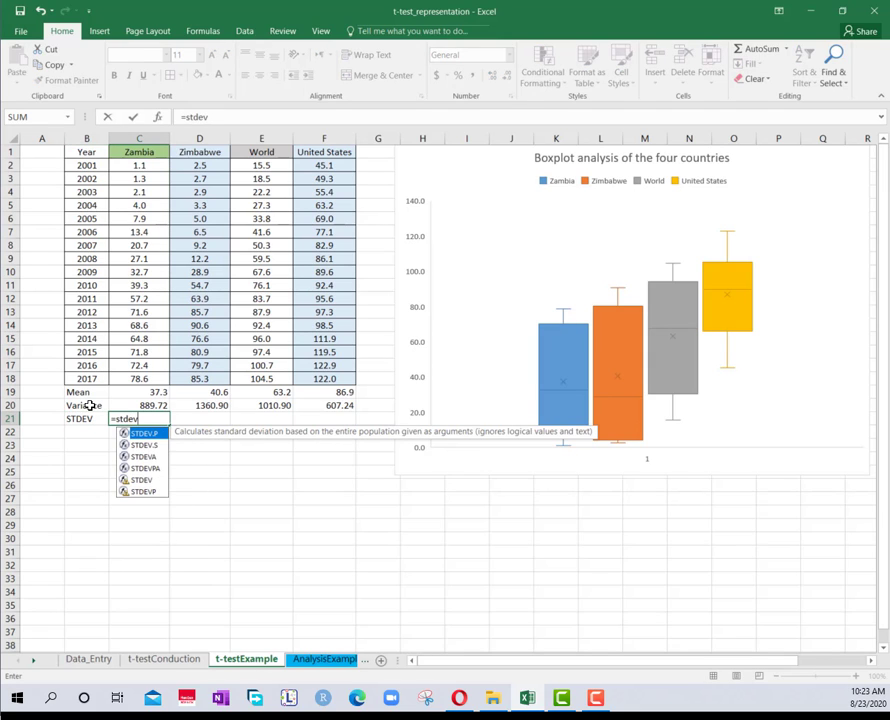
type(".s(")
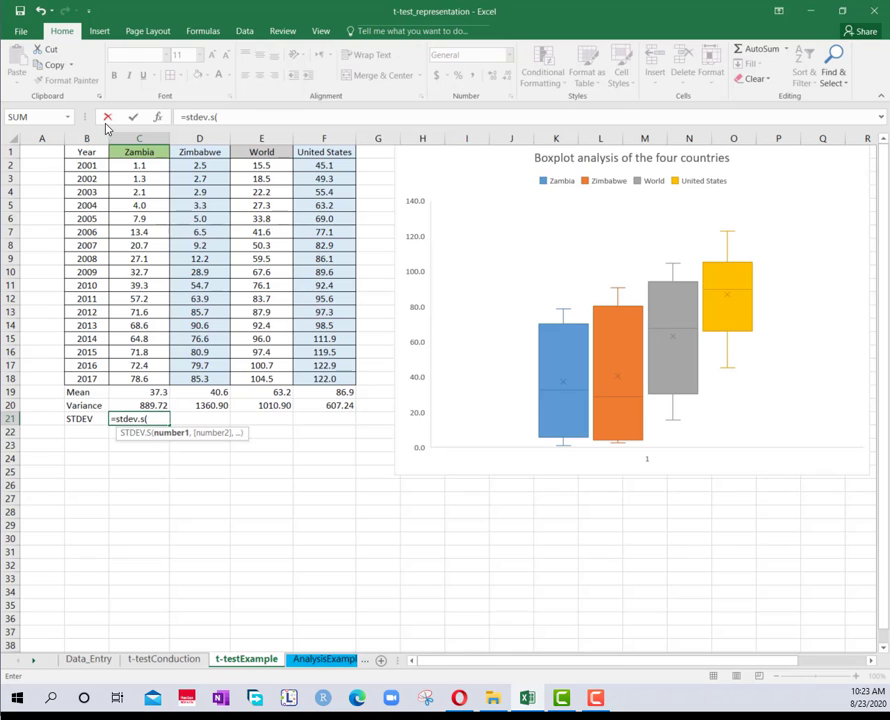
left_click_drag(147, 163, 149, 381)
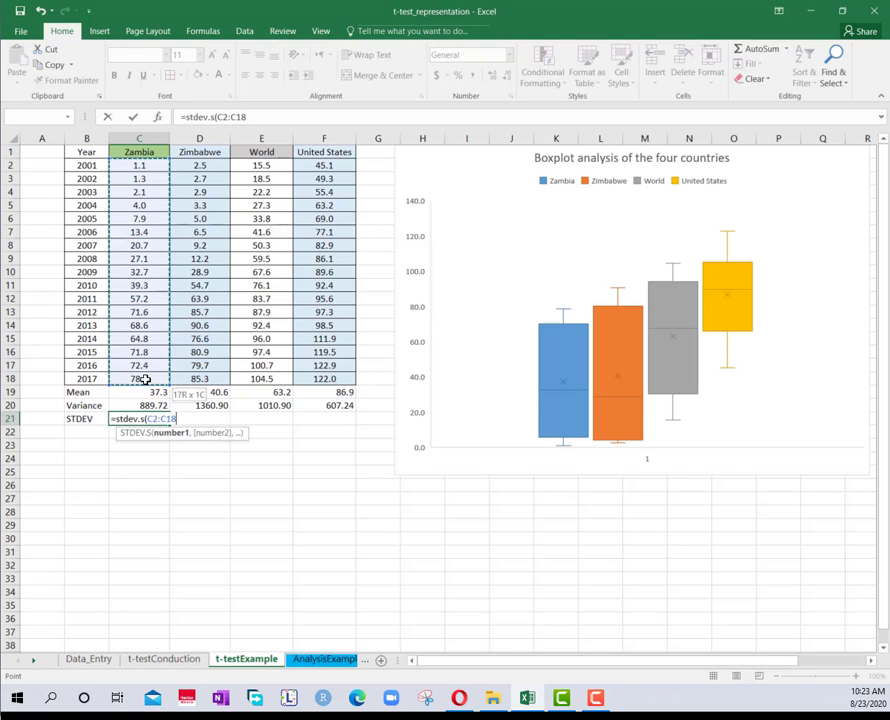
key("Return")
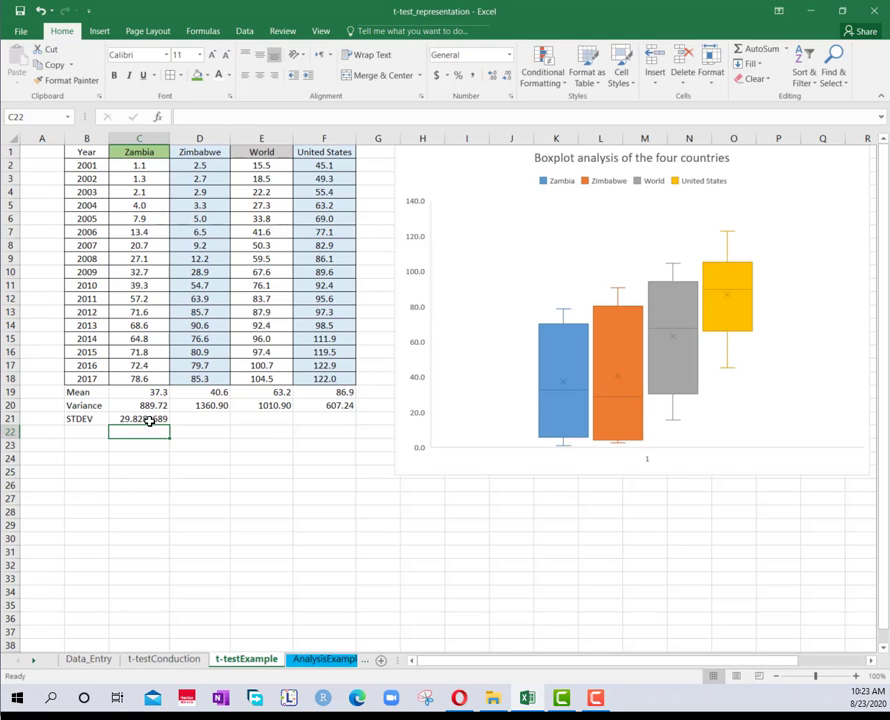
Step: Format Zambia's standard deviation in C21 to one decimal place and fill the formula across to F21
left_click(149, 419)
left_click(505, 77)
left_click(505, 77)
left_click(505, 77)
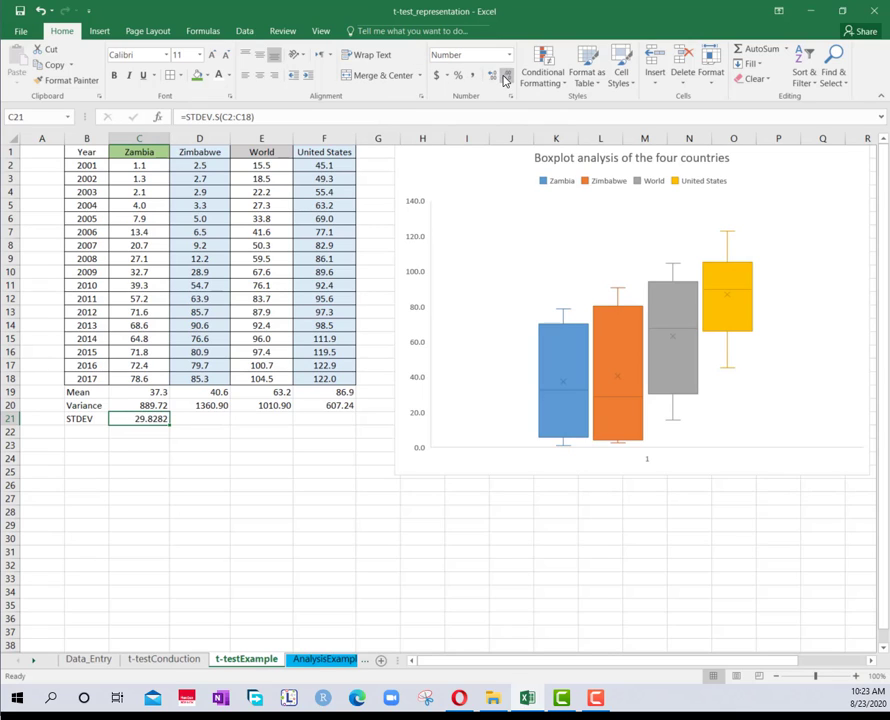
left_click(505, 77)
left_click(505, 77)
left_click(505, 77)
left_click_drag(170, 426, 340, 426)
left_click(261, 458)
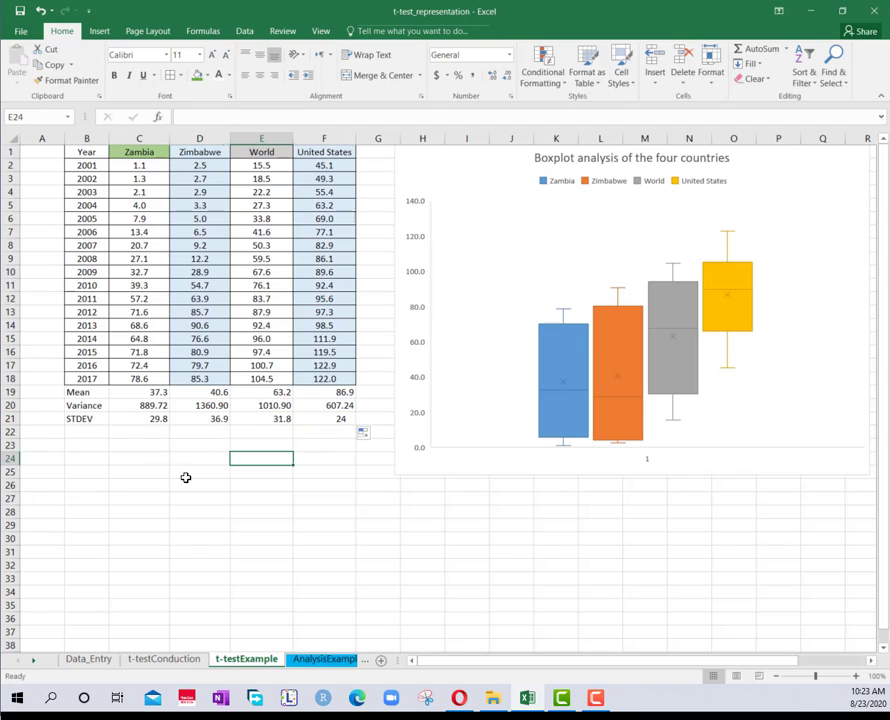
Step: Label B22 as count and count Zambia's observations in C22 with =COUNT(C2:C18)
left_click(84, 422)
left_click(105, 433)
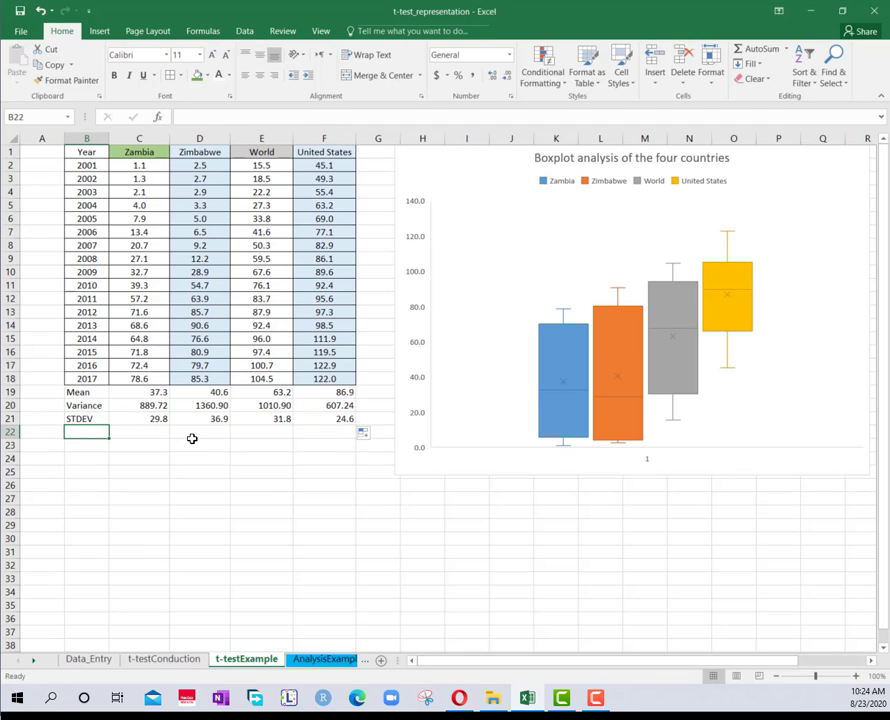
type("count")
key("Tab")
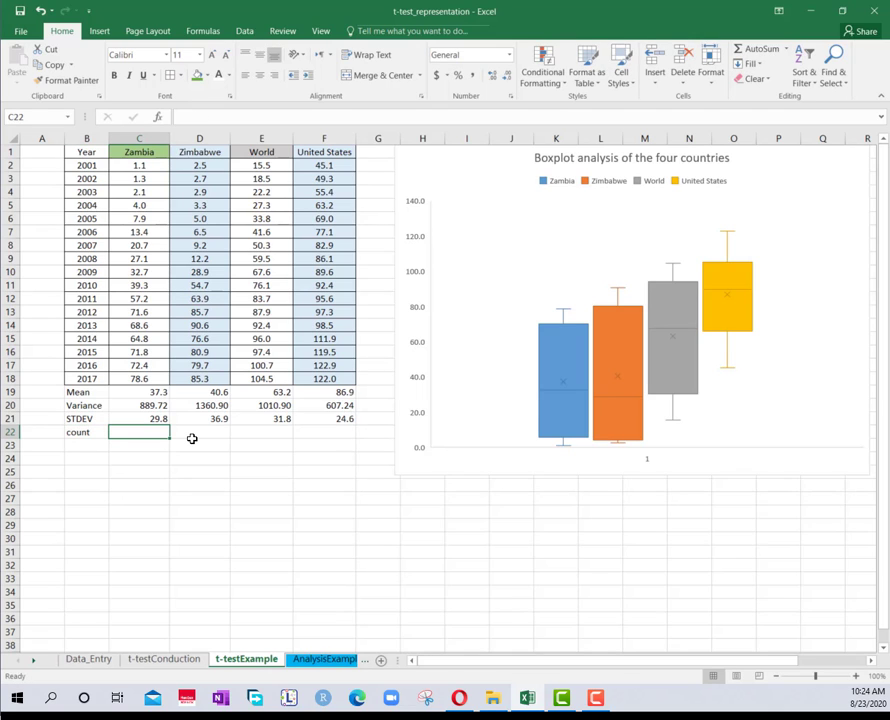
type("=count(")
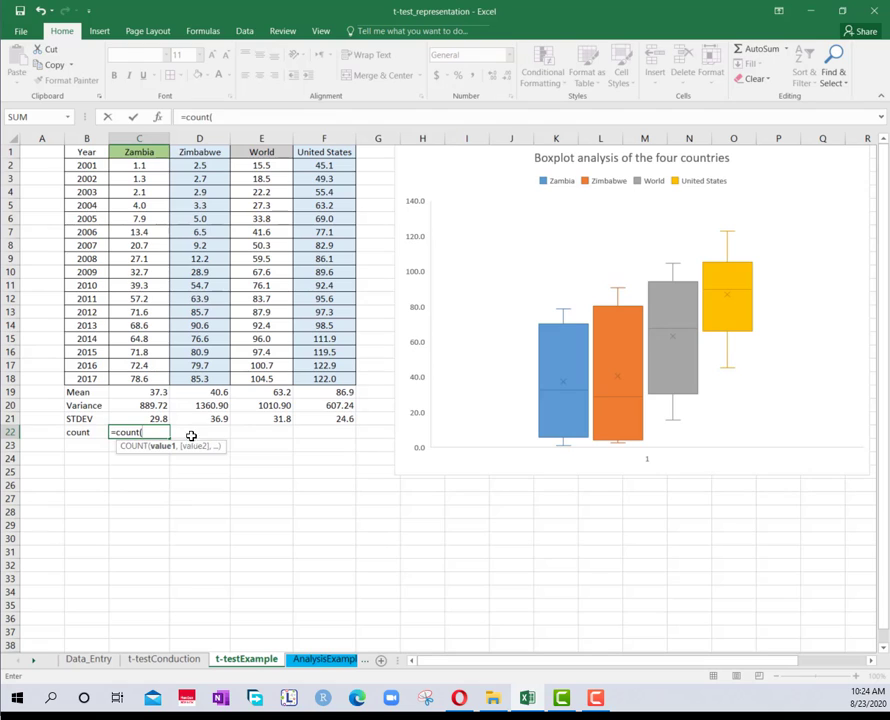
left_click_drag(133, 166, 157, 370)
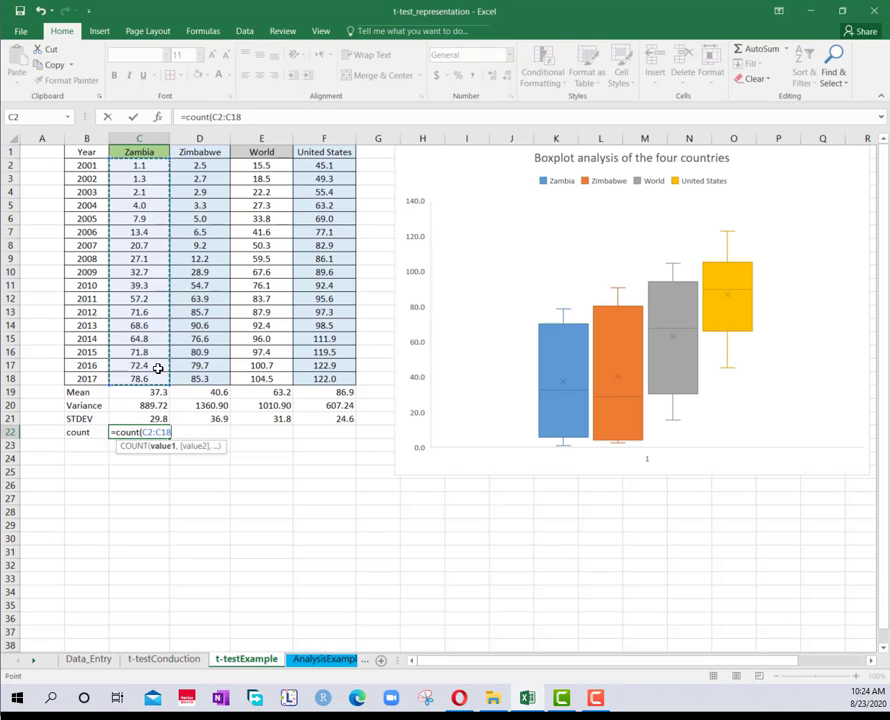
key("Return")
left_click(160, 433)
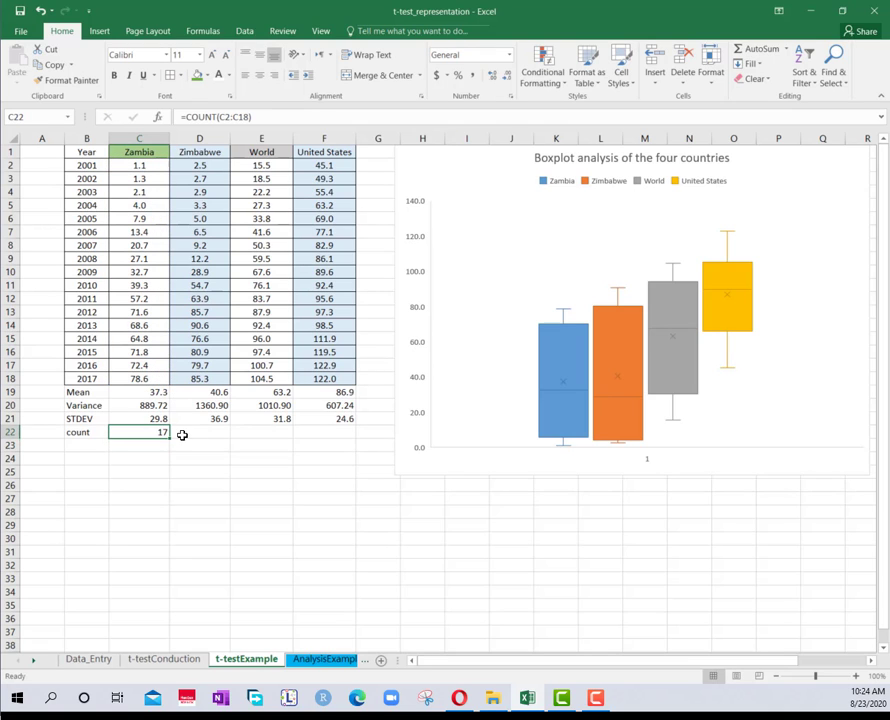
Step: Fill the count formula from C22 across to F22 and label B23 as SEM
left_click_drag(170, 438, 340, 436)
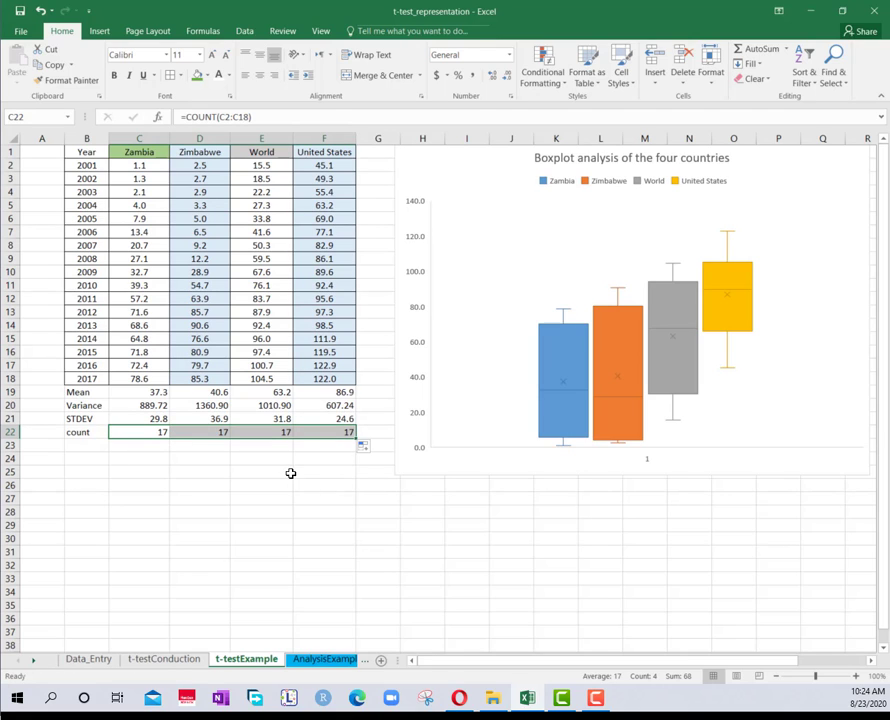
left_click(126, 449)
key("Left")
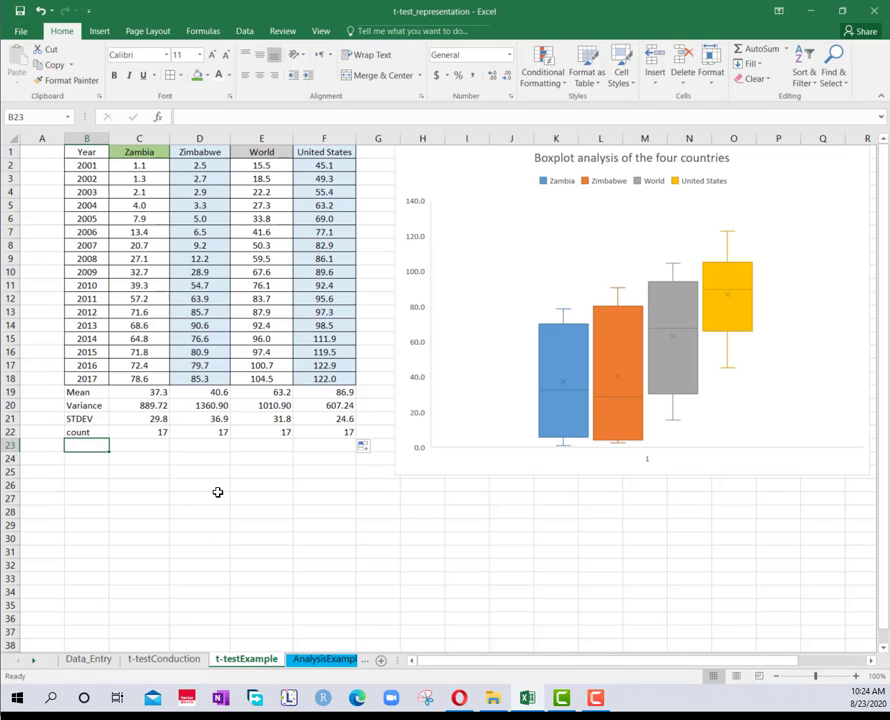
type("SEM")
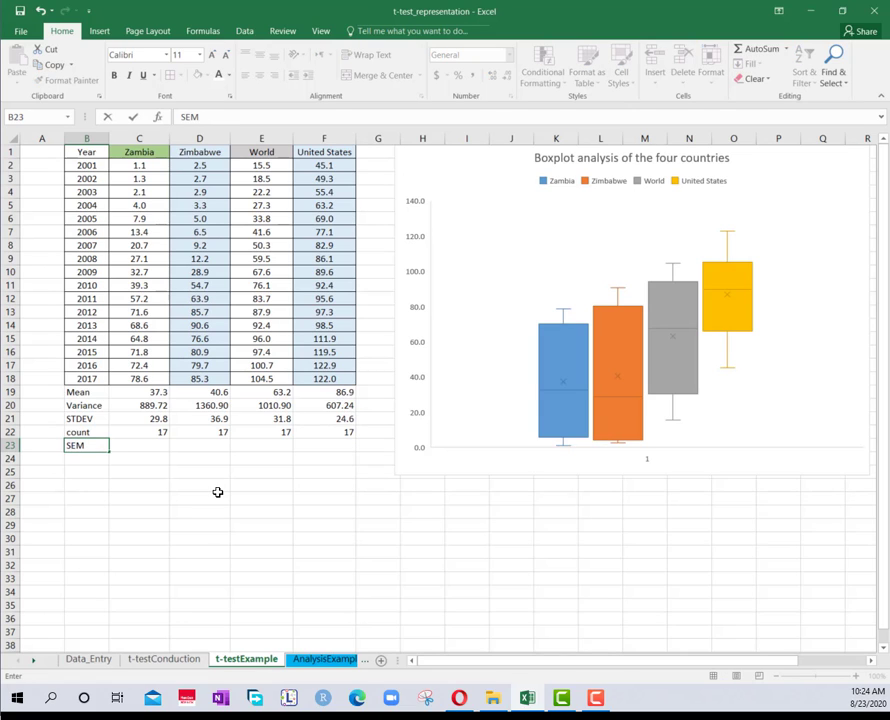
key("Tab")
Step: Calculate Zambia's standard error of the mean in C23 with =C21/(SQRT(C22))
type("=")
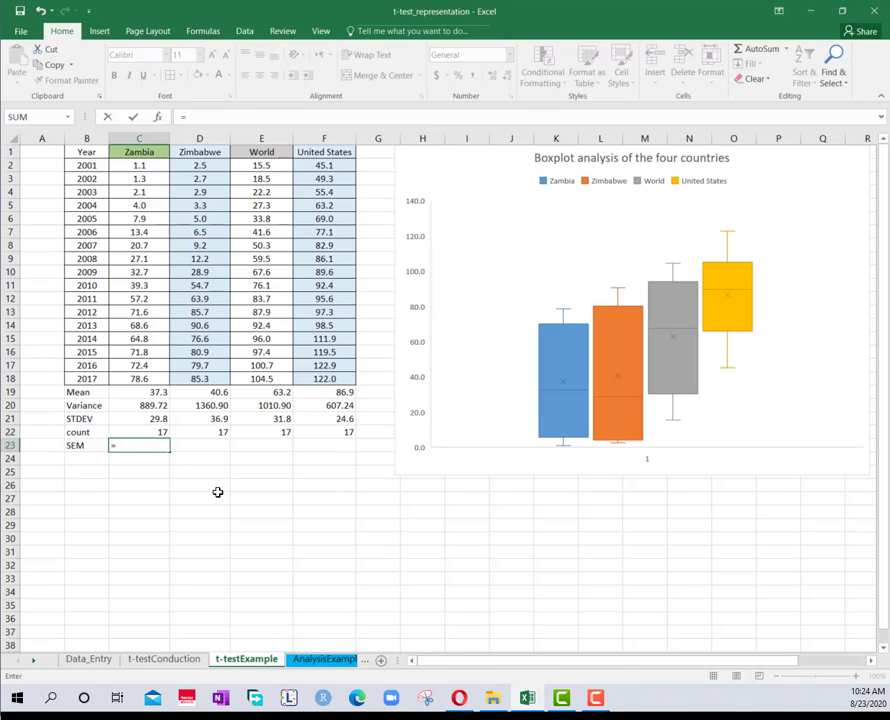
left_click(144, 422)
type("/")
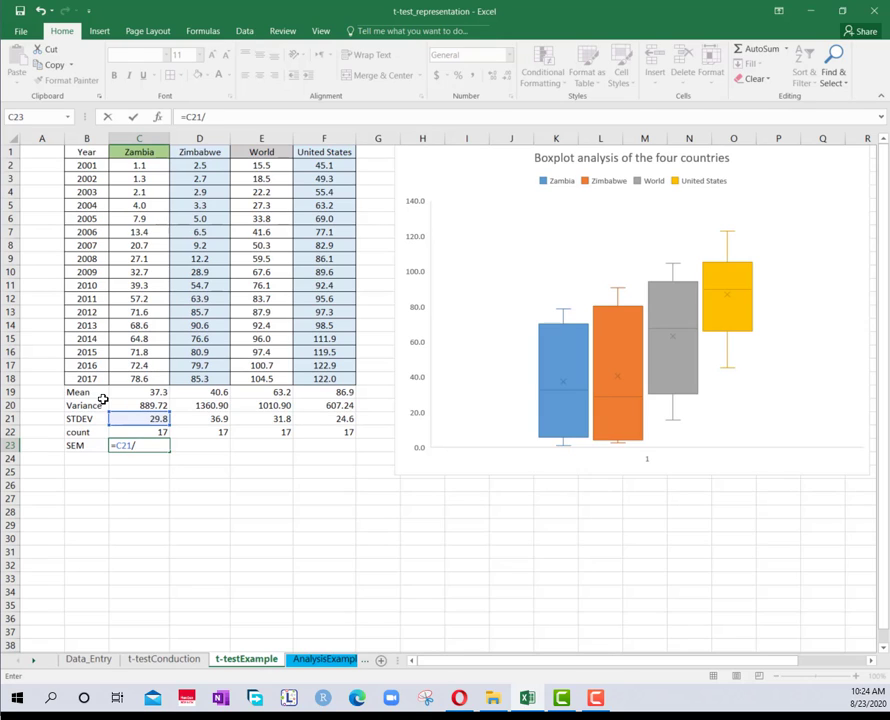
type("(sqrt")
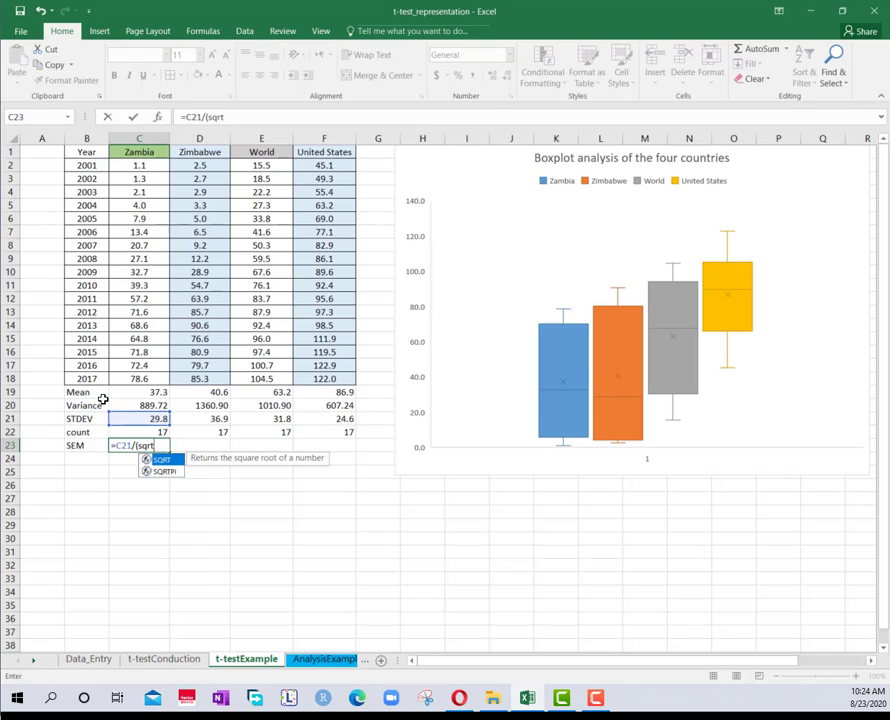
type("(")
left_click(157, 431)
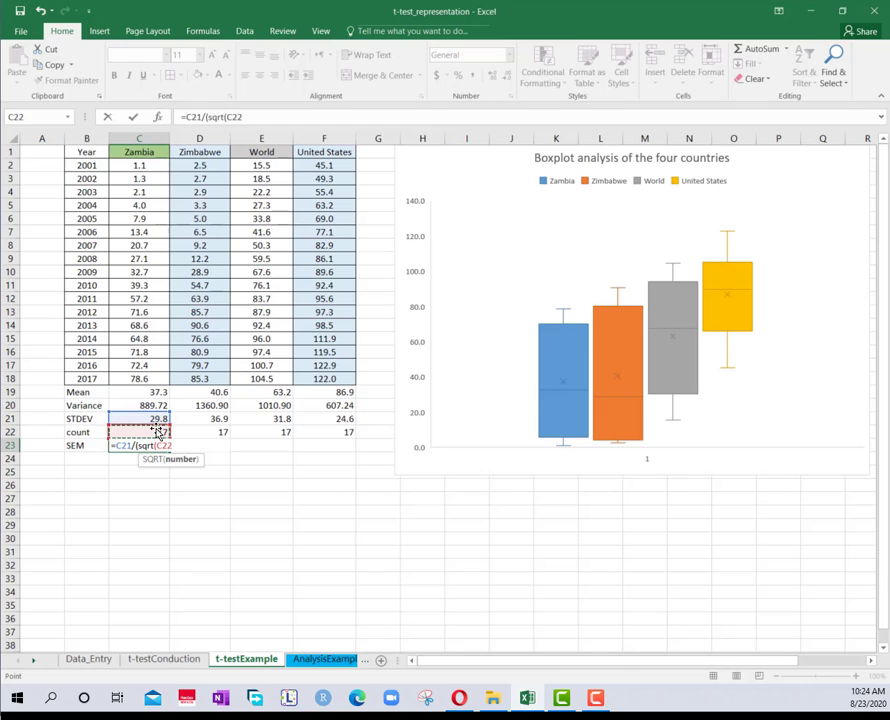
type("))")
key("Return")
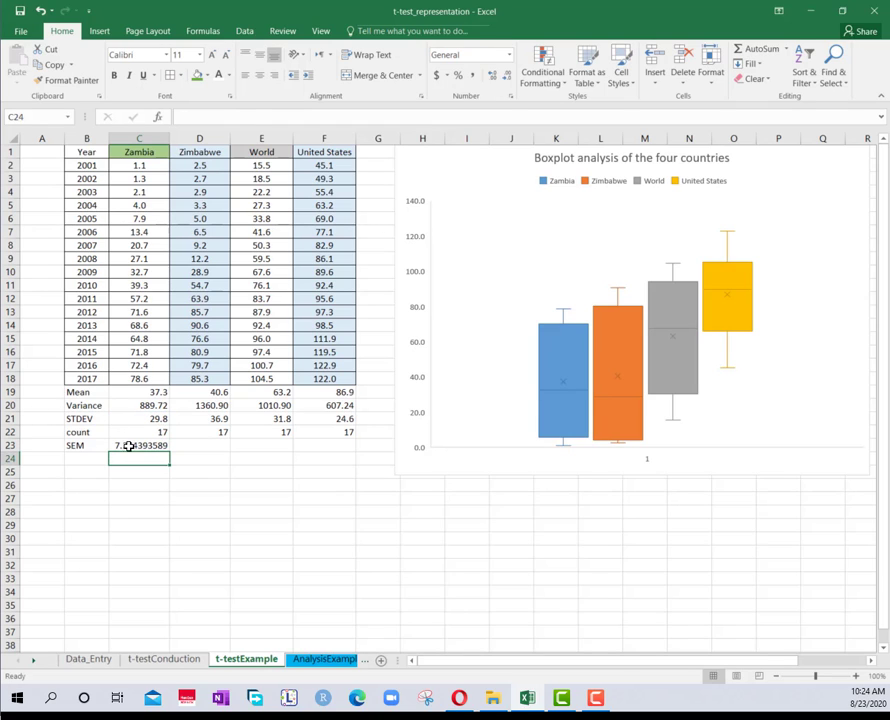
Step: Format Zambia's SEM in C23 to two decimal places and fill the formula across to F23
left_click(130, 446)
left_click(507, 77)
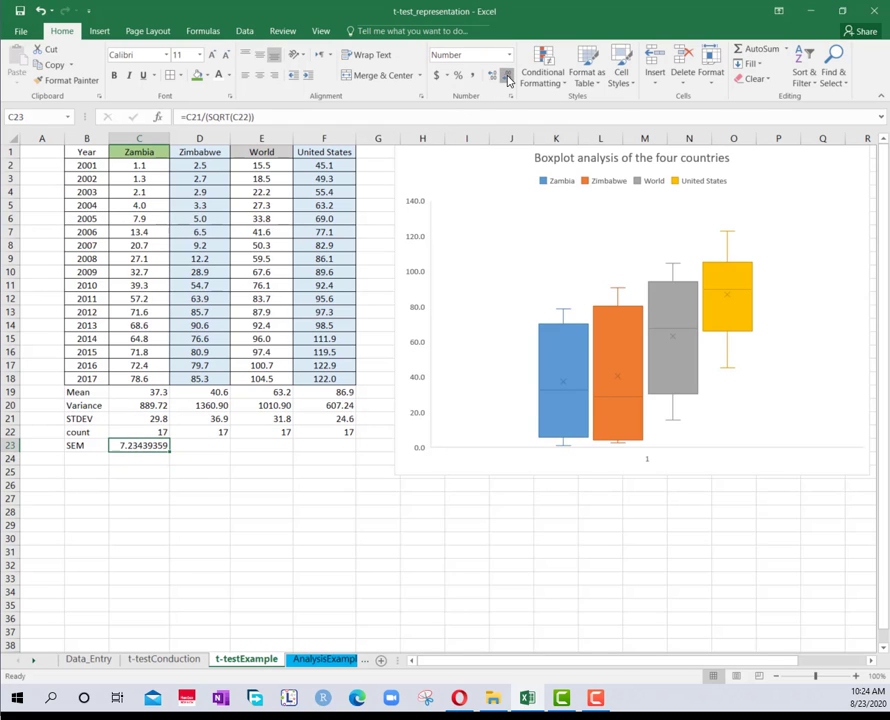
left_click(507, 77)
left_click(507, 77)
left_click(507, 77)
left_click(507, 77)
left_click(507, 77)
left_click(507, 77)
left_click_drag(165, 449, 344, 449)
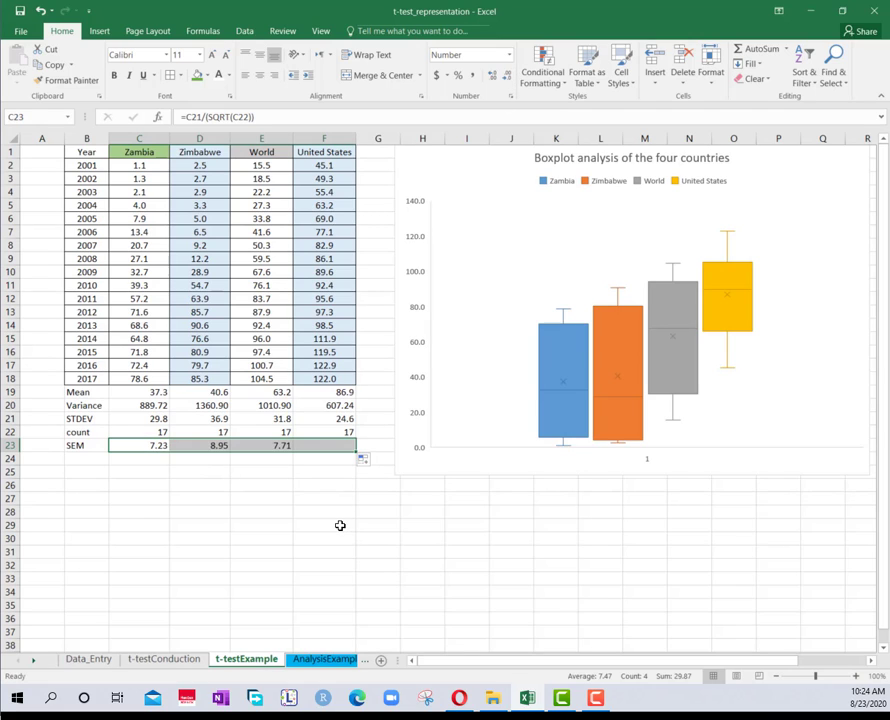
left_click(340, 525)
Step: Center the statistics in C19:F23 and apply all borders to the summary rows in B19:F23
left_click_drag(145, 393, 325, 446)
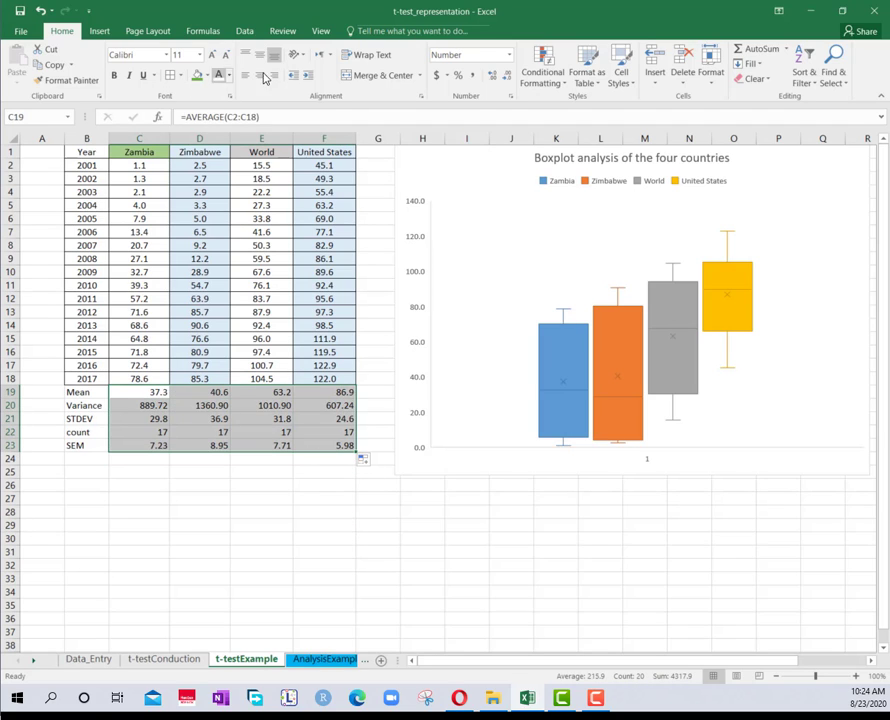
left_click(260, 75)
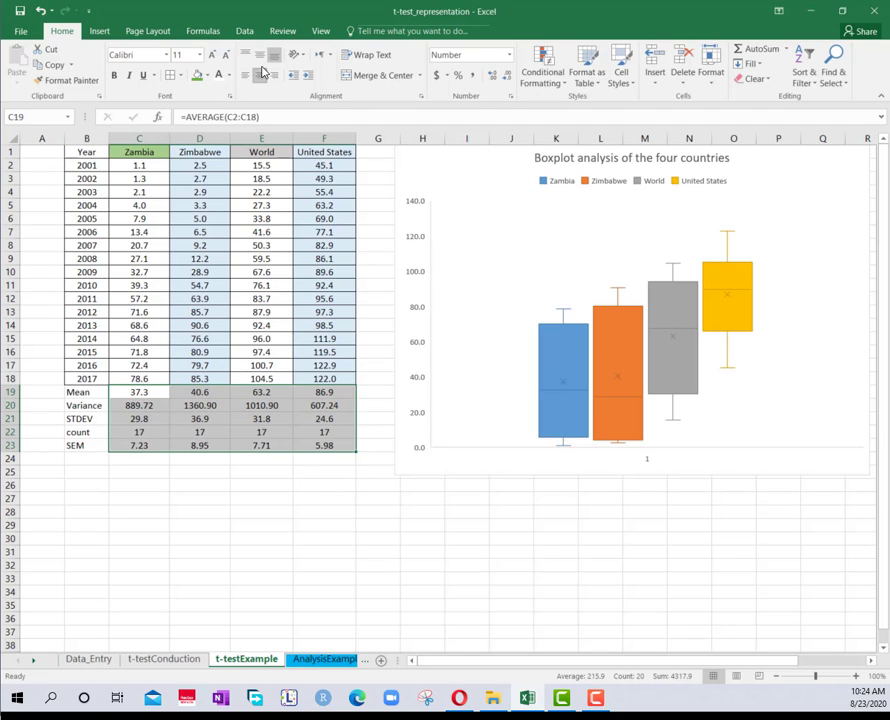
left_click(180, 77)
left_click(100, 392)
left_click_drag(100, 392, 320, 445)
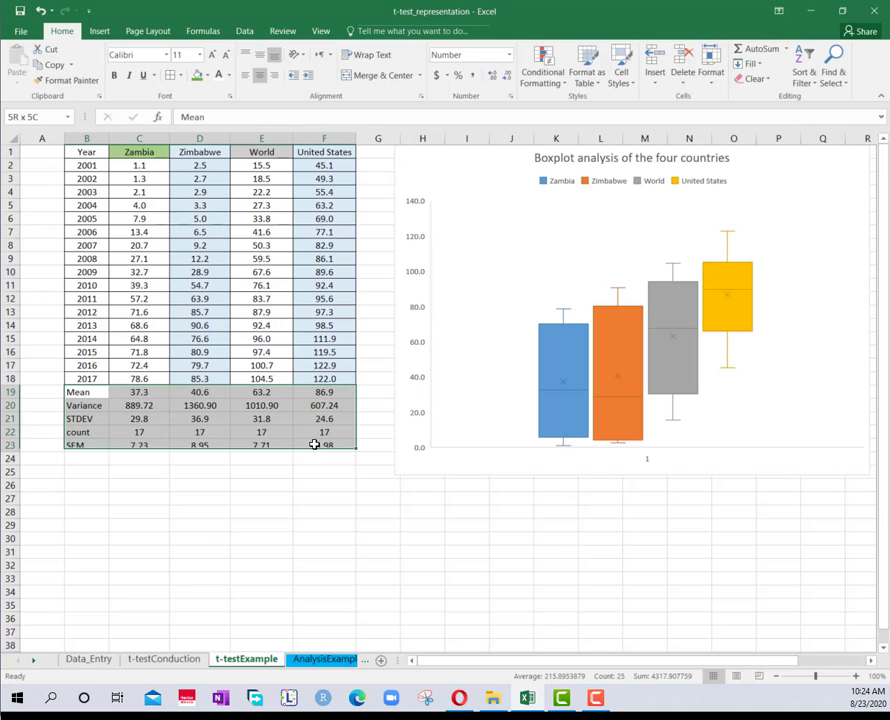
left_click(262, 470)
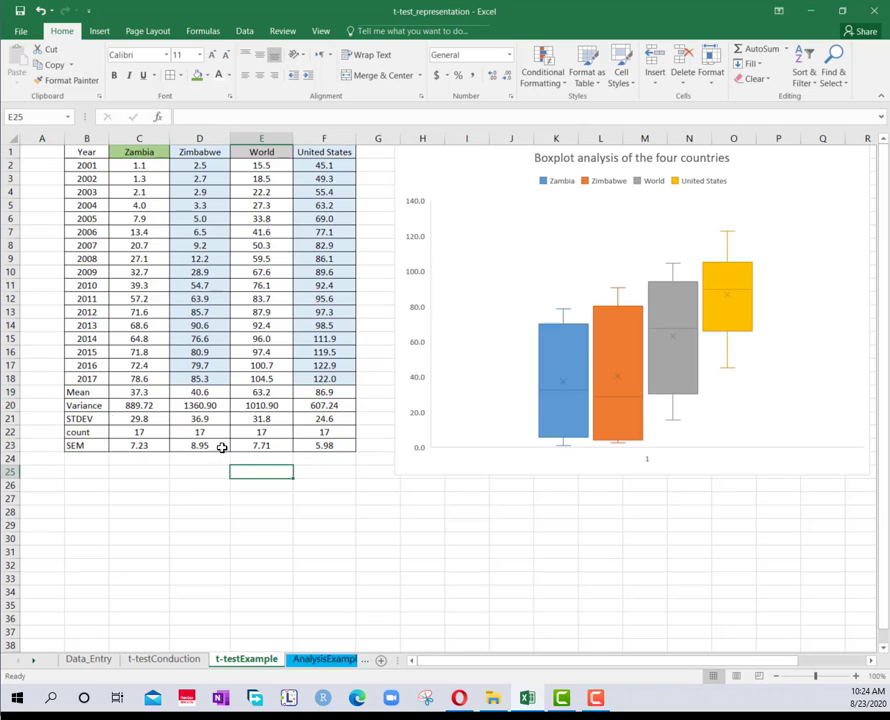
Step: Make the statistic labels in B19:B23 bold
left_click_drag(81, 391, 87, 442)
key("ctrl+c")
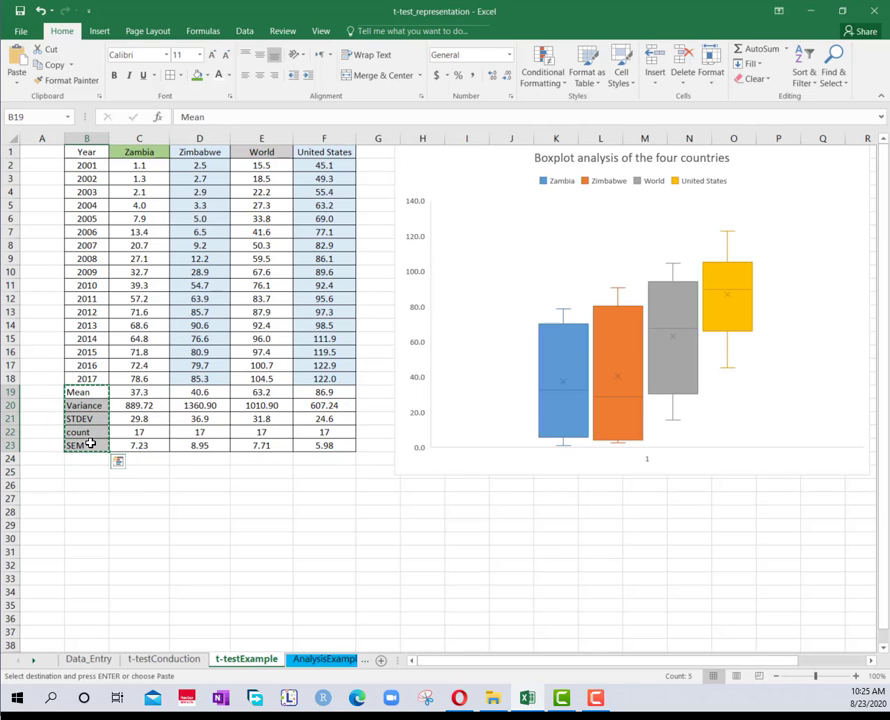
key("ctrl+b")
left_click(137, 406)
Step: Insert a clustered column chart of the mean row B19:F19 and move it below the Variance row
left_click_drag(90, 393, 328, 397)
left_click(100, 31)
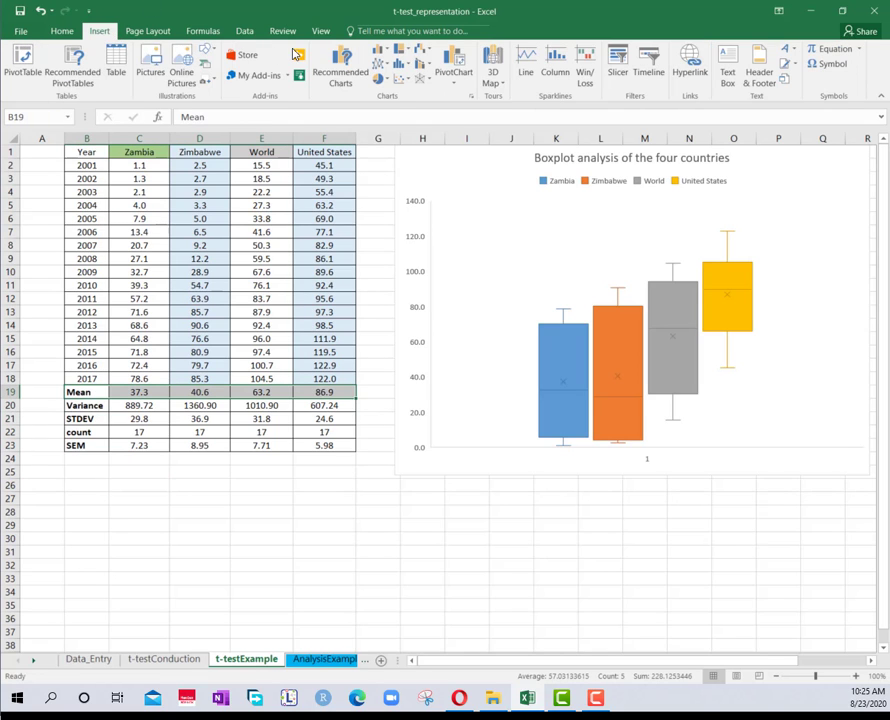
left_click(340, 66)
left_click(745, 489)
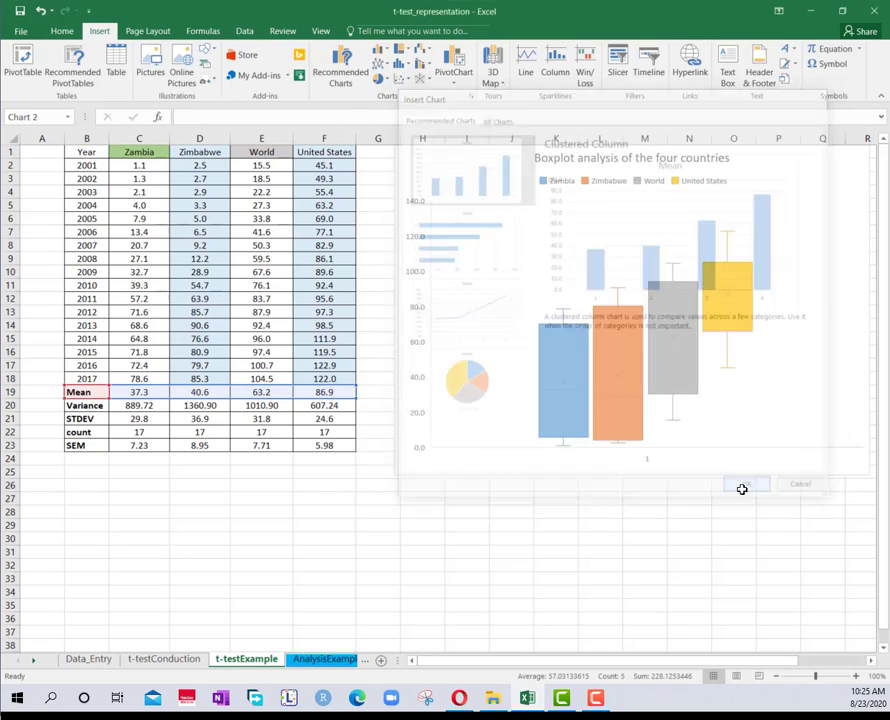
left_click_drag(461, 346, 285, 402)
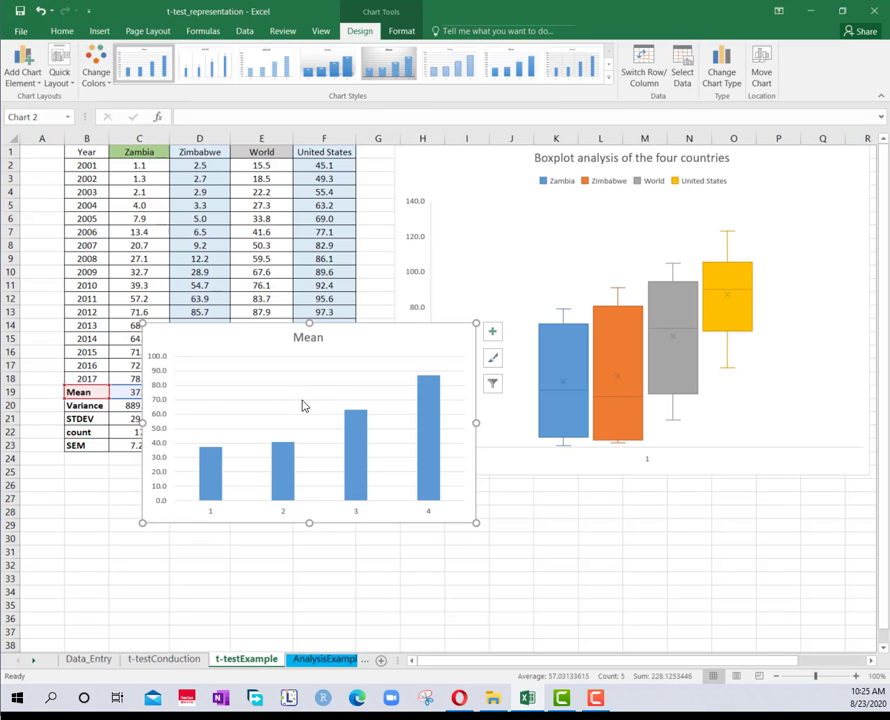
left_click_drag(347, 349, 262, 436)
Step: Delete the horizontal gridlines from the Mean chart
scroll(294, 463, "up", 4)
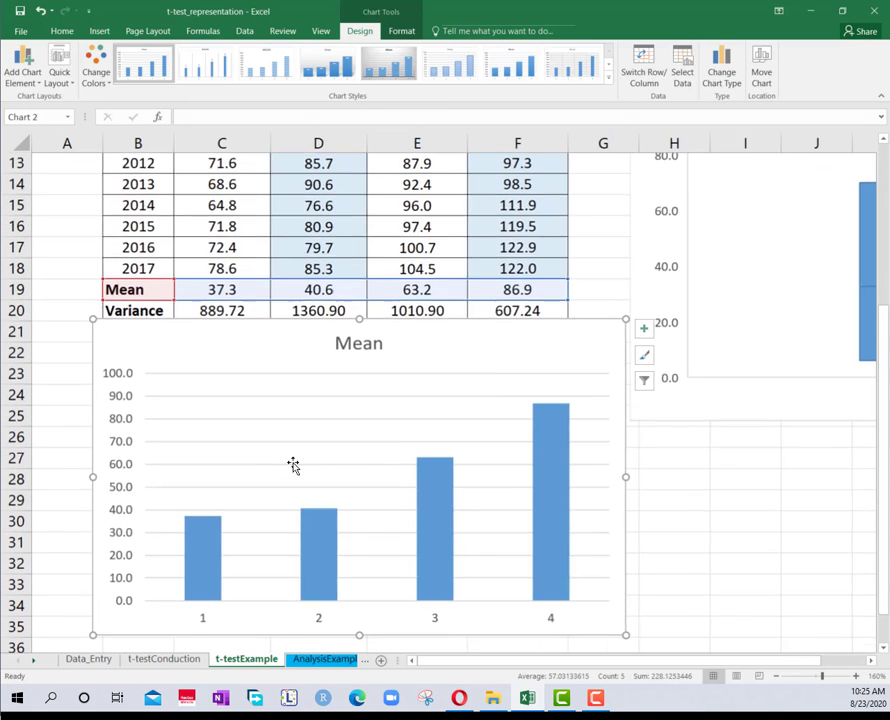
left_click(299, 442)
key("Delete")
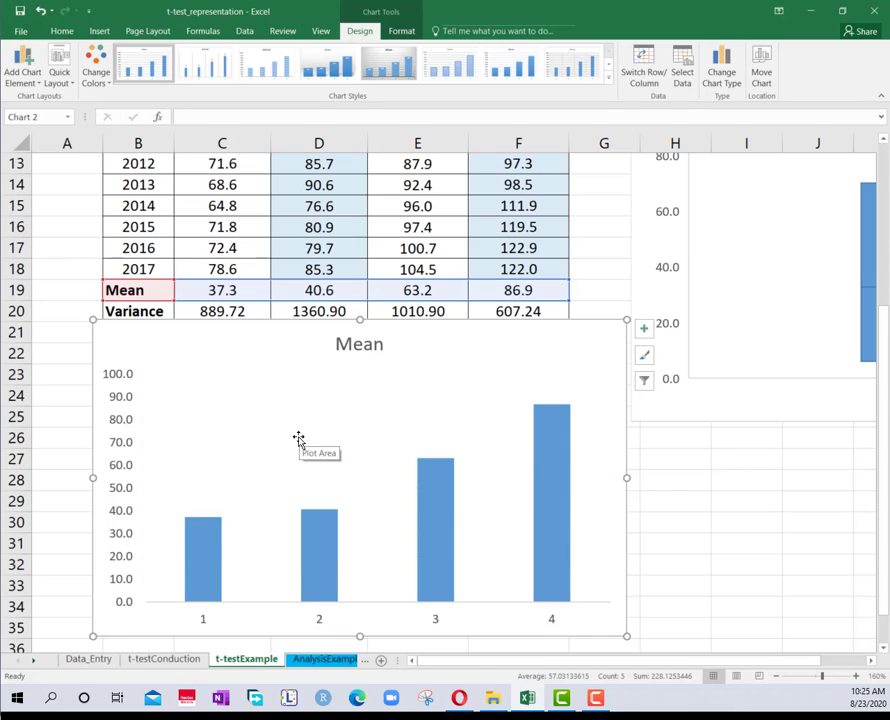
Step: Move the Mean chart directly below the boxplot chart and enlarge it to about the boxplot's width
scroll(318, 405, "down", 4)
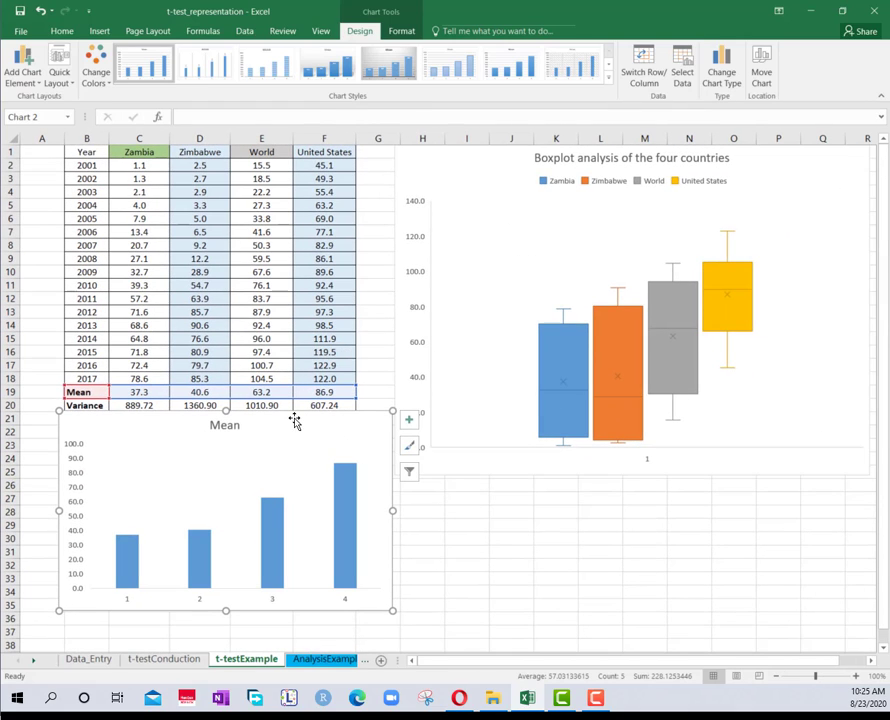
scroll(313, 456, "down", 1)
left_click_drag(237, 388, 520, 446)
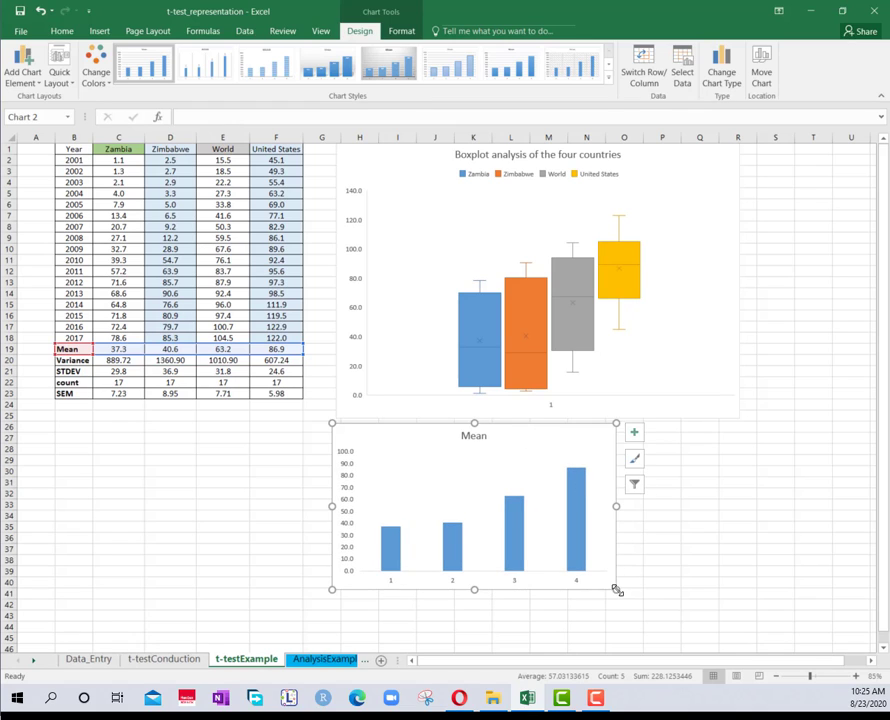
left_click_drag(617, 589, 718, 632)
Step: Set the Mean series gap width to 86% and move the chart below the statistics table
left_click(665, 533)
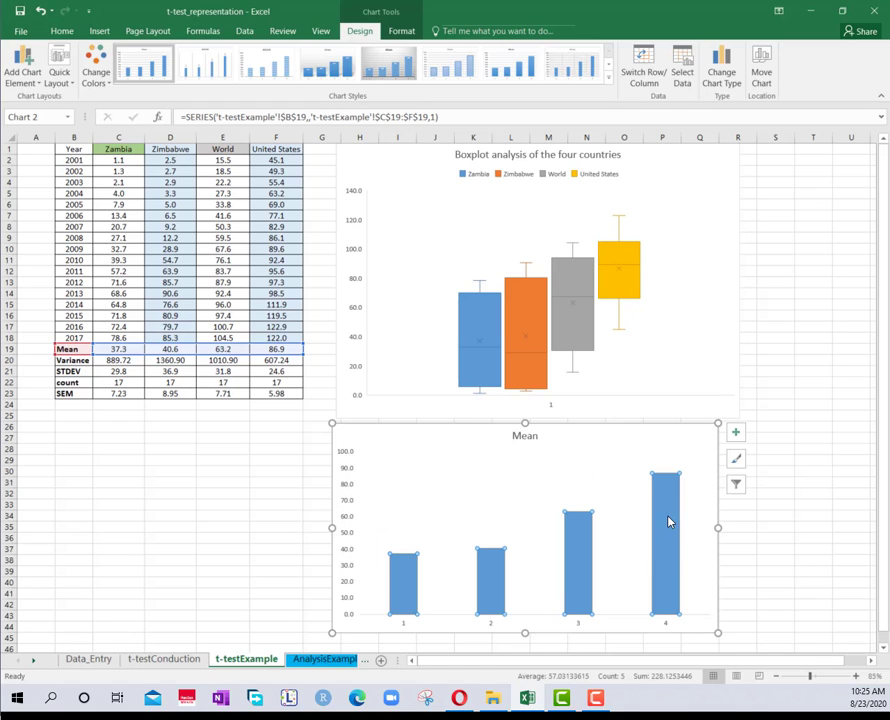
right_click(667, 518)
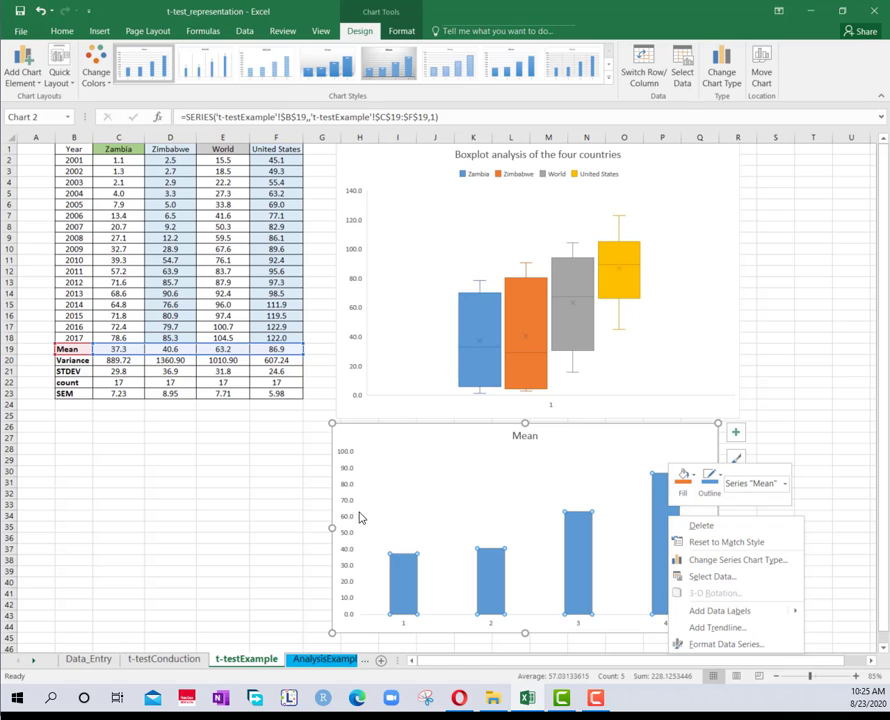
left_click(759, 645)
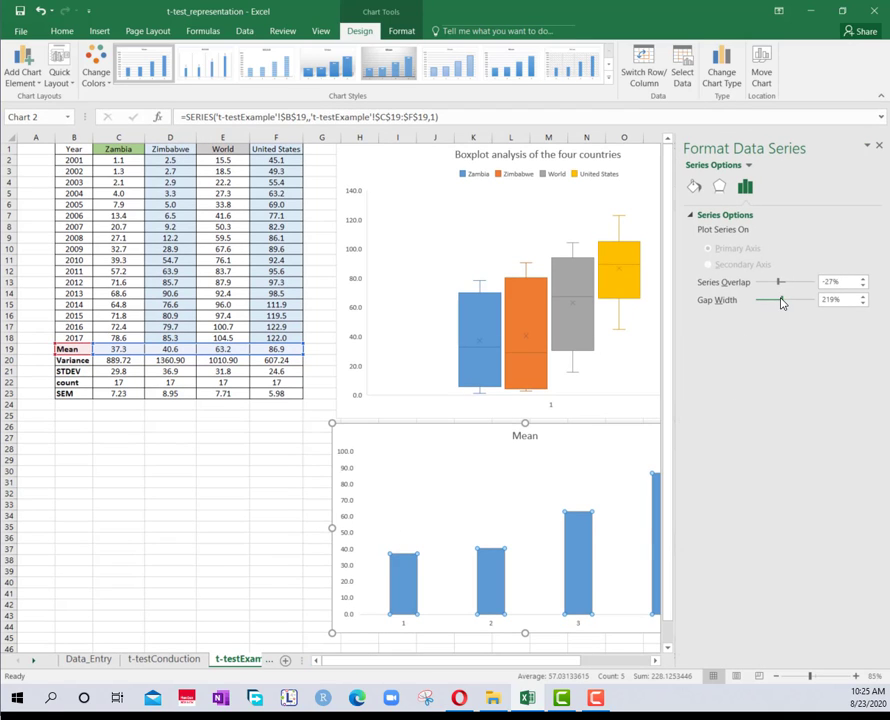
left_click_drag(782, 303, 768, 307)
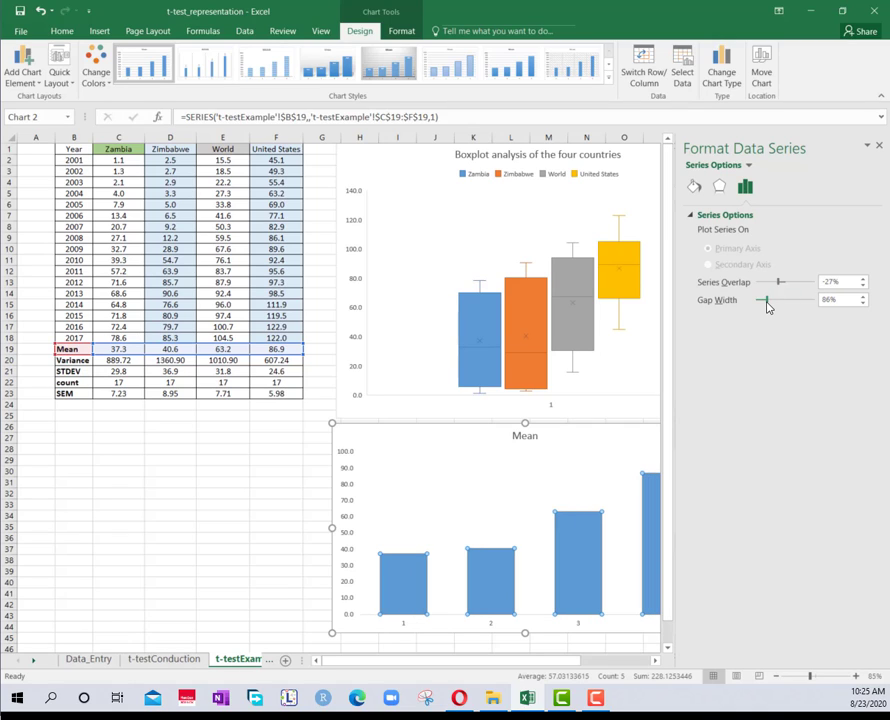
left_click(879, 146)
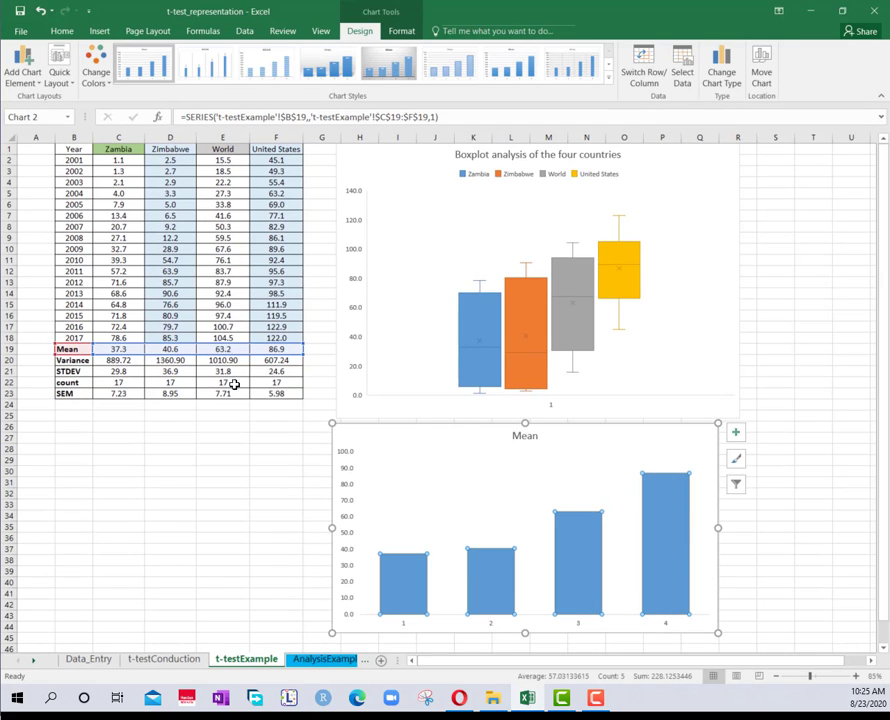
left_click_drag(533, 441, 170, 438)
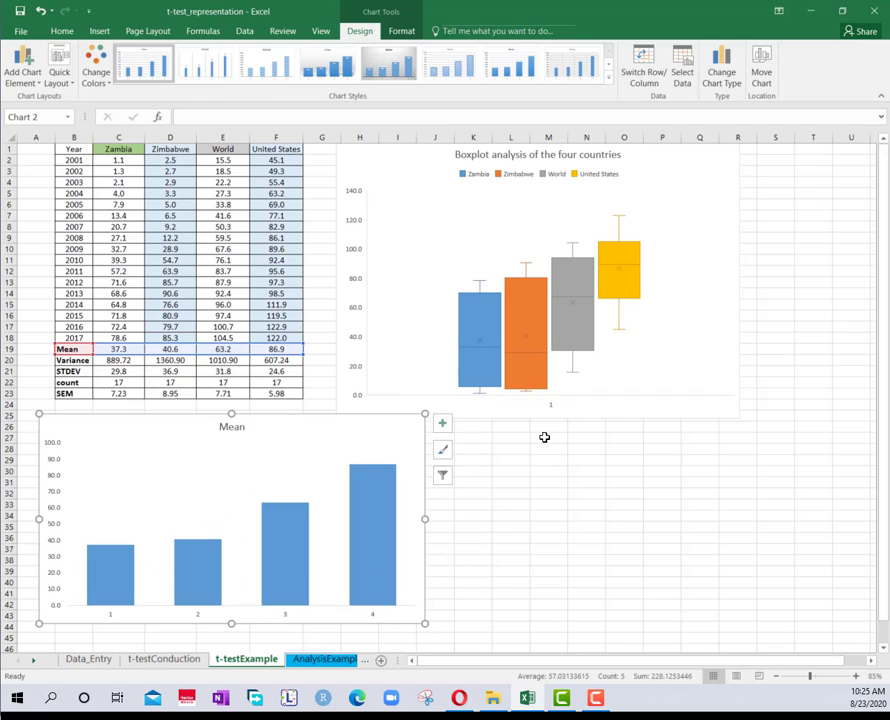
Step: Add error bars to the Mean chart with the error amount set to Custom
left_click(443, 426)
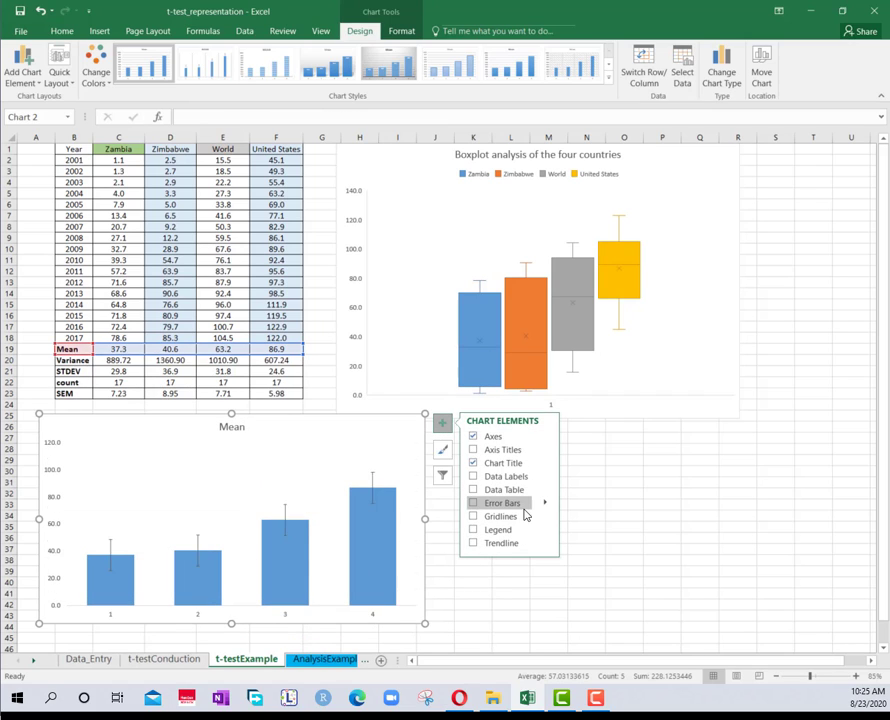
left_click(549, 506)
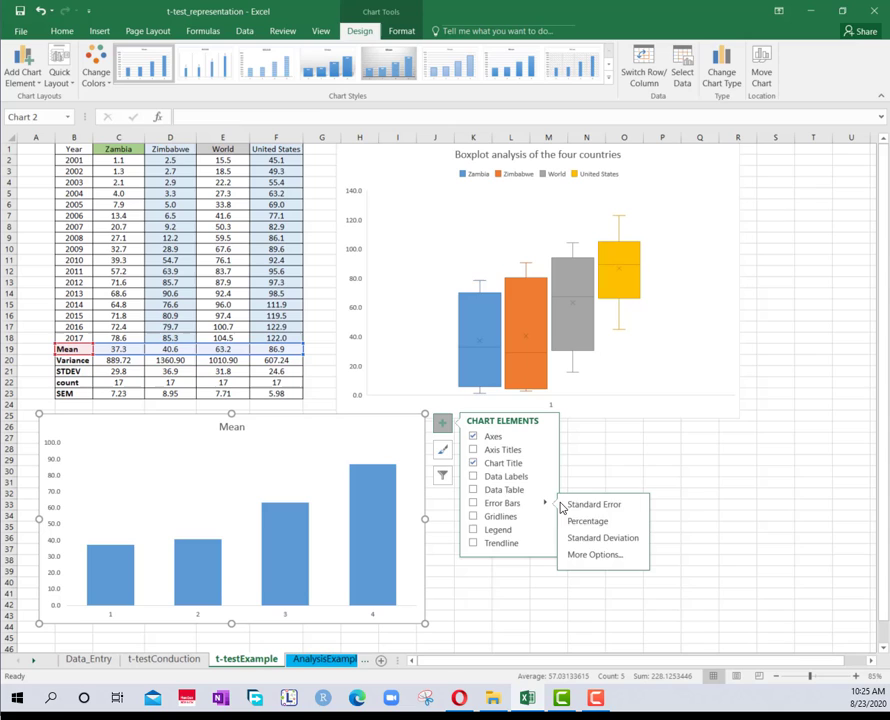
left_click(598, 555)
left_click(728, 476)
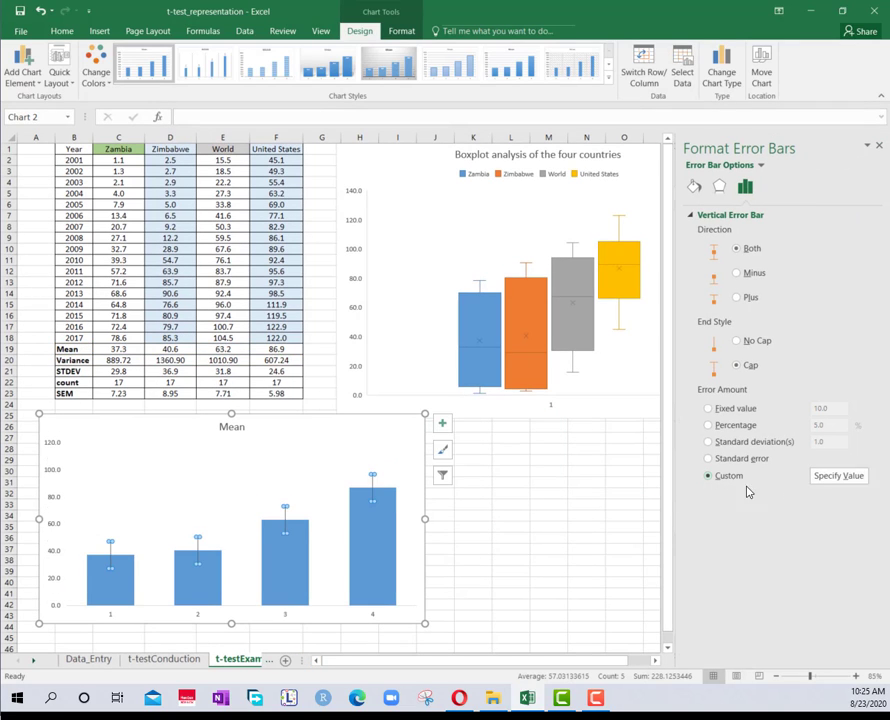
Step: Set both the positive and negative custom error values of the Mean chart to the SEM range C23:F23
left_click(835, 476)
left_click(418, 408)
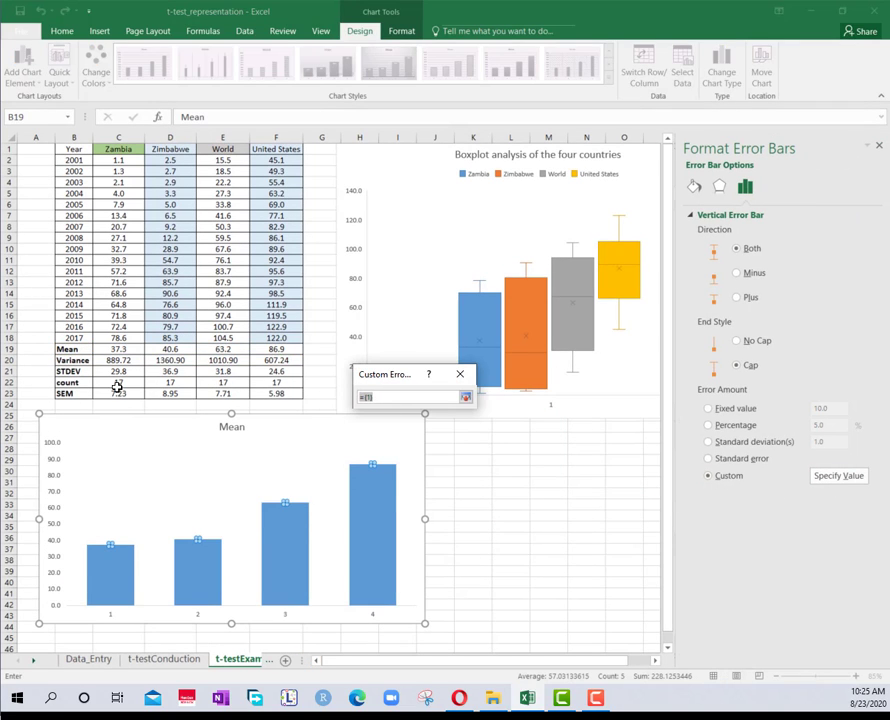
left_click_drag(121, 395, 290, 394)
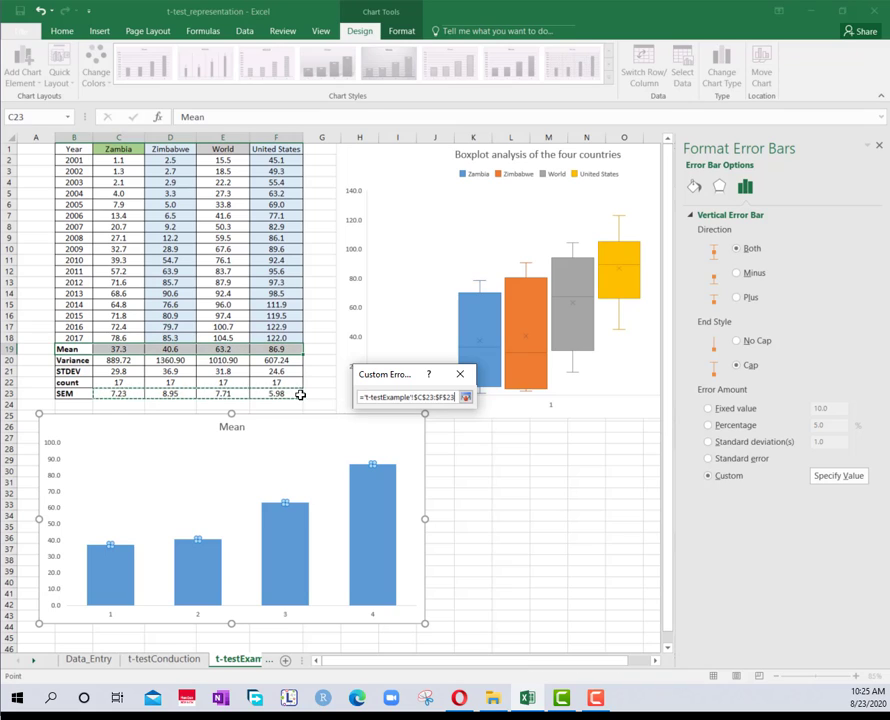
left_click(465, 398)
left_click(471, 435)
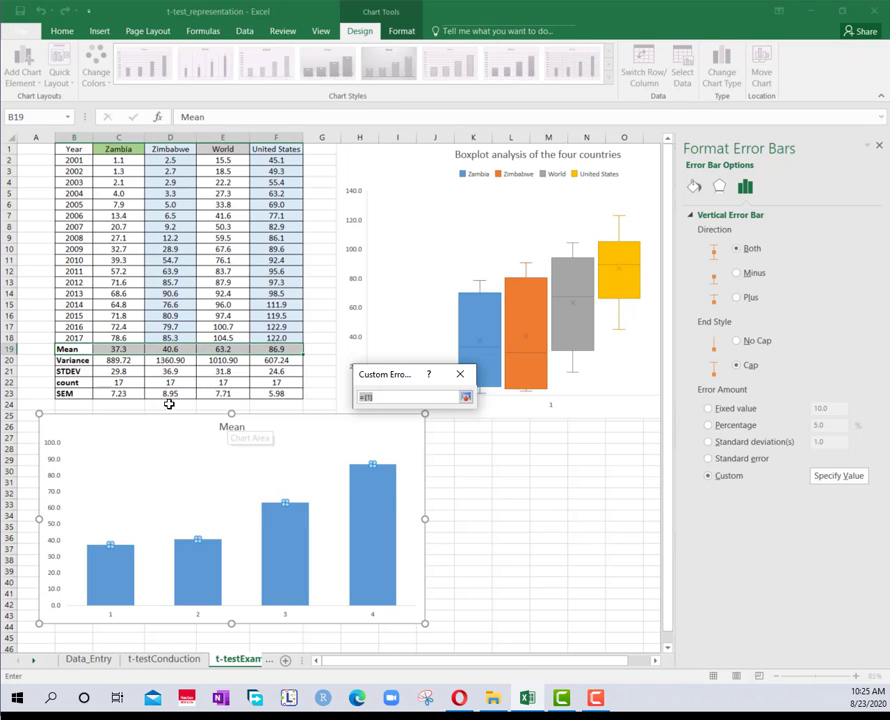
left_click_drag(118, 395, 272, 396)
left_click(465, 398)
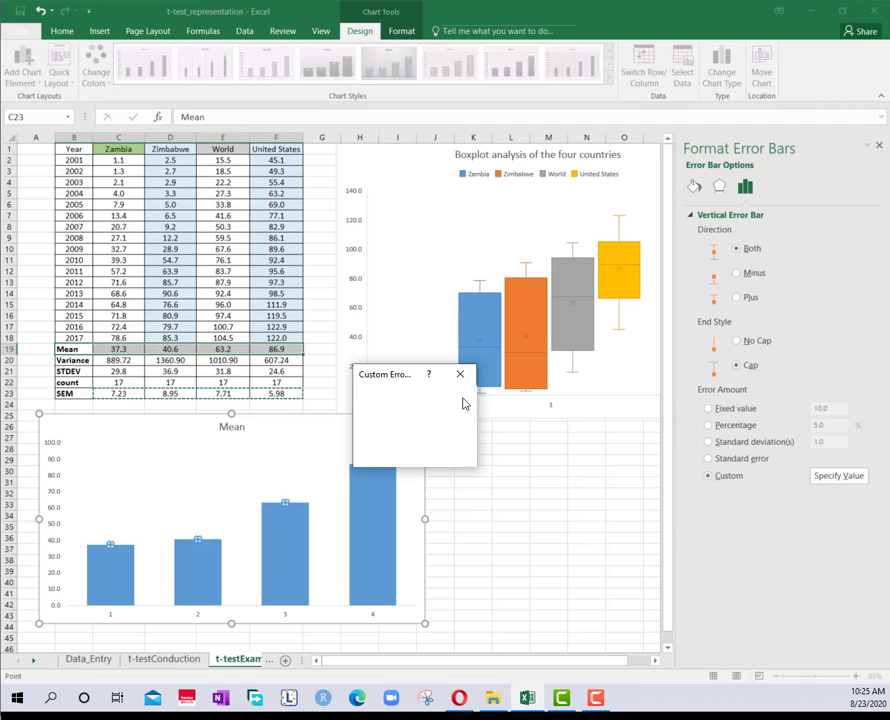
left_click(405, 452)
left_click(474, 503)
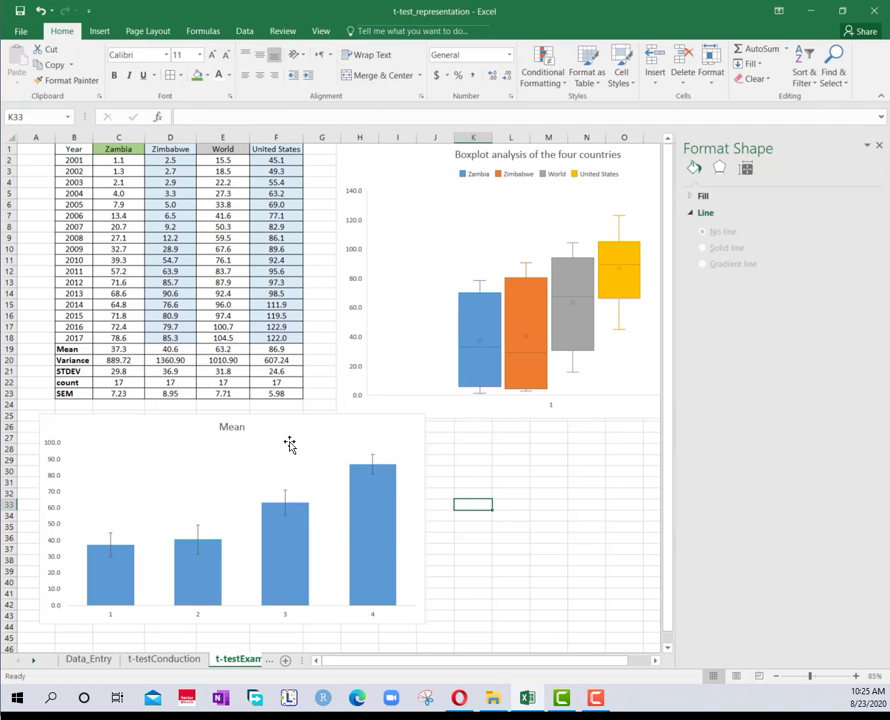
scroll(233, 540, "up", 1, "ctrl")
scroll(233, 540, "down", 5)
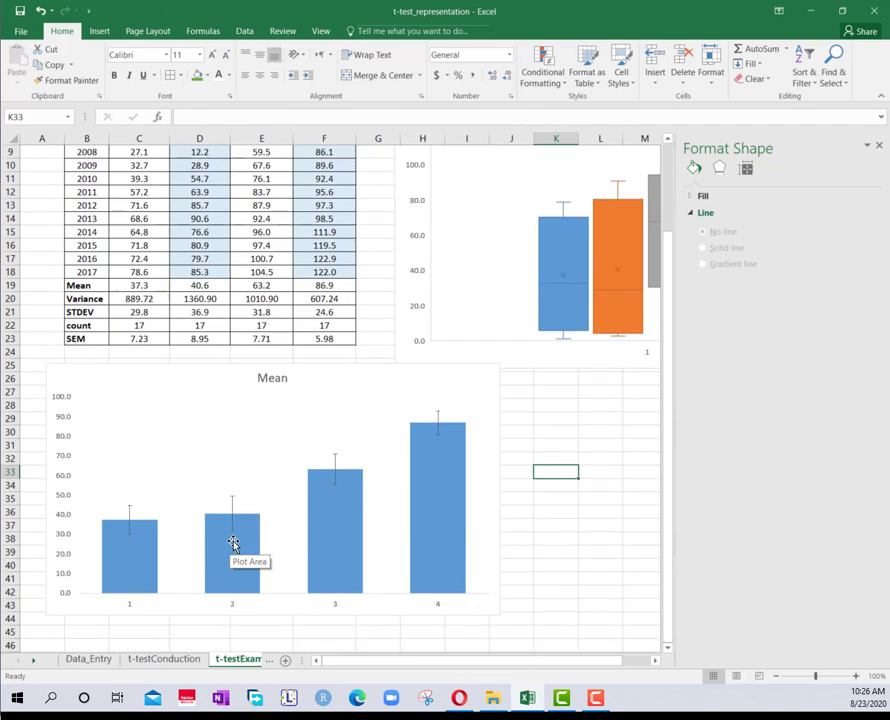
left_click(491, 499)
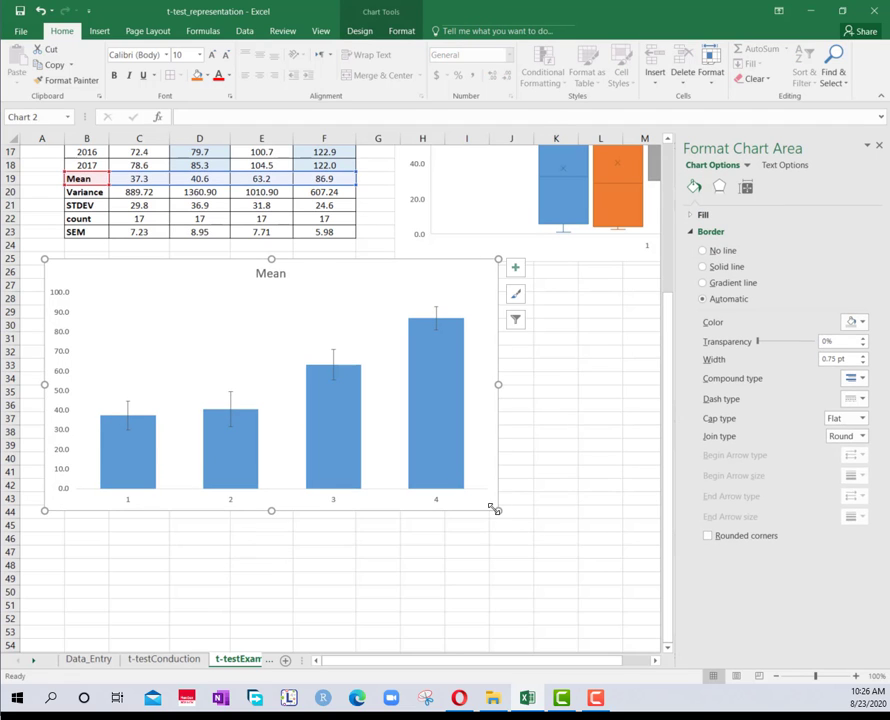
left_click_drag(495, 509, 549, 512)
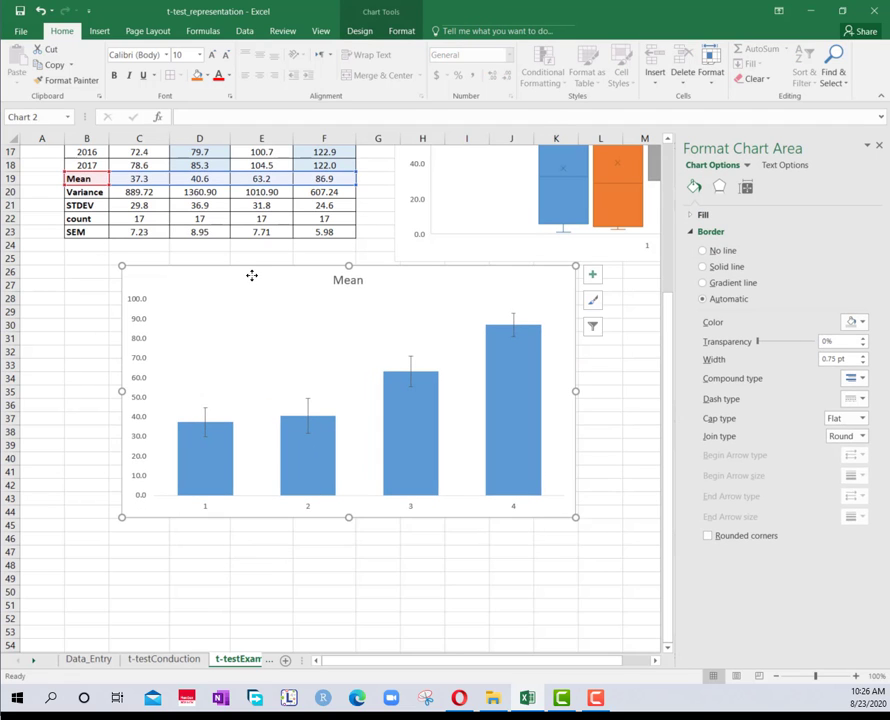
right_click(251, 275)
key("Escape")
left_click(591, 275)
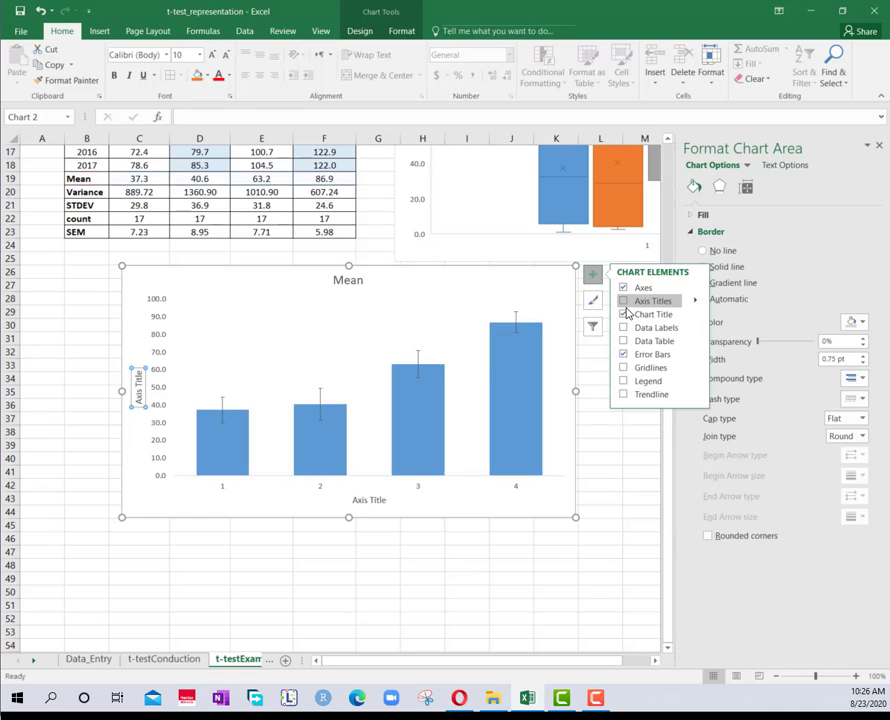
left_click(468, 560)
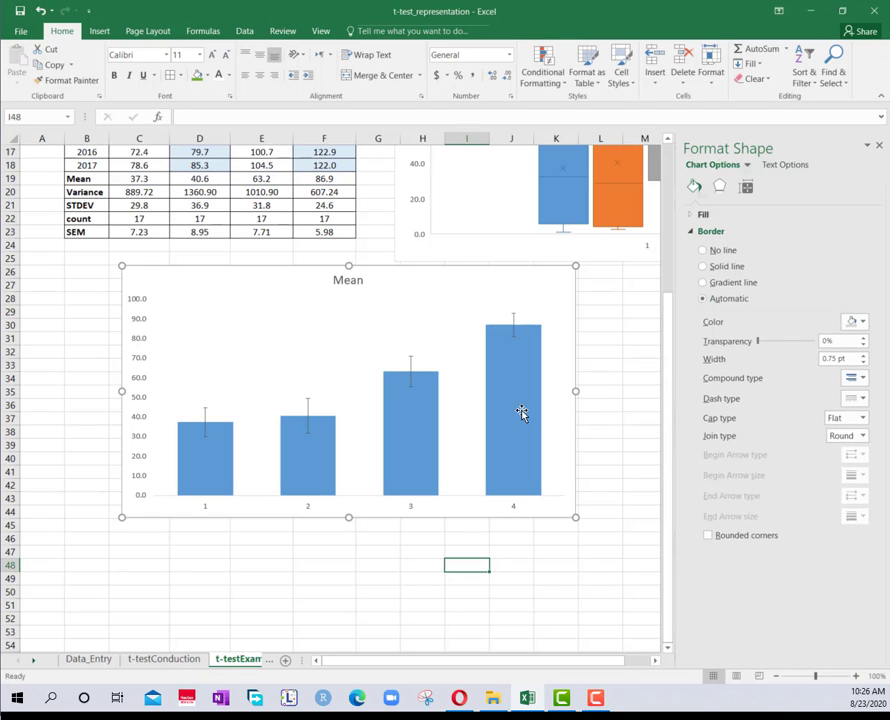
Step: Place the Mean chart beneath the boxplot, enlarge it slightly, and line up its edge with the boxplot's
scroll(288, 383, "down", 2, "ctrl")
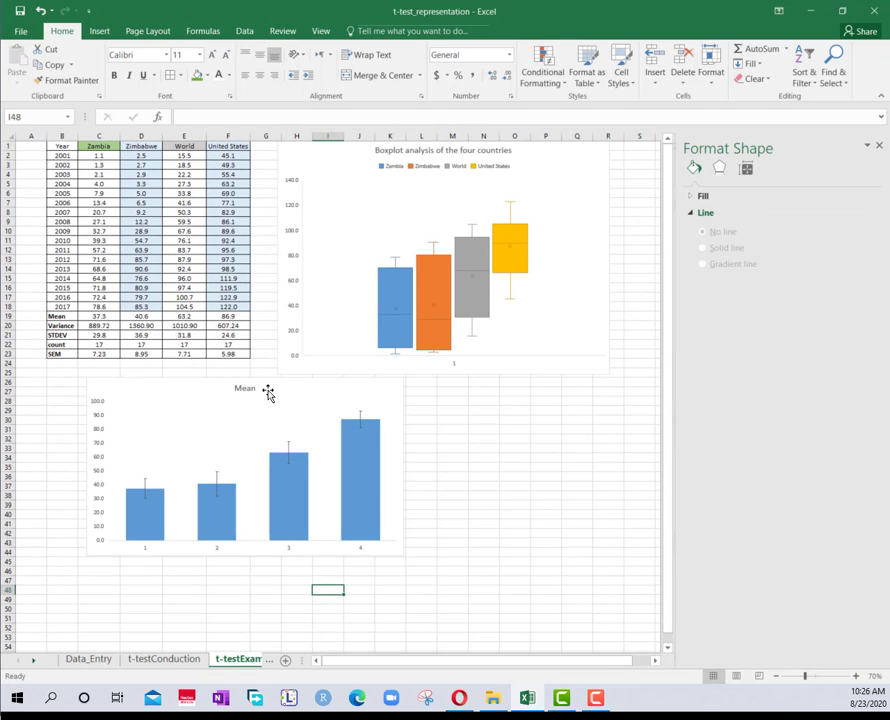
left_click_drag(268, 391, 459, 392)
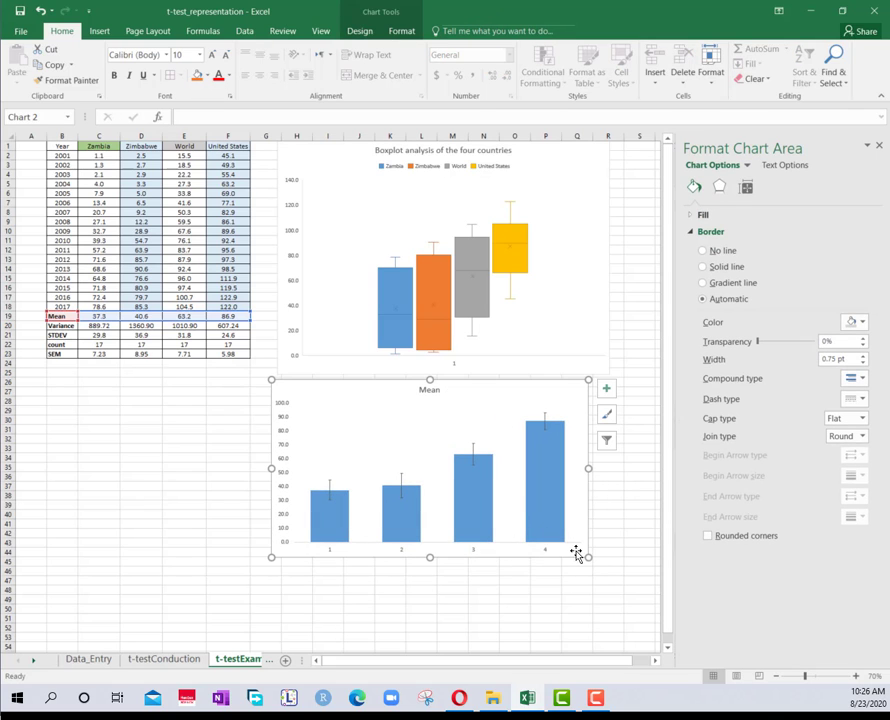
left_click_drag(586, 558, 607, 573)
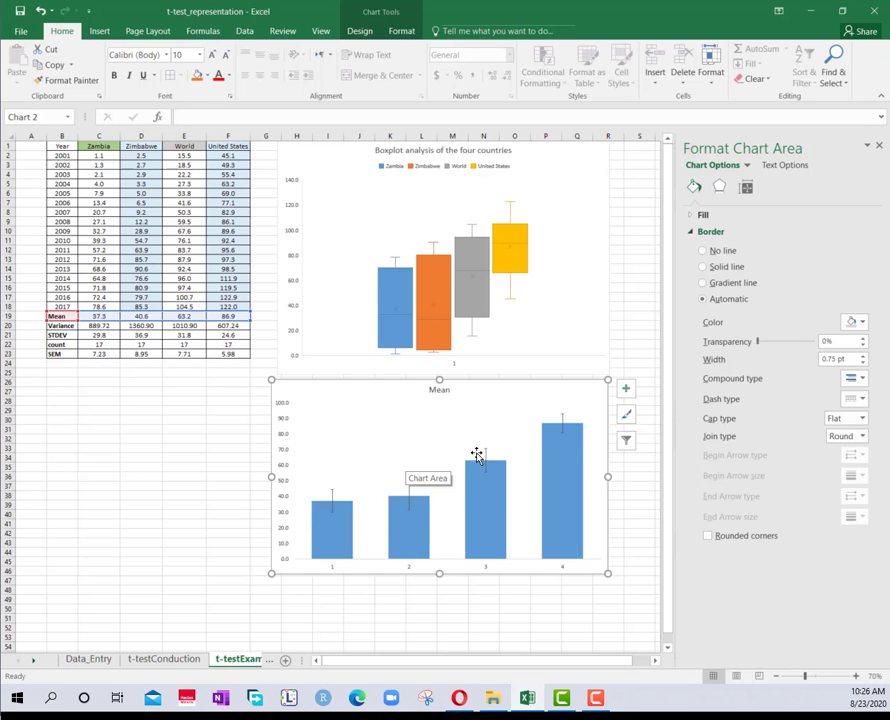
left_click(141, 537)
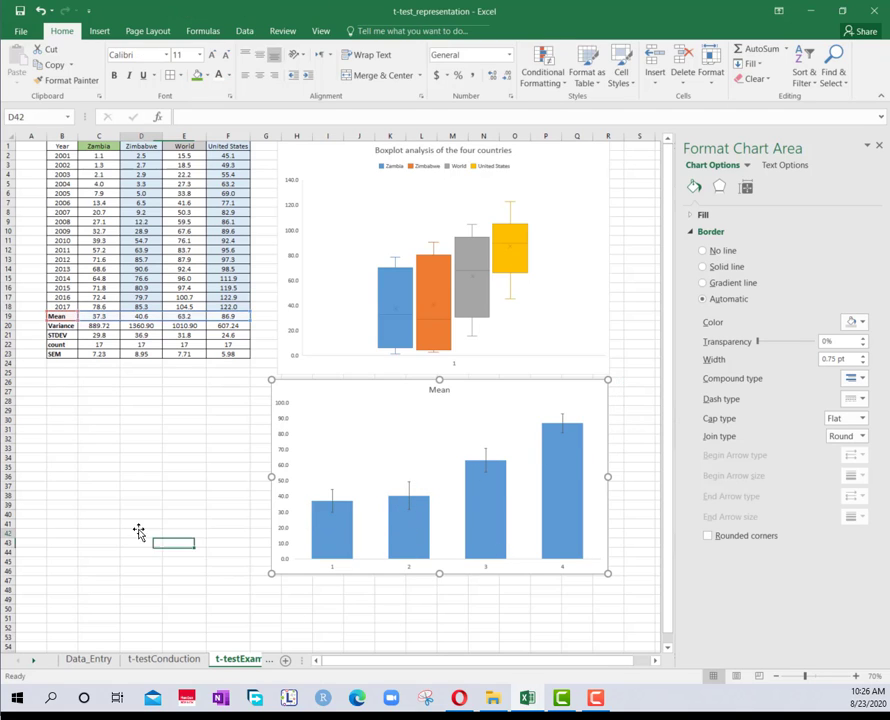
left_click(285, 388)
left_click_drag(285, 386, 293, 384)
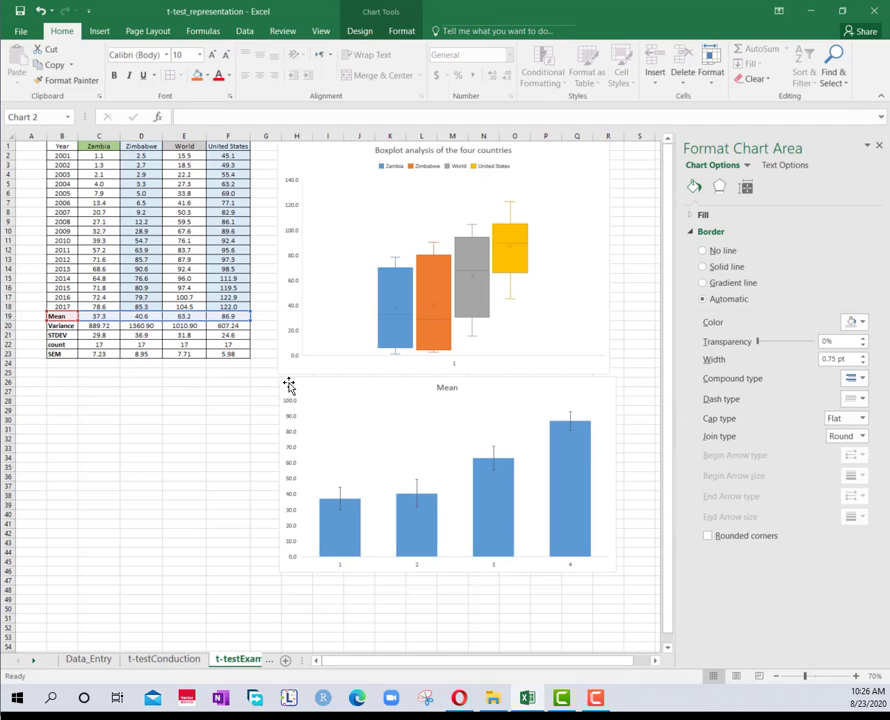
left_click(185, 384)
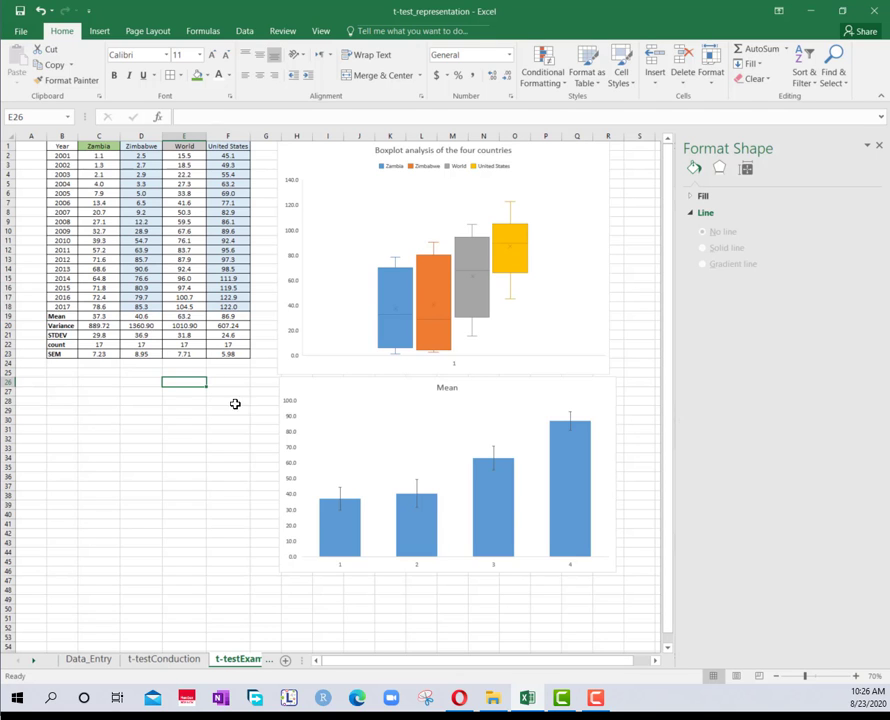
Step: Compare the variances of the four countries in row 20 and review their mean and SEM cells
scroll(82, 388, "up", 3)
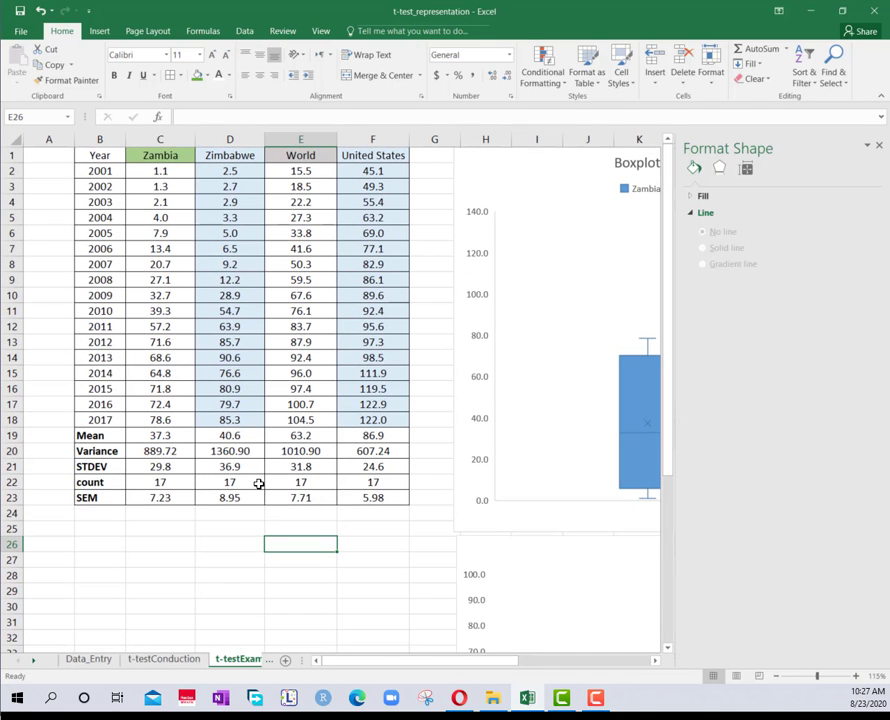
left_click(158, 452)
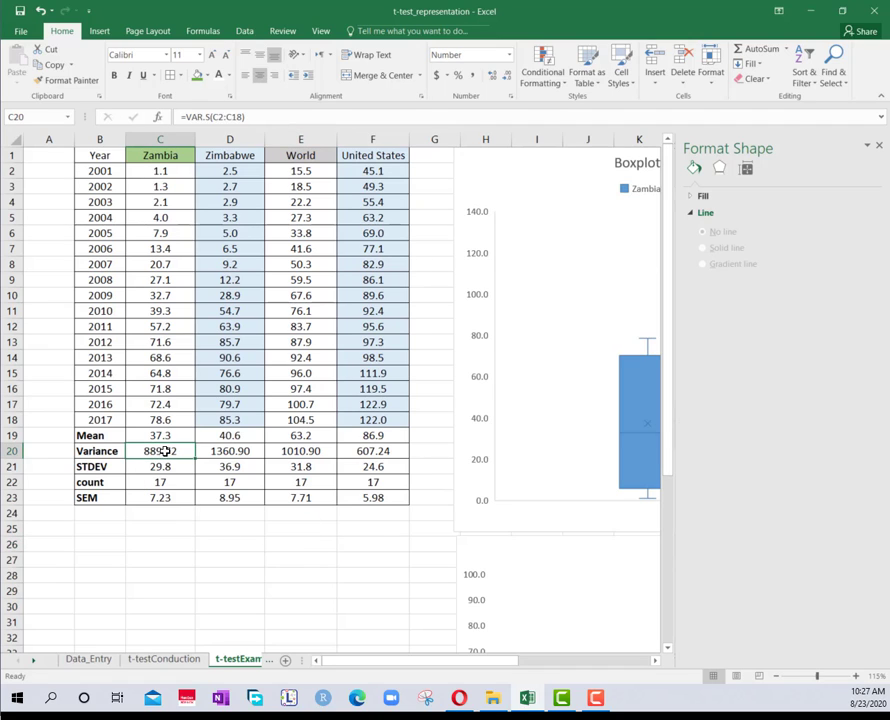
left_click(250, 455)
left_click(324, 453)
left_click(387, 455)
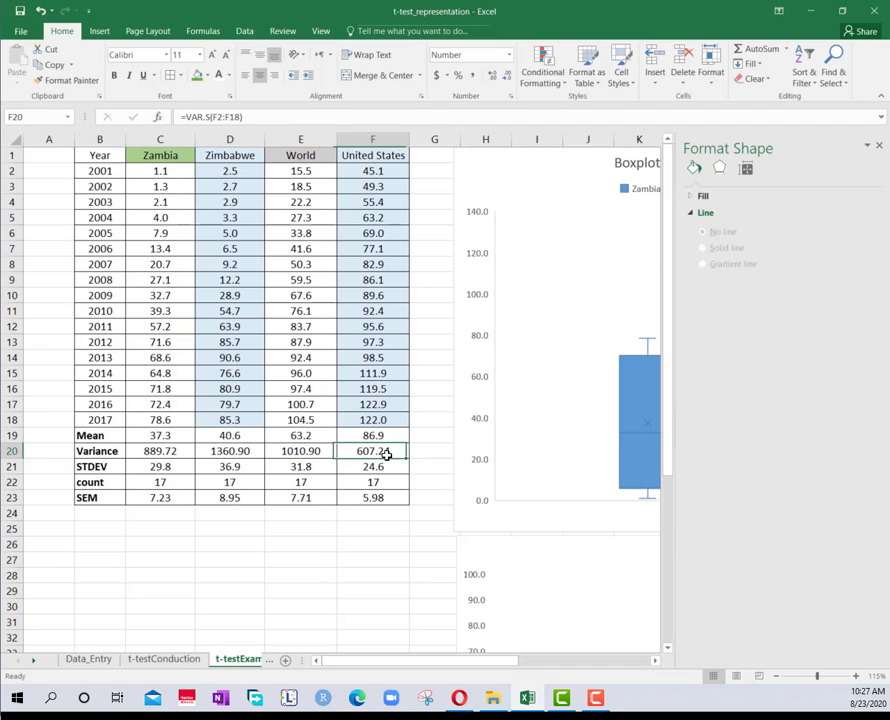
left_click(238, 453)
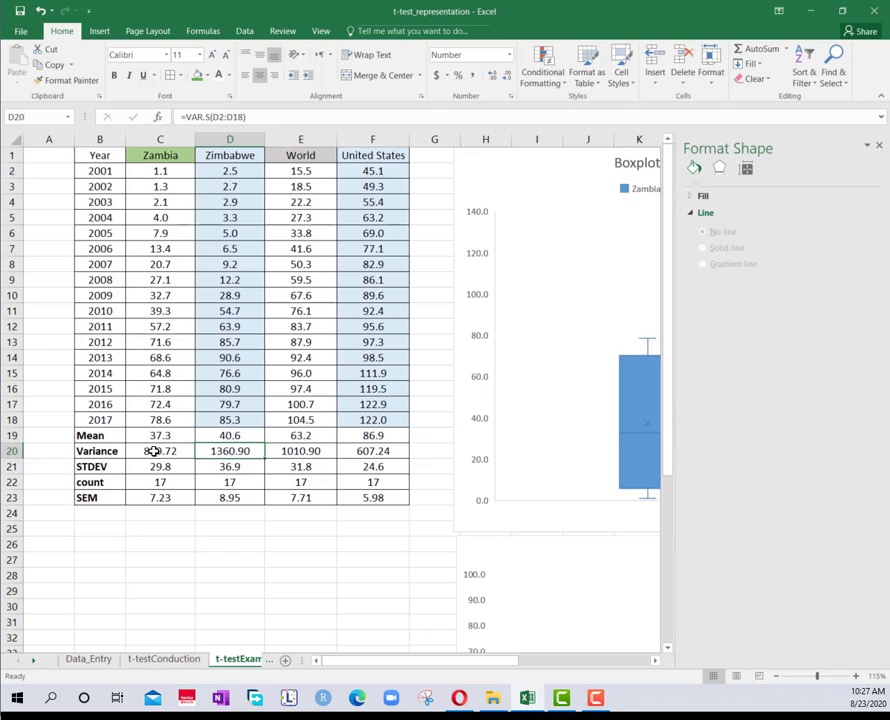
left_click(175, 453)
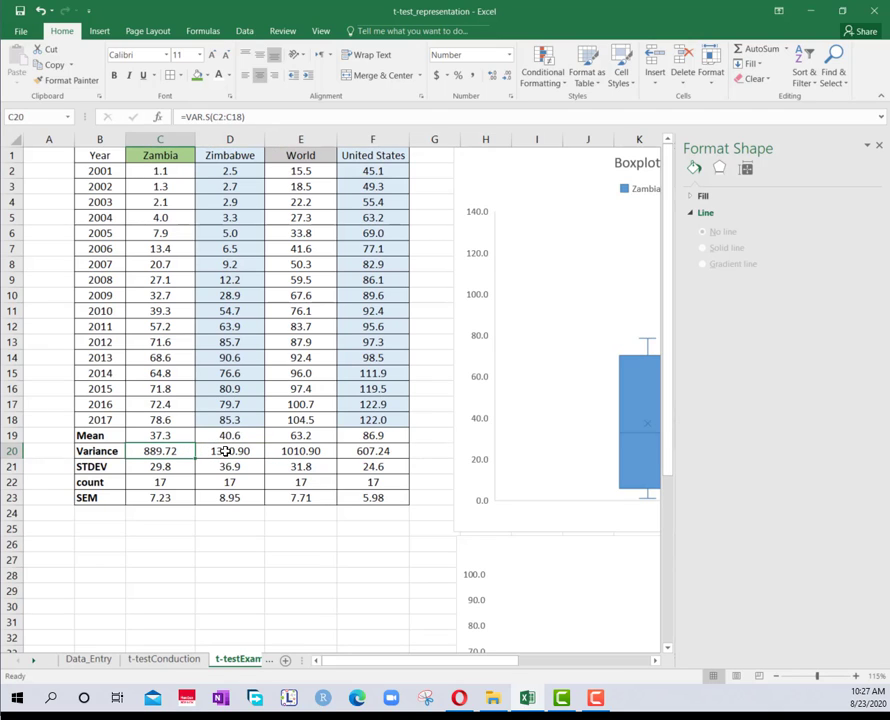
left_click(236, 453)
left_click(300, 453)
left_click(364, 453)
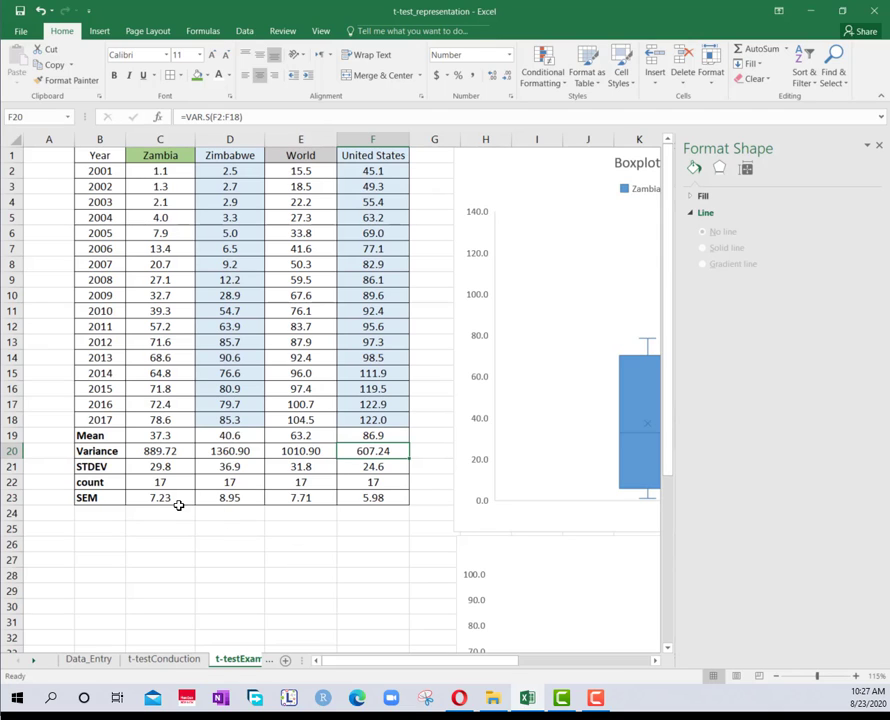
left_click_drag(113, 453, 349, 460)
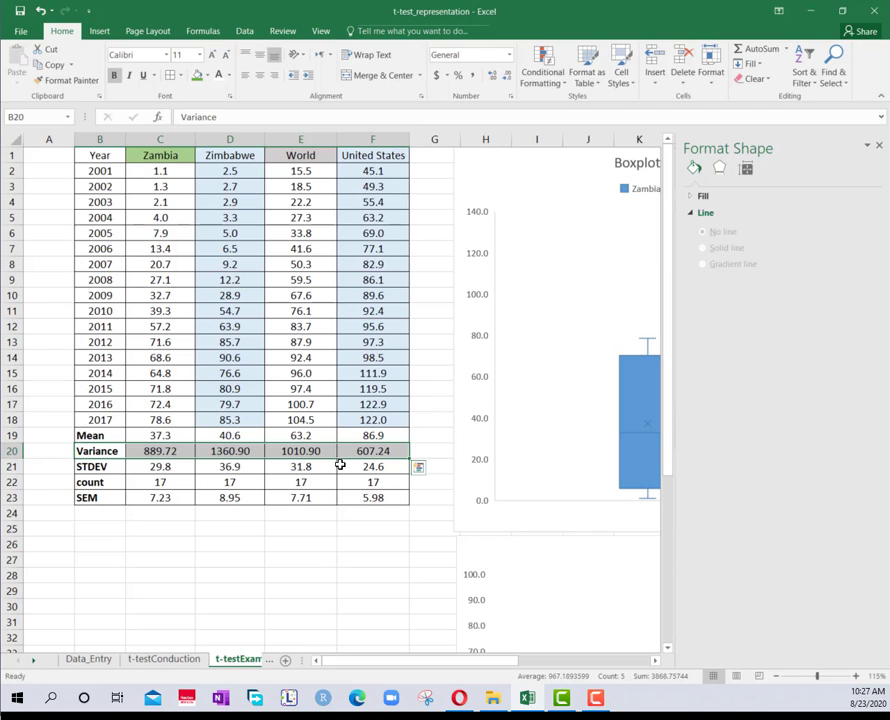
left_click(232, 466)
left_click(180, 451)
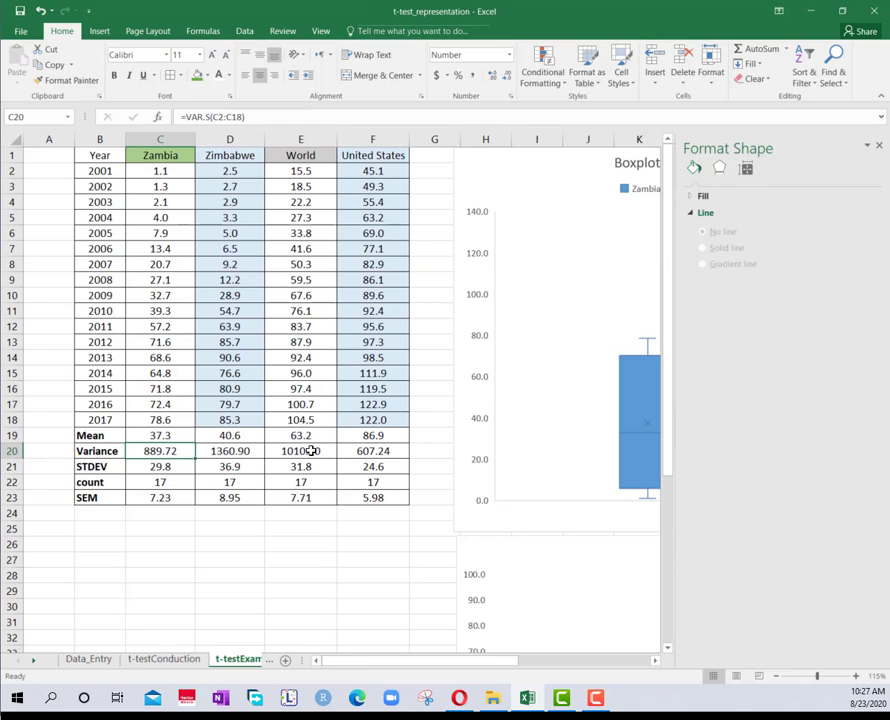
left_click_drag(363, 435, 185, 435)
left_click(234, 495)
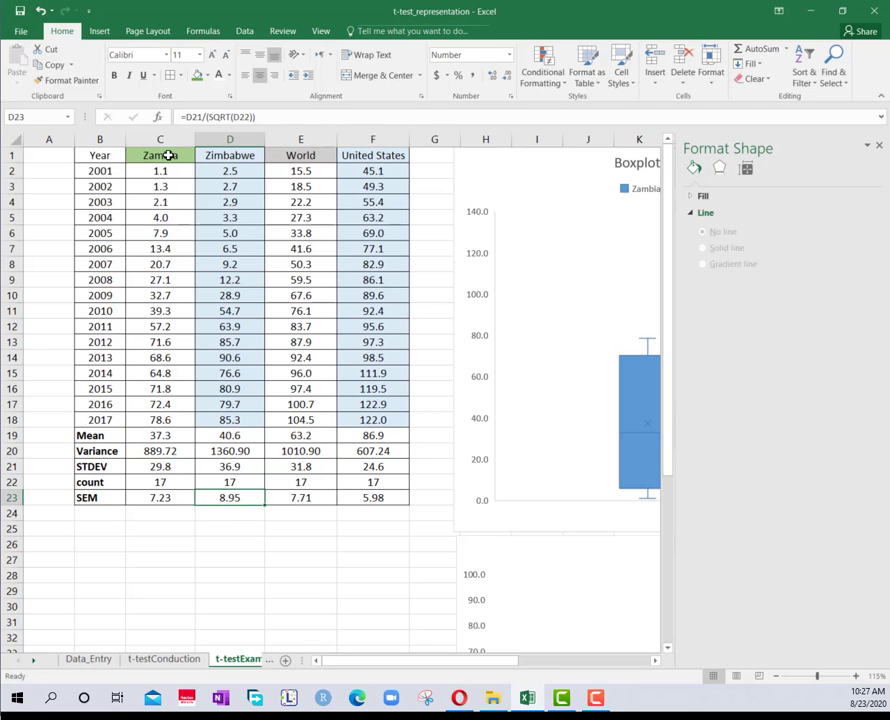
Step: Copy the Zambia and United States columns, rows 1 to 18, and paste them as values starting at B30
left_click_drag(166, 155, 174, 420)
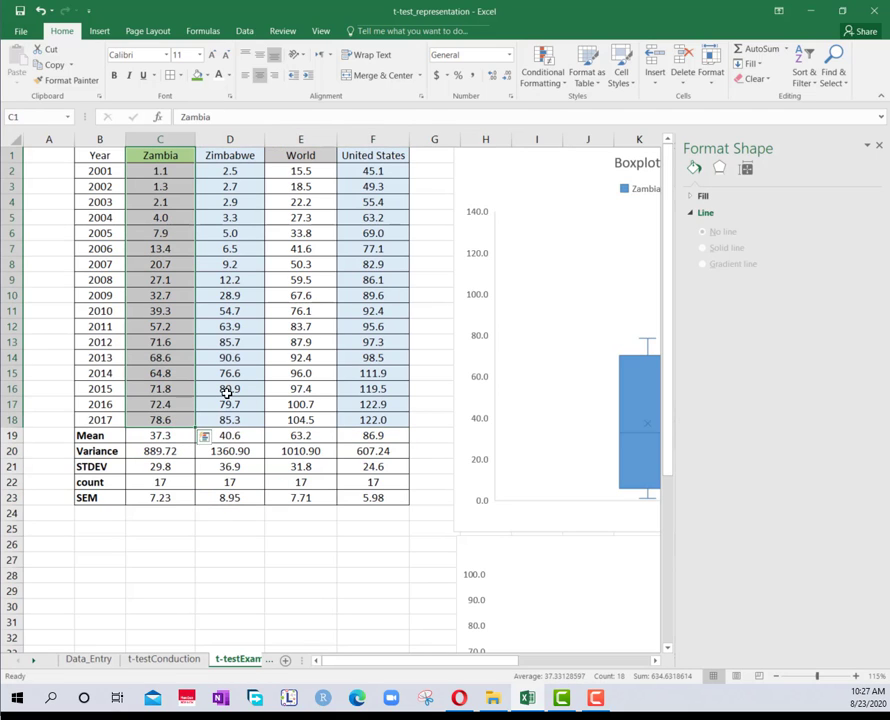
left_click_drag(384, 156, 358, 428)
key("ctrl+c")
scroll(254, 496, "down", 3)
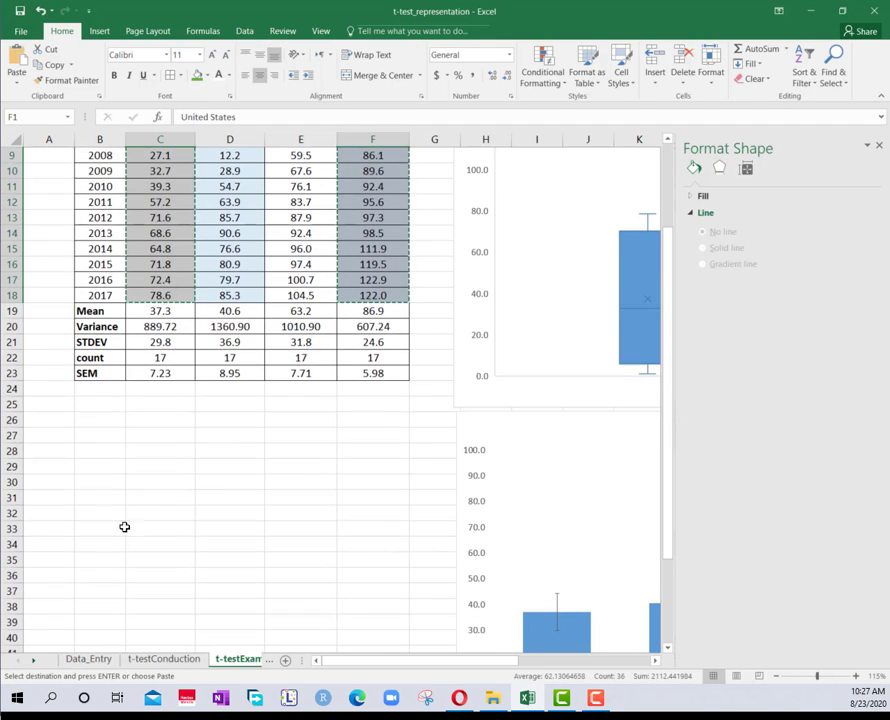
left_click(88, 489)
right_click(90, 488)
left_click(139, 251)
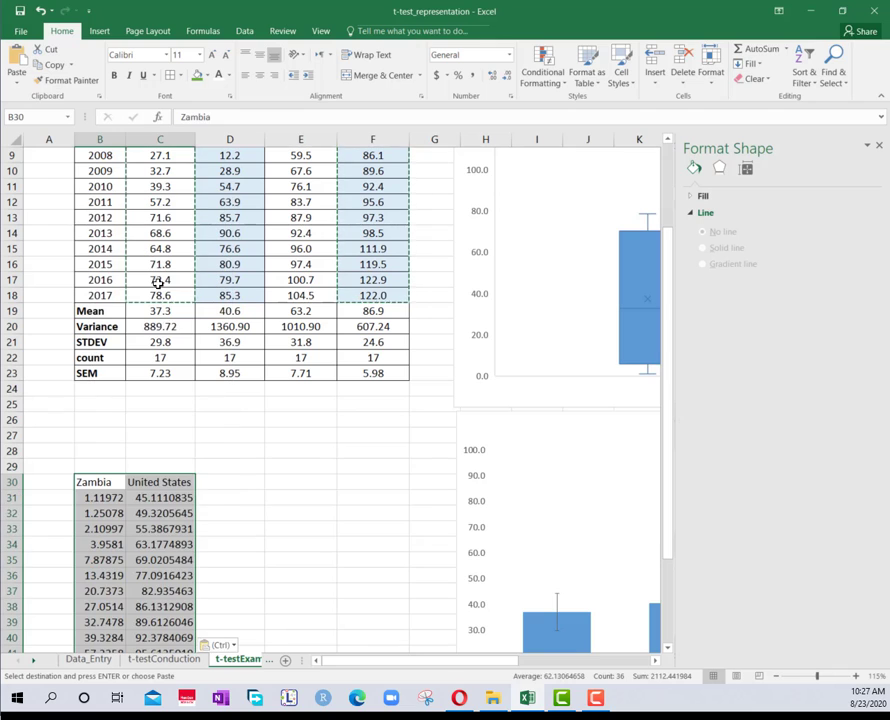
left_click(160, 497)
Step: Fill the pasted Zambia and United States header cells B30:C30 with green
scroll(112, 482, "down", 8)
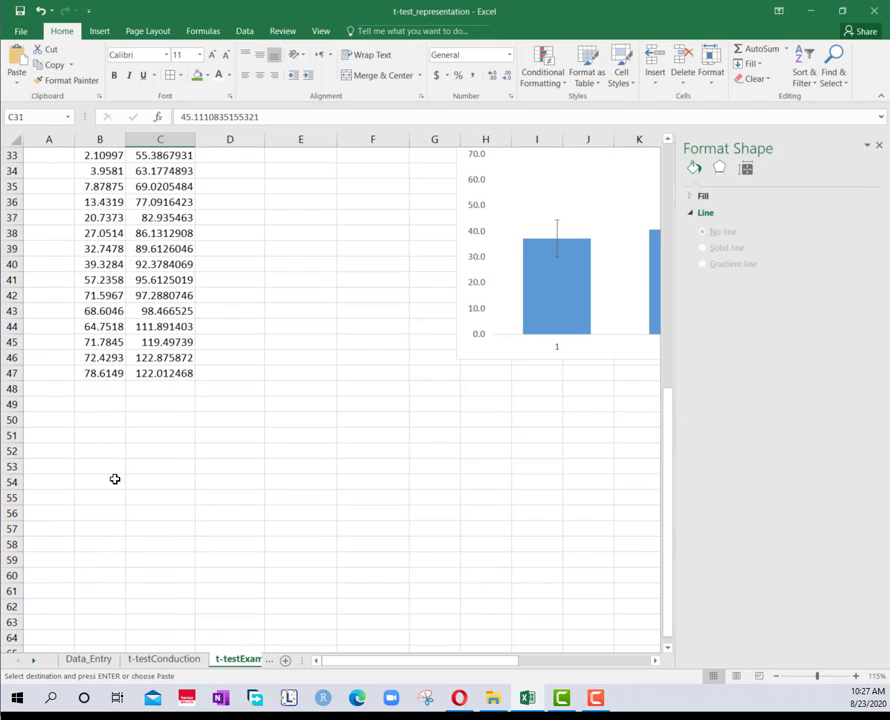
scroll(115, 479, "up", 5)
left_click_drag(95, 358, 175, 352)
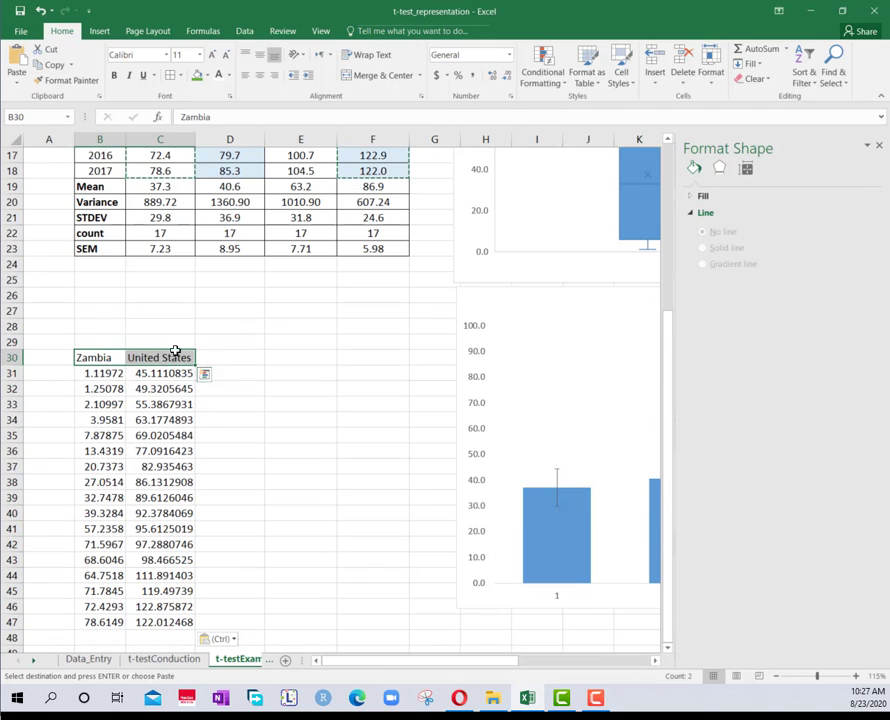
left_click(197, 75)
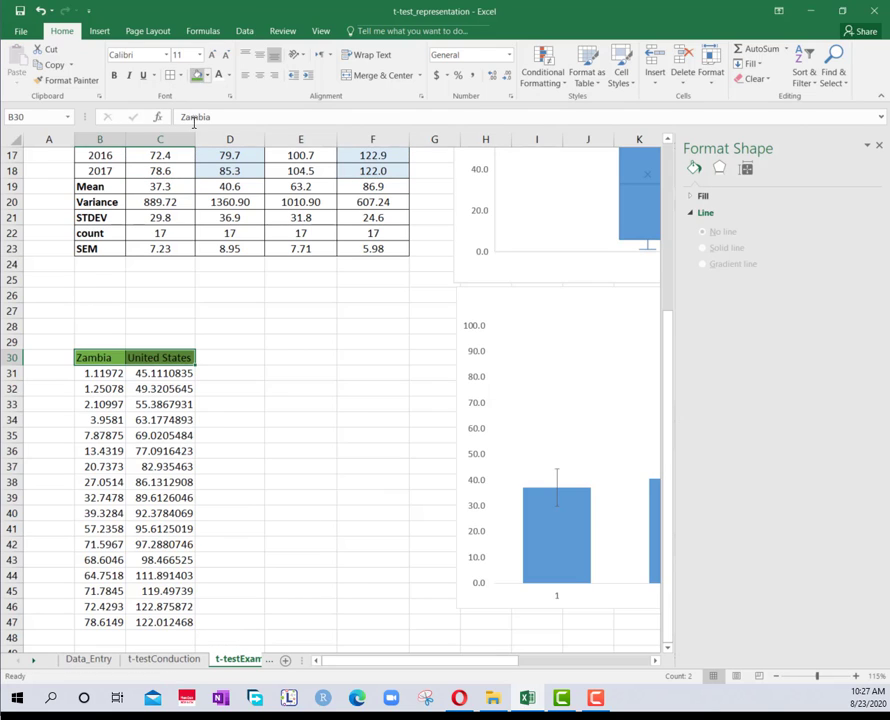
left_click(188, 437)
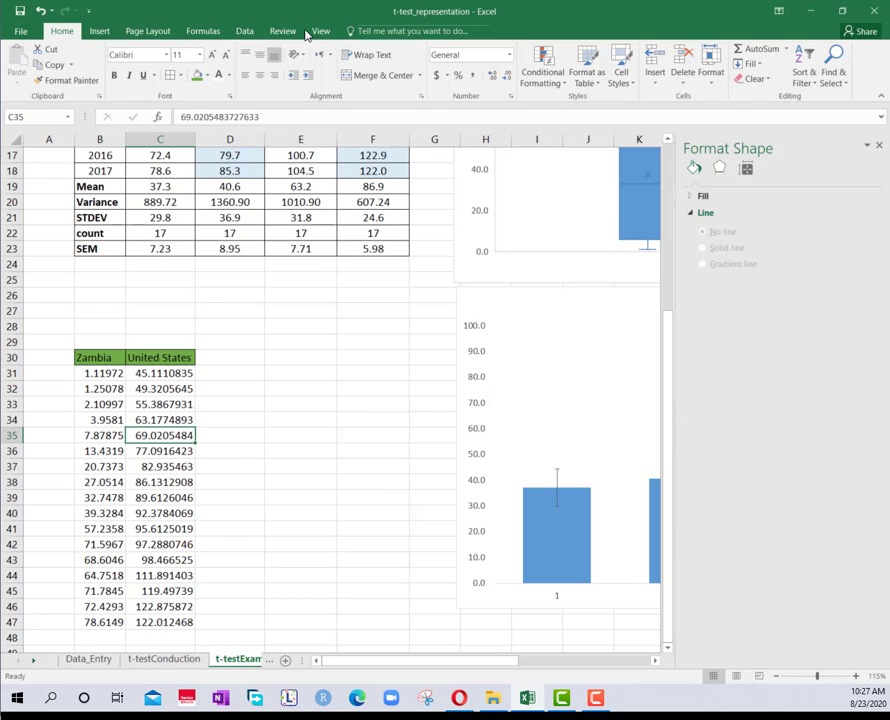
Step: Start the data analysis tool t-Test: Two-Sample Assuming Unequal Variances
left_click(244, 31)
left_click(805, 48)
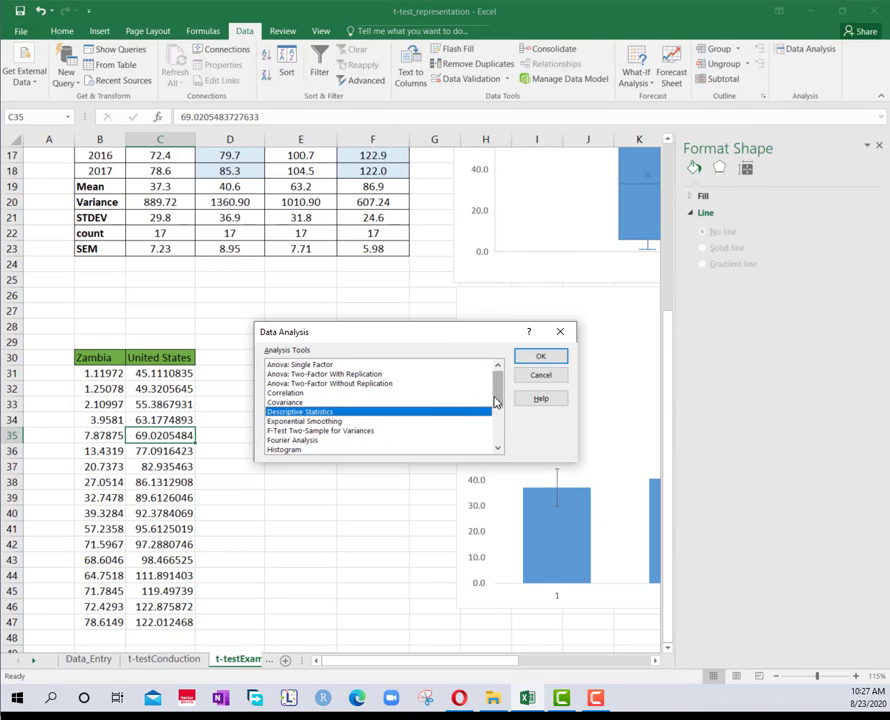
left_click_drag(495, 402, 493, 446)
left_click(350, 421)
left_click(355, 430)
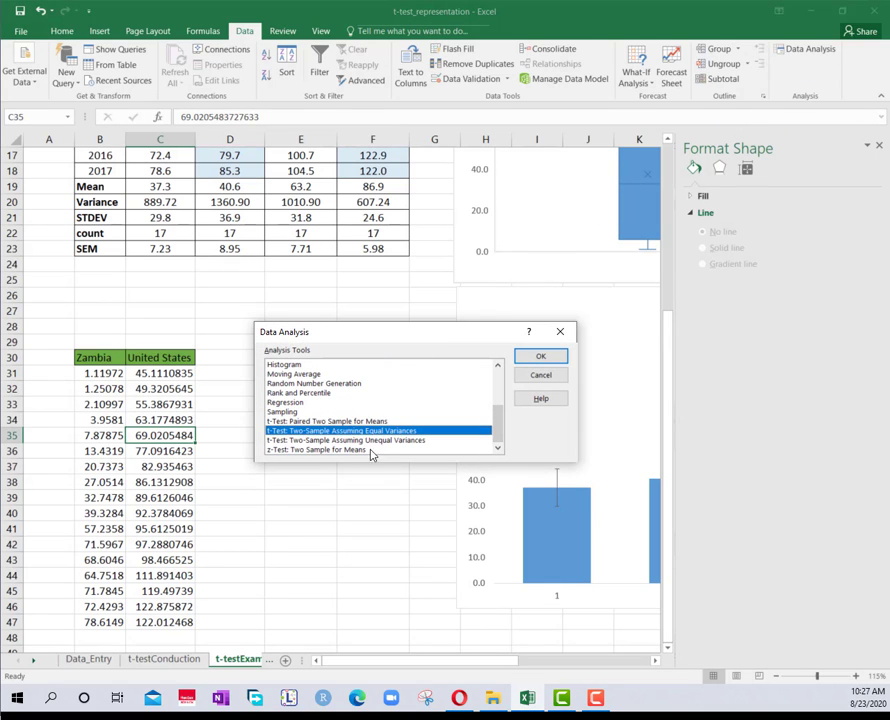
left_click(296, 442)
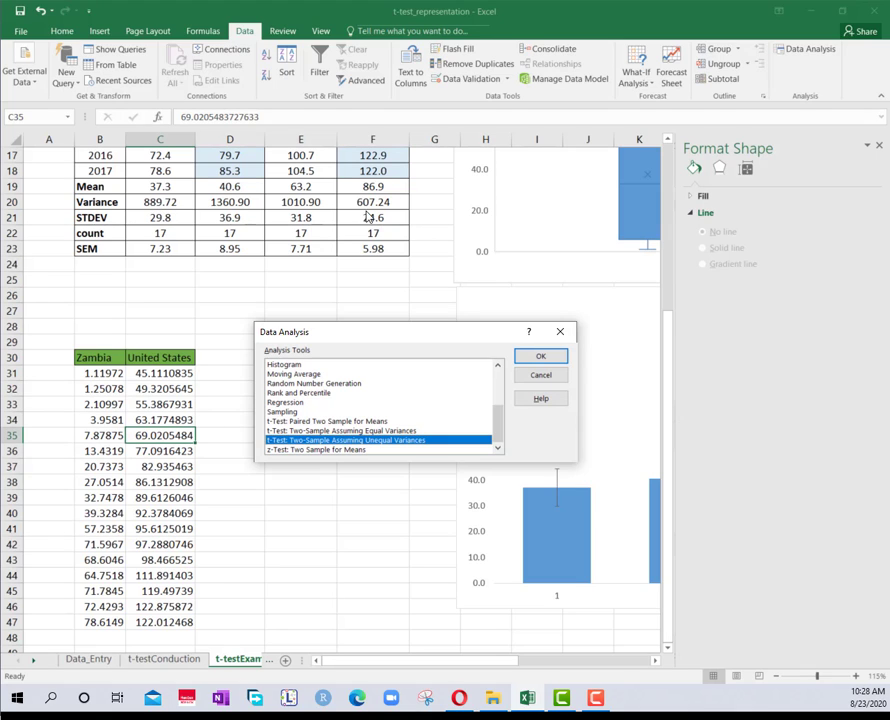
left_click(540, 357)
Step: Set the t-test's Variable 1 range to the Zambia column with its header, B30:B47
left_click(485, 334)
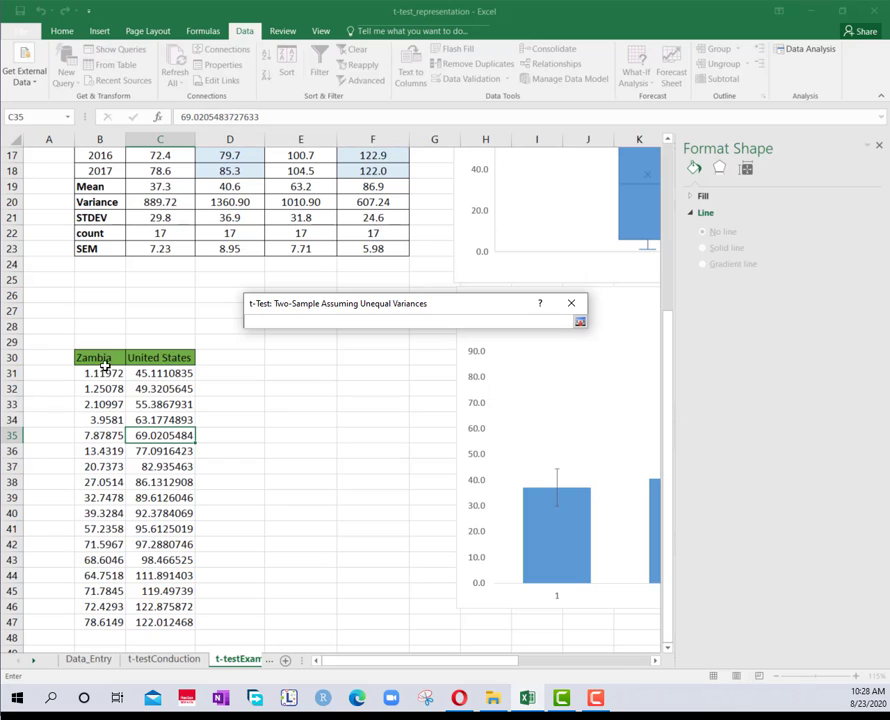
left_click_drag(103, 358, 157, 622)
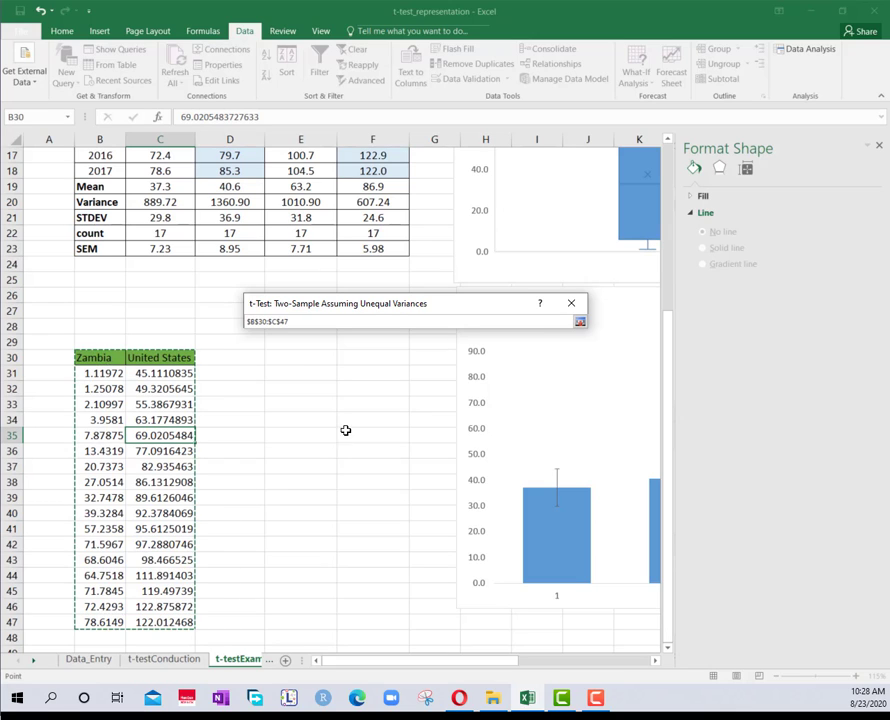
left_click(580, 321)
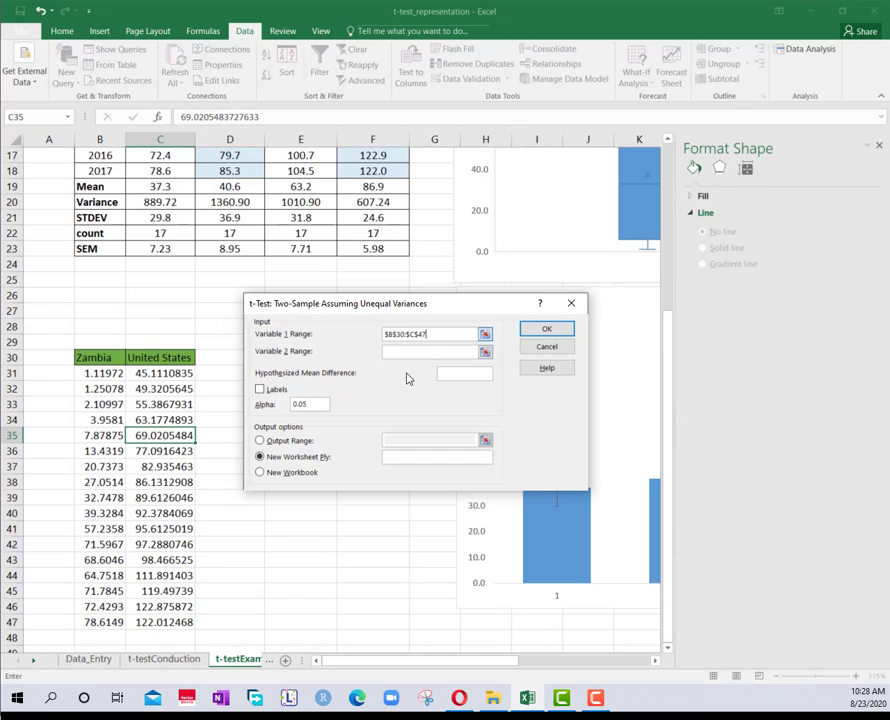
left_click(484, 334)
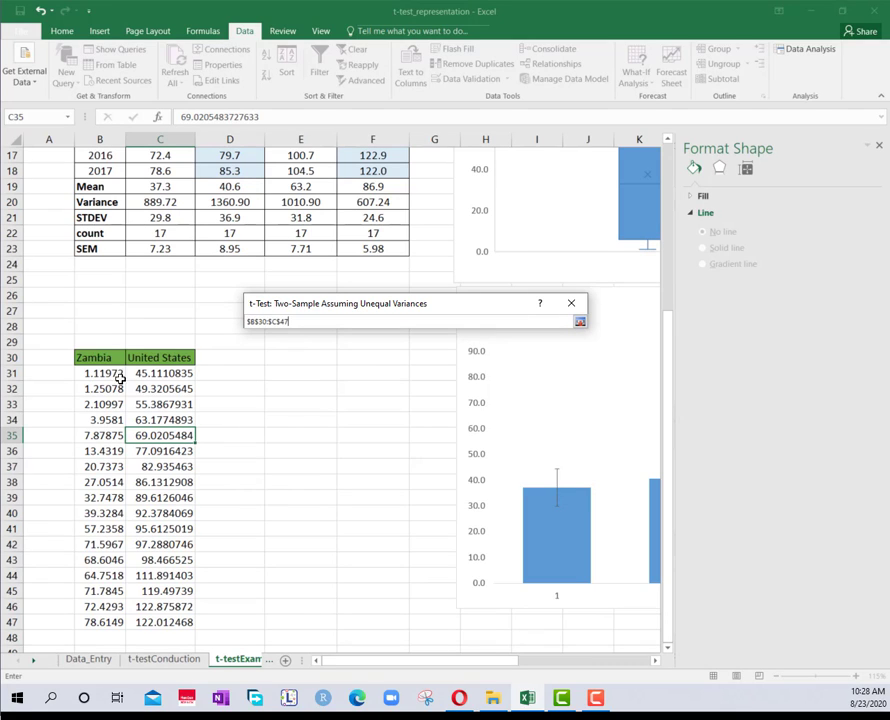
left_click_drag(105, 358, 102, 622)
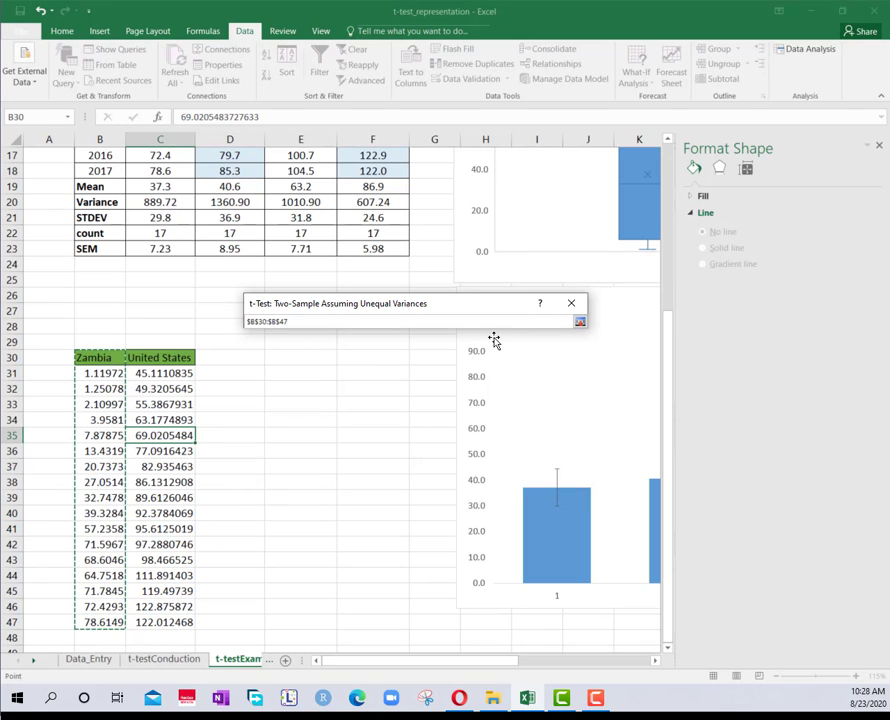
left_click(580, 321)
Step: Set the Variable 2 range to United States cells C30:C46, including labels, with a hypothesized mean difference of 0
left_click(484, 351)
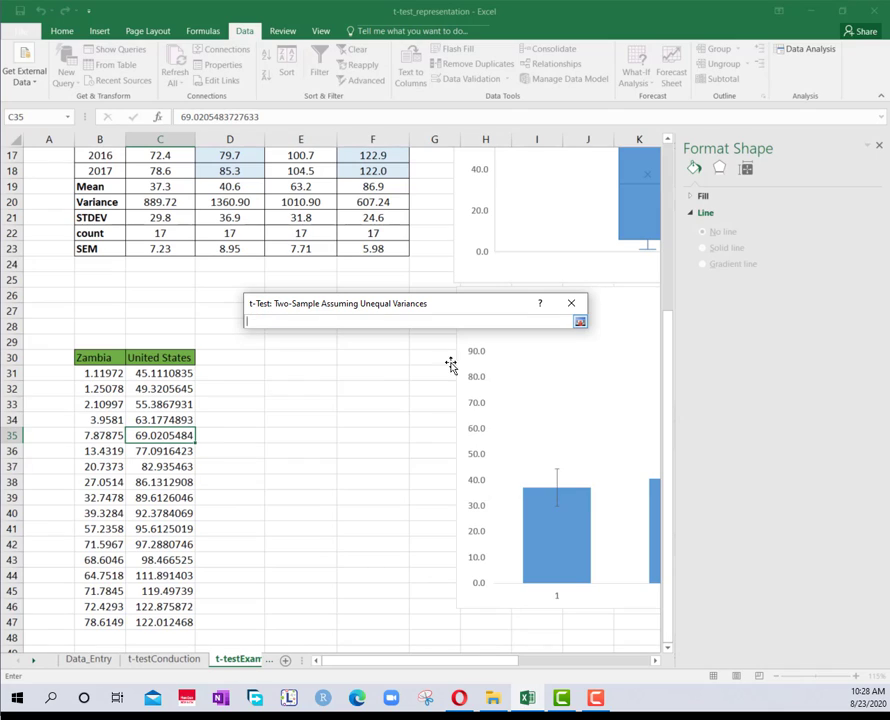
left_click_drag(175, 354, 158, 612)
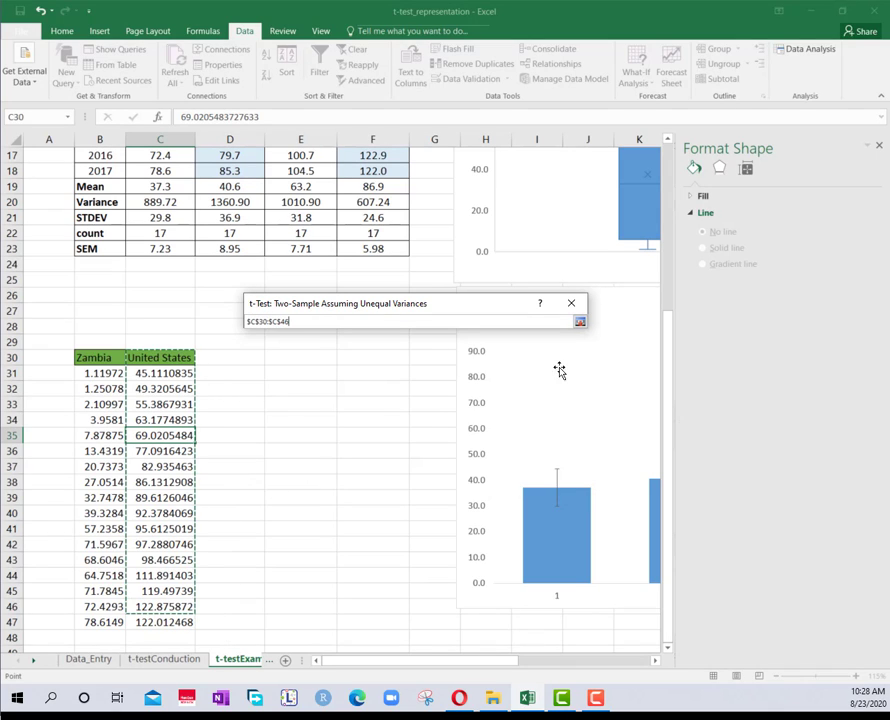
left_click(580, 321)
left_click(260, 389)
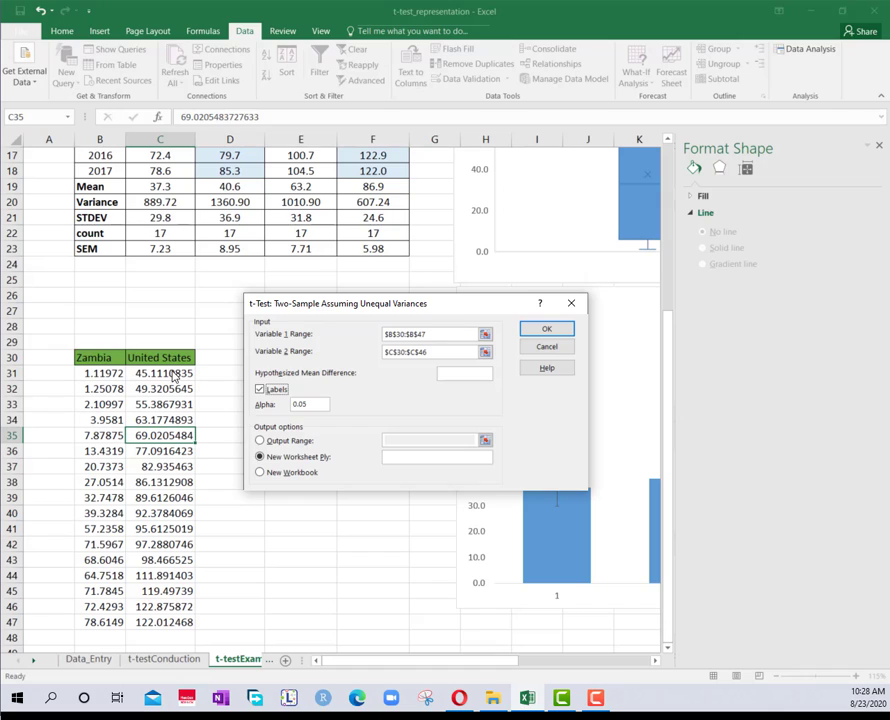
left_click(441, 375)
left_click_drag(317, 403, 286, 400)
key("ctrl+shift+d")
mouse_move(290, 397)
left_mouse_down()
mouse_move(291, 416)
mouse_move(319, 406)
left_mouse_up()
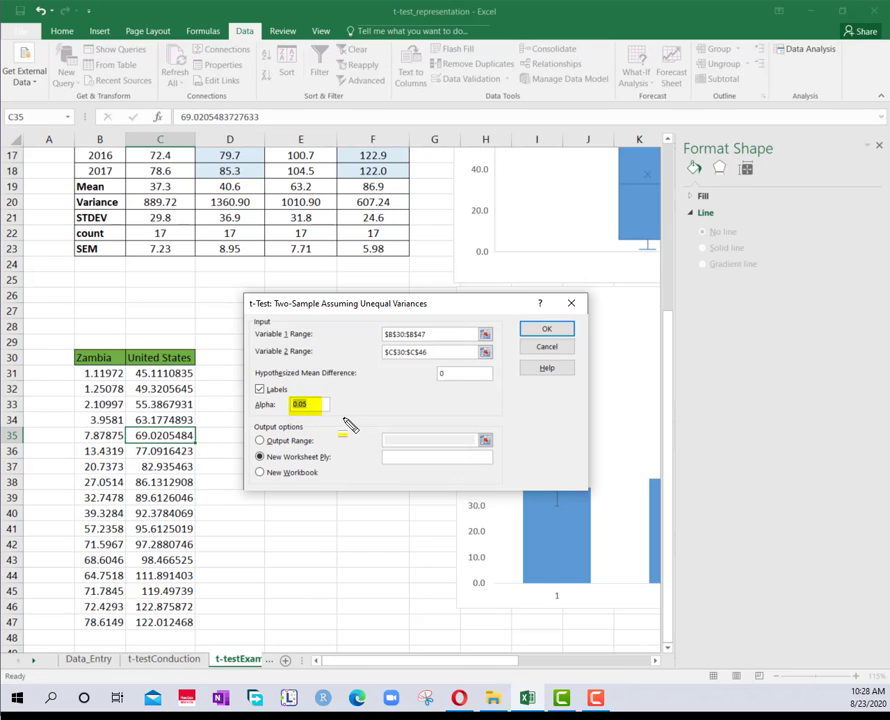
key("p")
left_click_drag(342, 380, 313, 401)
key("Escape")
key("Escape")
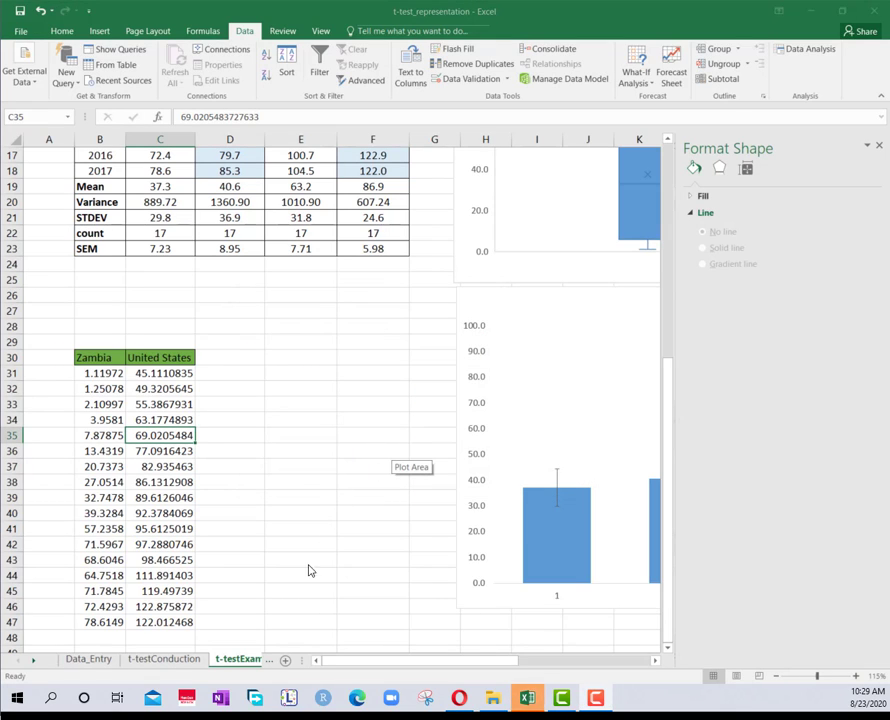
Step: Send the t-test output to cell B52 on the current sheet and run the test
left_click(527, 699)
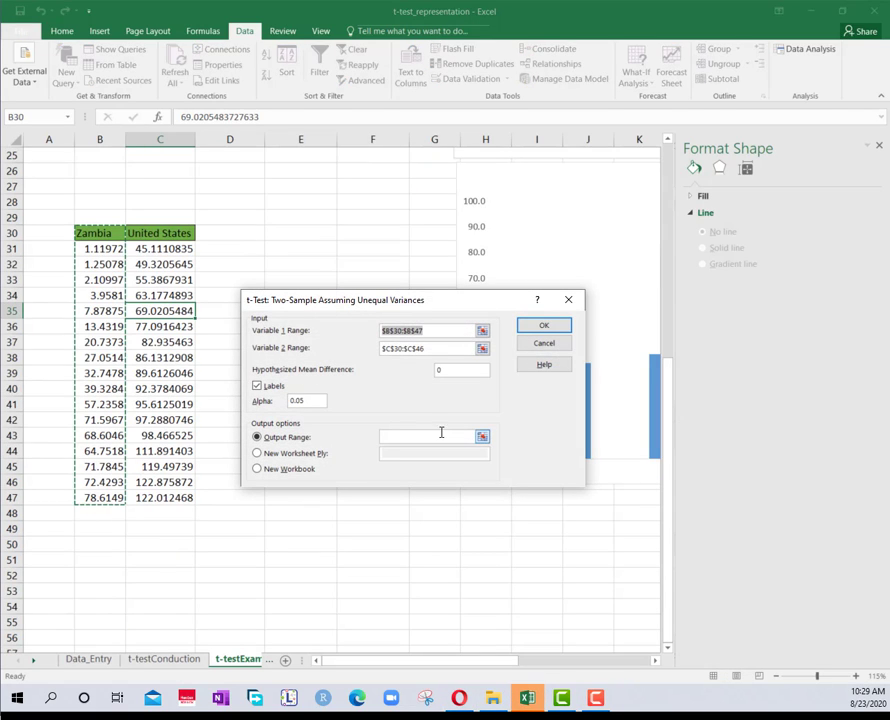
left_click(474, 437)
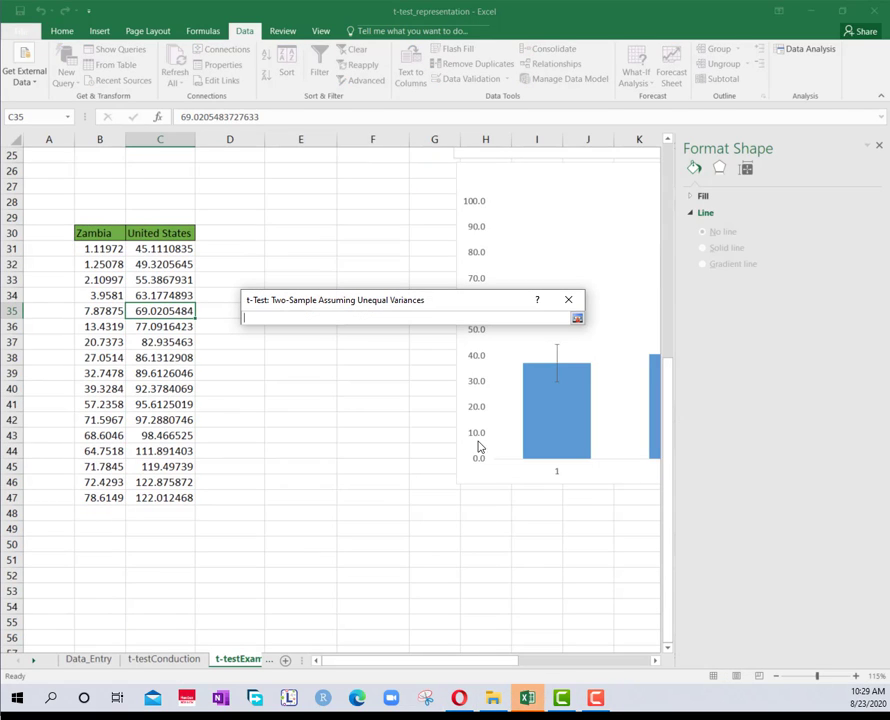
left_click(91, 577)
left_click(577, 318)
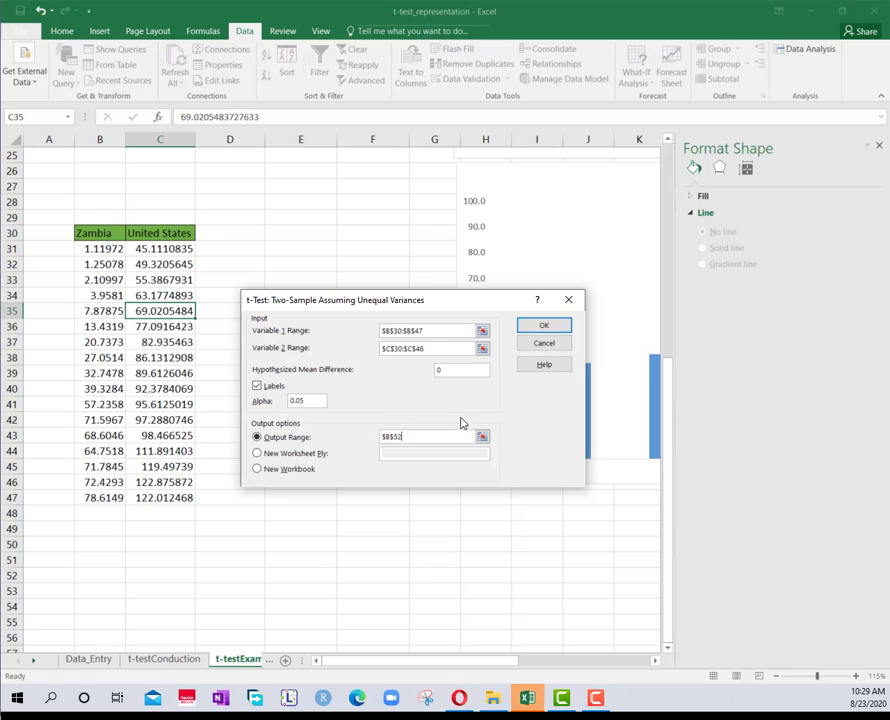
left_click(541, 324)
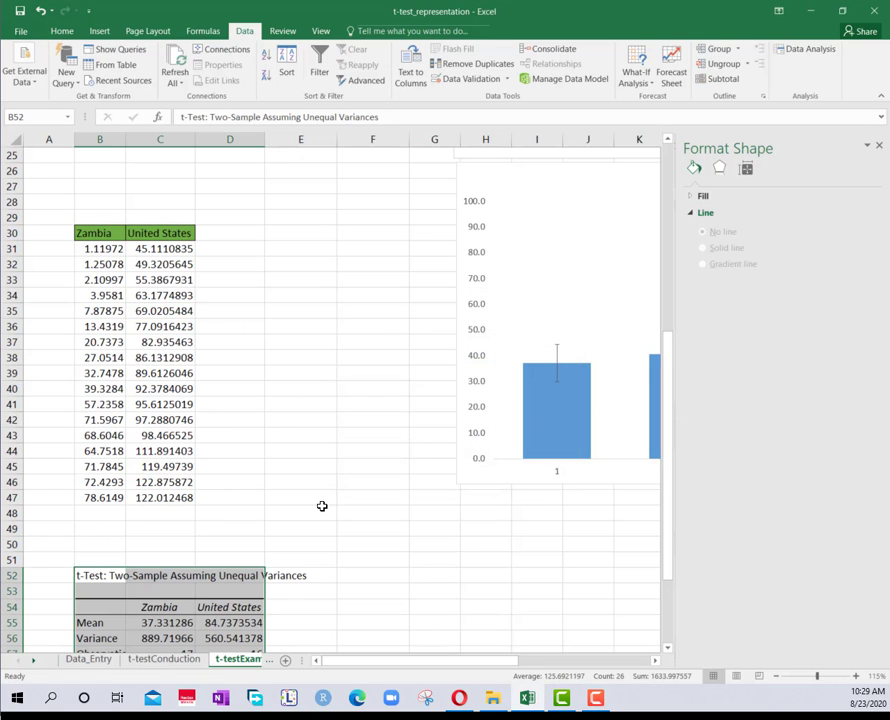
Step: Auto-fit the widths of columns B, C and D so the t-test result table is fully readable
scroll(318, 510, "down", 3)
scroll(315, 511, "down", 2)
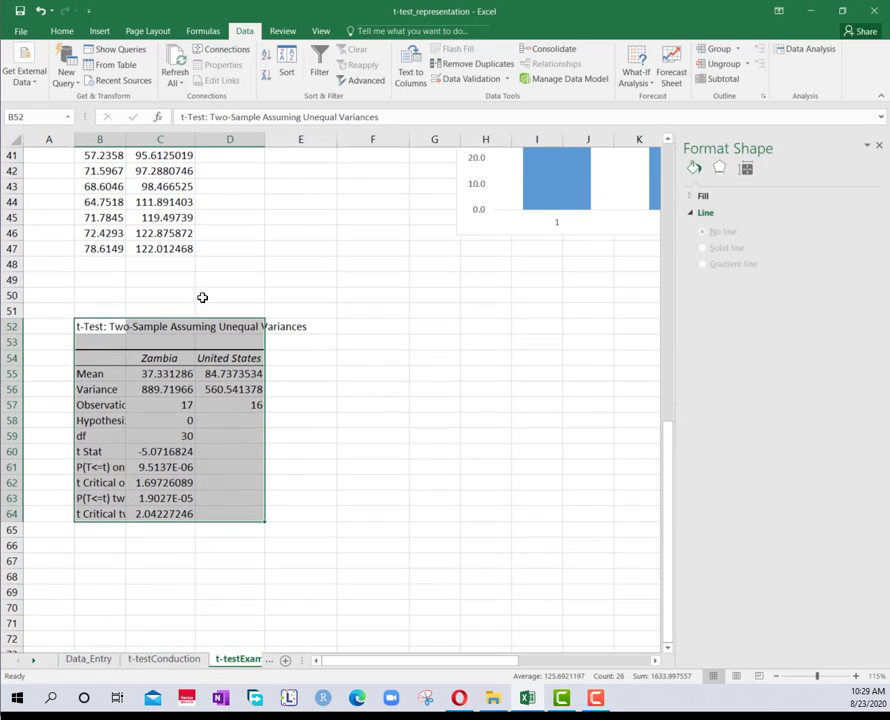
double_click(265, 139)
double_click(195, 139)
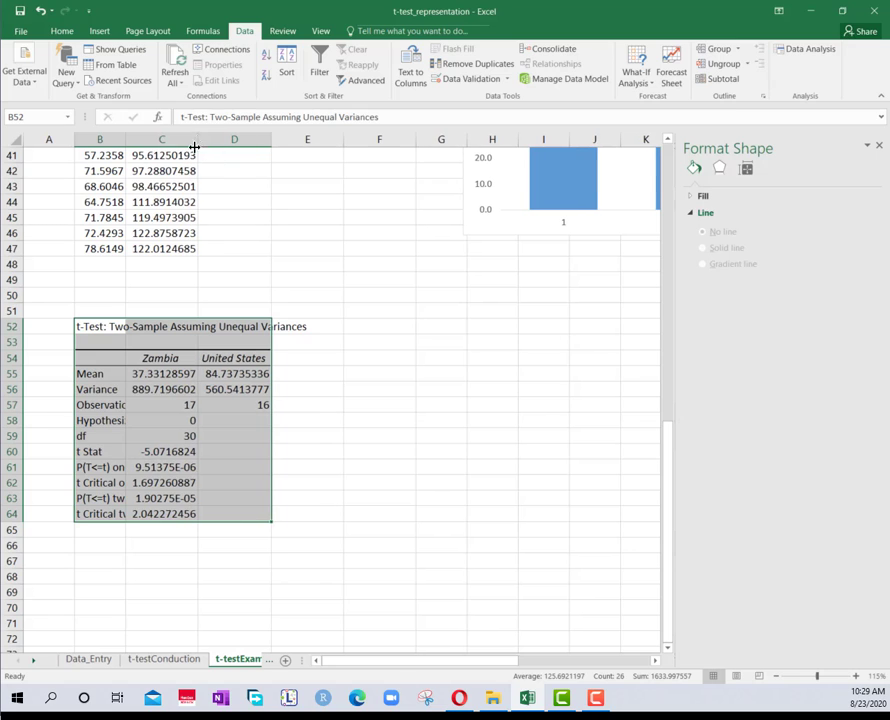
double_click(125, 139)
Step: Fill the one-tail and two-tail p-value cells C61 and C63 with yellow
left_click(316, 499)
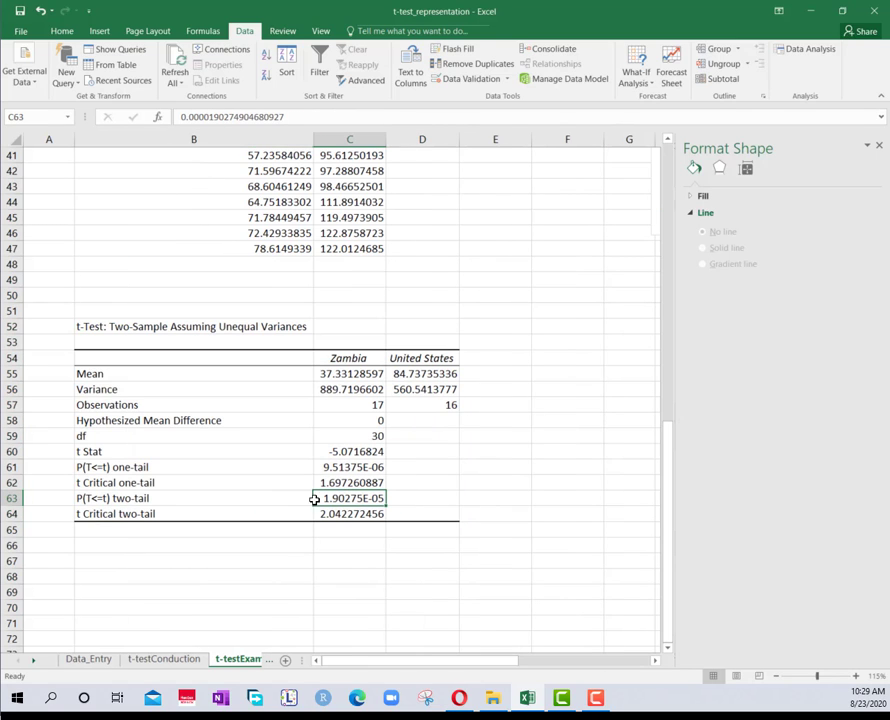
left_click(354, 467)
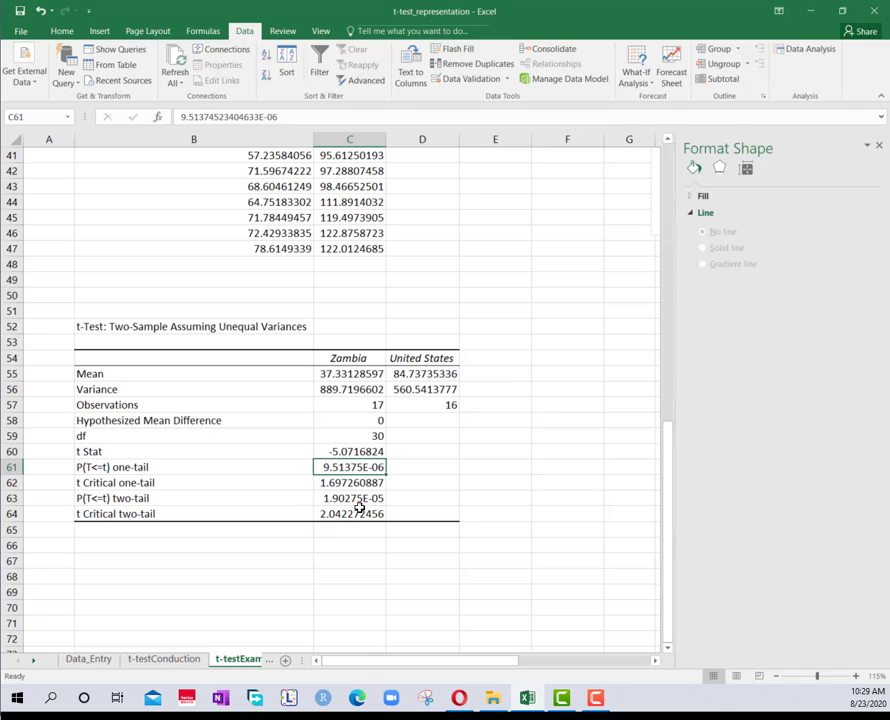
left_click(358, 498, "ctrl")
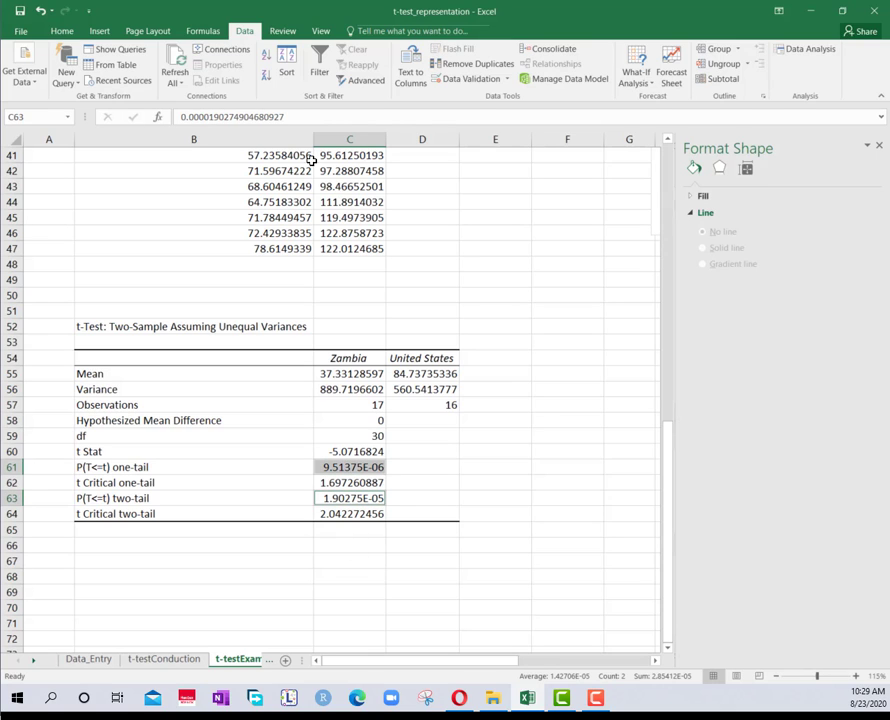
left_click(62, 31)
left_click(207, 76)
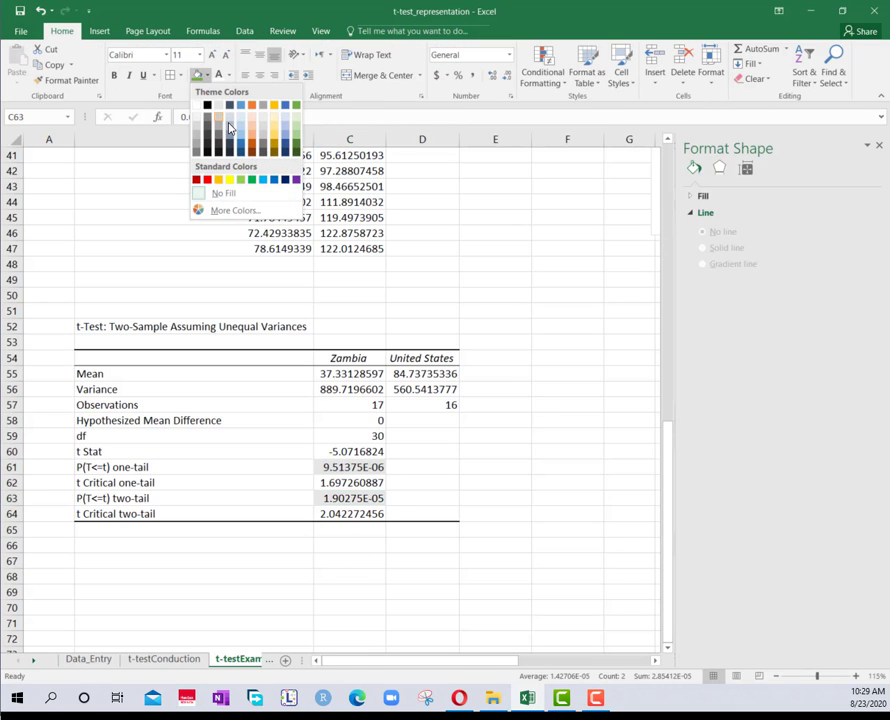
left_click(229, 180)
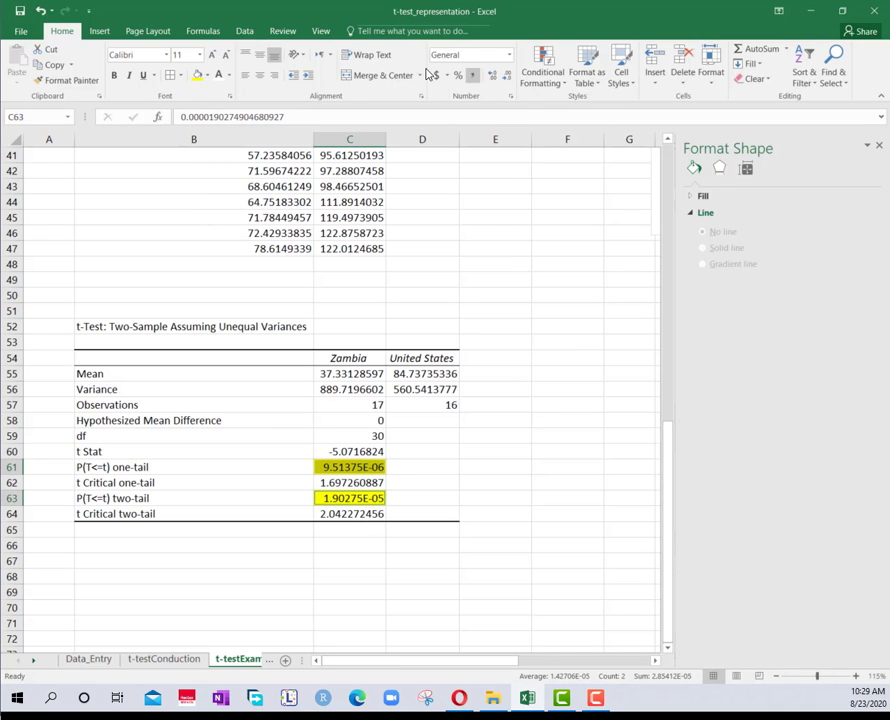
Step: Format the p-values in C61 and C63 as Number with seven decimal places
left_click(508, 56)
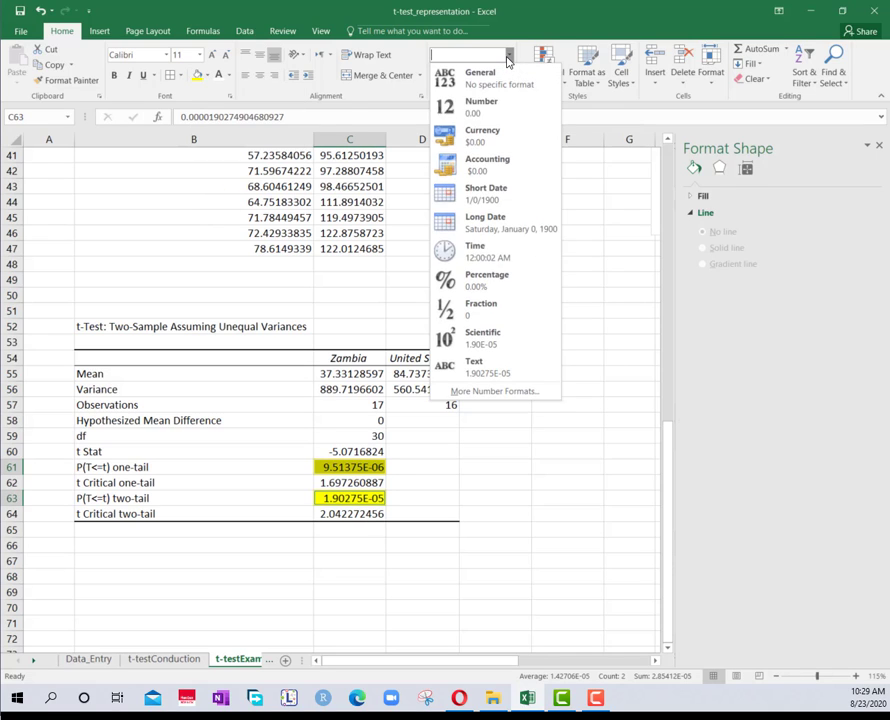
left_click(478, 108)
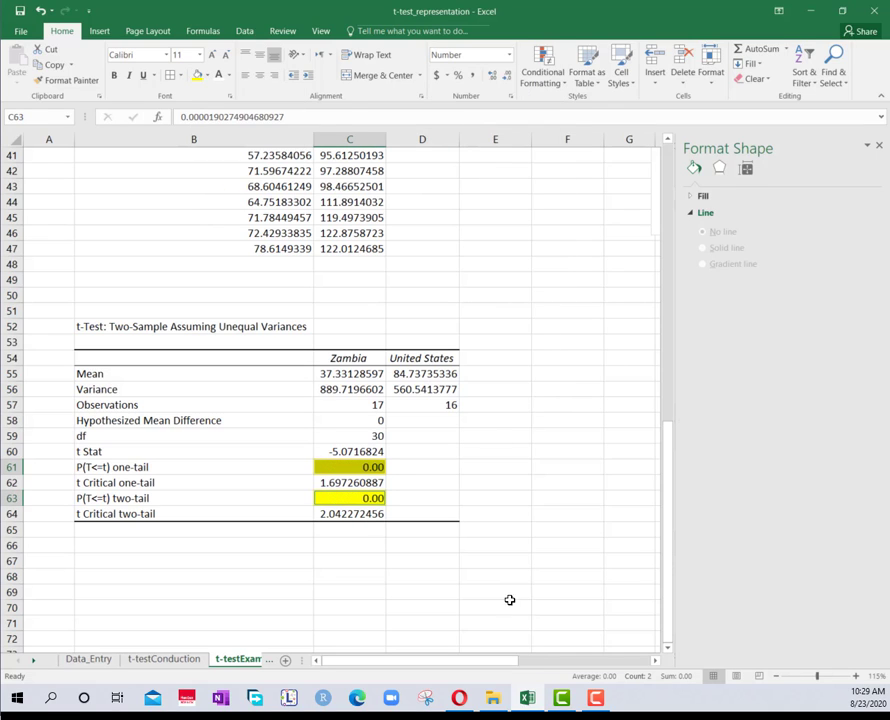
left_click(507, 77)
left_click(507, 77)
left_click(491, 77)
left_click(491, 77)
left_click(491, 77)
left_click(491, 77)
left_click(491, 77)
left_click(491, 77)
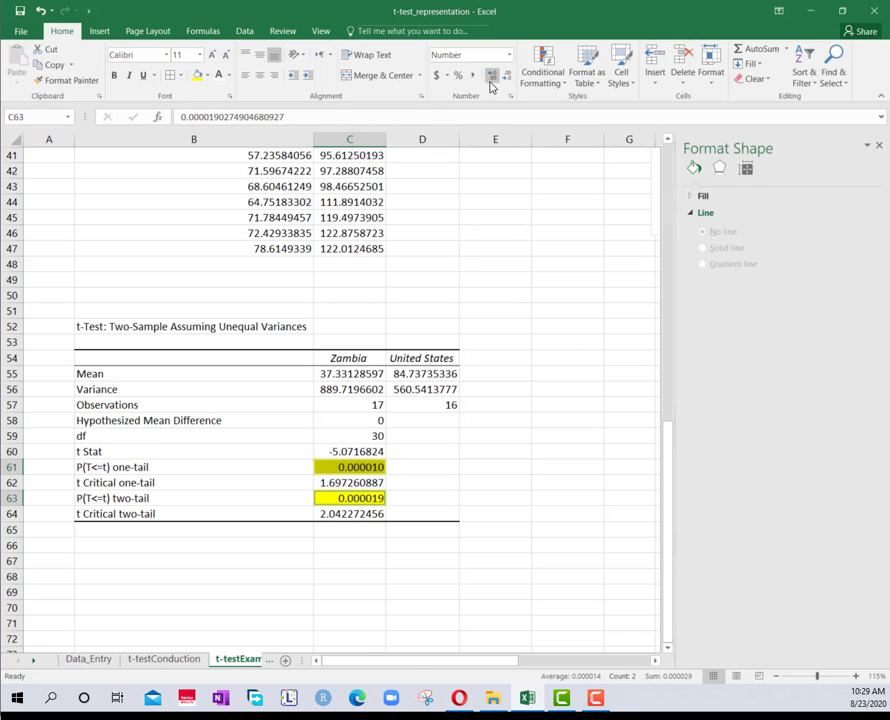
left_click(491, 77)
left_click(470, 514)
Step: Examine the one-tail and two-tail p-values in C61 and C63, and compare them with the boxplot and Mean chart
left_click(355, 498)
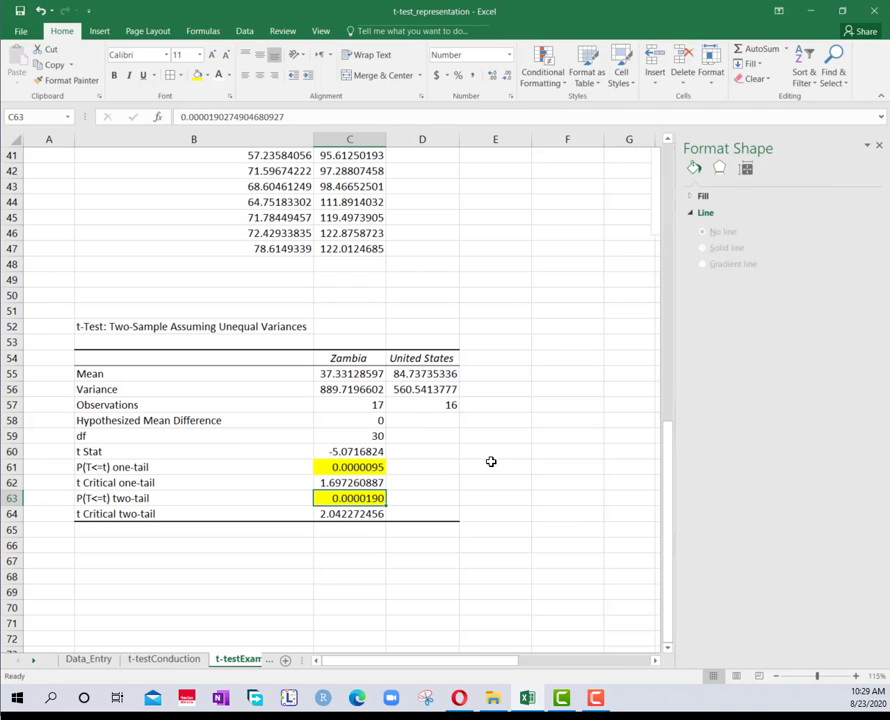
mouse_move(434, 489)
left_mouse_down()
mouse_move(392, 497)
mouse_move(388, 466)
left_mouse_up()
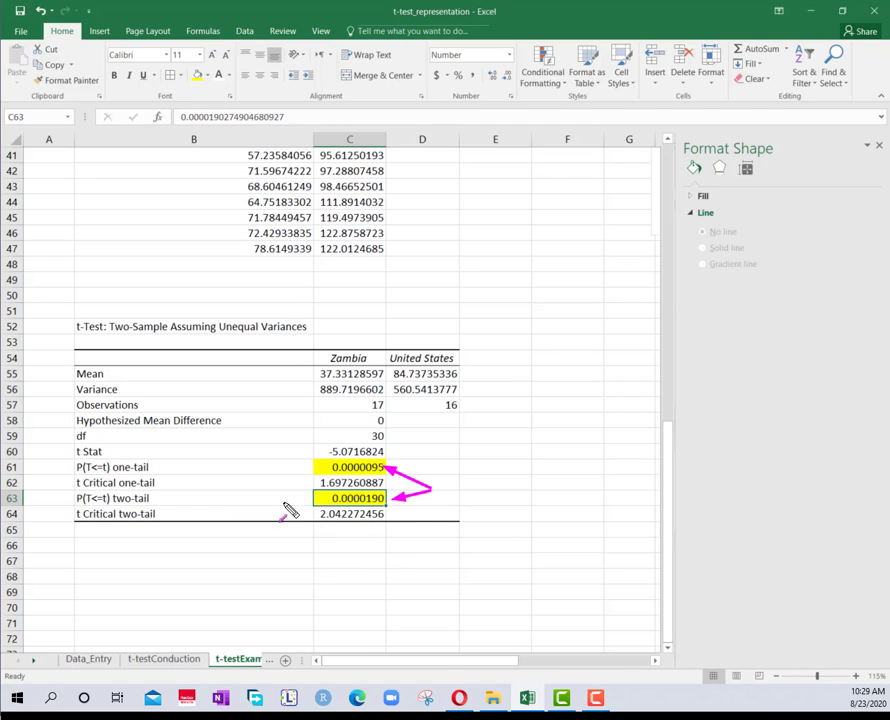
left_click_drag(296, 508, 350, 500)
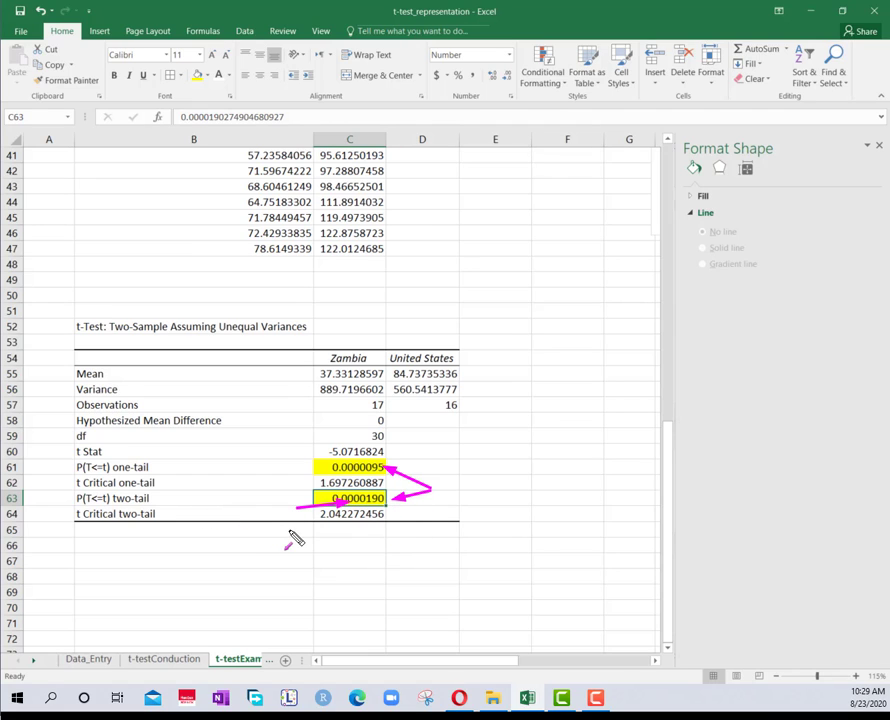
key("Escape")
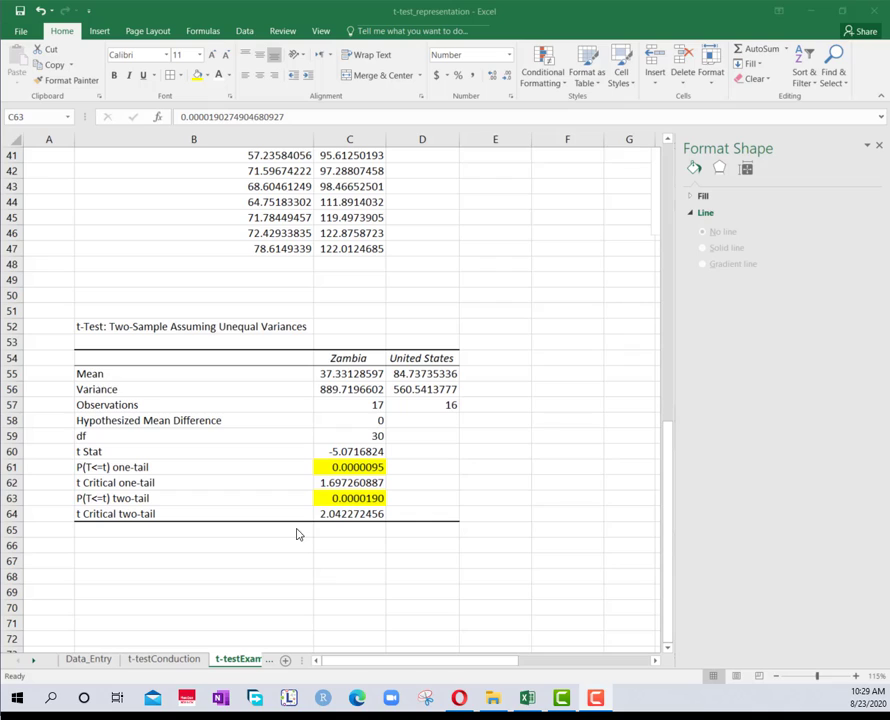
left_click(347, 504)
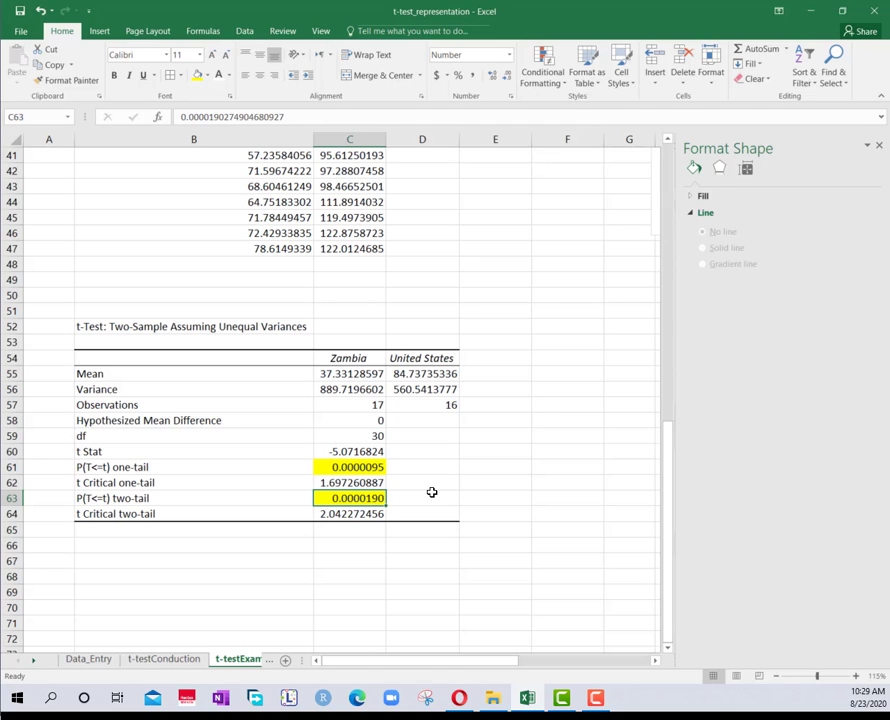
scroll(449, 485, "up", 13)
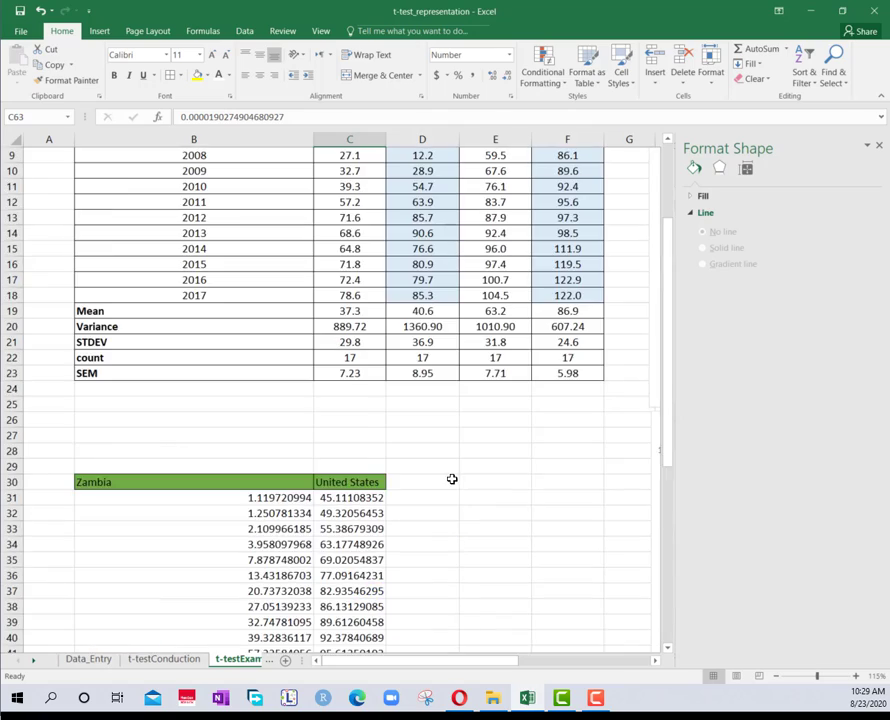
left_click_drag(464, 664, 584, 662)
scroll(432, 542, "down", 2)
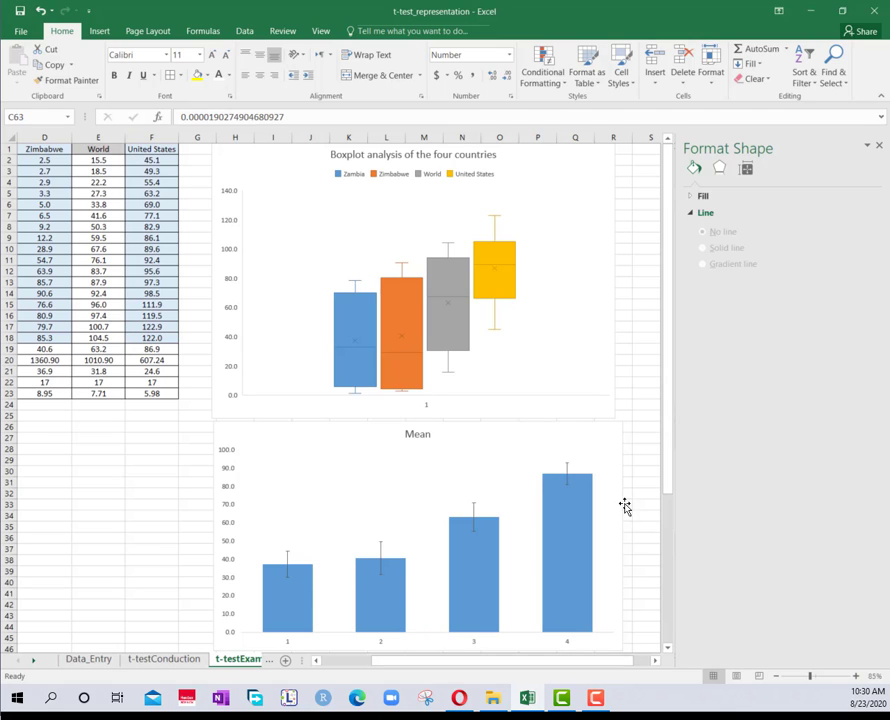
mouse_move(296, 588)
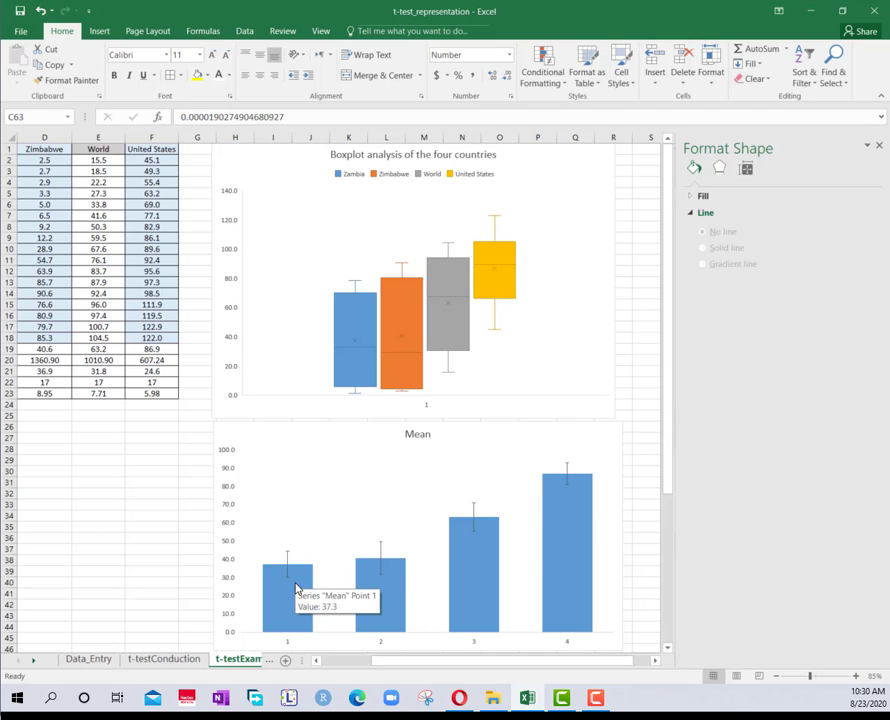
Step: Draw a horizontal straight line about 4.65 inches long above the bars of the Mean chart, spanning the fourth to the first bar
mouse_move(576, 532)
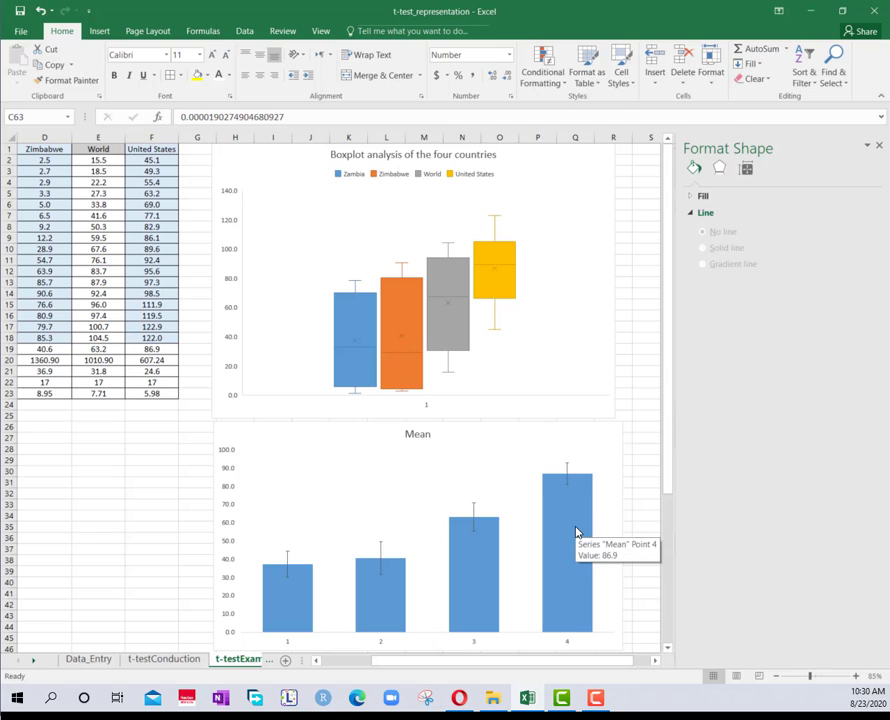
left_click(97, 33)
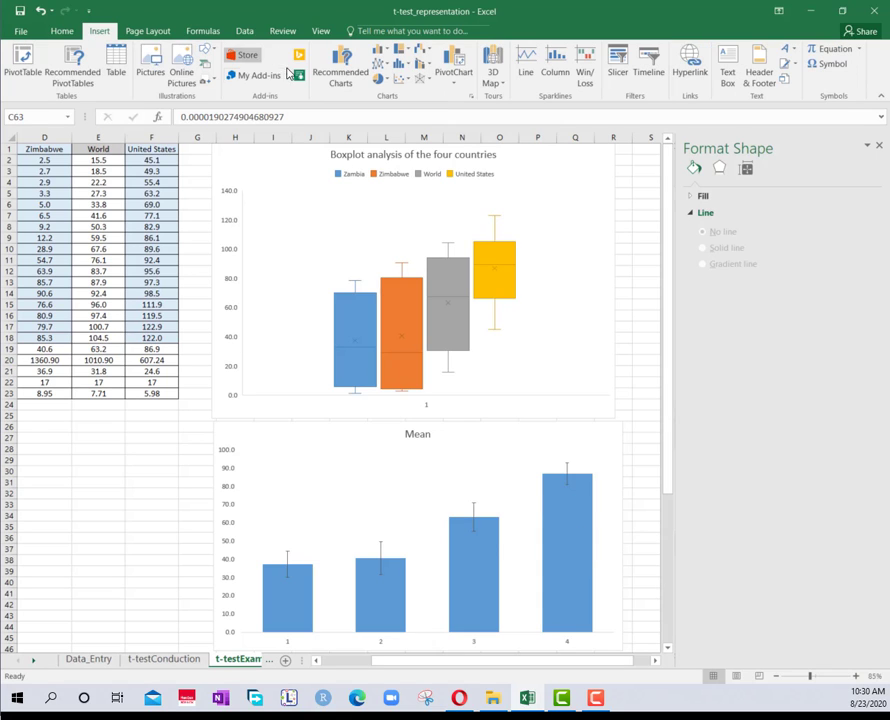
left_click(206, 51)
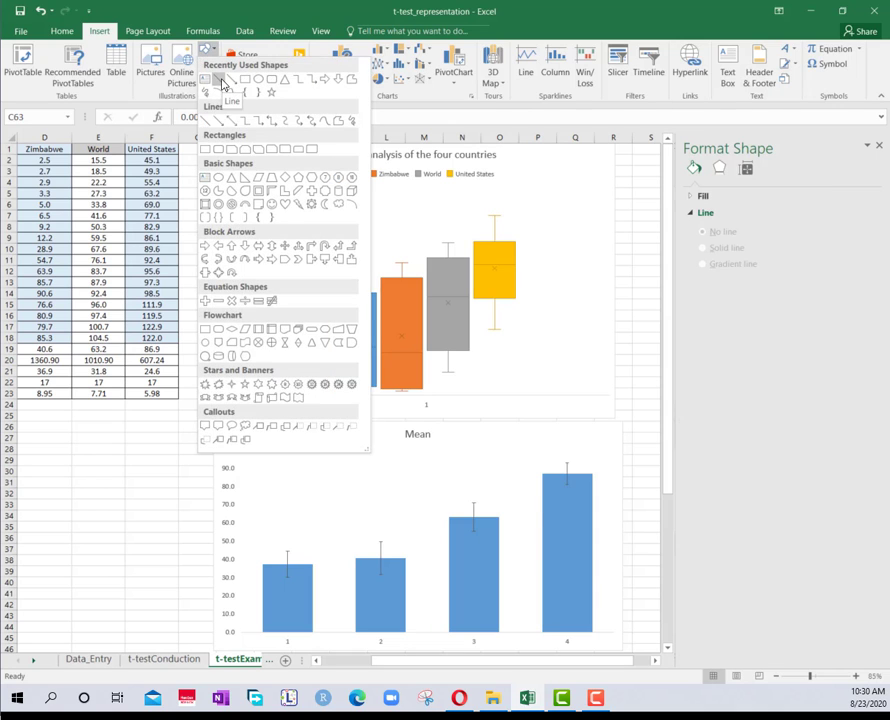
left_click(220, 80)
left_click_drag(567, 455, 303, 457)
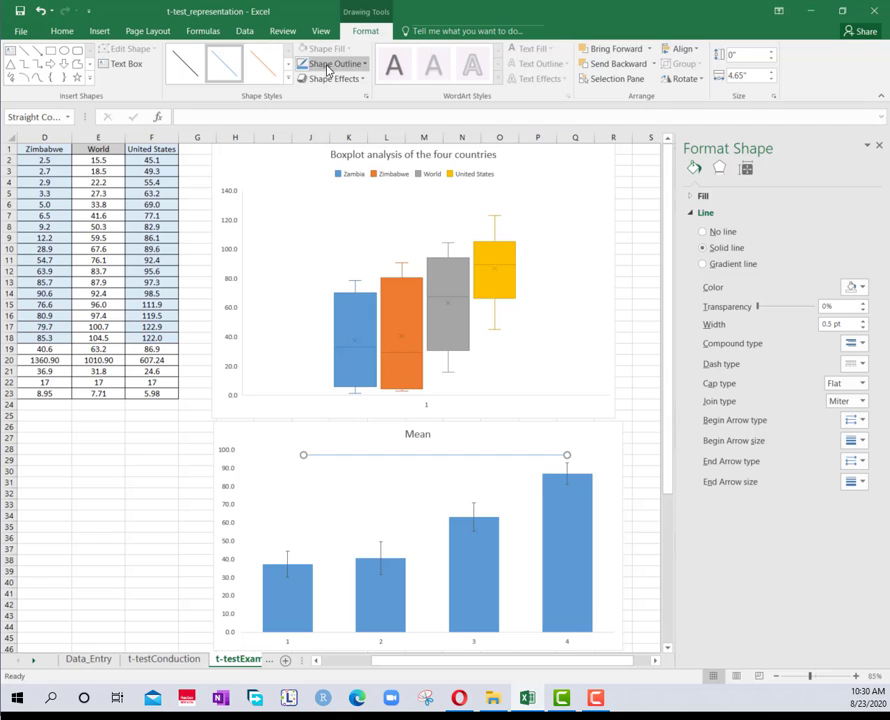
Step: Format the line above the Mean chart's bars as 3 pt black with round oval ends on both sides
left_click(355, 65)
mouse_move(328, 231)
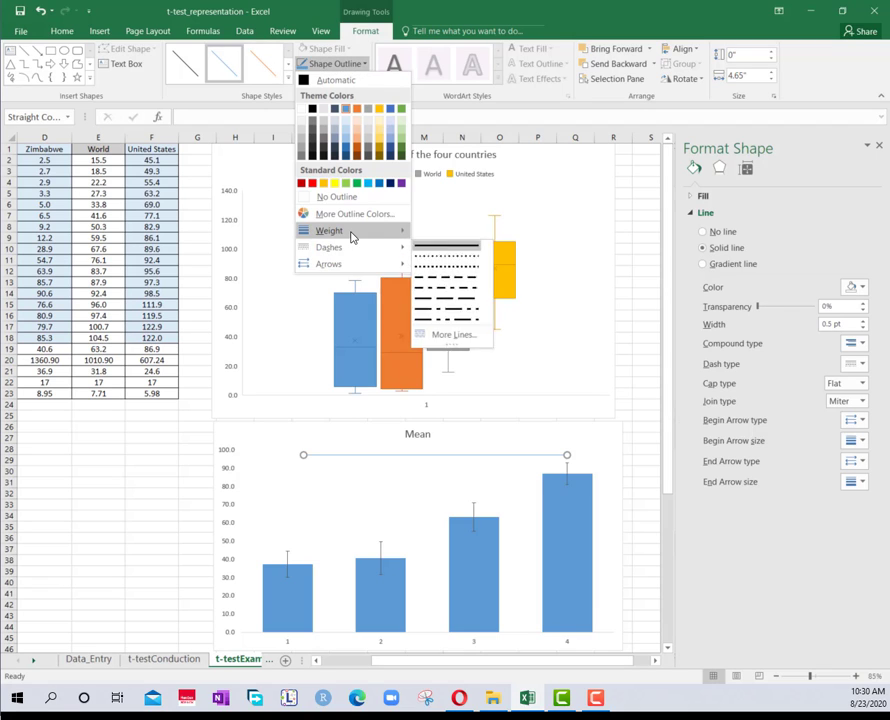
left_click(472, 314)
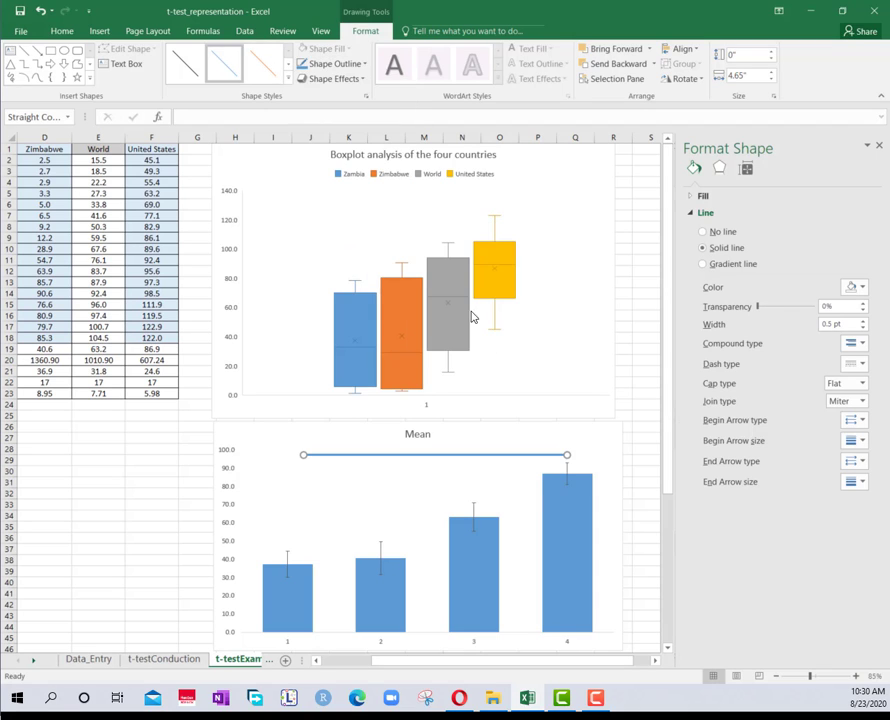
left_click(330, 64)
left_click(314, 81)
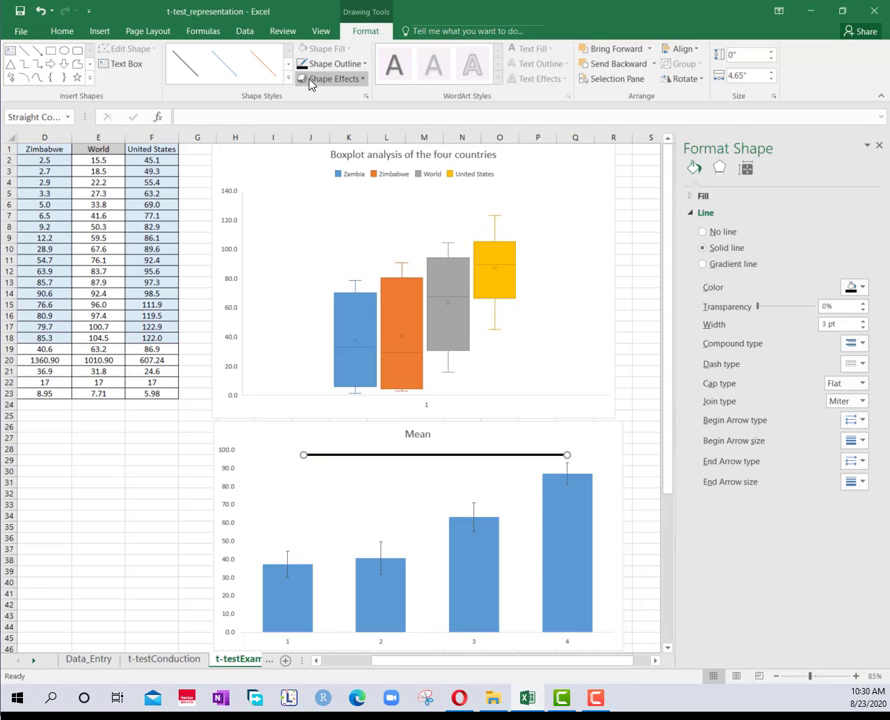
left_click(361, 68)
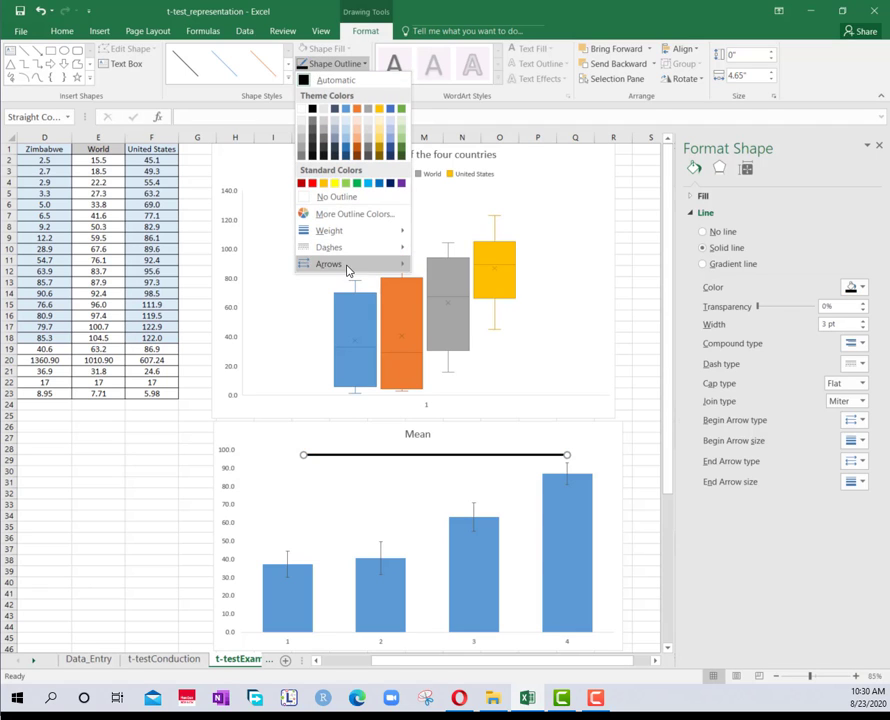
mouse_move(390, 264)
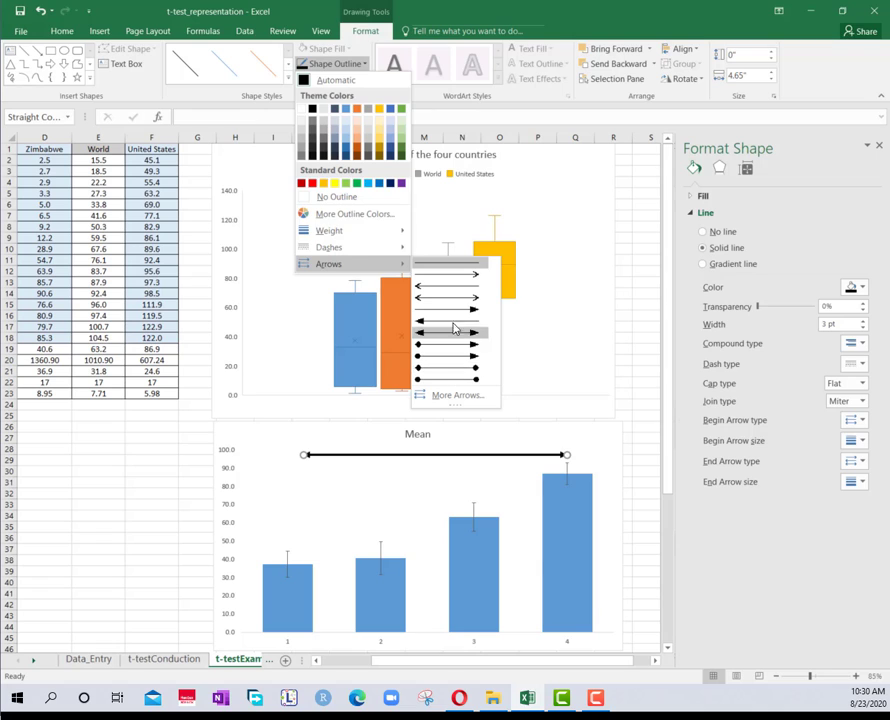
left_click(449, 382)
left_click(135, 505)
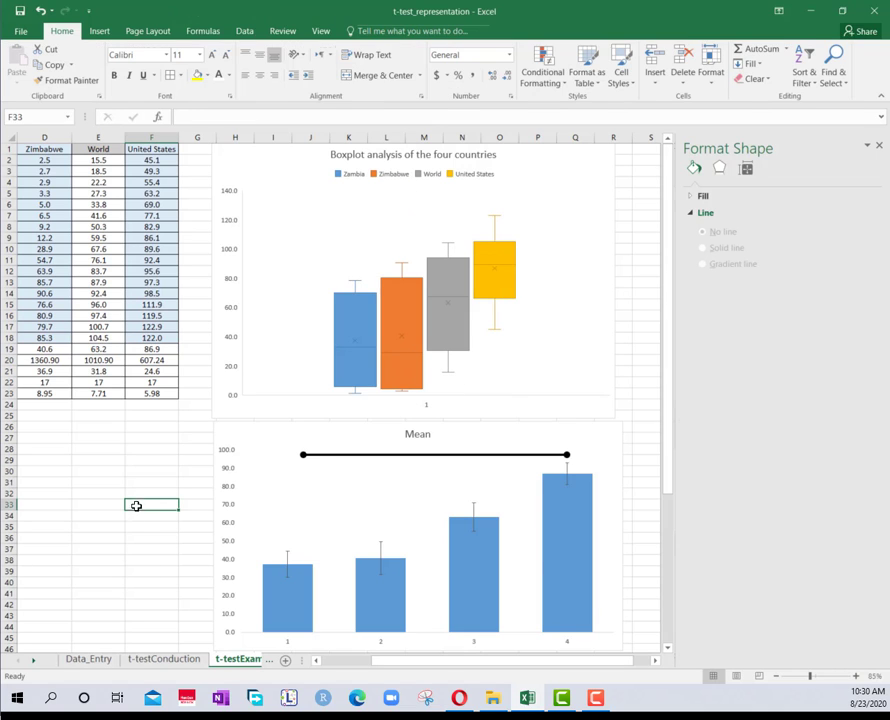
Step: Extend the line's end near the first bar so it sits directly above that bar's center
left_click(303, 455)
left_click_drag(294, 456, 277, 455)
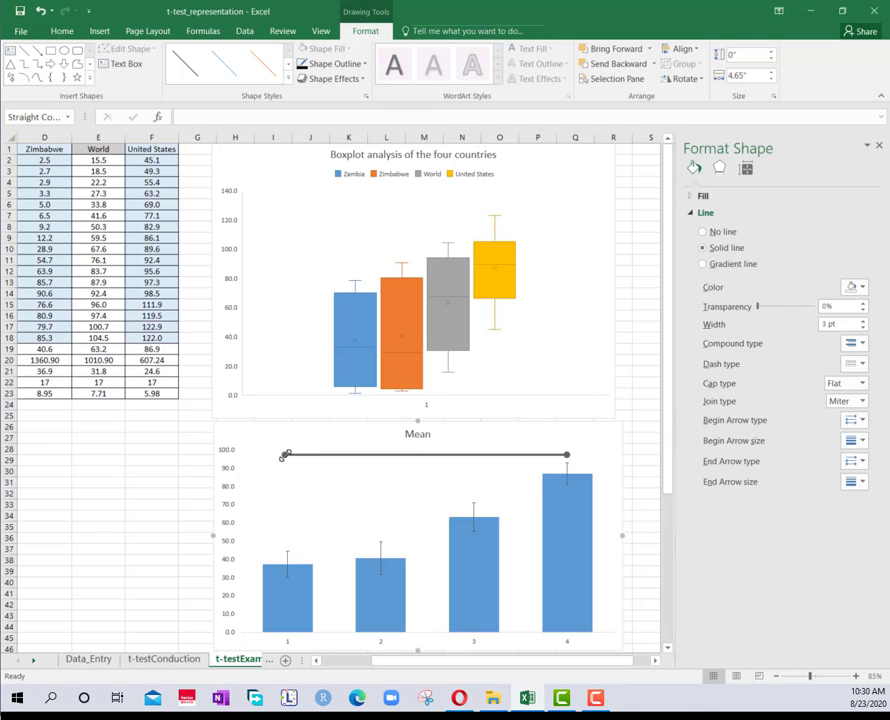
left_click(135, 475)
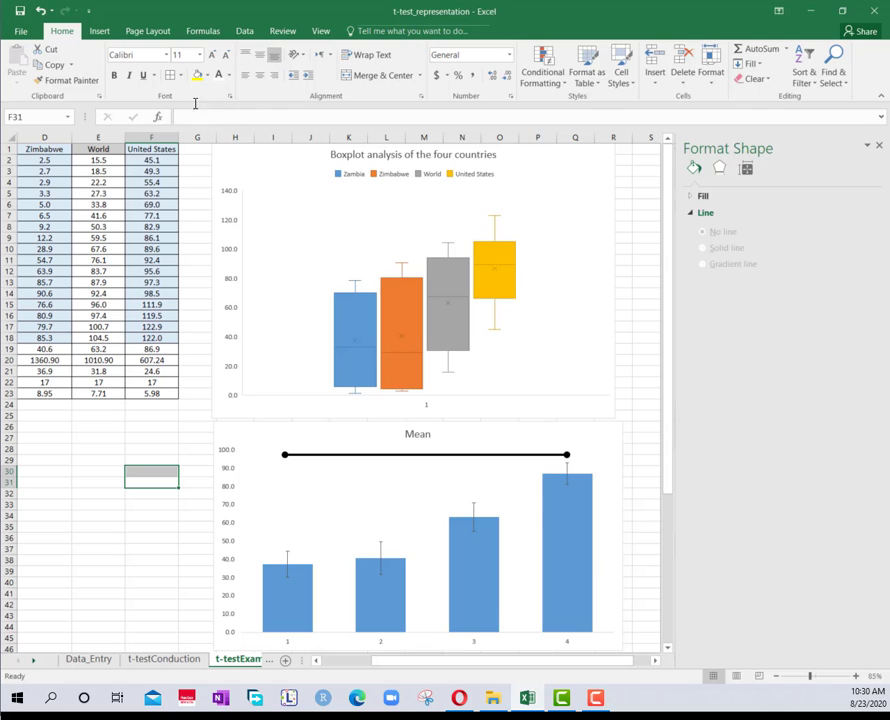
Step: Add a text box reading "* p<0.05" above the line near the fourth bar, enlarge it slightly and center its text
left_click(99, 31)
left_click(208, 50)
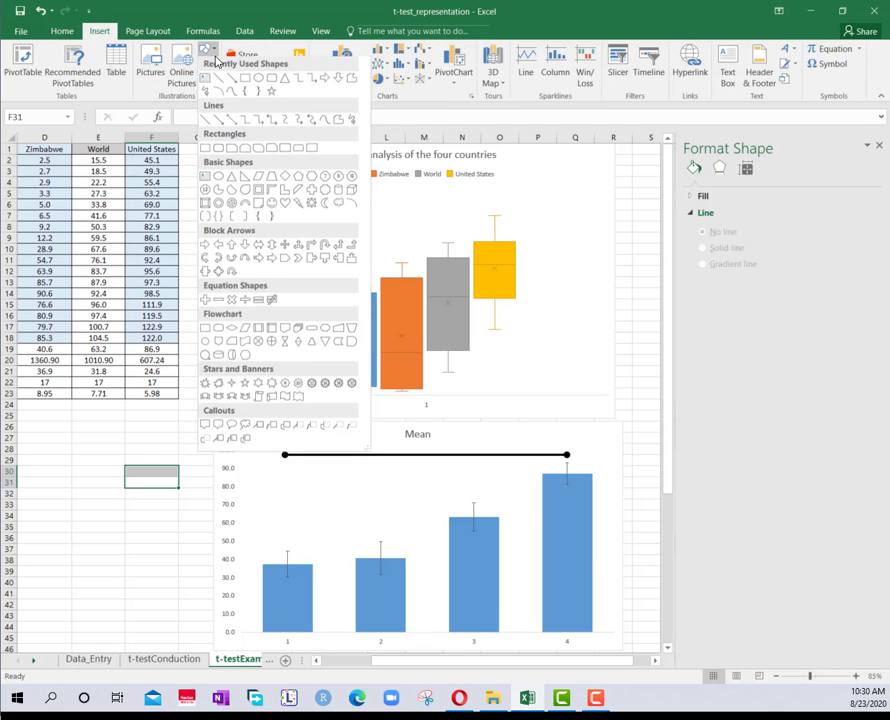
left_click(206, 78)
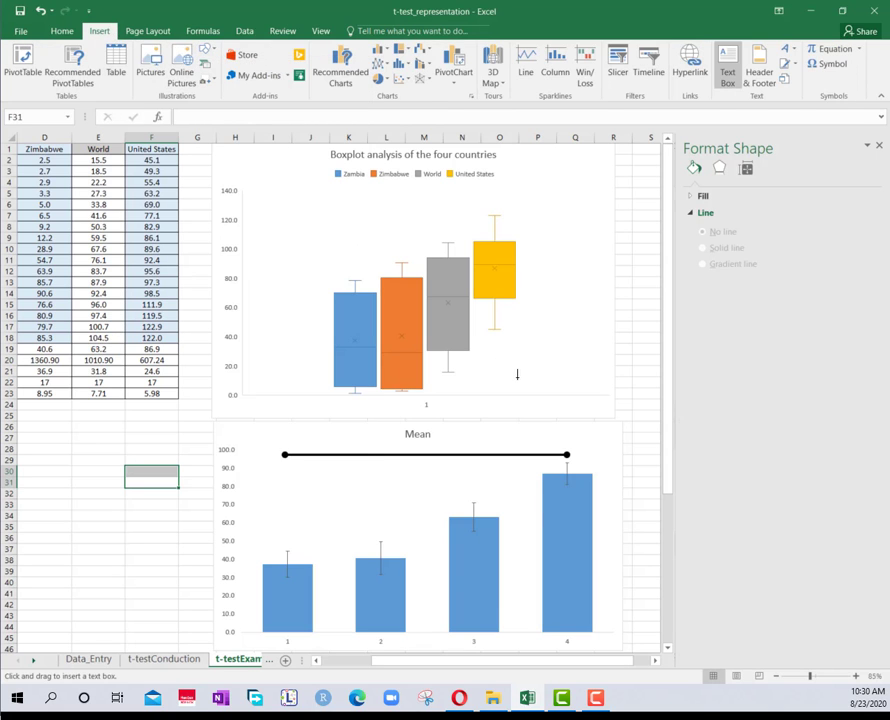
left_click_drag(512, 429, 577, 441)
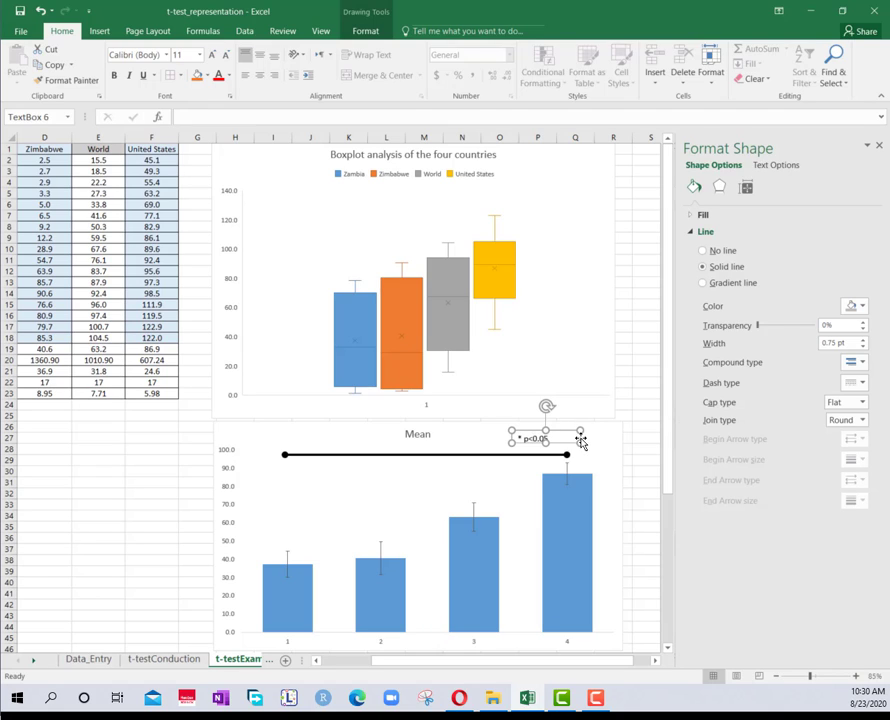
mouse_move(580, 440)
left_mouse_down()
mouse_move(580, 455)
mouse_move(586, 448)
left_mouse_up()
key("ctrl+e")
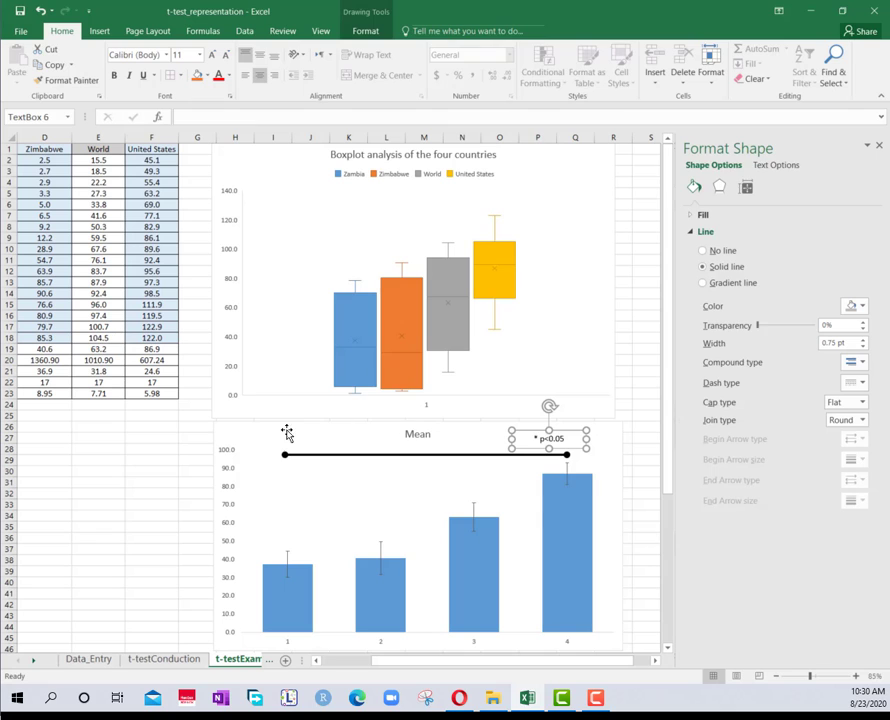
key("Escape")
Step: Copy the Zambia and United States means from C19 and F19 and paste them as values into B73:C73
scroll(497, 481, "down", 3)
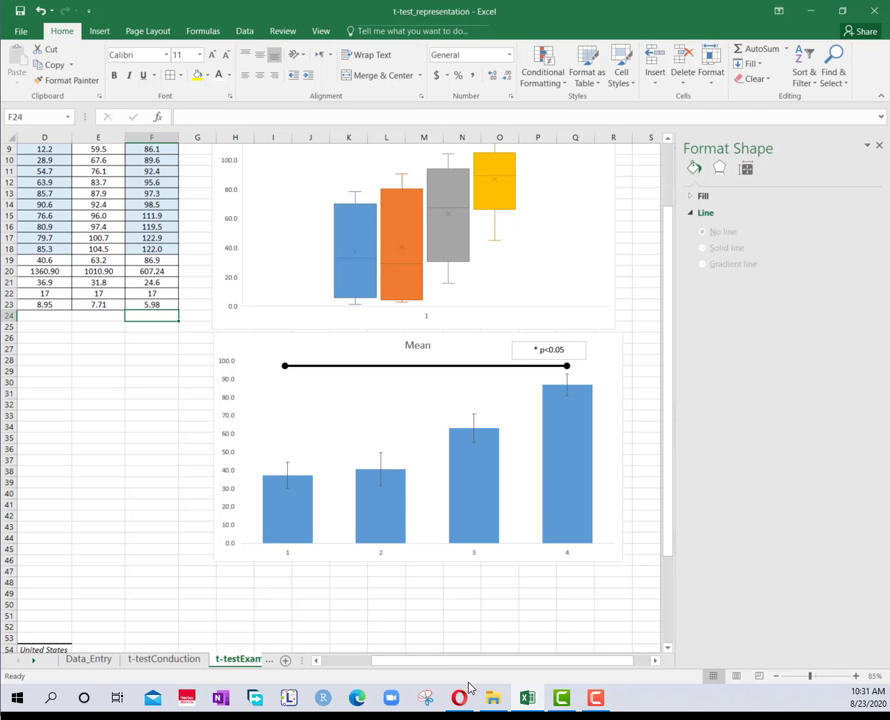
left_click_drag(467, 670, 405, 668)
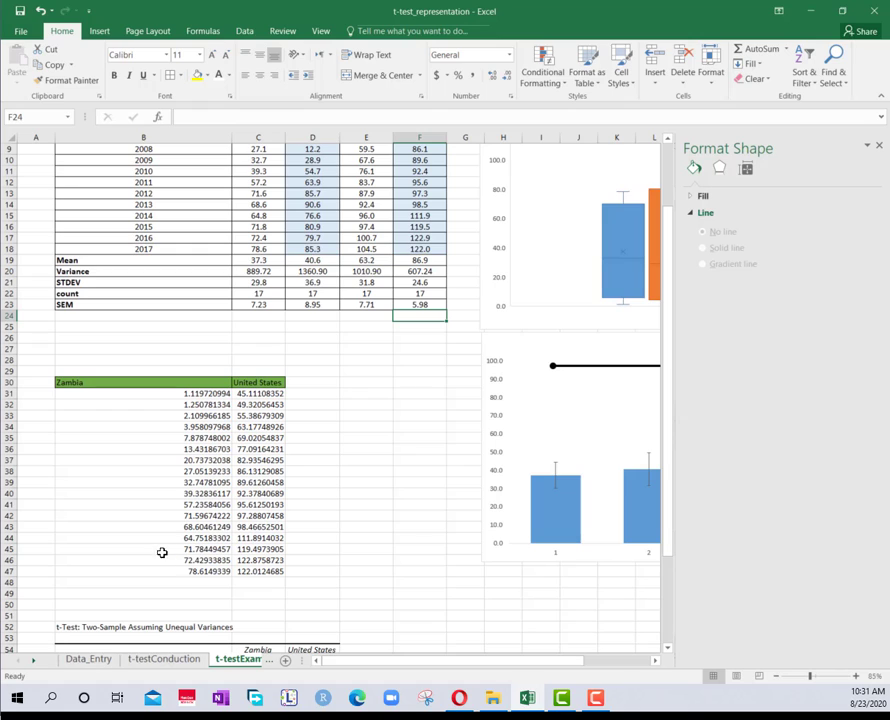
left_click(145, 582)
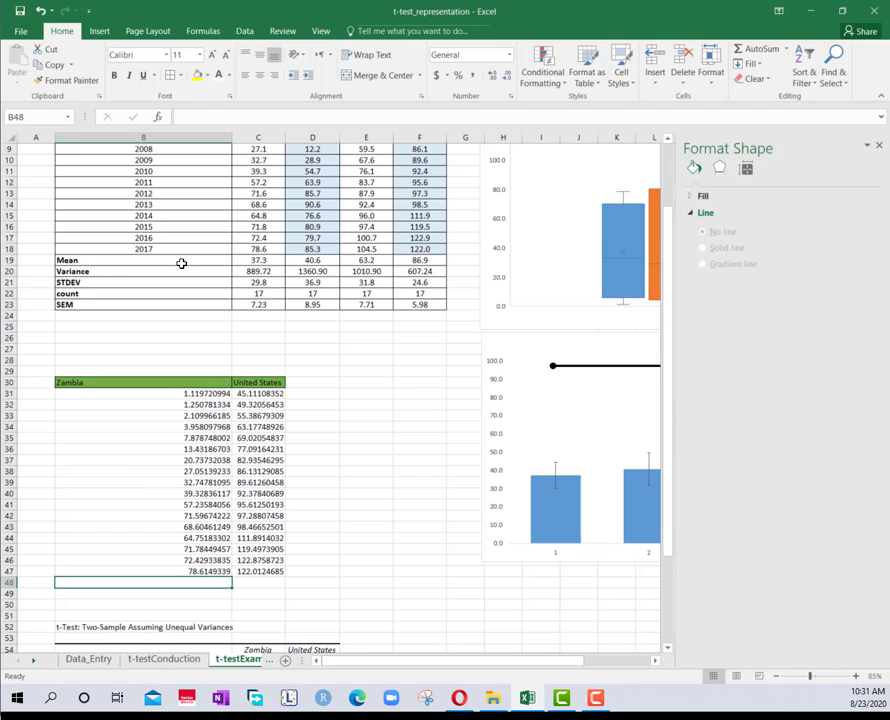
left_click(241, 259)
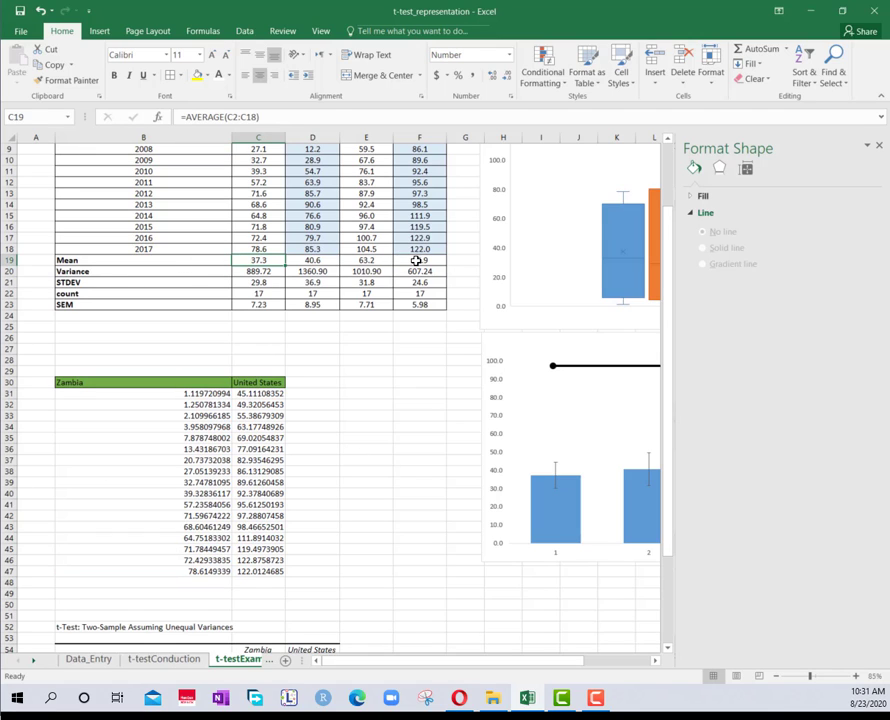
left_click(416, 260, "ctrl")
key("ctrl+c")
scroll(340, 449, "down", 9)
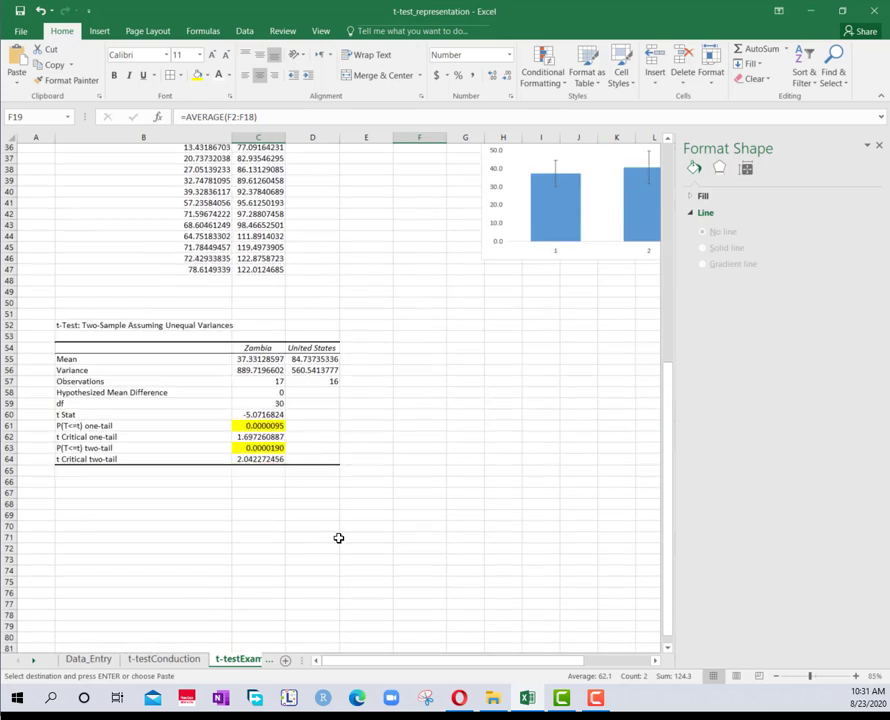
scroll(339, 538, "down", 7)
left_click(161, 327)
right_click(161, 327)
left_click(210, 388)
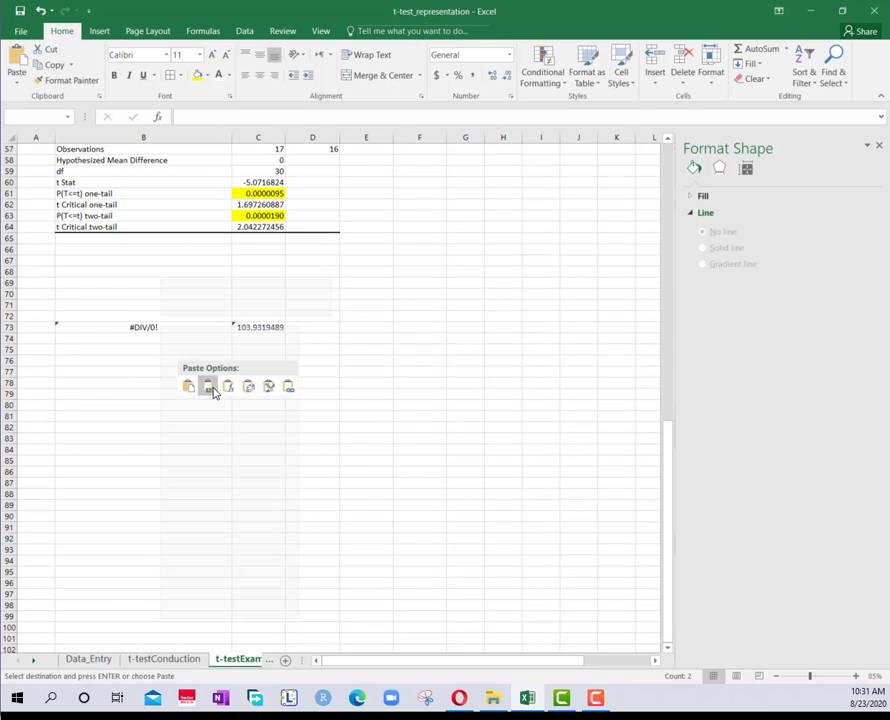
Step: Copy the Zambia and United States headers from B30:C30 into B72:C72 above the pasted means
left_click(201, 307)
left_click(229, 317)
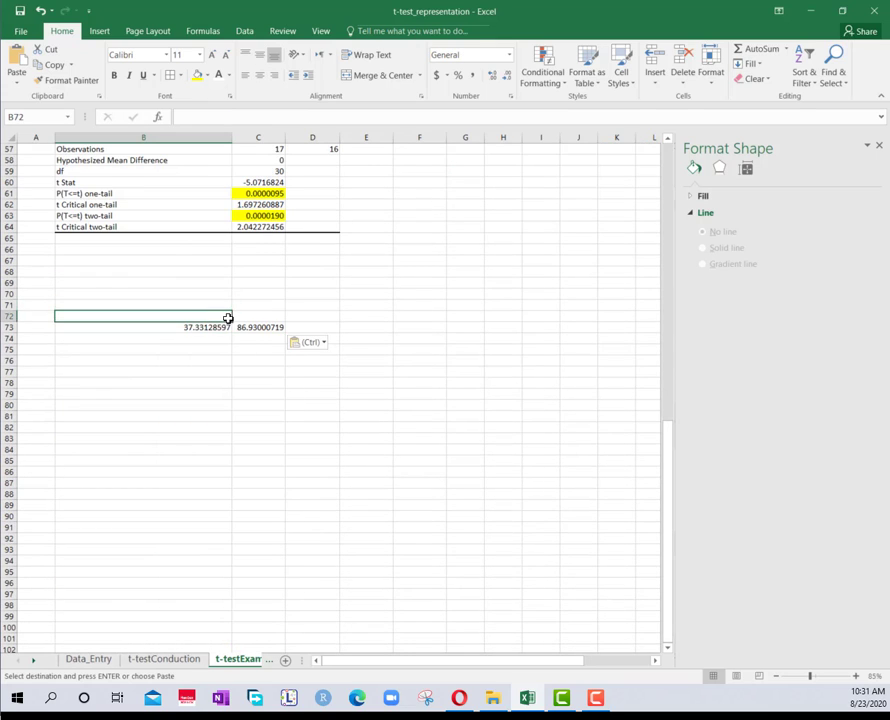
scroll(229, 318, "up", 16)
left_click(205, 382)
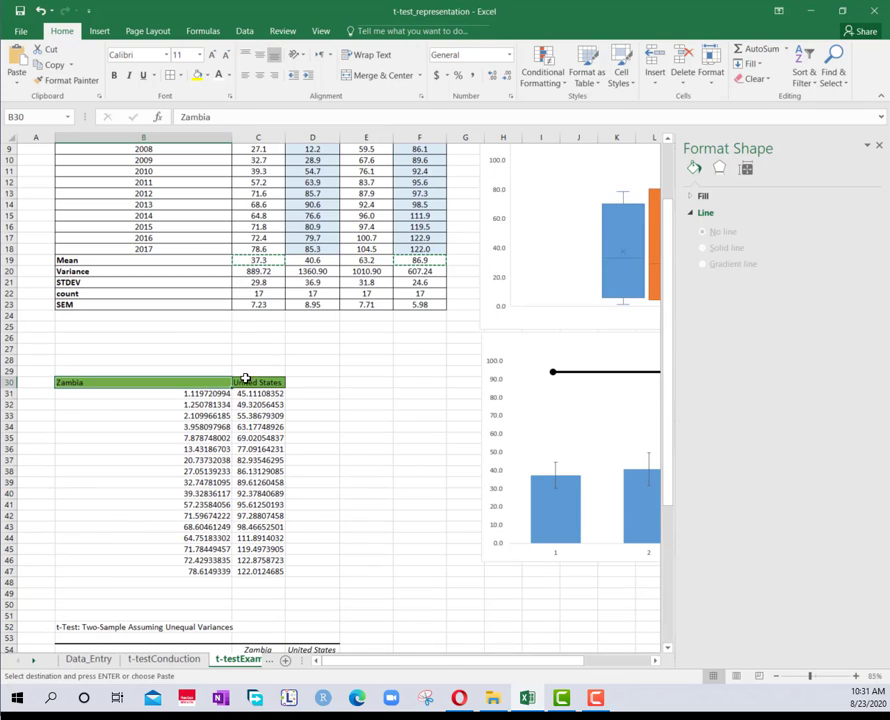
left_click(245, 376, "ctrl")
left_click(249, 383, "ctrl")
left_click(205, 383)
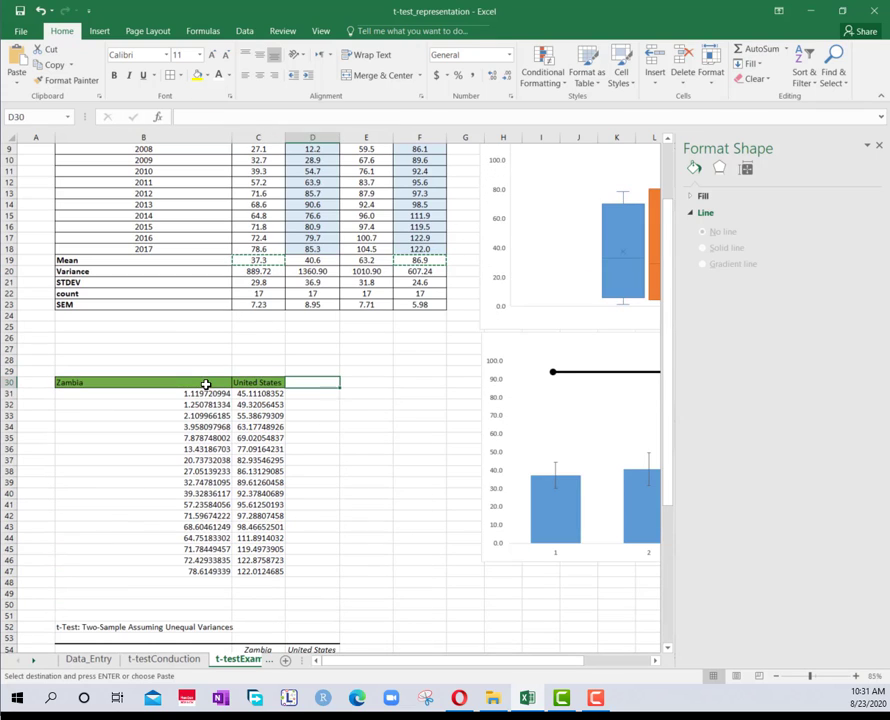
left_click(278, 383, "shift")
key("ctrl+c")
scroll(280, 400, "down", 11)
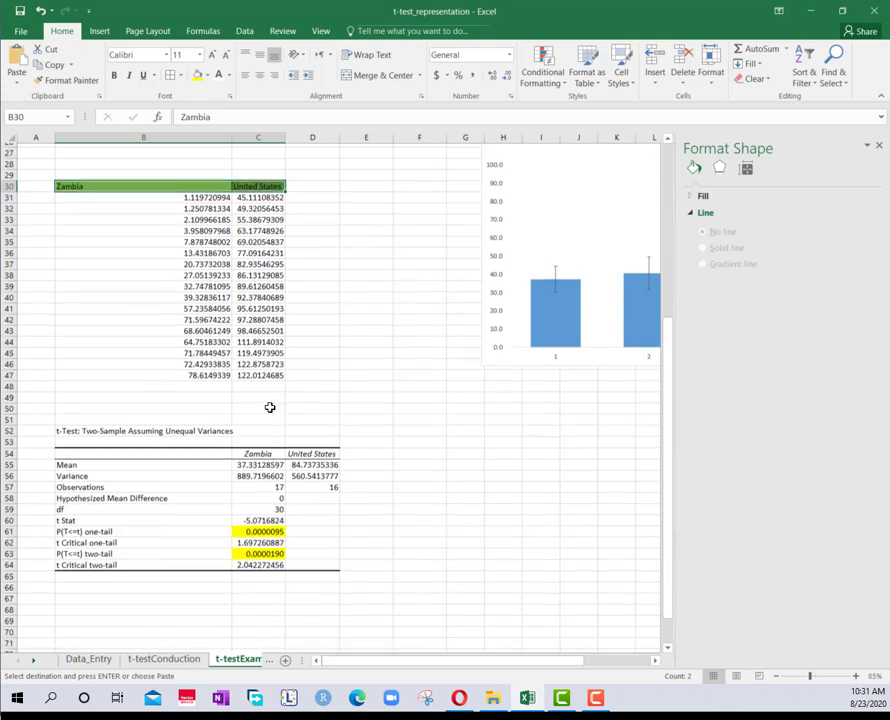
left_click(221, 496)
key("ctrl+v")
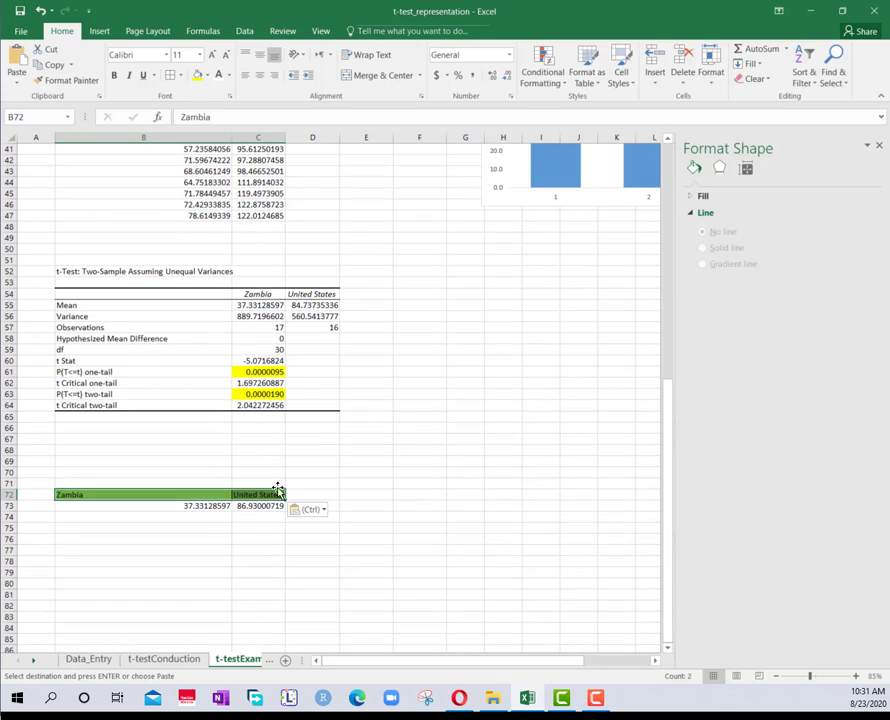
left_click(330, 471)
Step: Insert a clustered column chart from B72:C73 and place it beside the t-test result table
left_click_drag(226, 494, 266, 510)
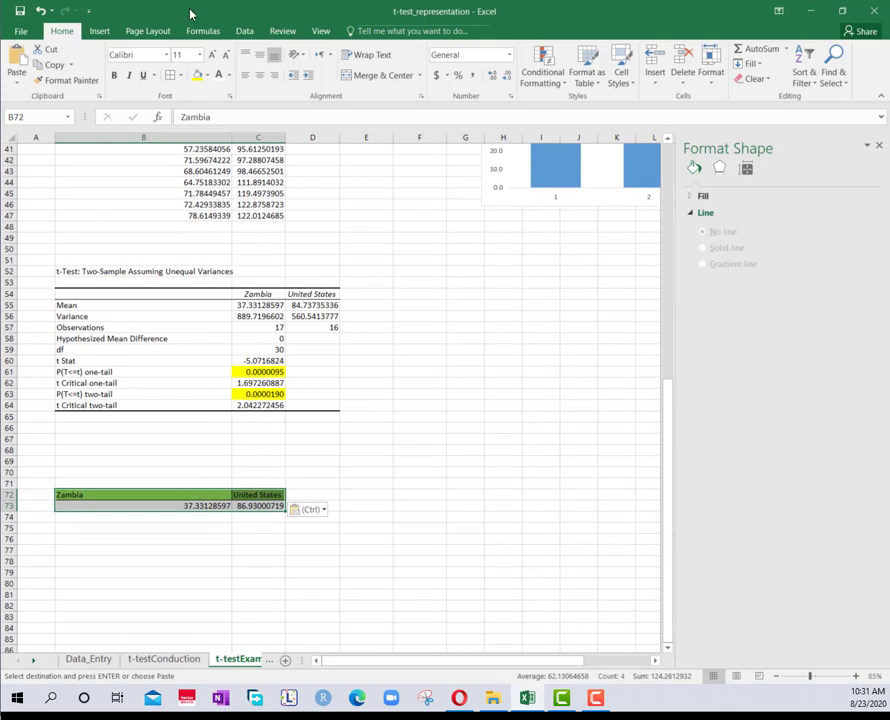
left_click(99, 31)
left_click(340, 70)
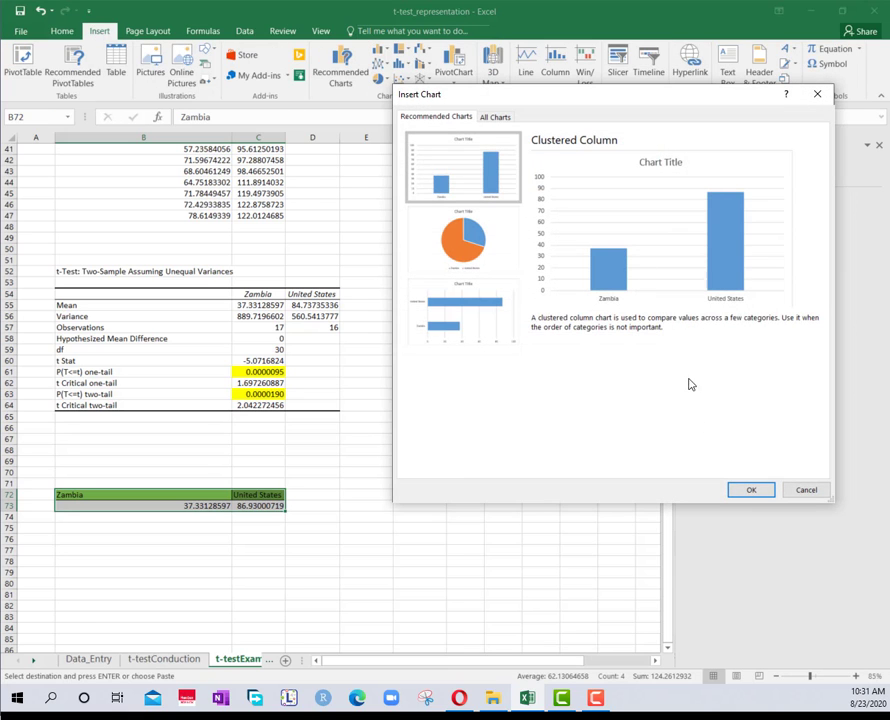
left_click(751, 491)
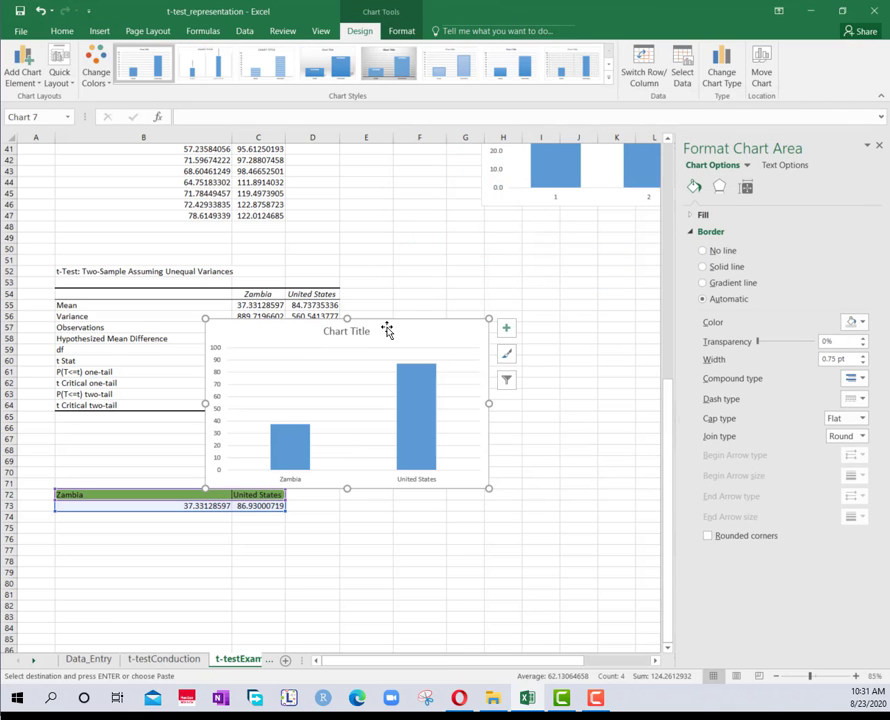
left_click_drag(403, 330, 536, 313)
Step: Delete the new column chart's major gridlines and stretch the chart downward to make it taller
left_click(494, 343)
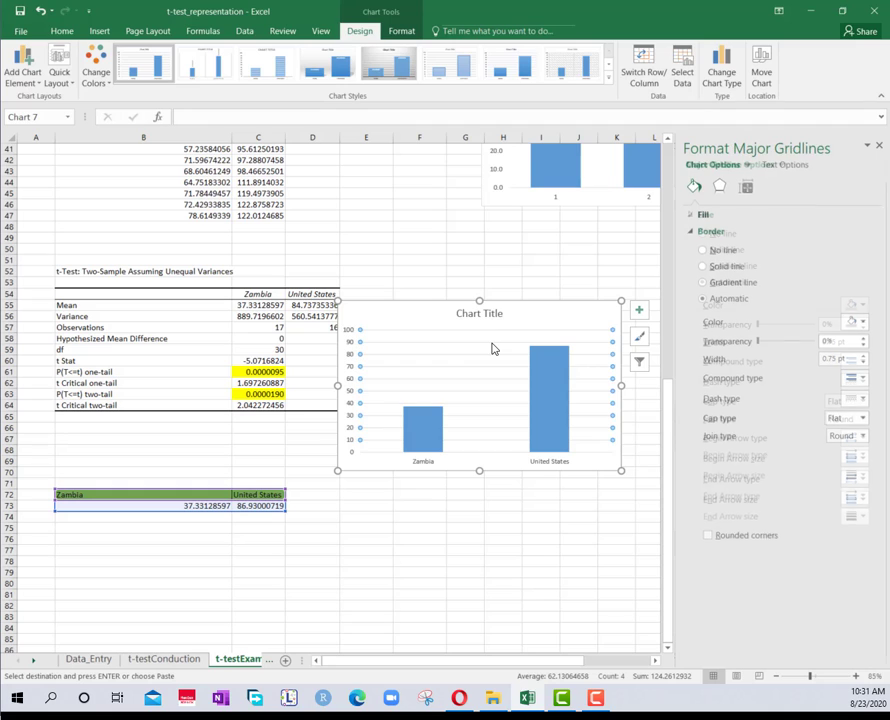
key("Delete")
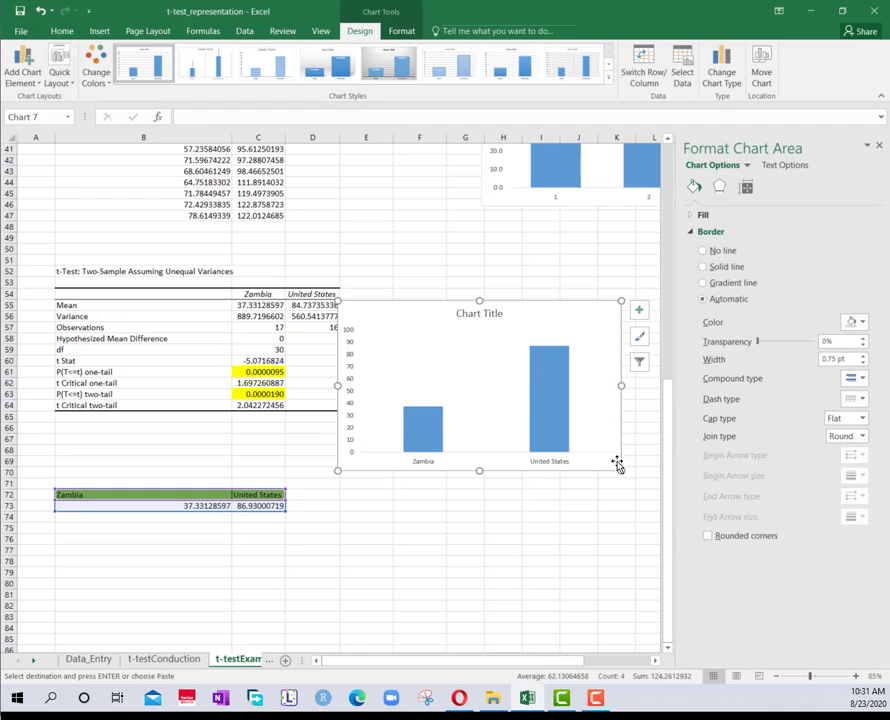
left_click_drag(617, 473, 620, 596)
Step: Copy the black significance line and the "* p<0.05" text box from the Mean chart and paste them into the two-country chart
scroll(620, 400, "up", 8)
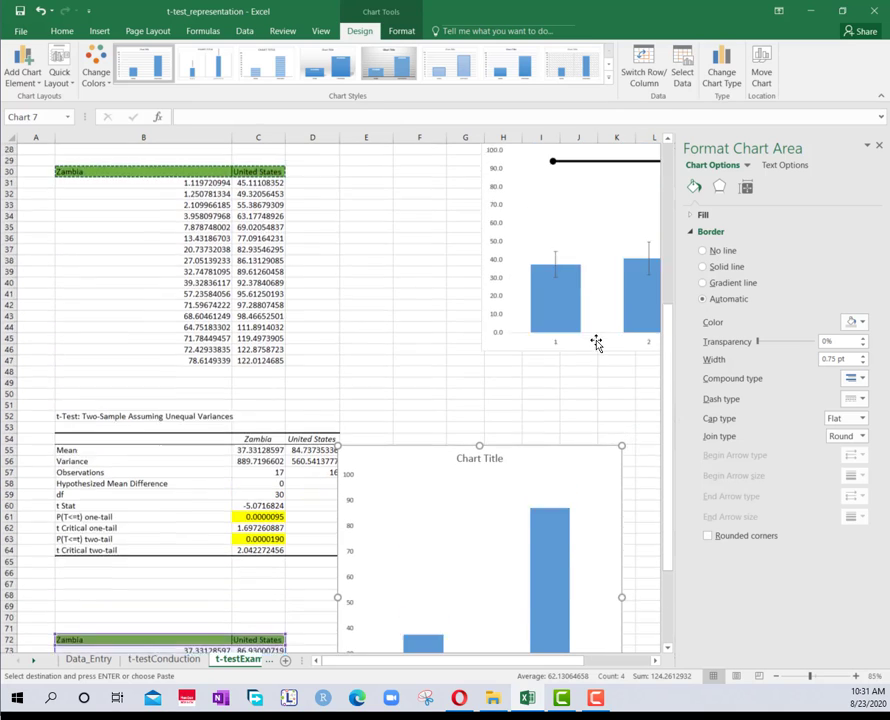
left_click(596, 279)
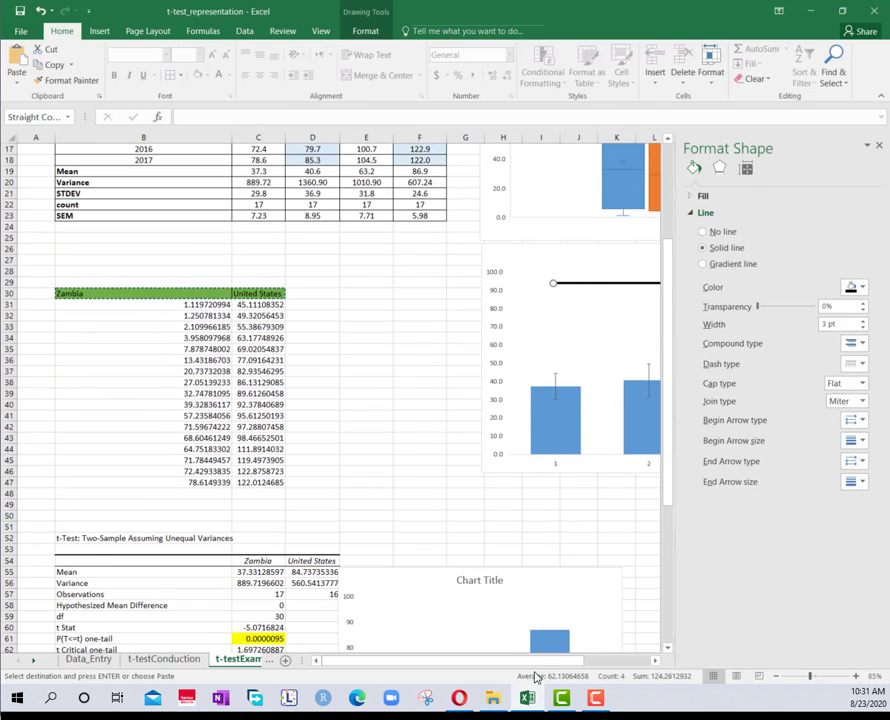
left_click_drag(535, 660, 638, 657)
left_click(530, 274, "shift")
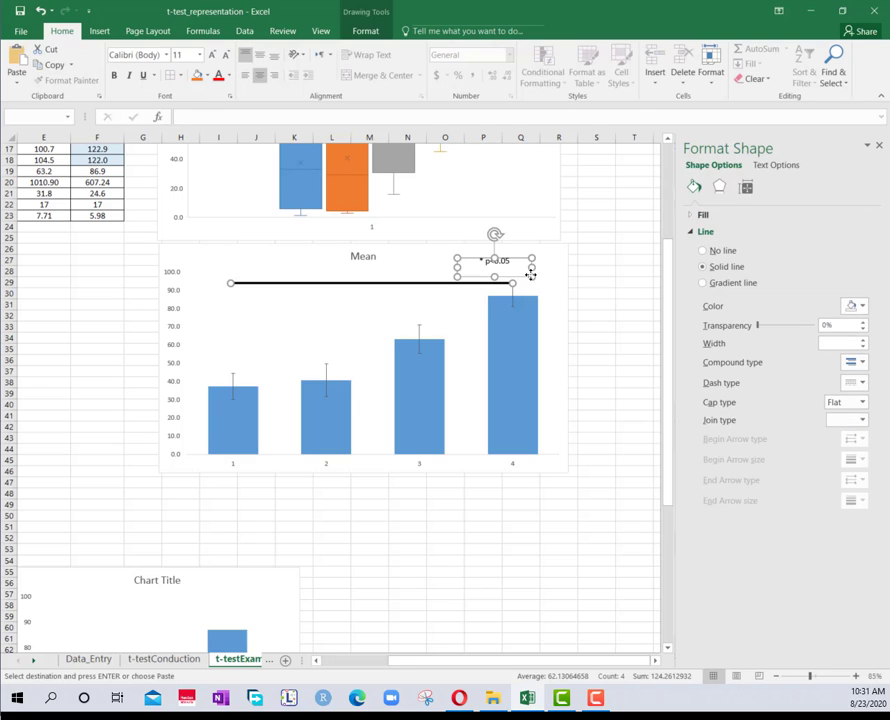
scroll(306, 465, "down", 5)
left_click(130, 434)
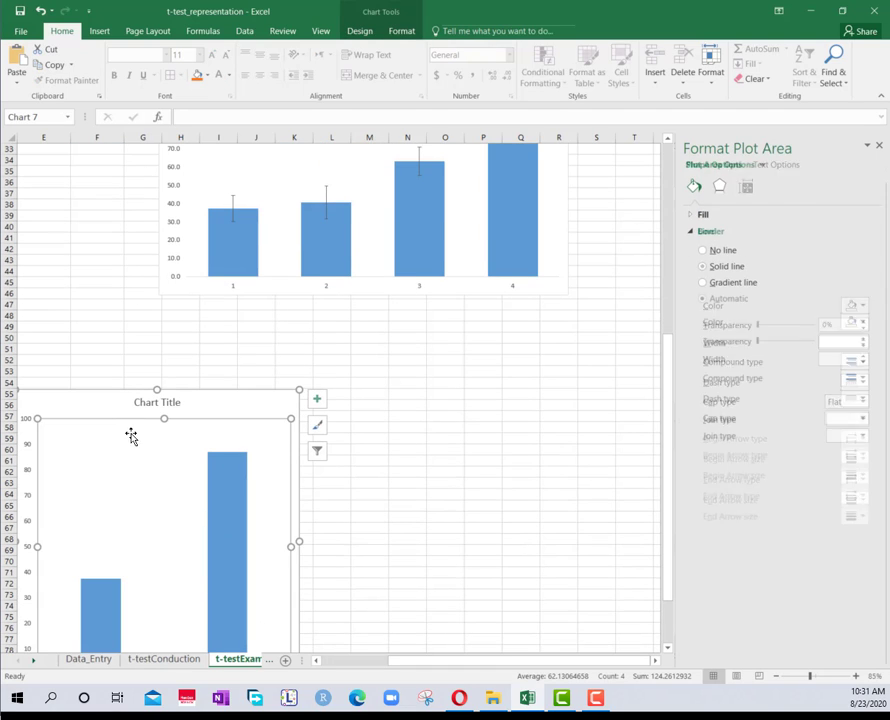
left_click(109, 400)
key("ctrl+v")
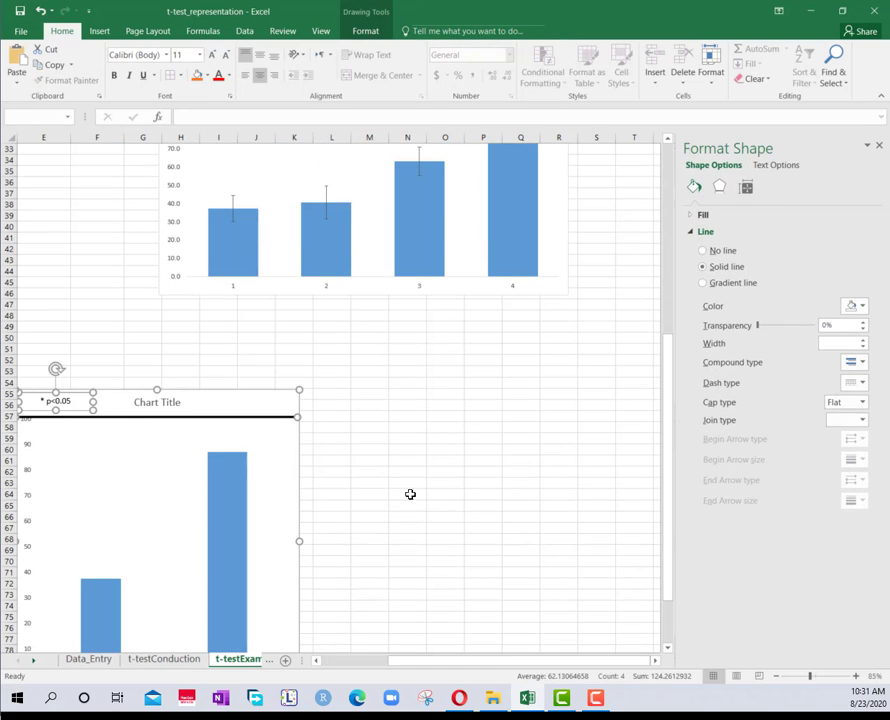
left_click_drag(472, 660, 405, 660)
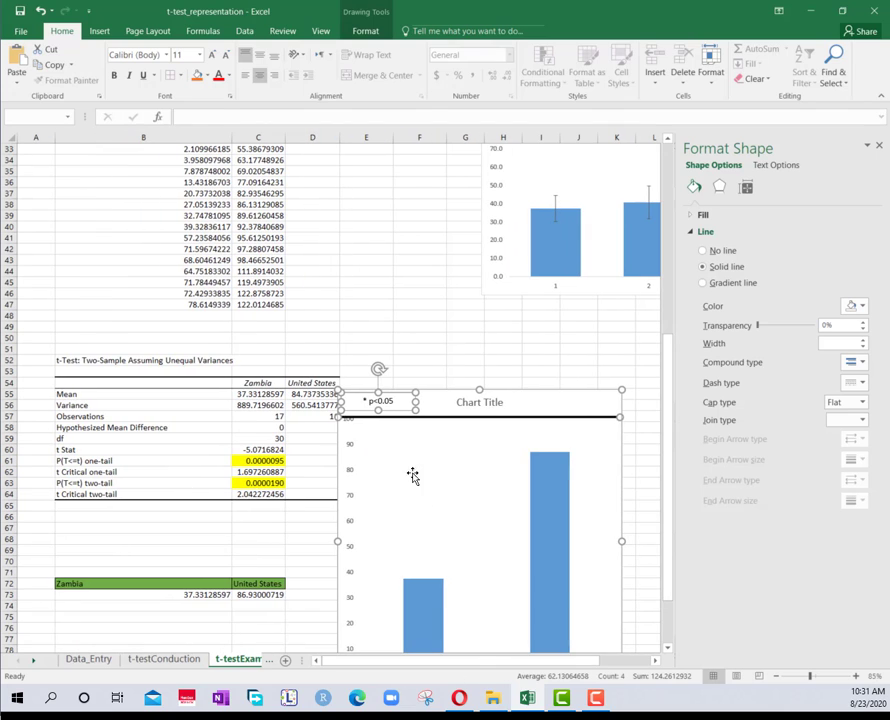
Step: Try to fit the pasted black line between the Zambia and United States columns, and delete that line from the chart
left_click(430, 422)
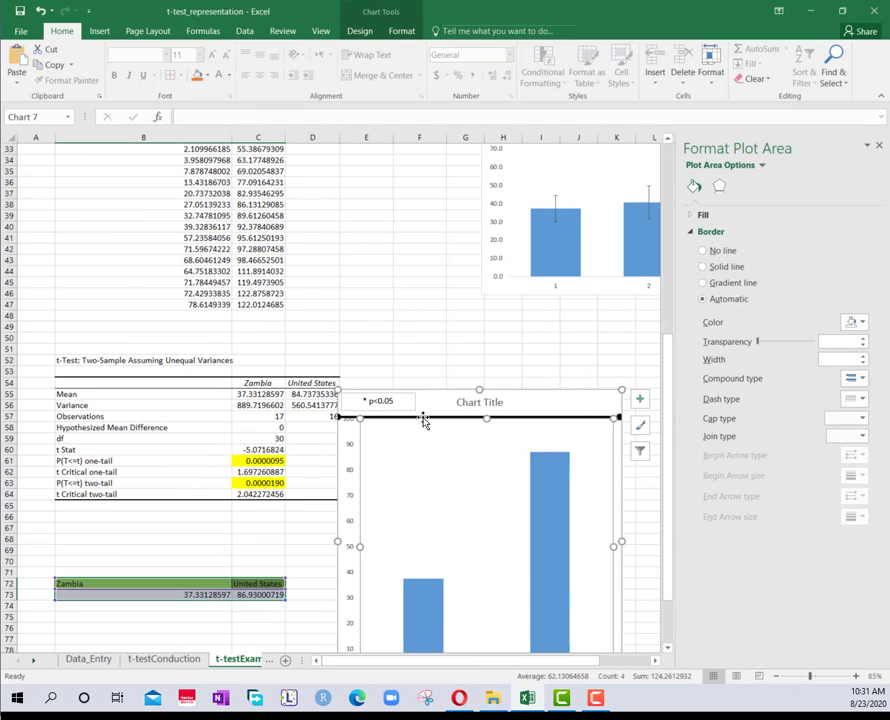
left_click(340, 417)
mouse_move(340, 417)
left_mouse_down()
mouse_move(416, 420)
mouse_move(405, 447)
left_mouse_up()
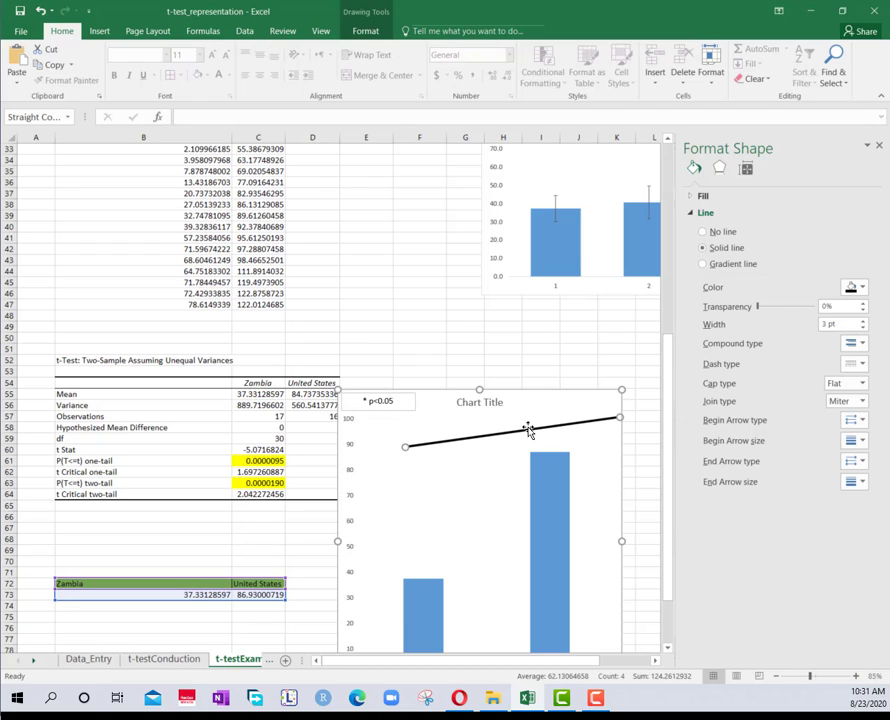
left_click_drag(606, 424, 582, 441)
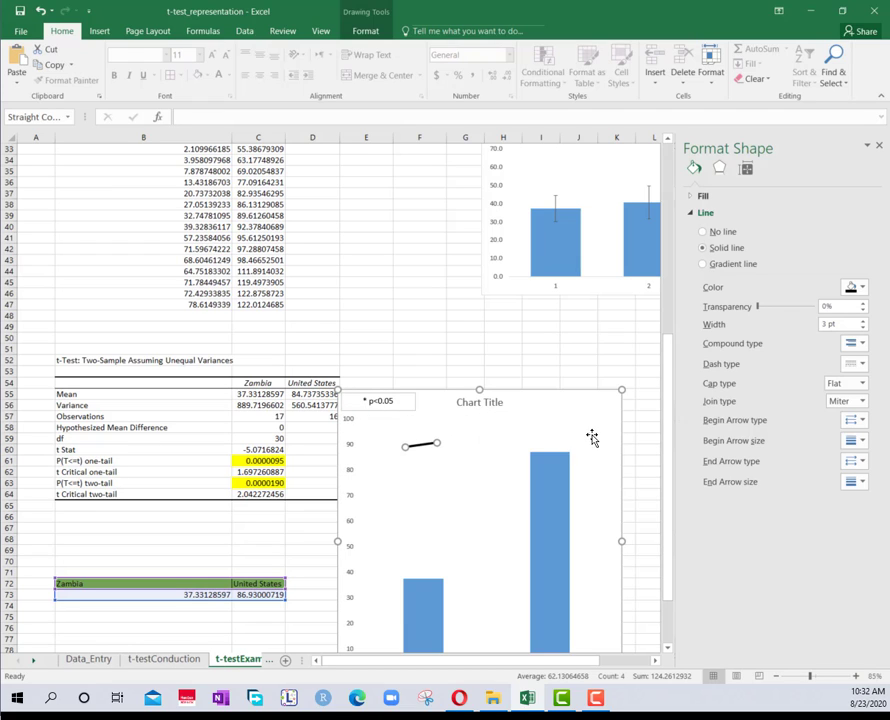
left_click(464, 432)
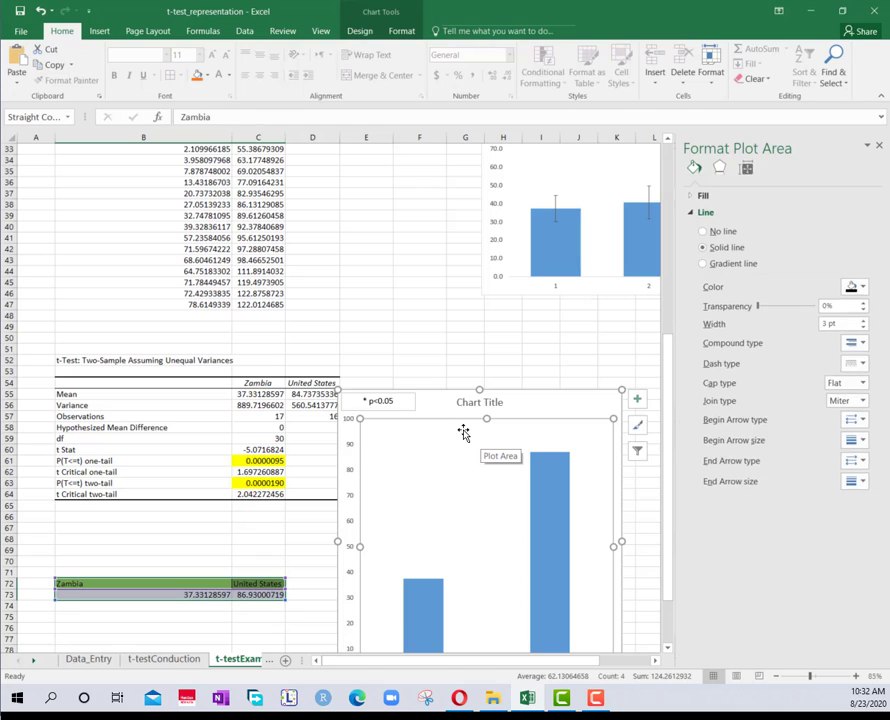
Step: Draw a horizontal line about 2.51" long above the two columns, from Zambia to United States, and make it black and 4.5 pt thick
left_click(99, 31)
left_click(206, 55)
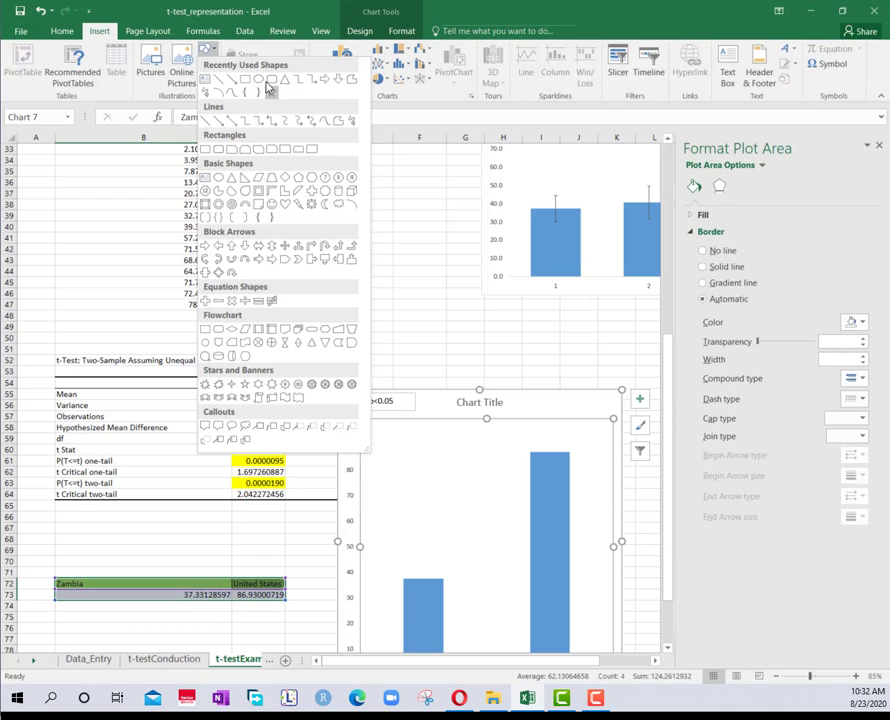
left_click(206, 88)
left_click_drag(546, 440, 404, 447)
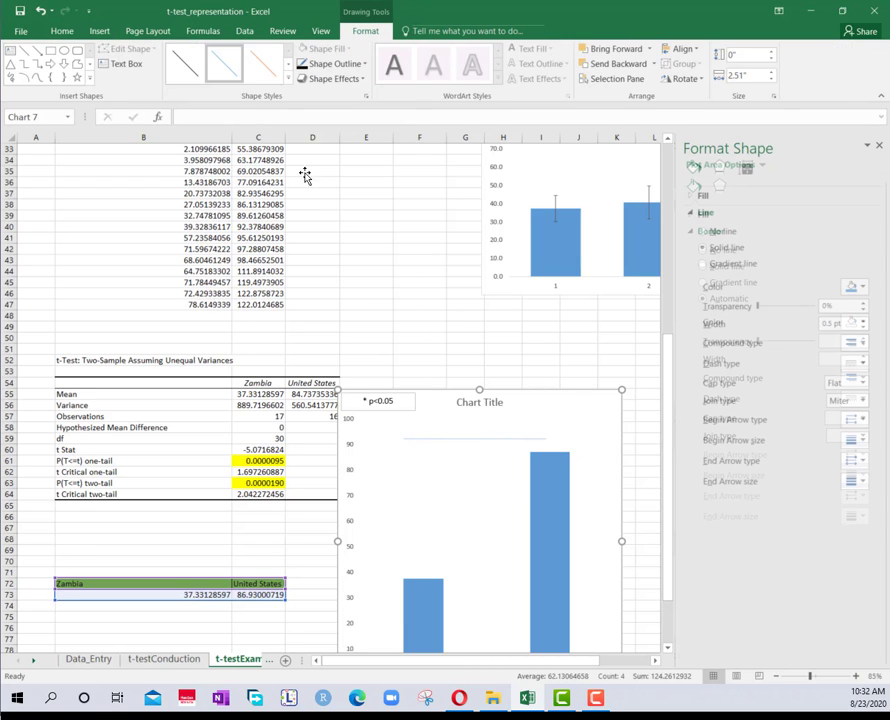
left_click(362, 64)
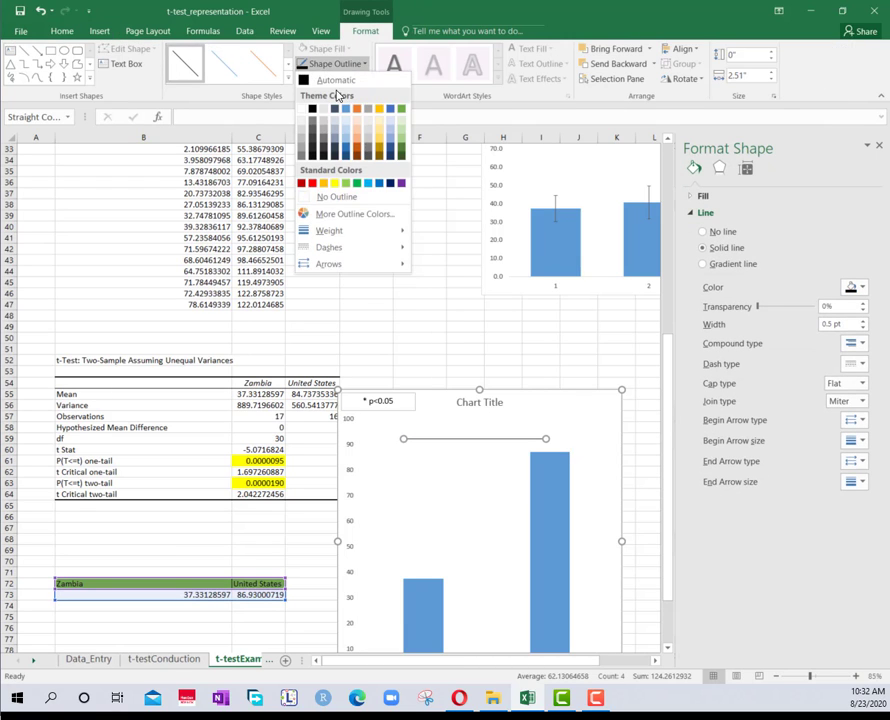
mouse_move(385, 248)
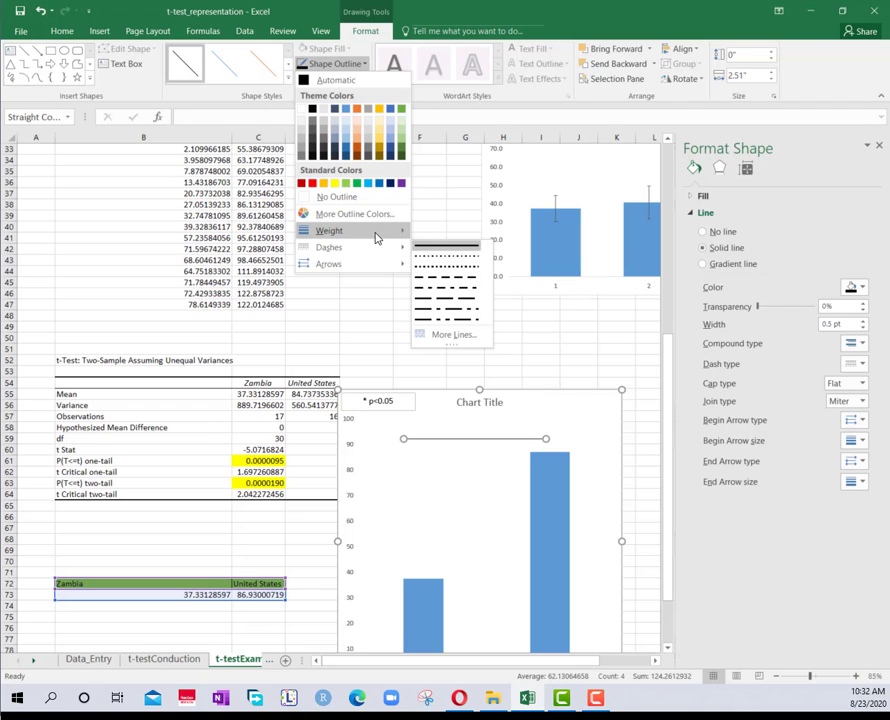
mouse_move(320, 231)
left_click(477, 330)
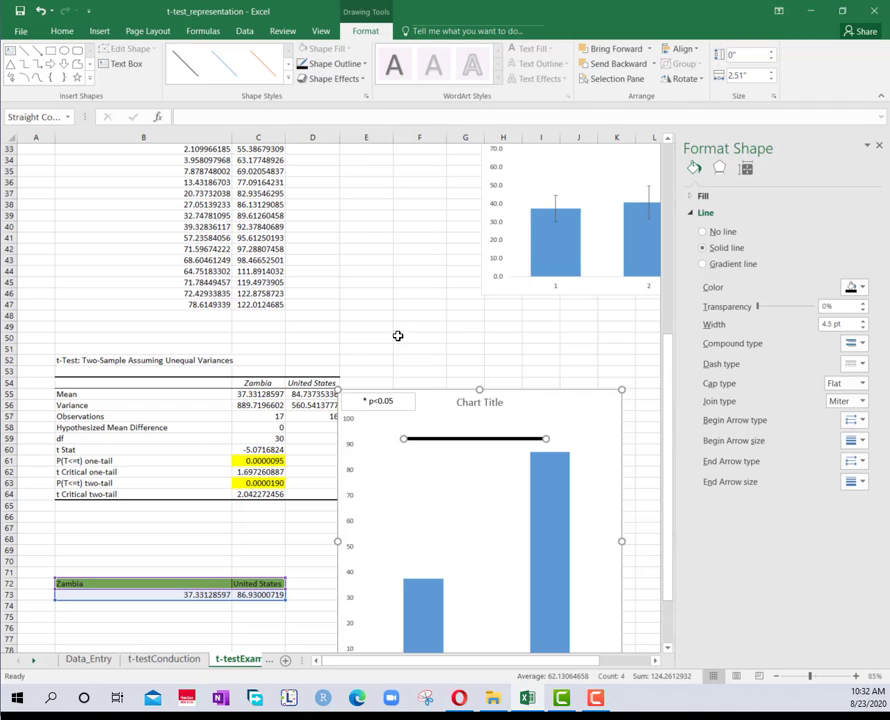
Step: Move the "* p<0.05" text box above the United States end of the horizontal line
left_click(388, 407)
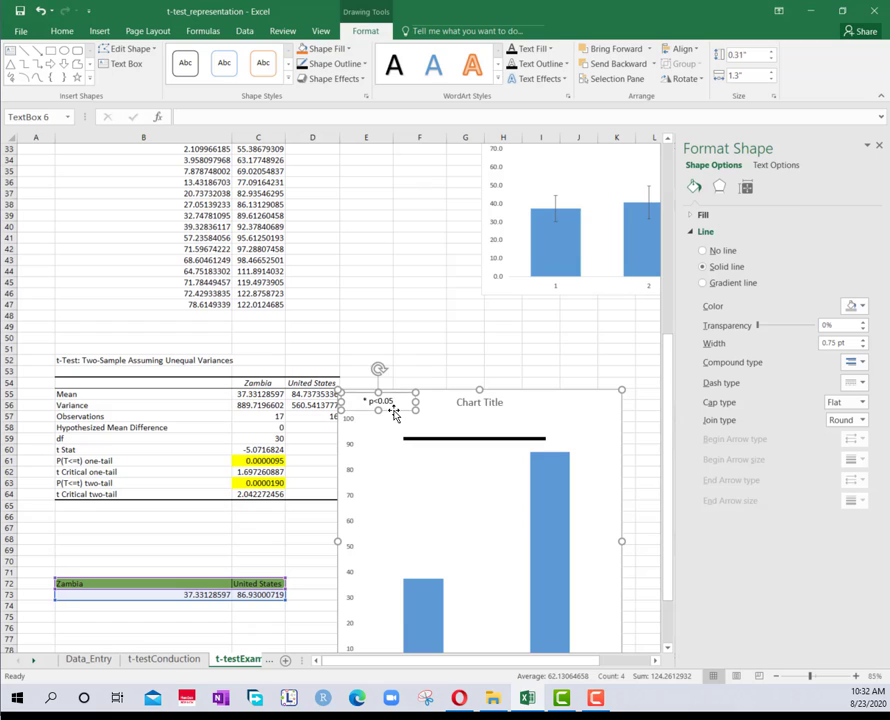
left_click_drag(395, 413, 570, 430)
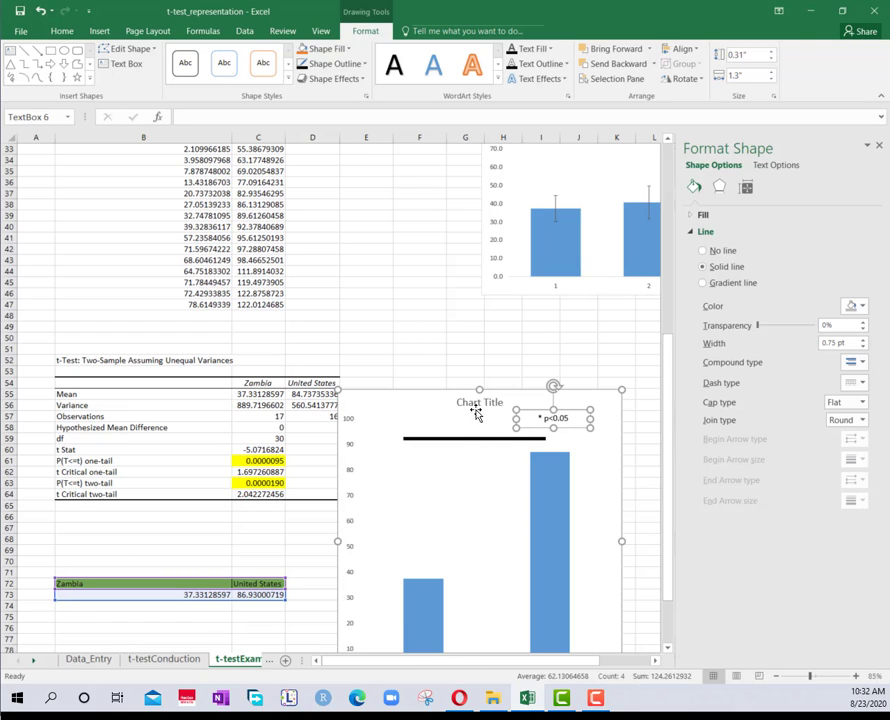
left_click(470, 336)
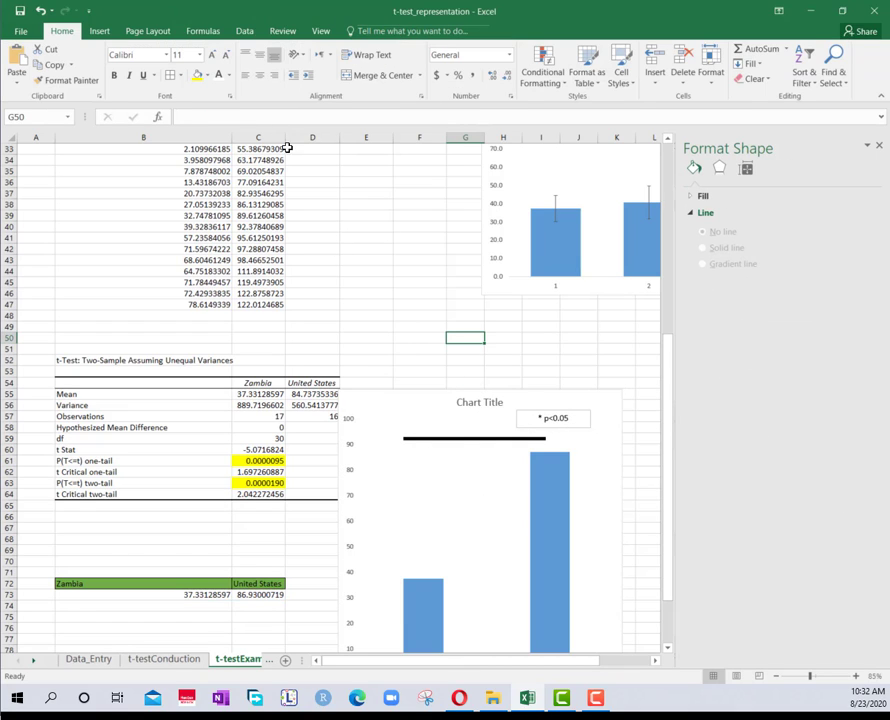
Step: Draw a vertical line about 2.06" long from the horizontal line's Zambia end down toward the Zambia column
left_click(99, 31)
left_click(205, 50)
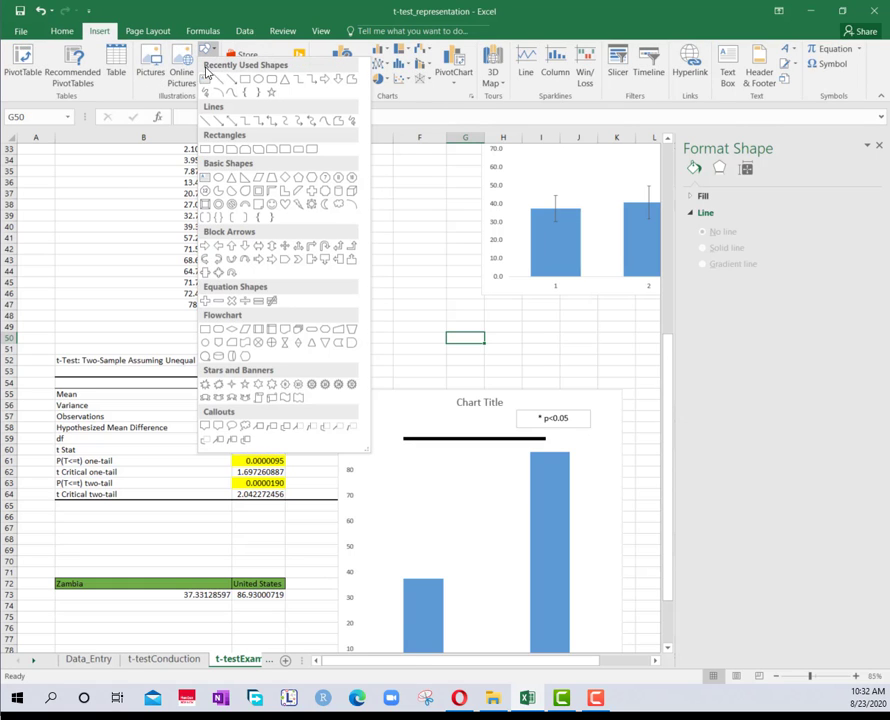
left_click(210, 72)
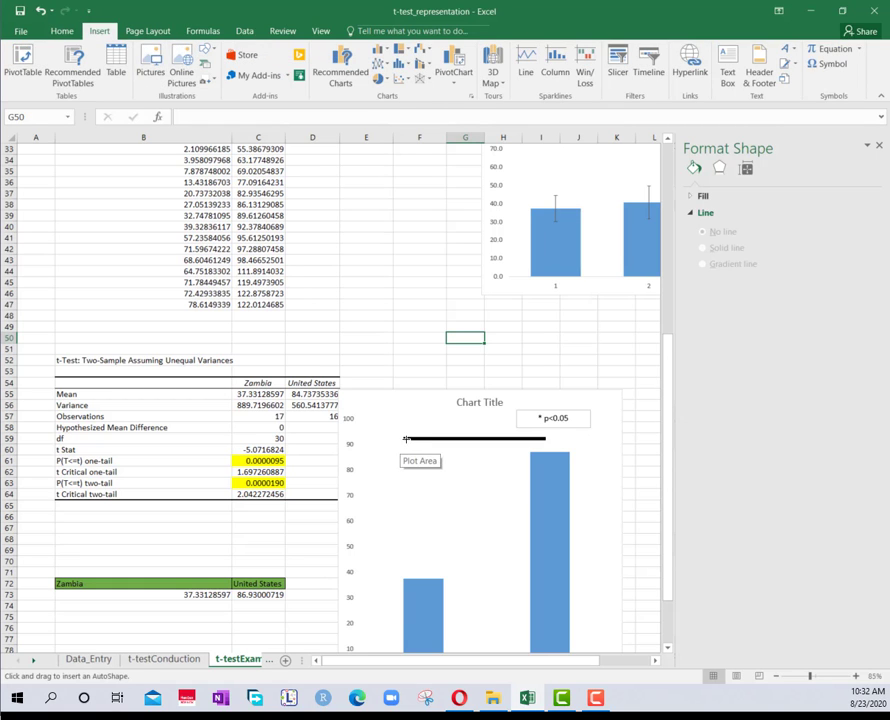
left_click_drag(404, 439, 408, 554)
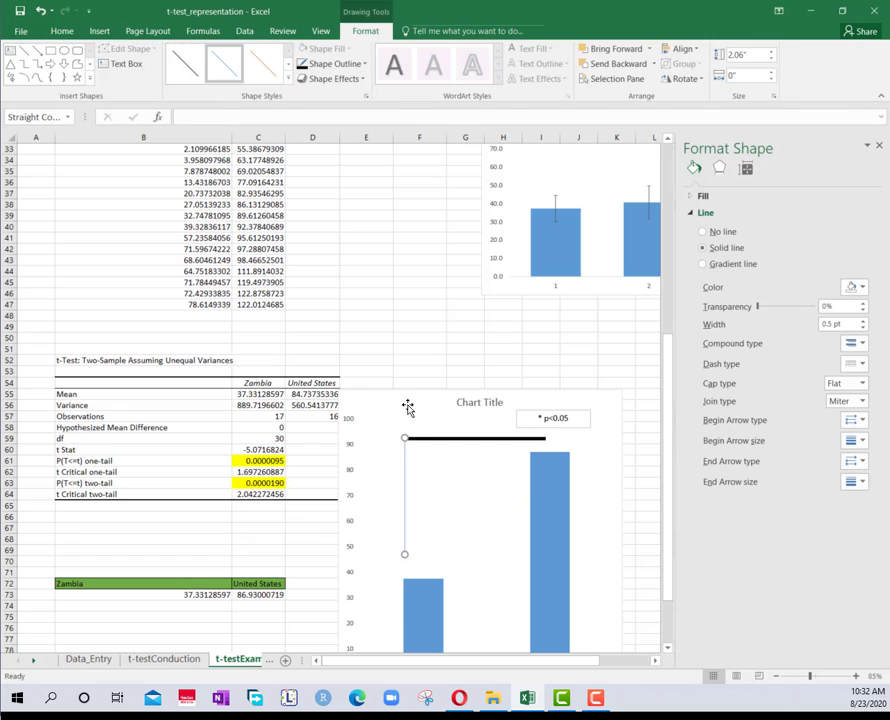
Step: Format the vertical line above the Zambia column in black with a 3 pt weight
left_click(447, 440)
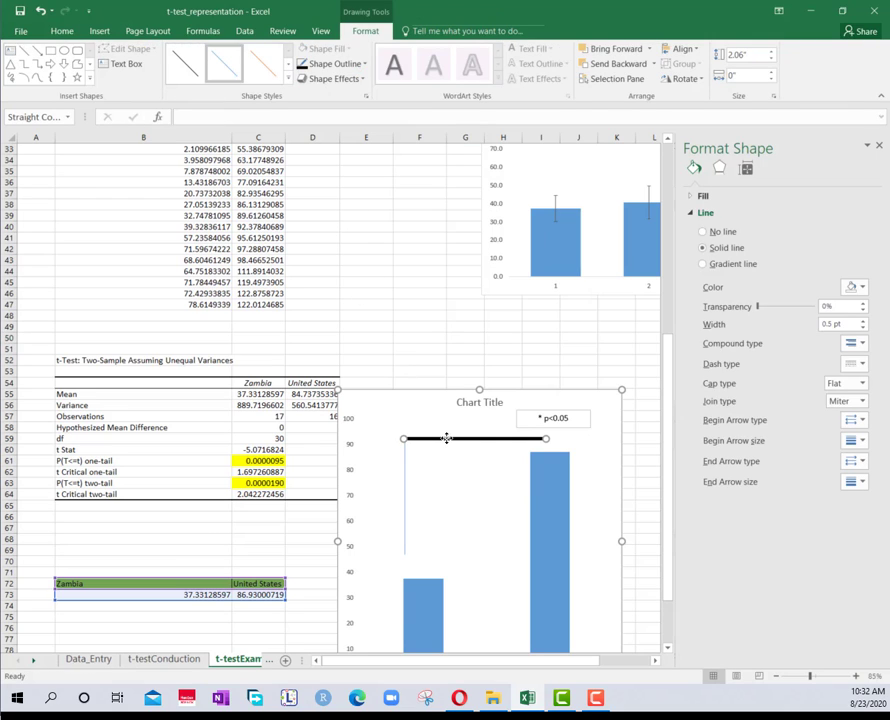
left_click(405, 490)
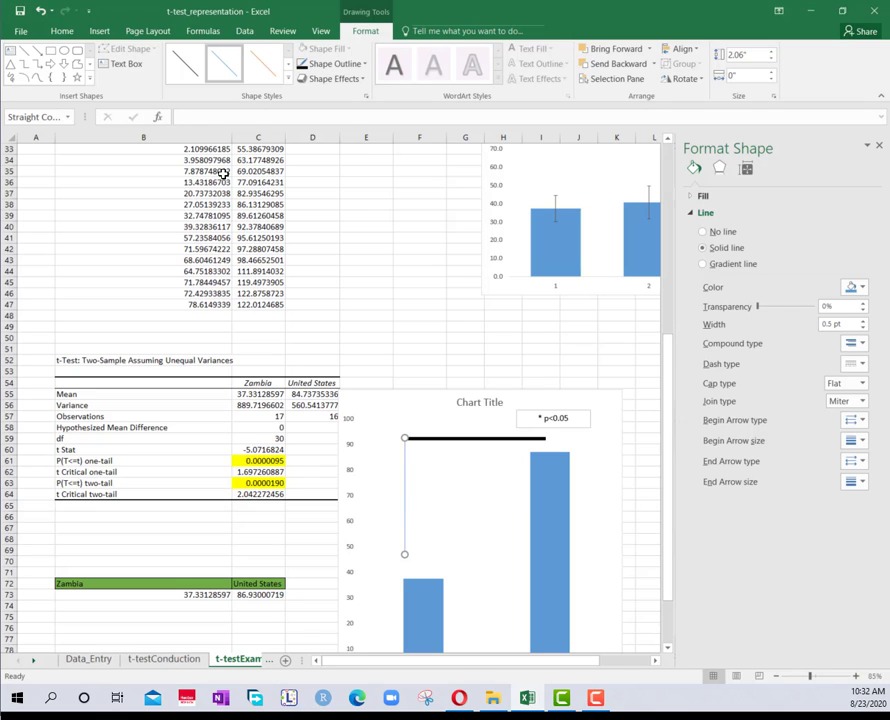
left_click(335, 63)
left_click(312, 108)
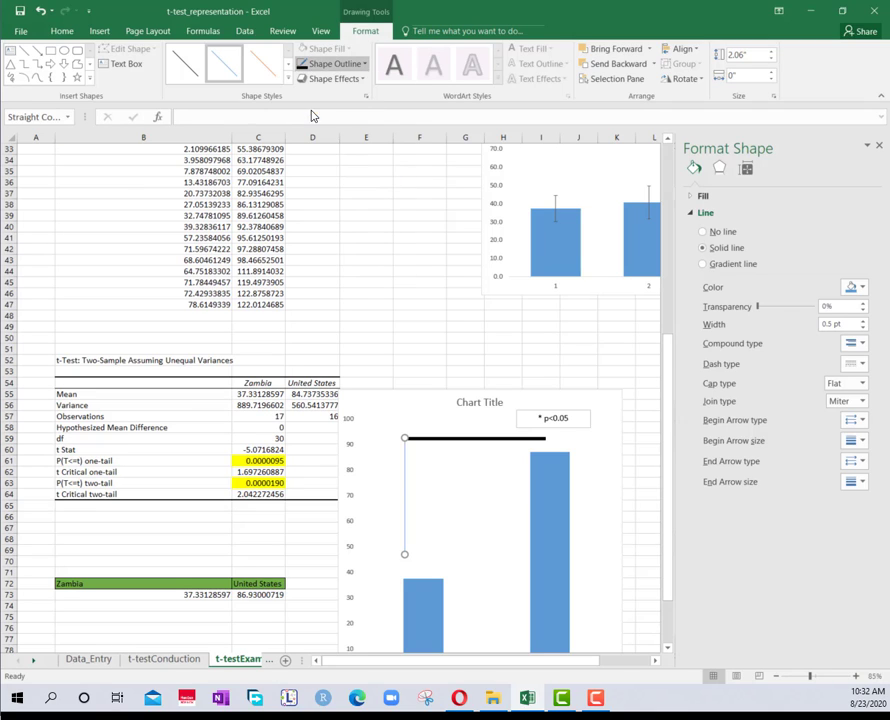
left_click(333, 63)
mouse_move(320, 231)
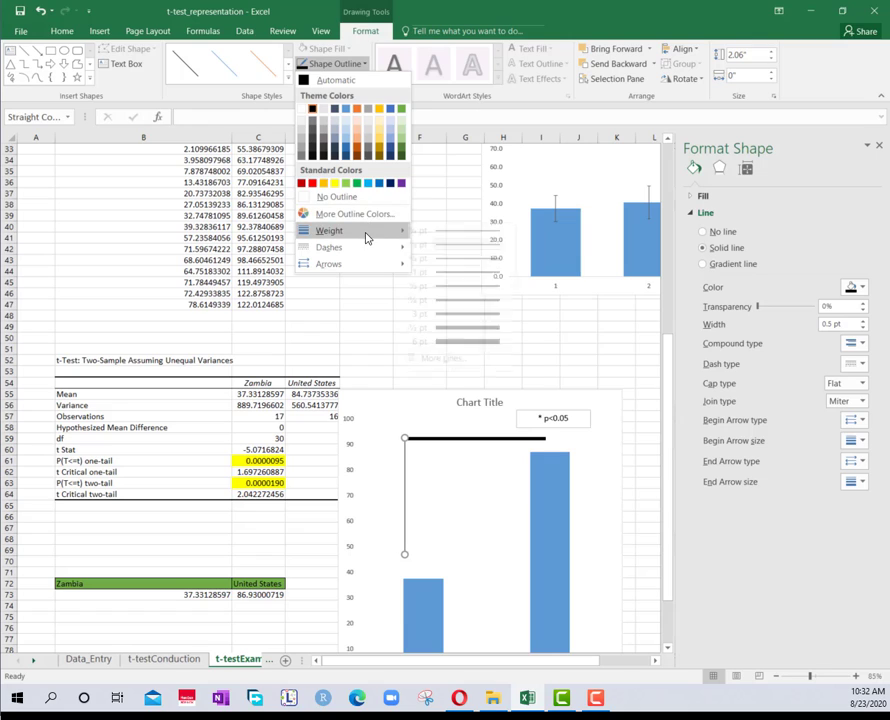
left_click(466, 314)
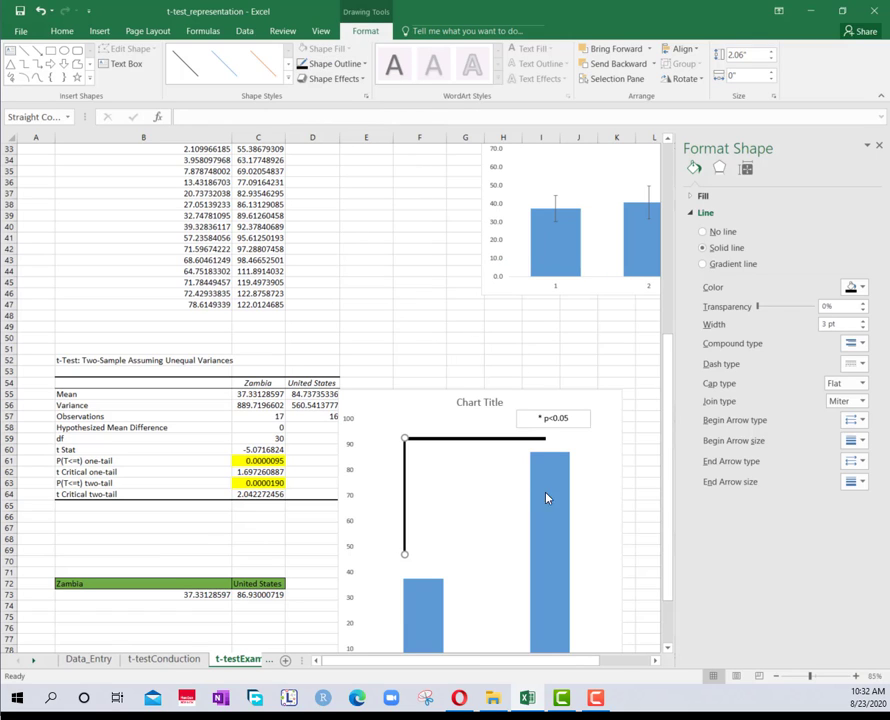
Step: Connect the United States column's top to the horizontal line with a vertical line about 0.23" long, black and 3 pt thick
left_click(514, 440)
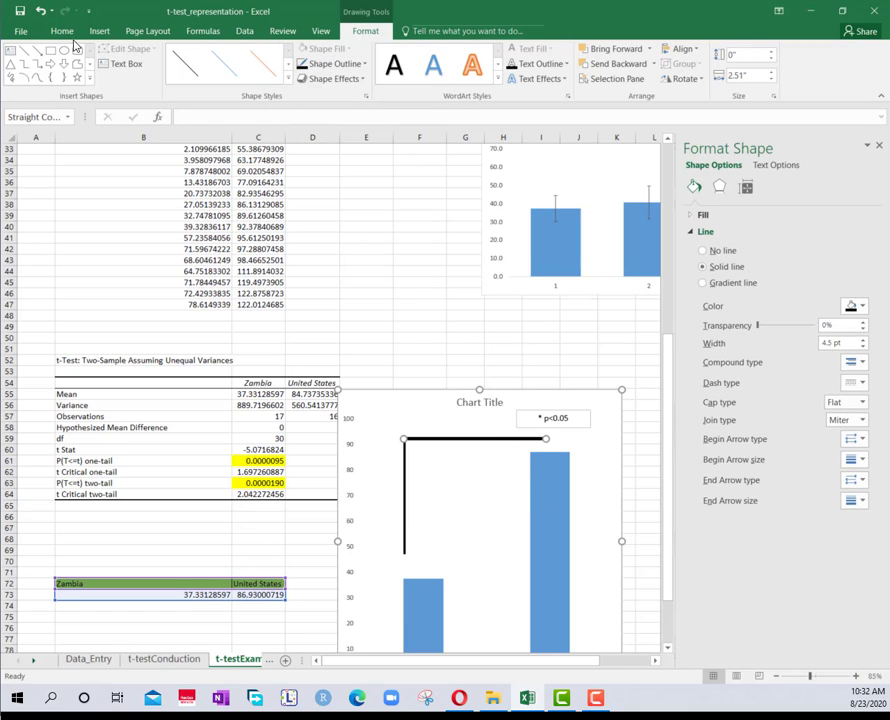
left_click(11, 49)
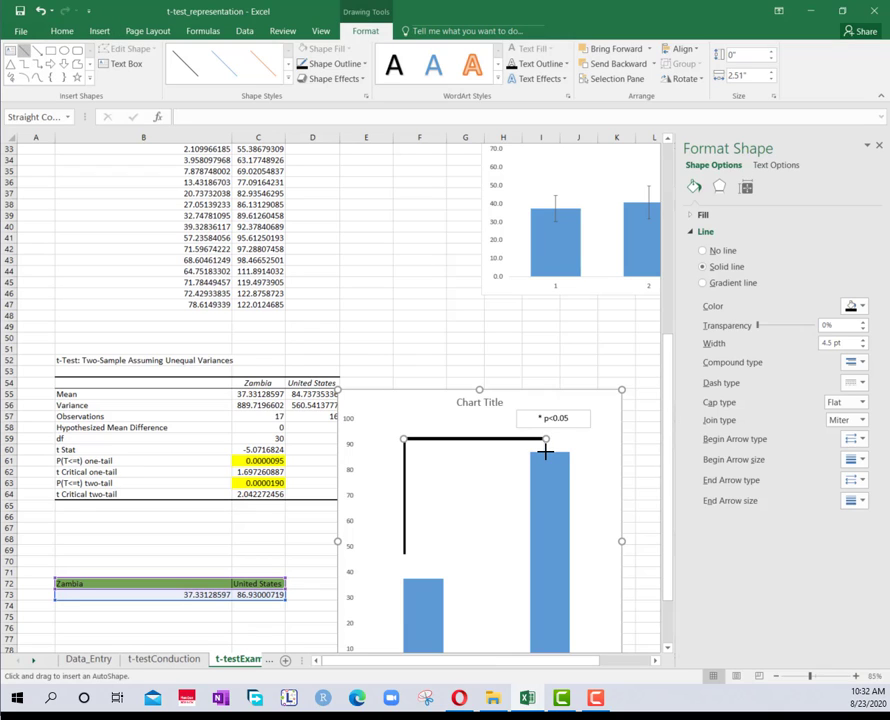
left_click_drag(545, 452, 544, 439)
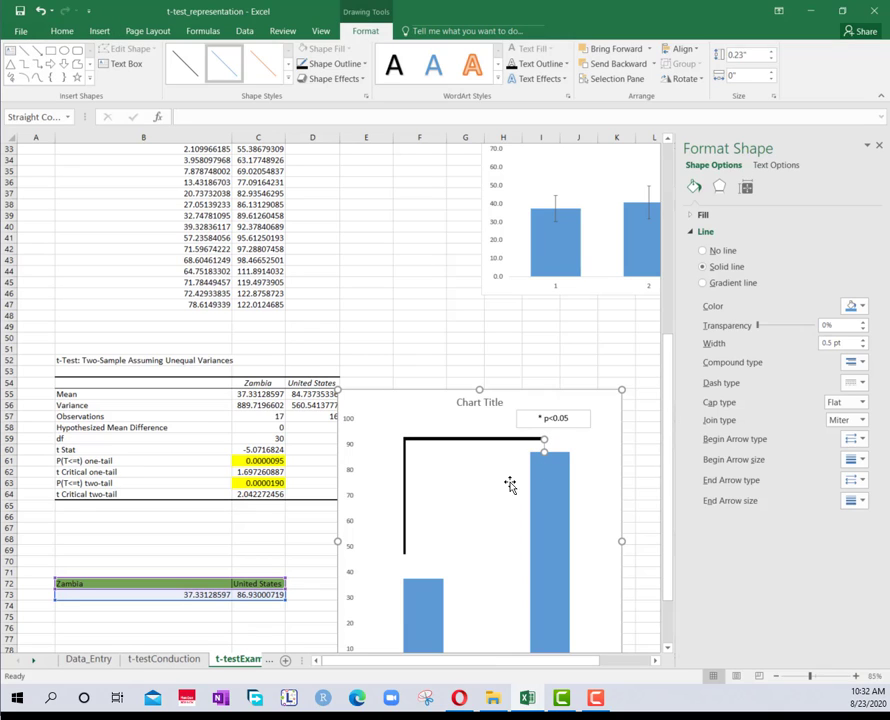
left_click(333, 63)
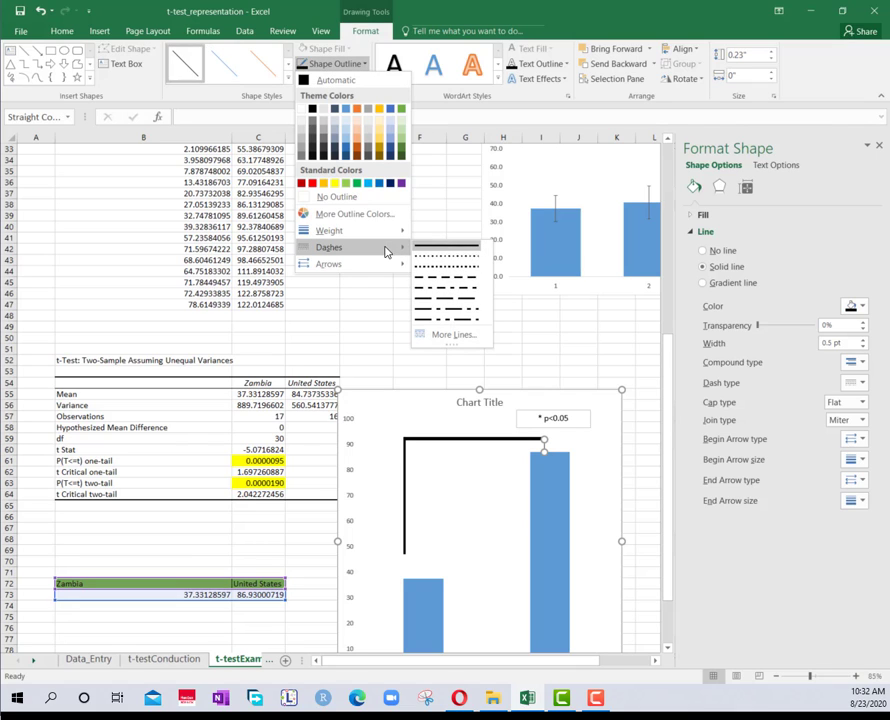
mouse_move(395, 231)
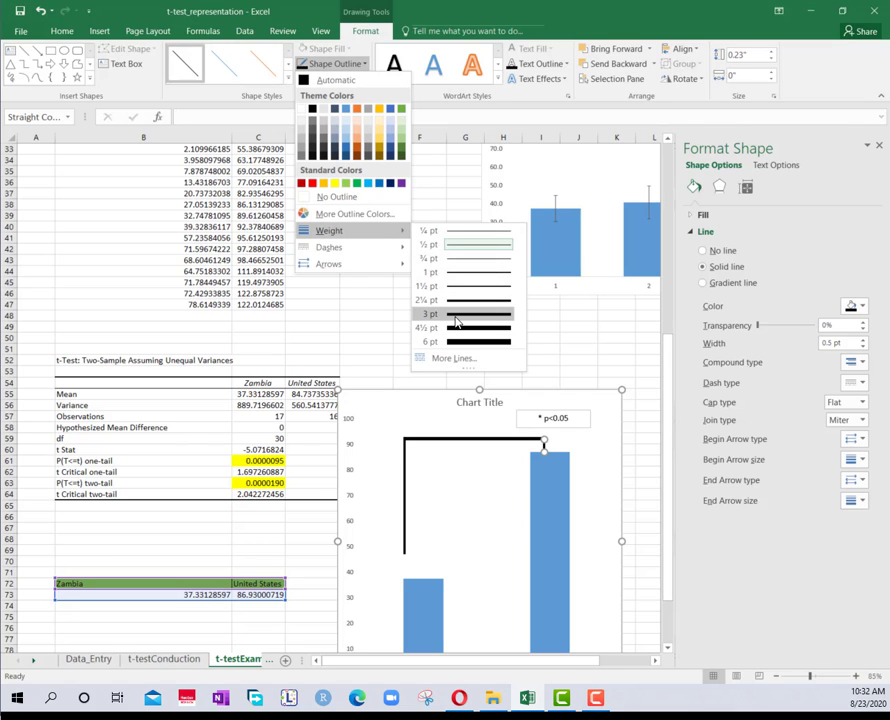
left_click(456, 320)
left_click(650, 481)
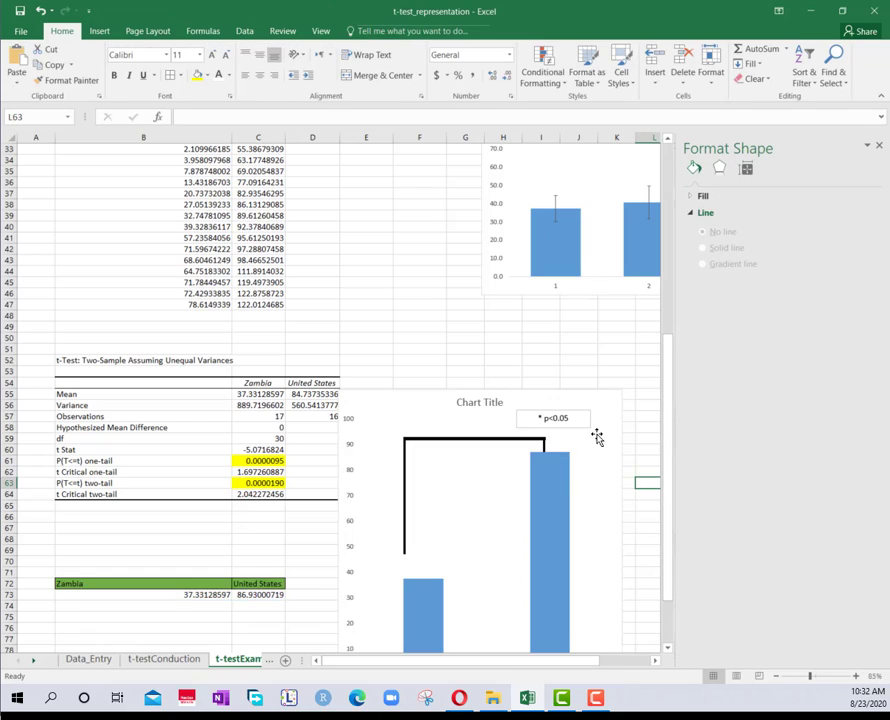
Step: Nudge the short vertical line above the United States column sideways to line up with the horizontal line's end
scroll(596, 437, "down", 3)
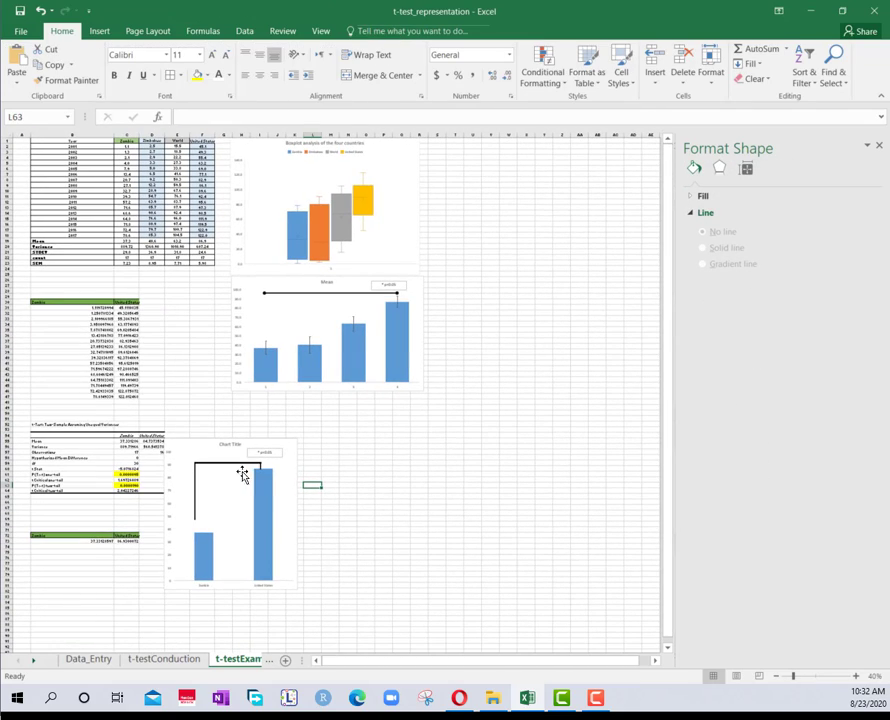
scroll(242, 475, "up", 3)
left_click(507, 601)
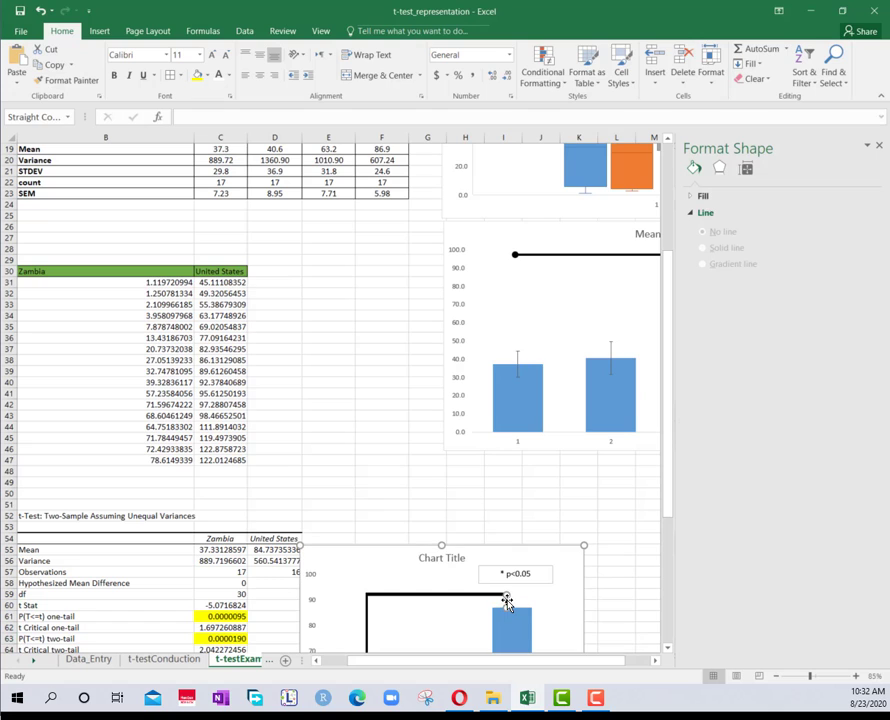
left_click(606, 572)
left_click(406, 491)
scroll(408, 495, "down", 3)
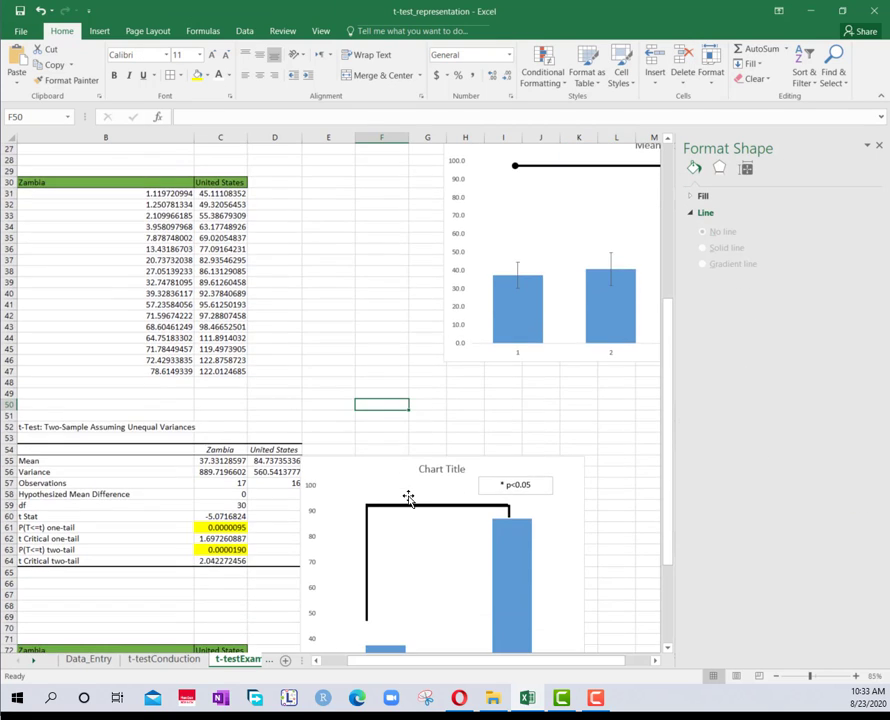
Step: Review the annotated two-country column chart and the yearly country data on the AnalysisExample sheet
scroll(418, 529, "down", 3)
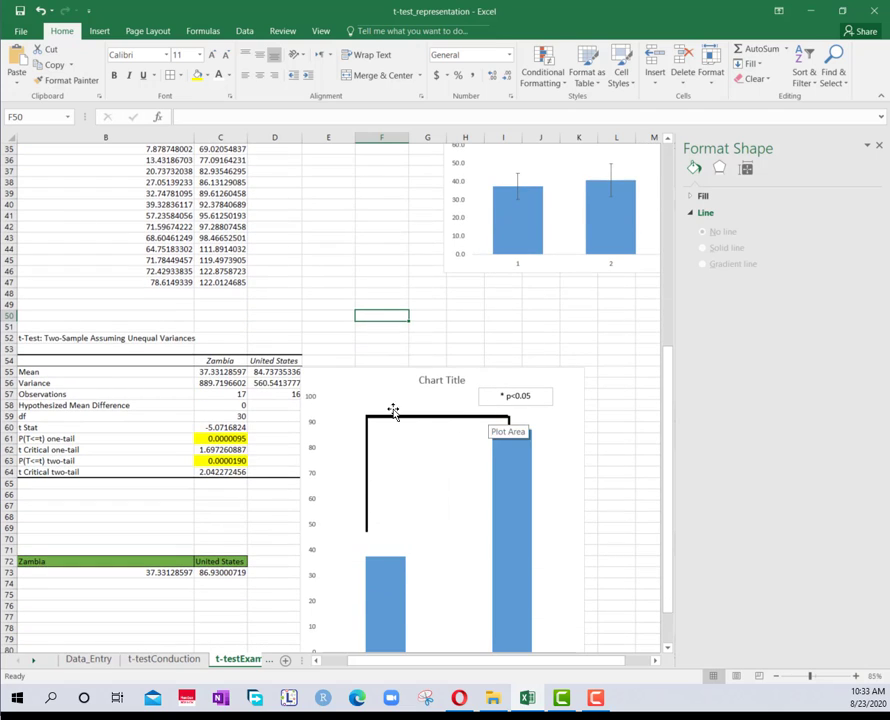
scroll(264, 579, "down", 3)
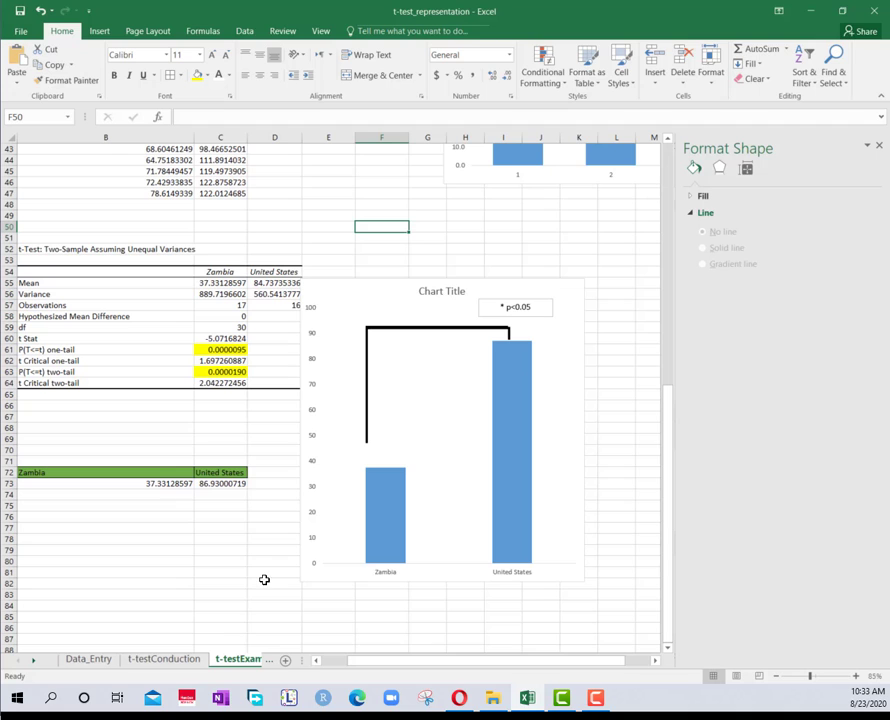
left_click(274, 661)
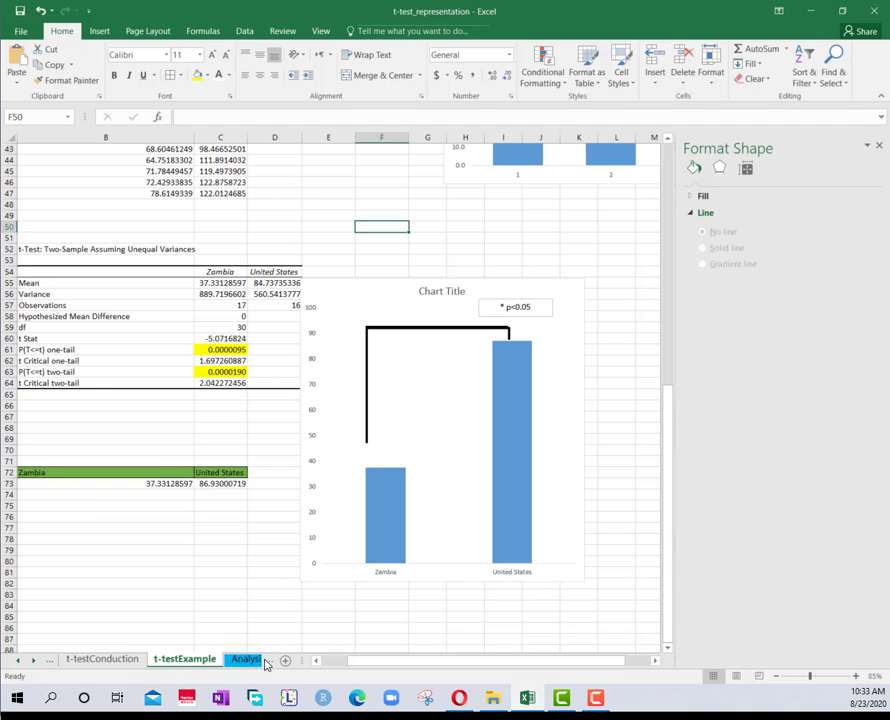
left_click(262, 661)
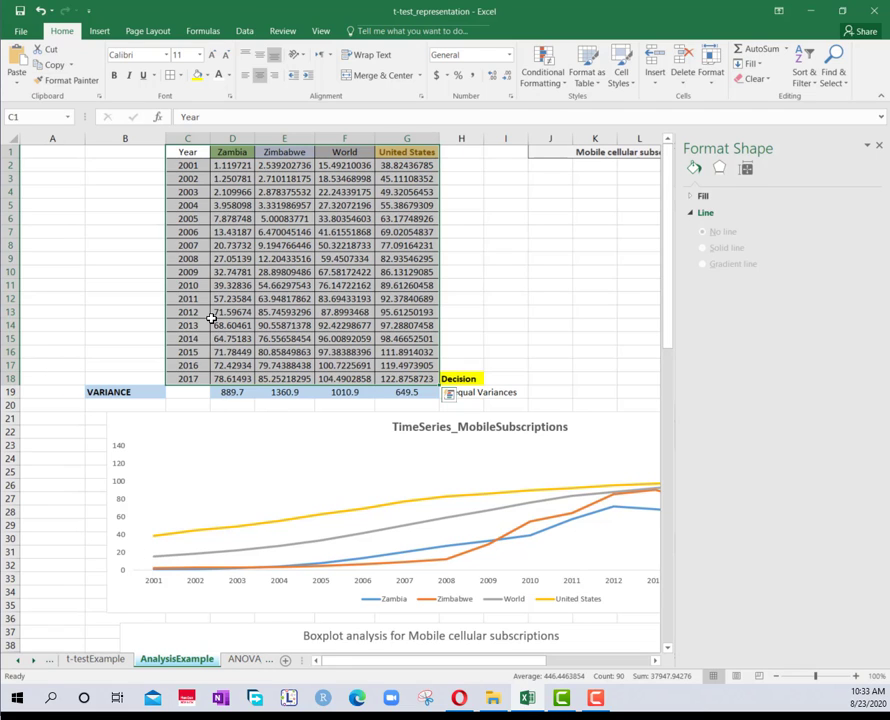
left_click(229, 155)
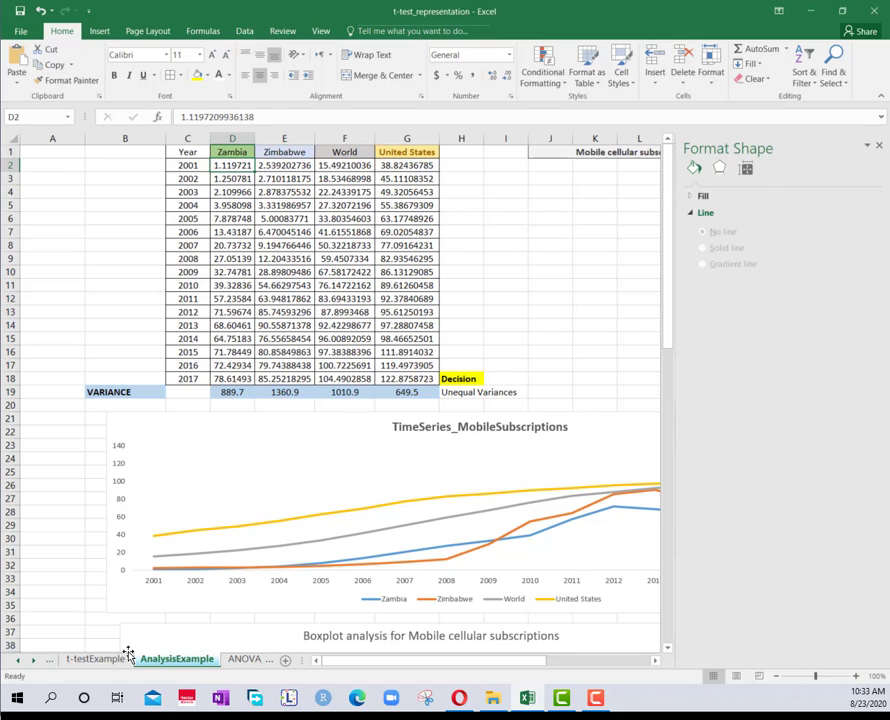
left_click(91, 659)
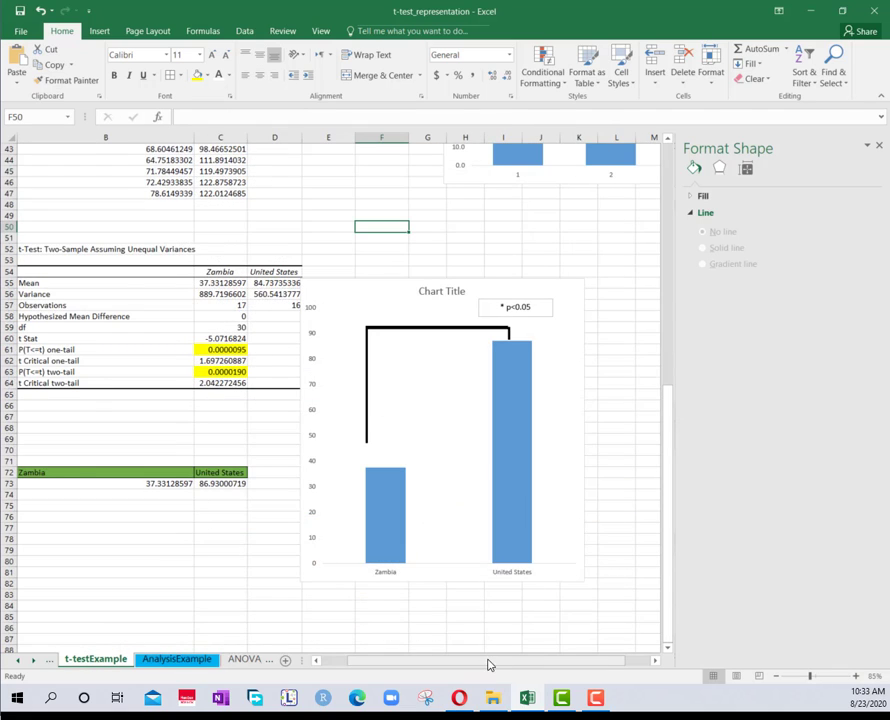
Step: Insert a line chart of the yearly data for all four groups (B1:F18) on the t-testExample sheet
scroll(225, 564, "up", 13)
scroll(225, 564, "up", 1)
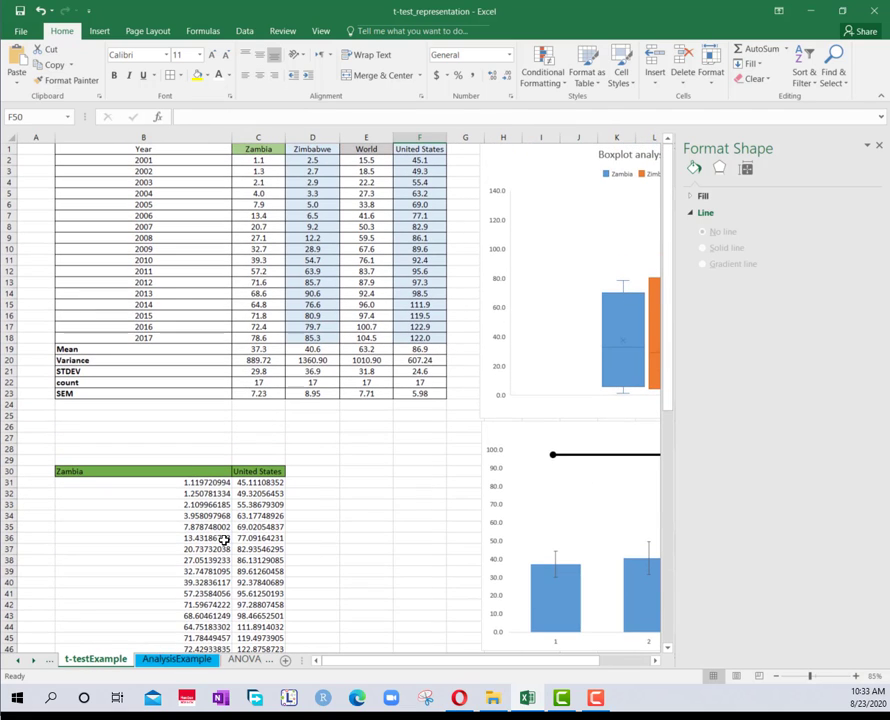
left_click_drag(257, 150, 420, 338)
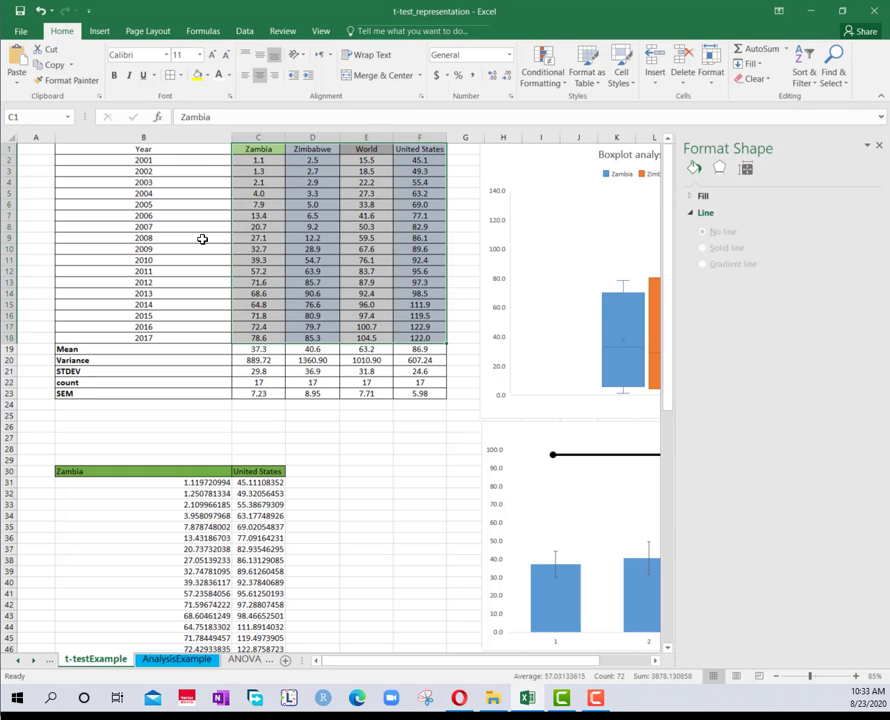
left_click_drag(179, 150, 416, 340)
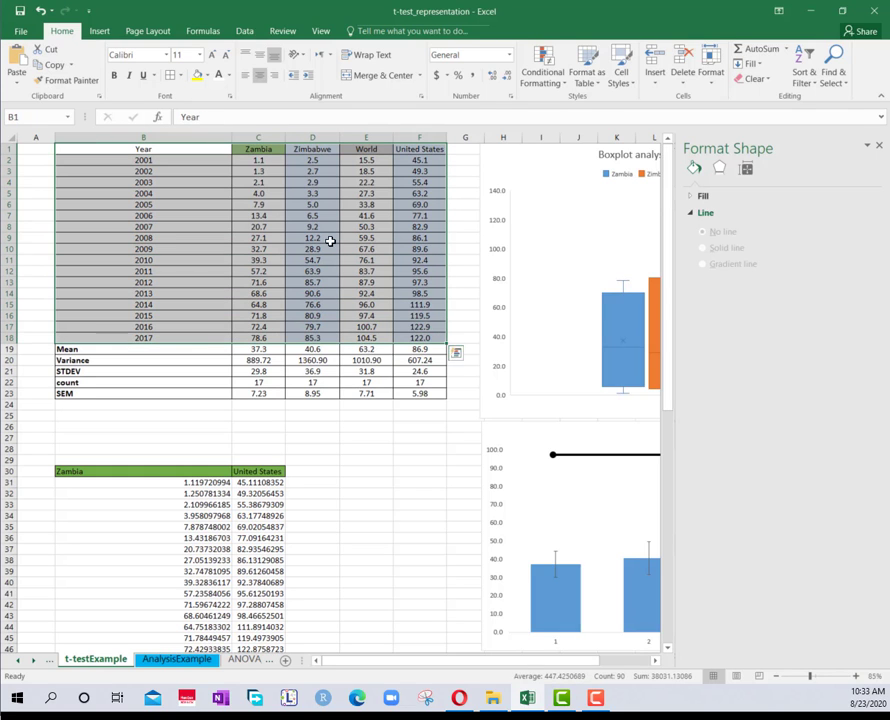
left_click(99, 31)
left_click(340, 68)
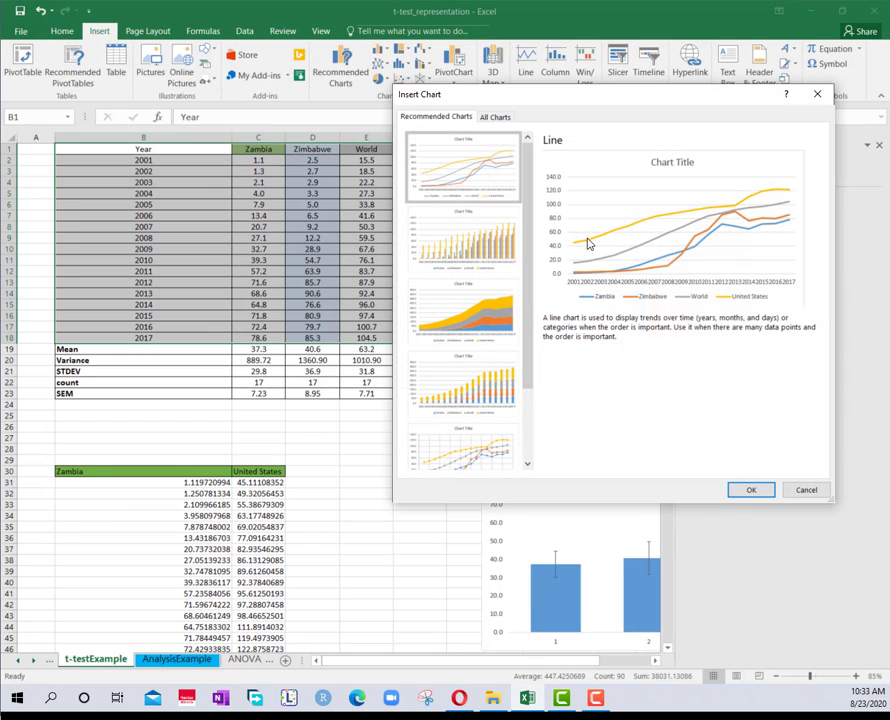
left_click(494, 462)
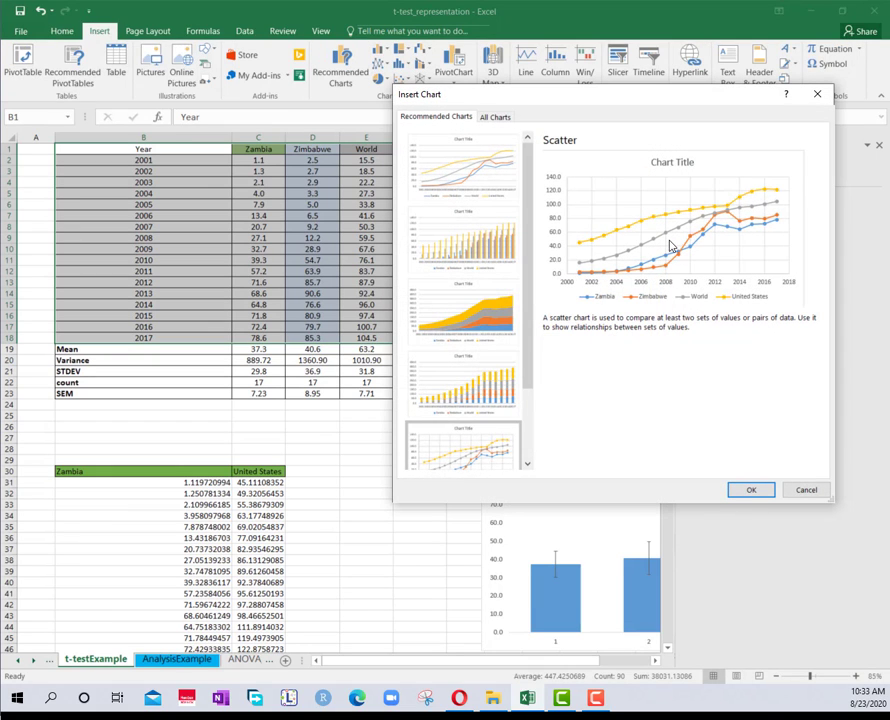
left_click(499, 171)
left_click(752, 490)
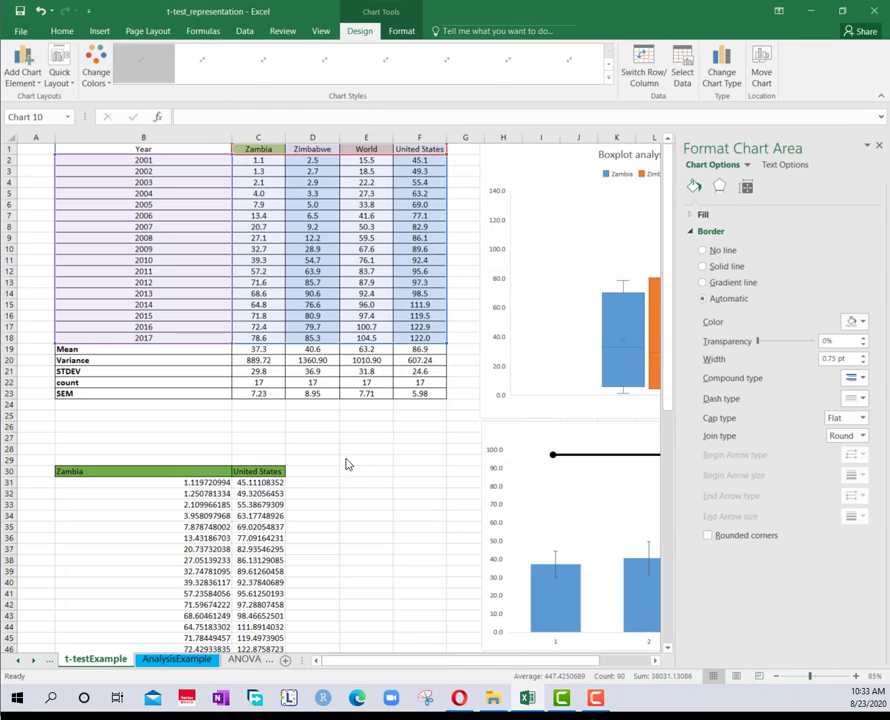
Step: Move the line chart below the Zambia and United States means table and enlarge it to about columns B–I, rows 78–99
left_click_drag(288, 342, 172, 486)
scroll(172, 488, "down", 11)
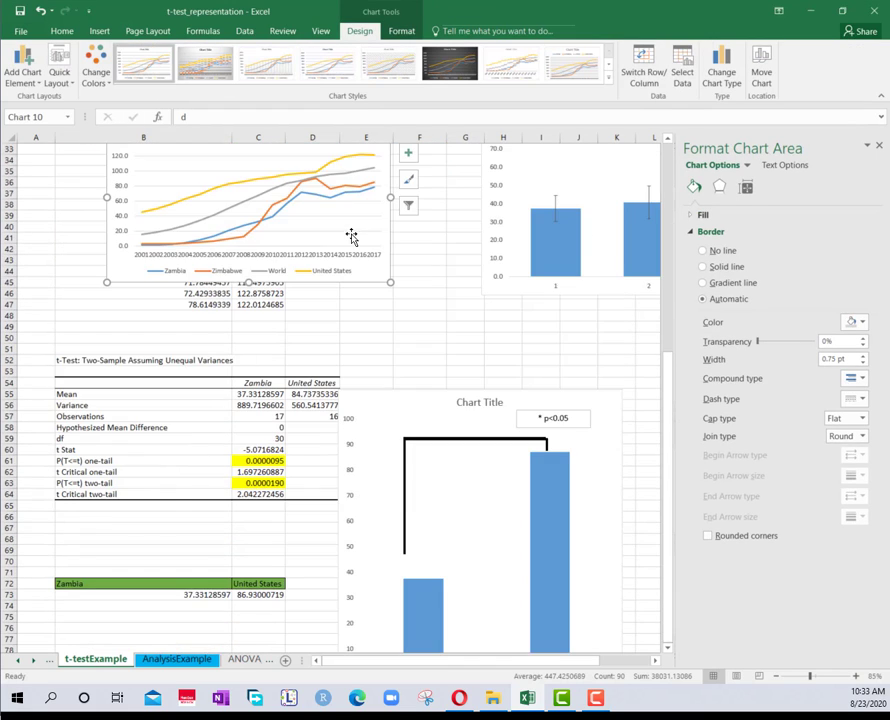
scroll(130, 200, "up", 3)
left_click_drag(176, 216, 159, 623)
scroll(188, 516, "down", 8)
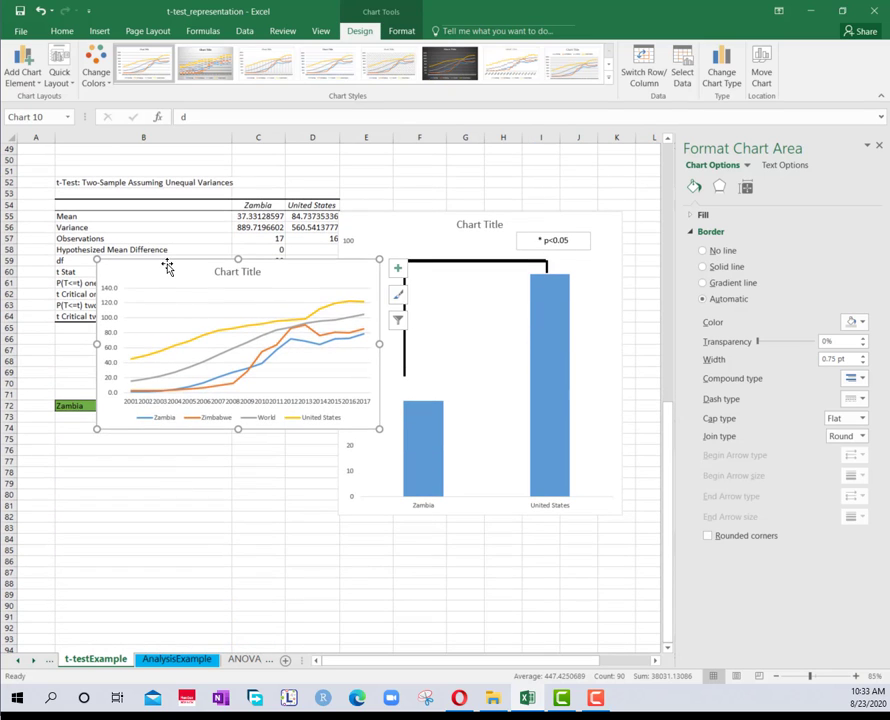
left_click_drag(167, 267, 141, 461)
scroll(148, 462, "down", 8)
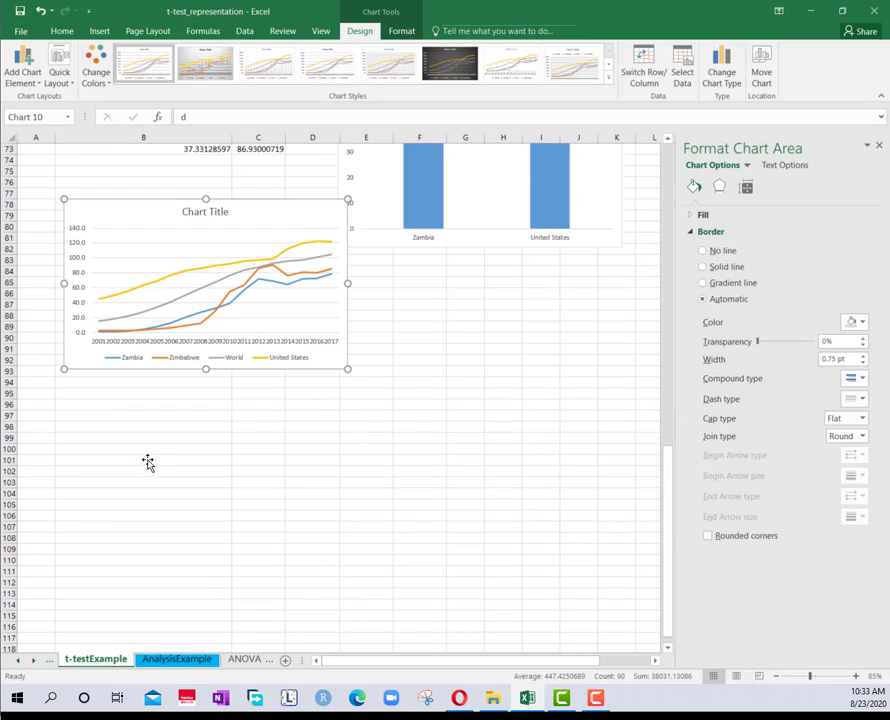
left_click_drag(347, 370, 546, 439)
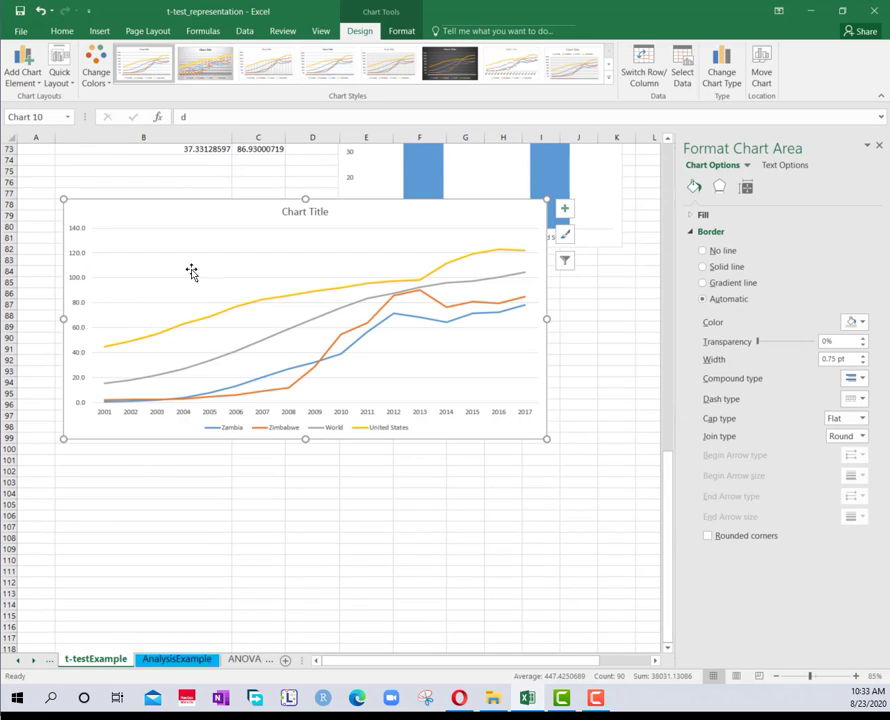
Step: Delete the four-group line chart from the t-testExample sheet
left_click(244, 231)
key("Escape")
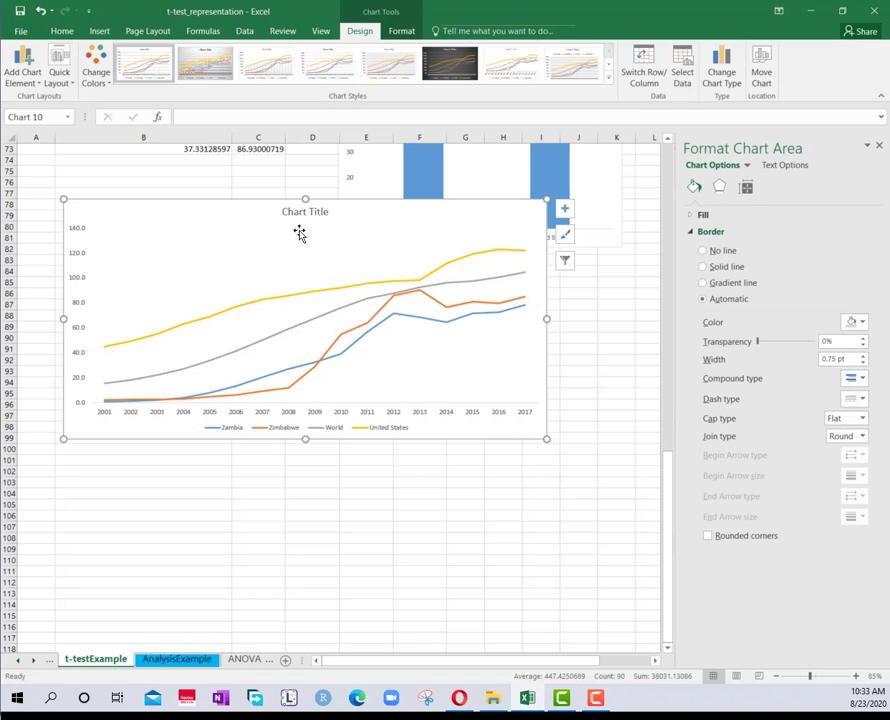
key("Delete")
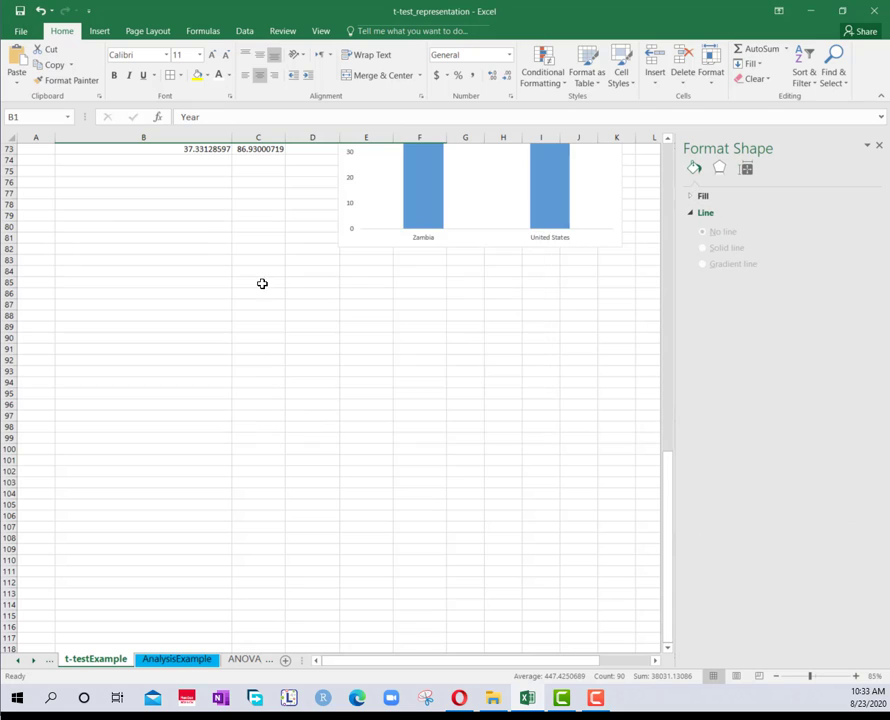
scroll(330, 318, "up", 20)
scroll(335, 322, "up", 1)
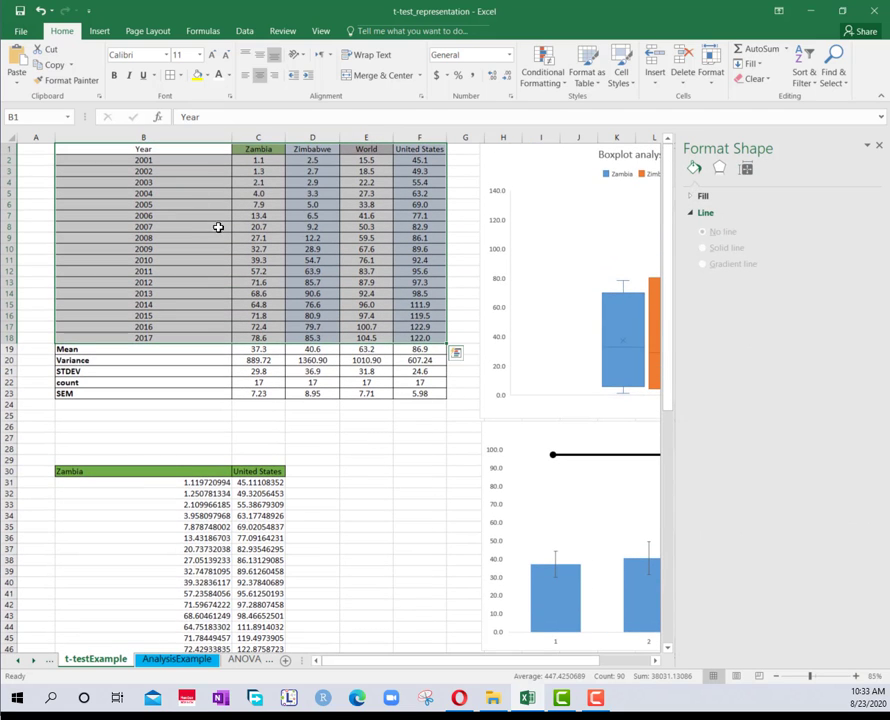
key("ctrl+c")
scroll(258, 288, "down", 19)
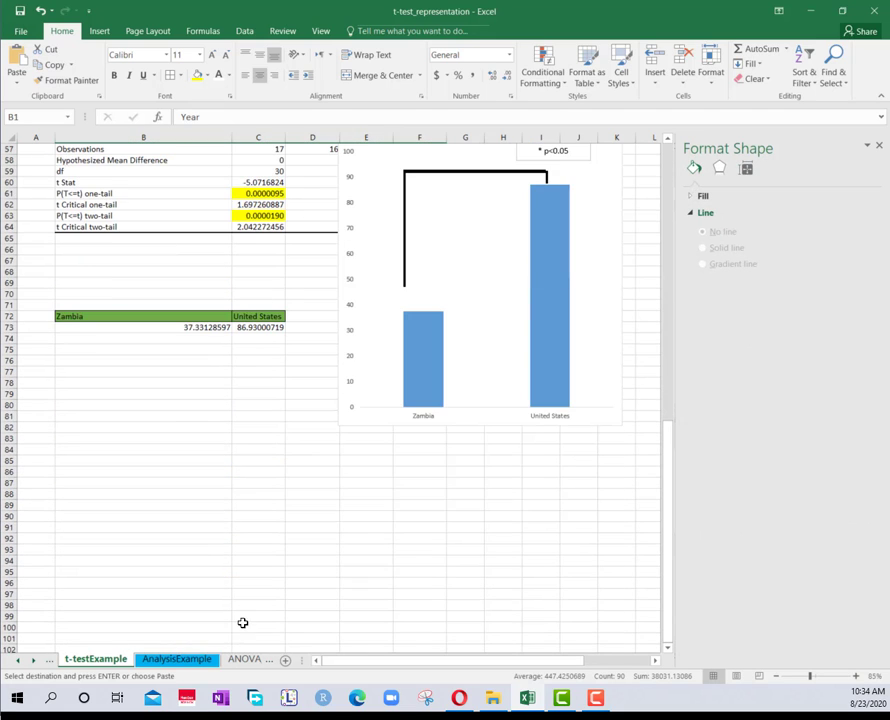
Step: Go to the ANOVA_PostHoc sheet and select cell B24 beneath the ANOVA conduction heading
left_click(237, 663)
scroll(210, 530, "up", 5)
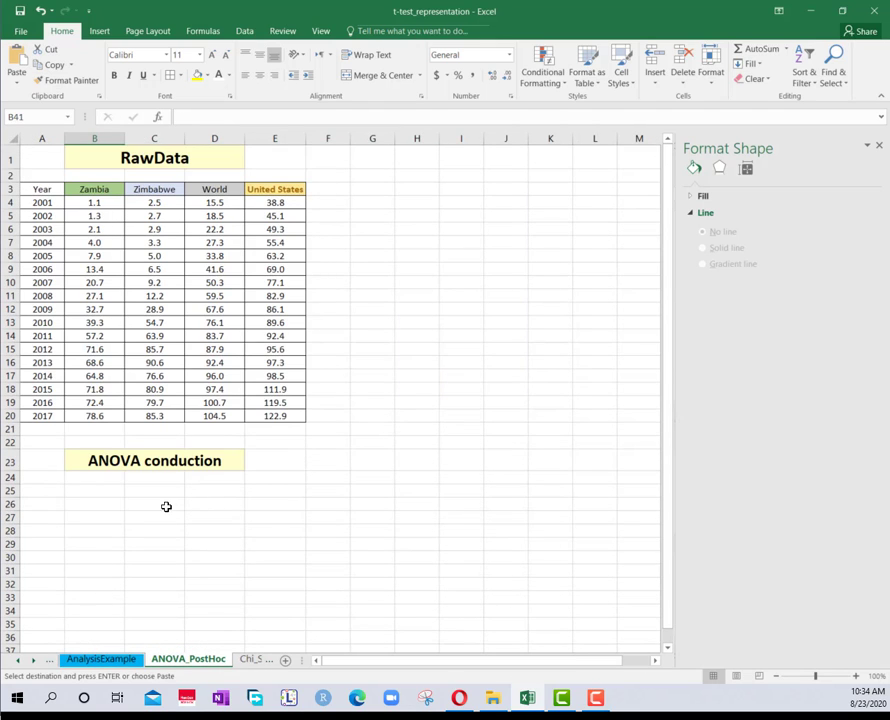
left_click_drag(54, 189, 284, 416)
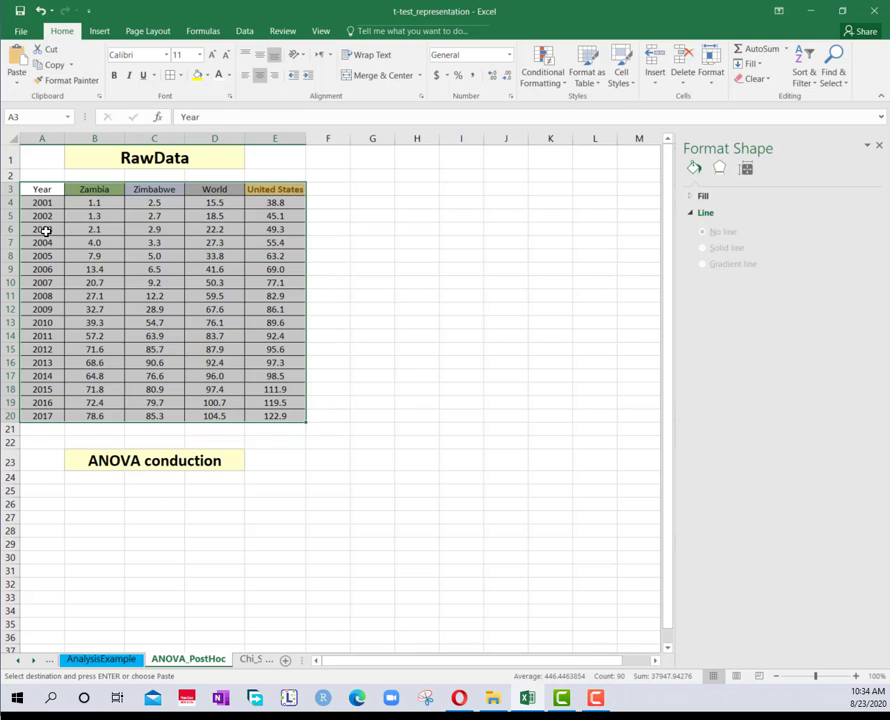
left_click(140, 462)
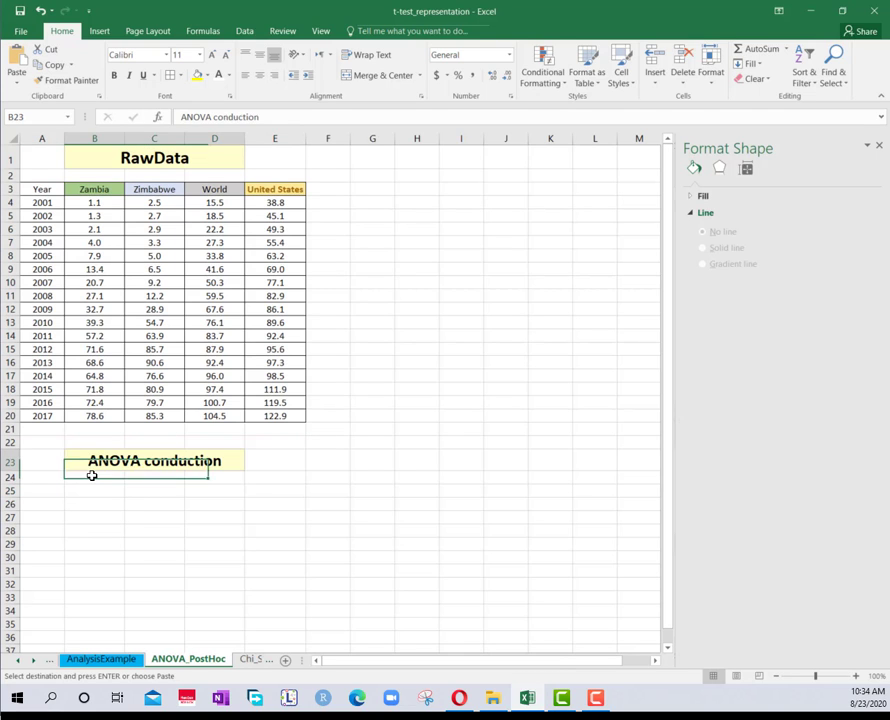
left_click(93, 479)
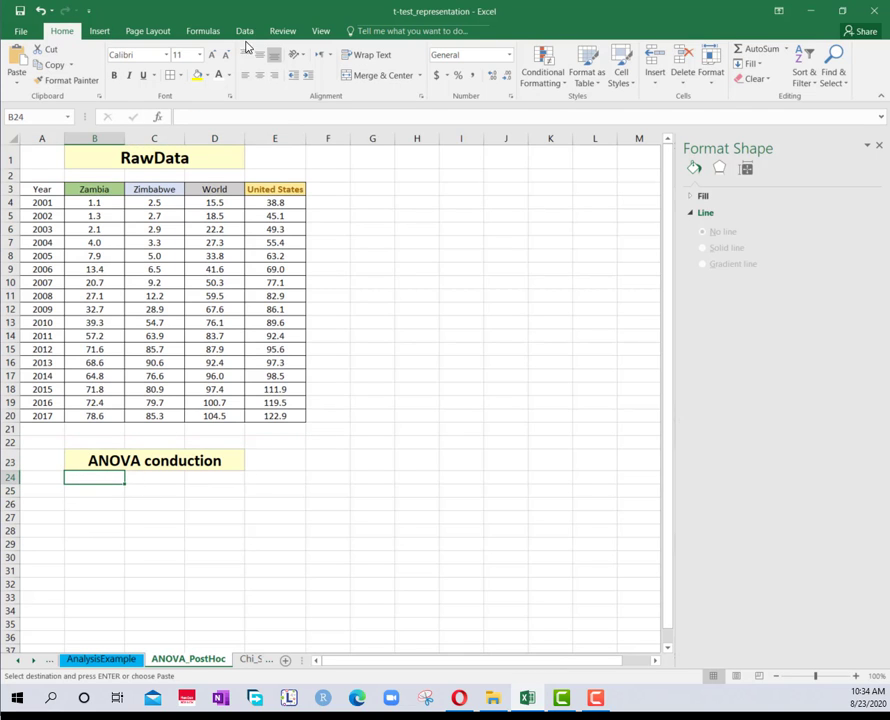
Step: Start the Anova: Single Factor tool from Data Analysis
left_click(244, 31)
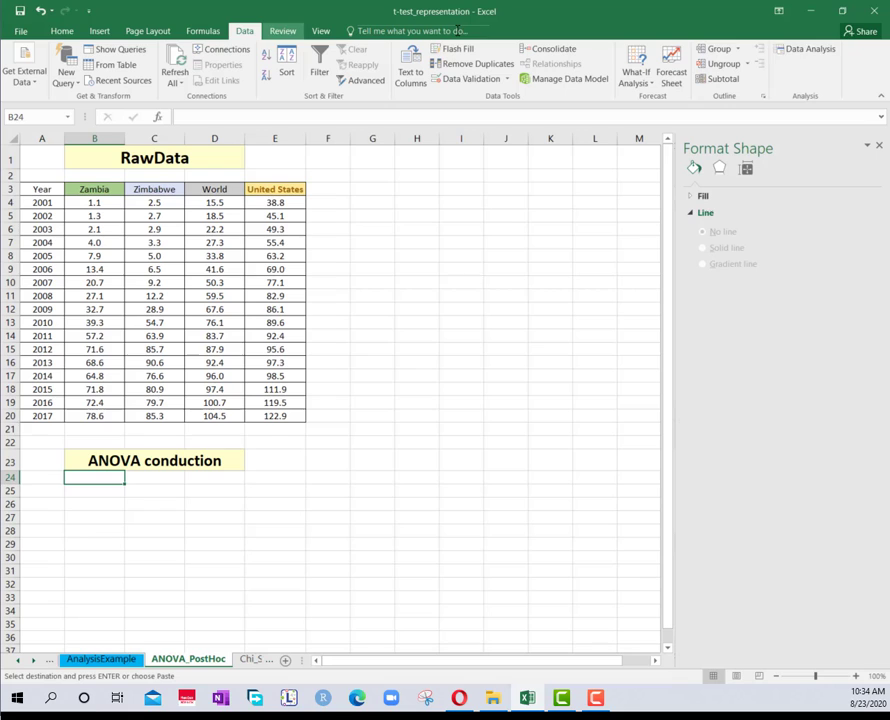
left_click(802, 59)
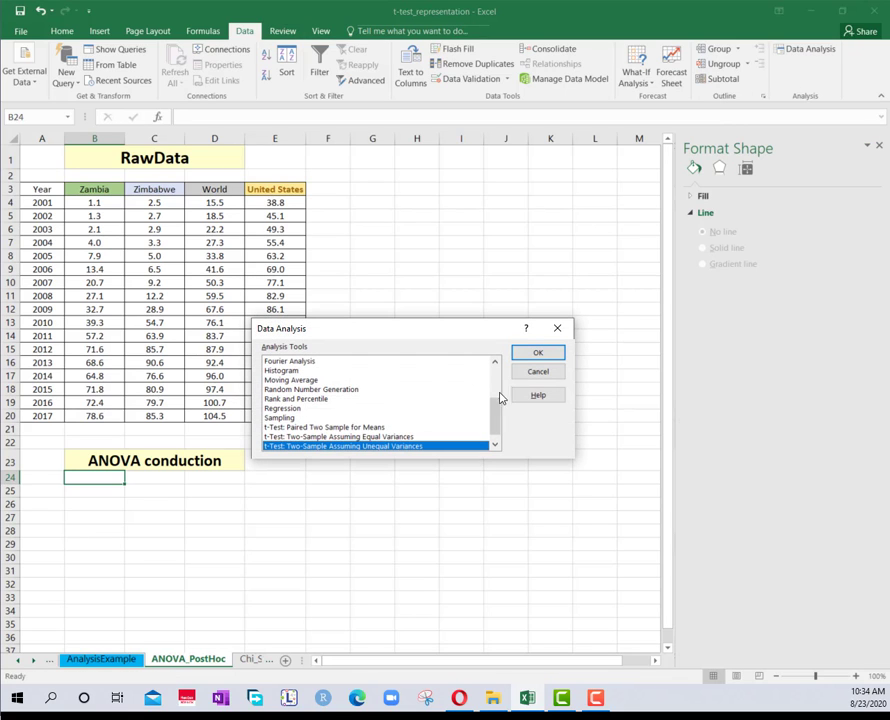
left_click_drag(499, 411, 499, 360)
left_click(318, 362)
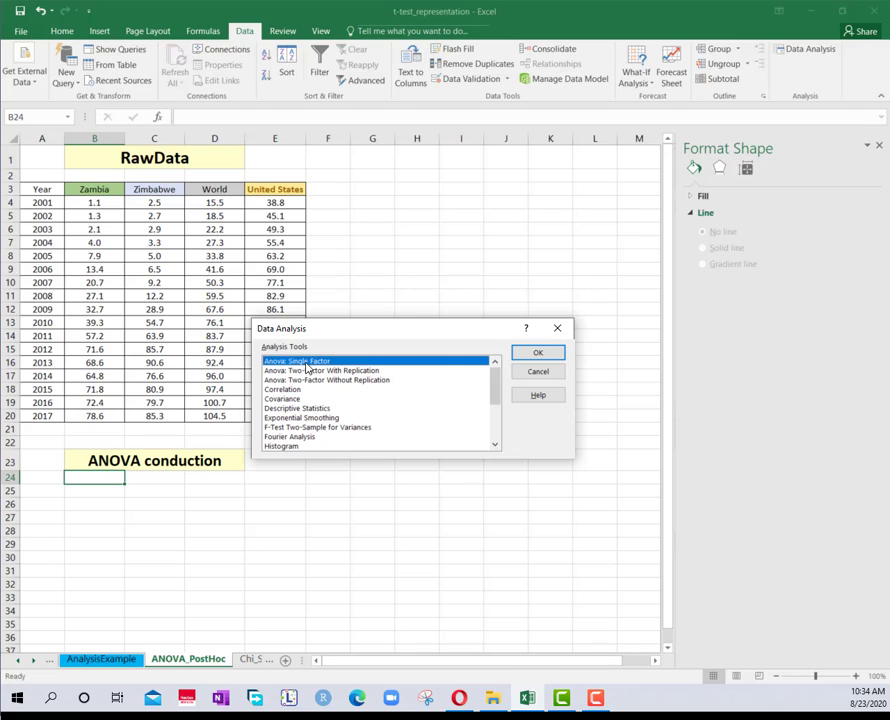
left_click(537, 351)
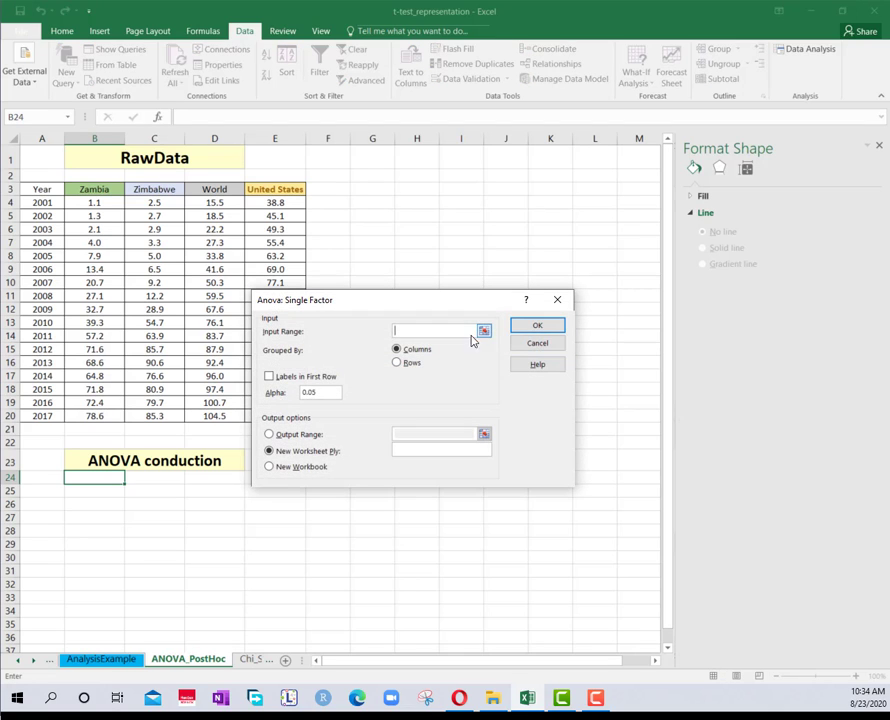
Step: Set the ANOVA input range to $B$3:$E$20, covering all four groups, with labels in the first row
left_click(485, 338)
left_click_drag(90, 197, 284, 414)
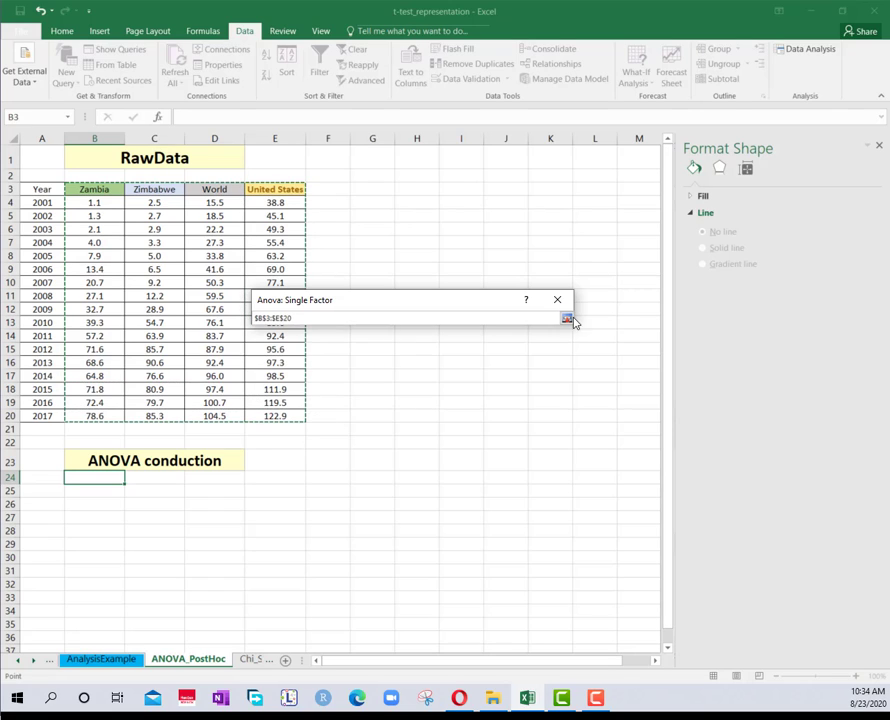
left_click(570, 319)
left_click(270, 377)
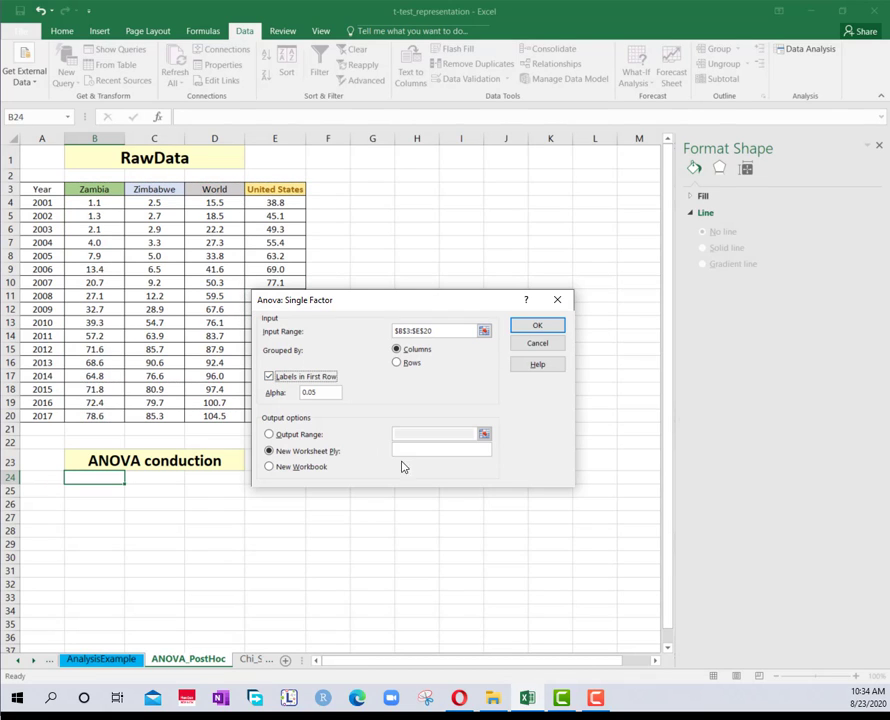
Step: Keep alpha at 0.05, set the output range to $B$24 and run the single-factor ANOVA
left_click_drag(363, 302, 440, 228)
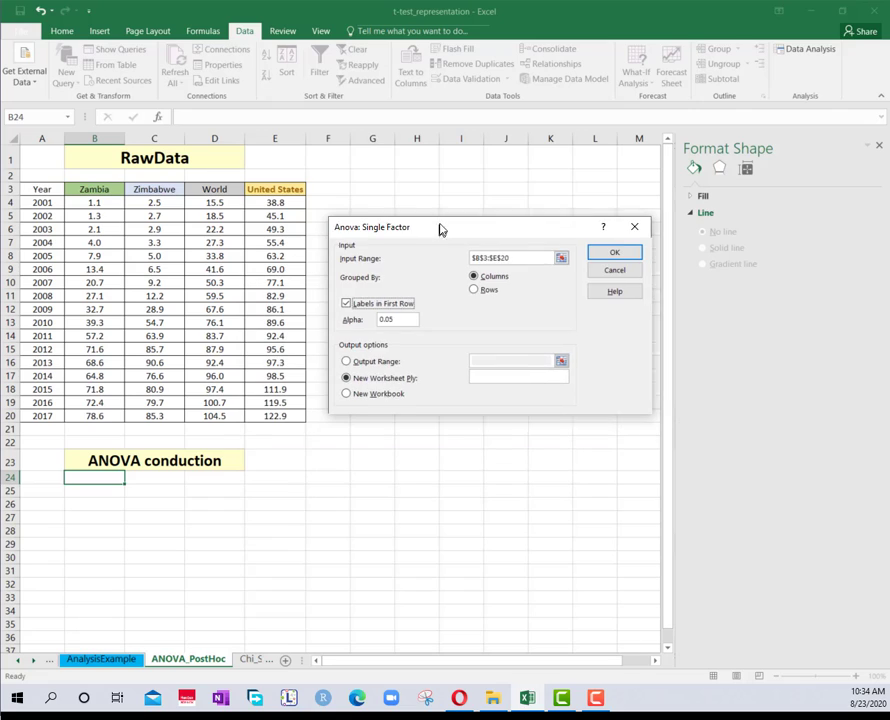
left_click_drag(398, 317, 352, 323)
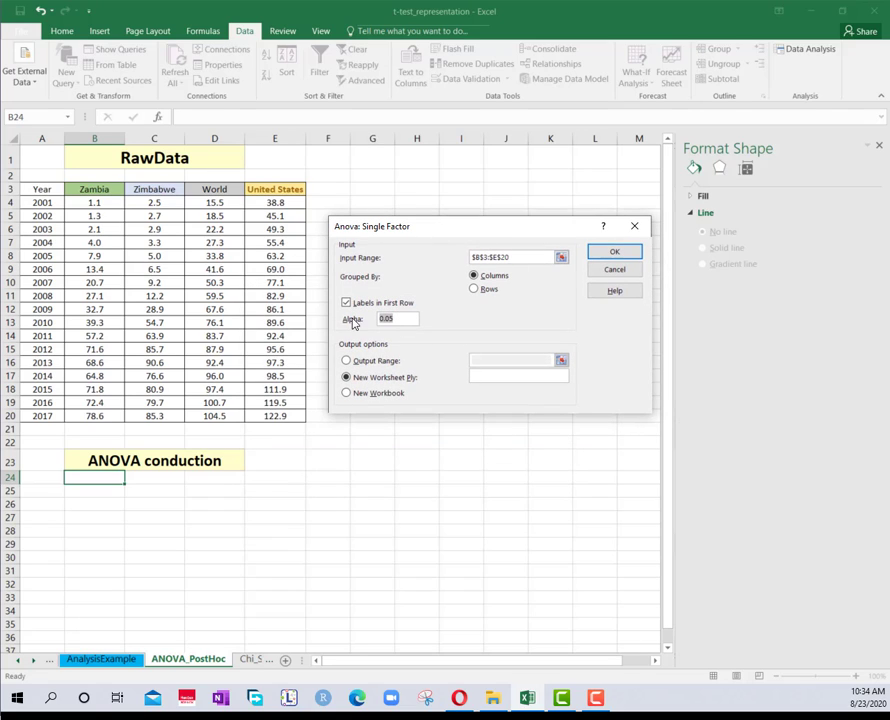
left_click(402, 321)
left_click(372, 360)
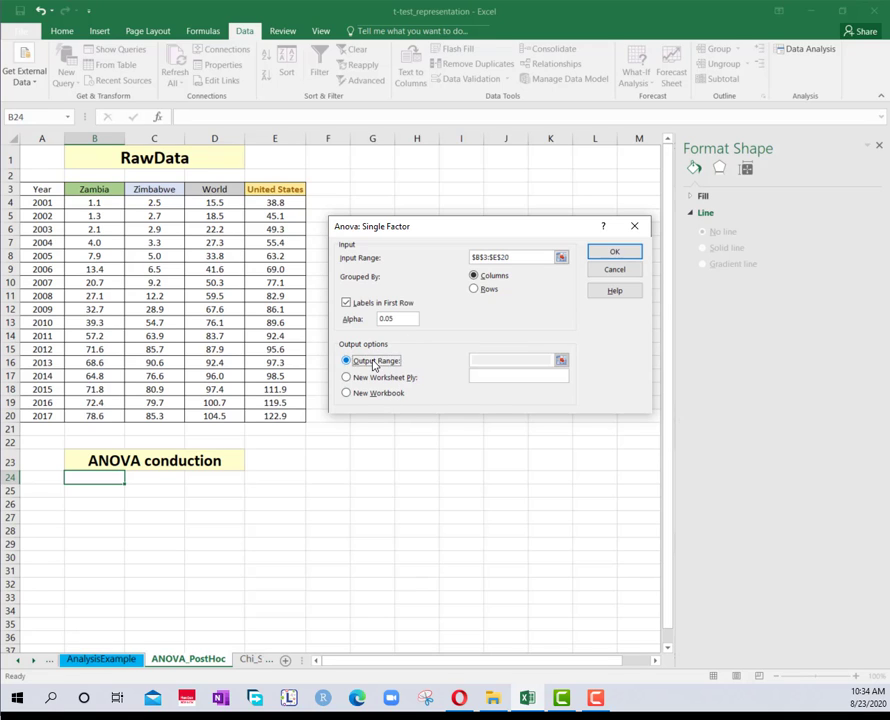
left_click(557, 358)
left_click(81, 480)
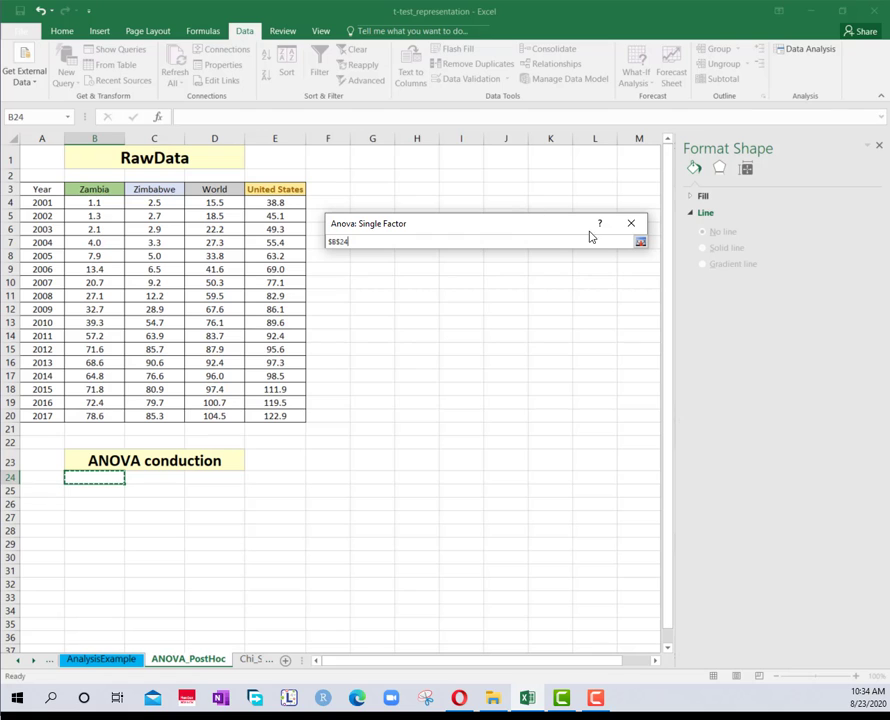
left_click(640, 242)
left_click(611, 248)
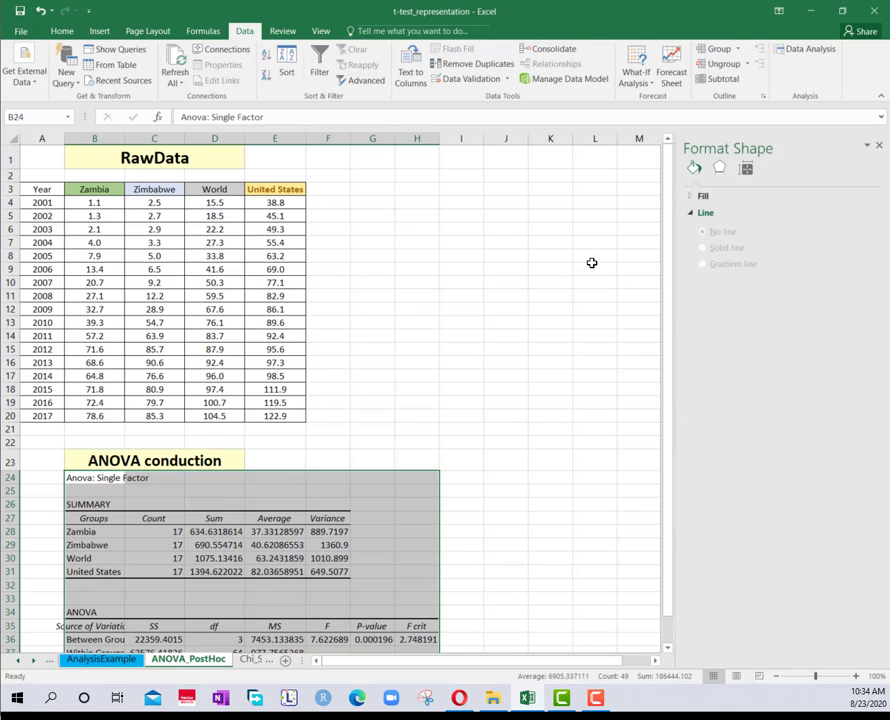
Step: Autofit column F to its contents and fill the ANOVA P-value cell G36 with yellow
left_click(356, 475)
scroll(372, 477, "down", 3)
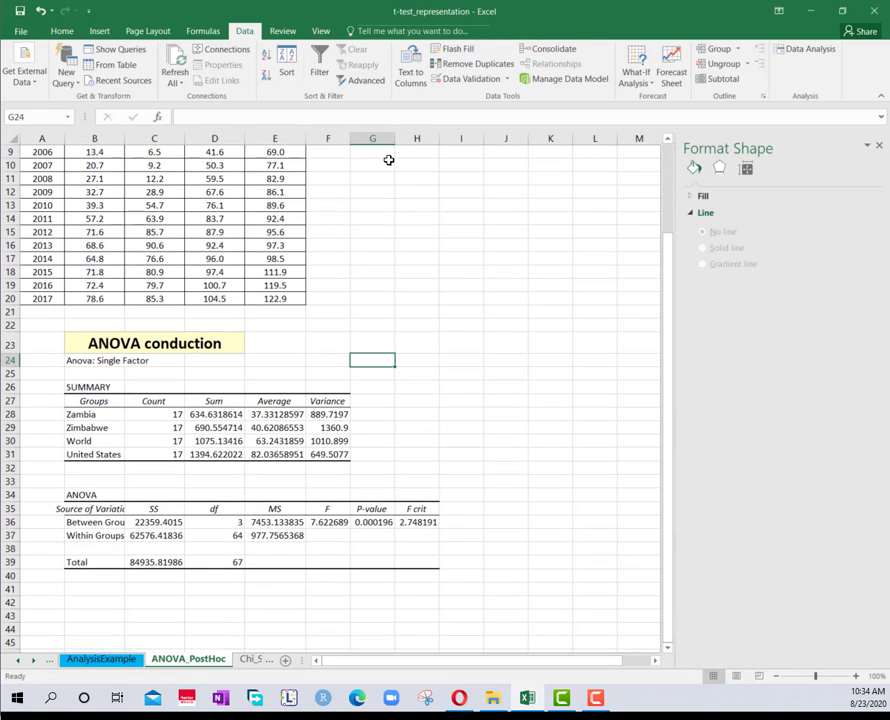
double_click(350, 139)
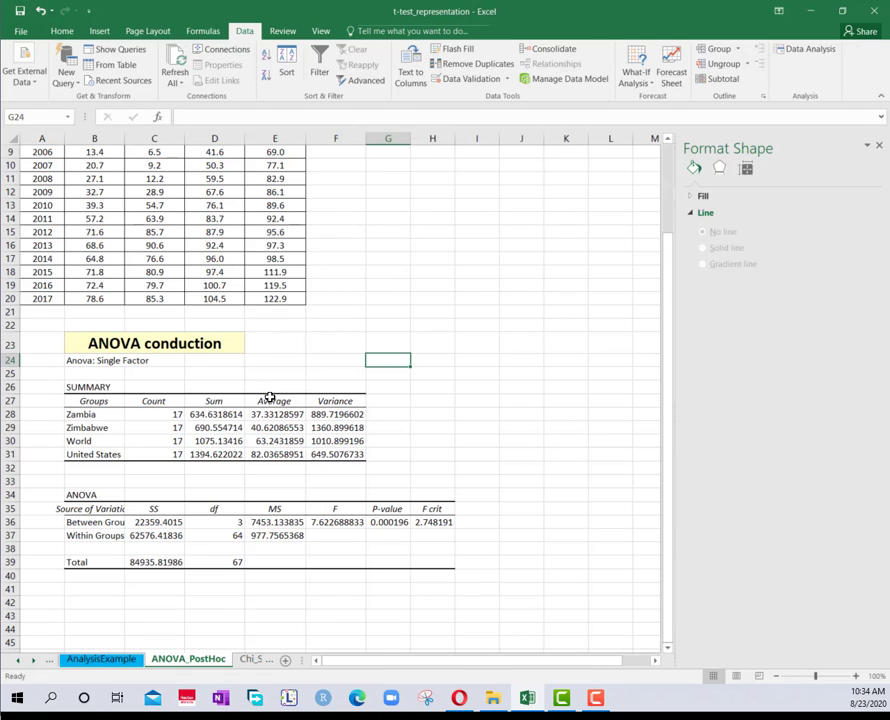
left_click(388, 522)
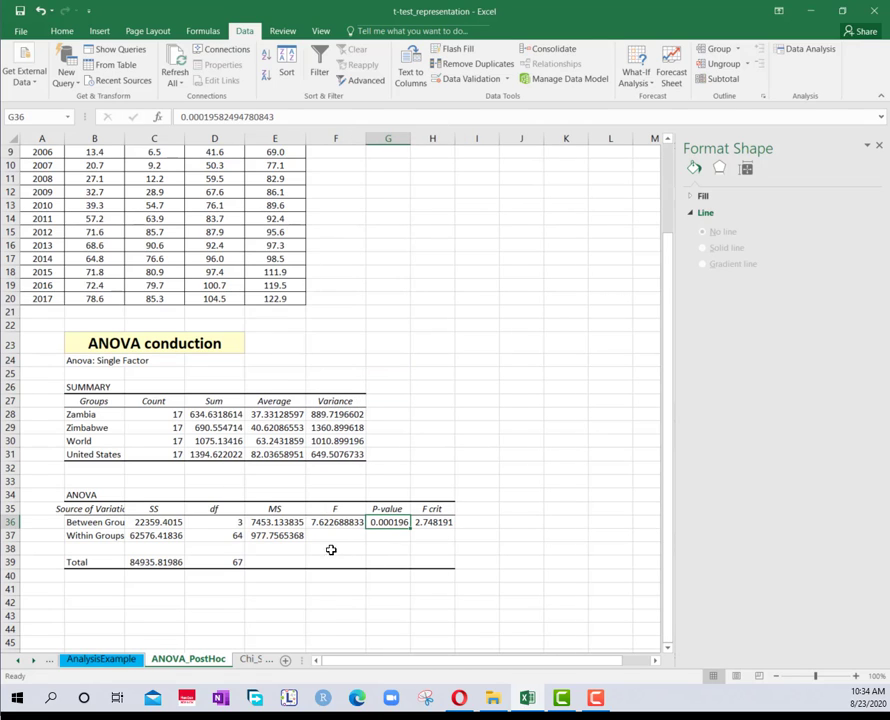
left_click(60, 31)
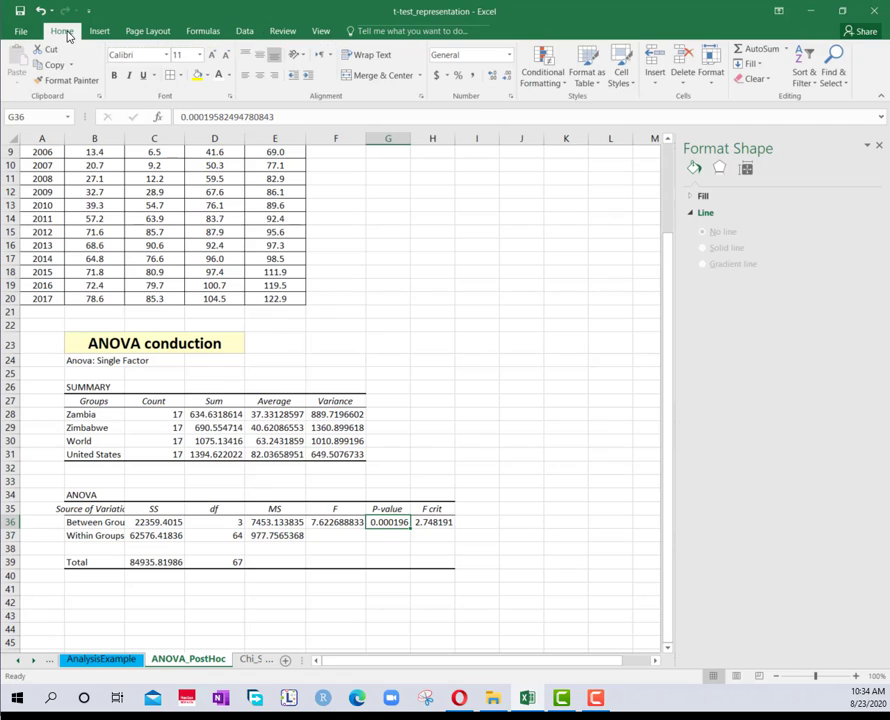
left_click(197, 76)
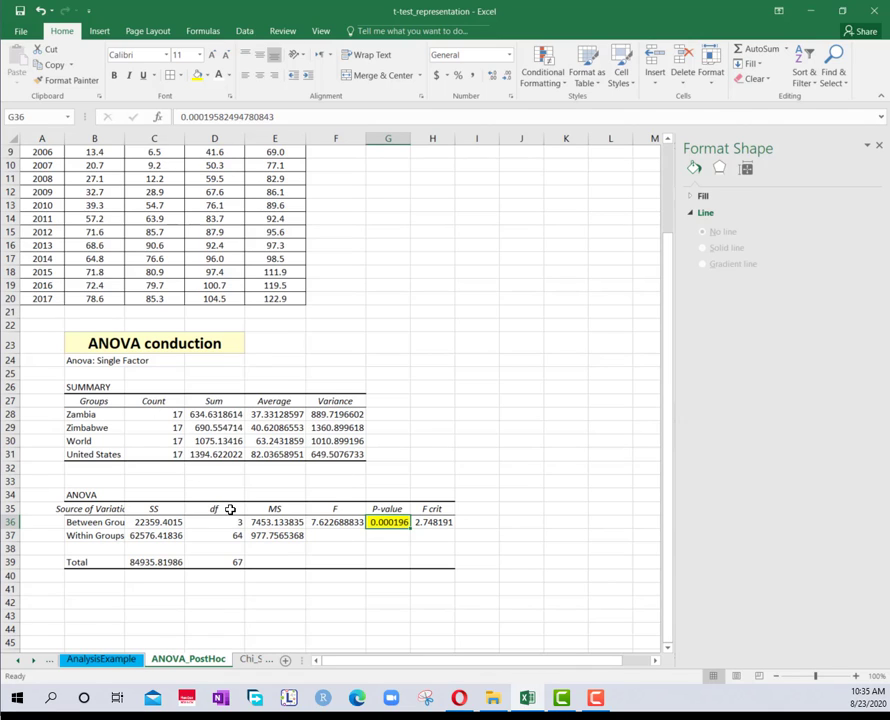
Step: Close the Format Shape pane to free up space beside the raw data table
scroll(230, 509, "down", 3)
scroll(230, 509, "down", 3)
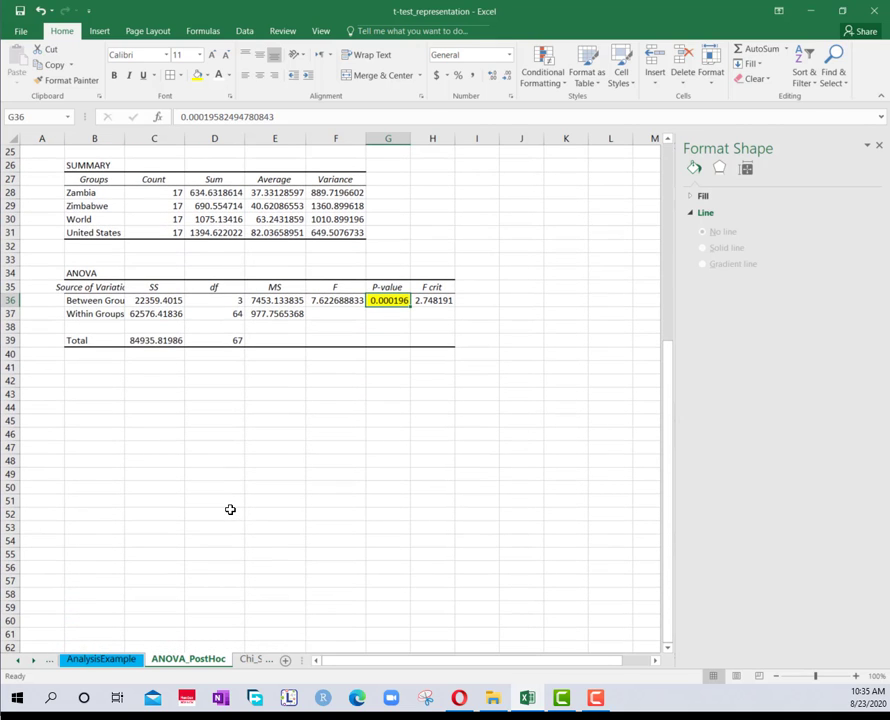
scroll(165, 420, "up", 3)
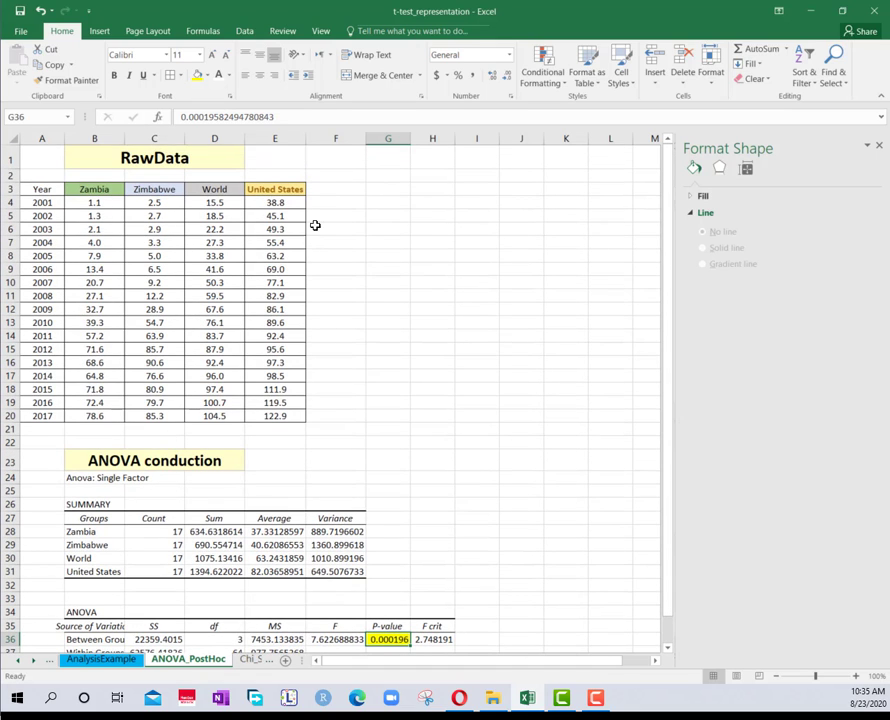
left_click(879, 145)
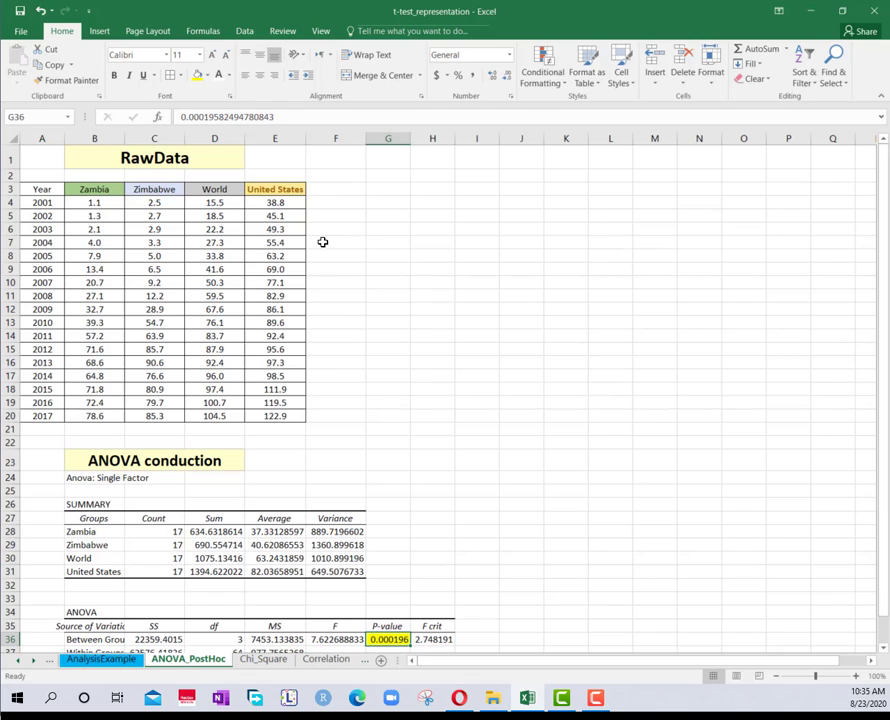
Step: Copy the Zambia and Zimbabwe headers from the raw data table into cells J2 and K2
left_click(473, 201)
left_click(524, 189)
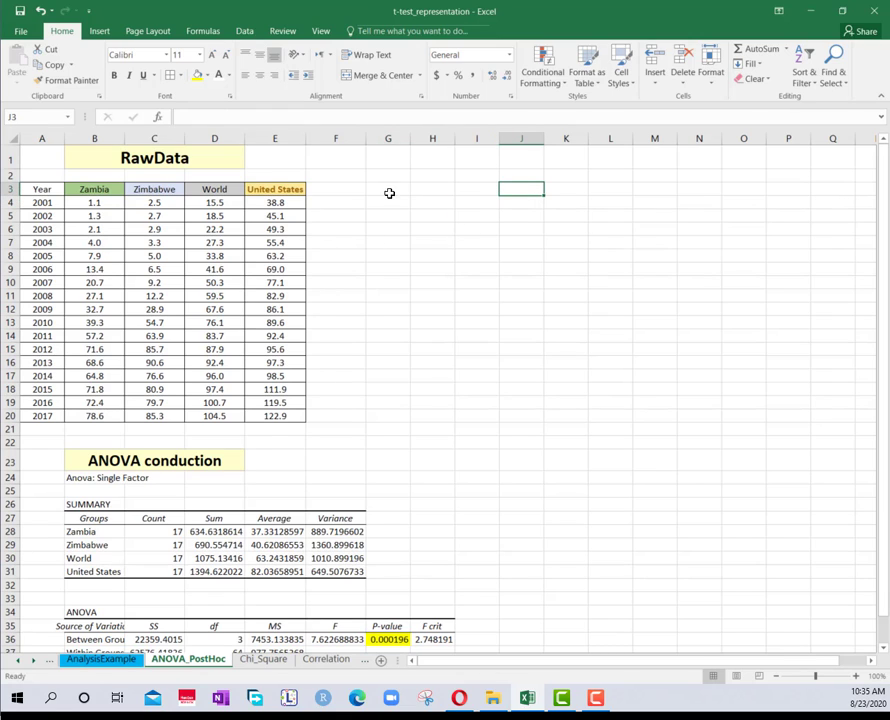
left_click(105, 197)
key("ctrl+c")
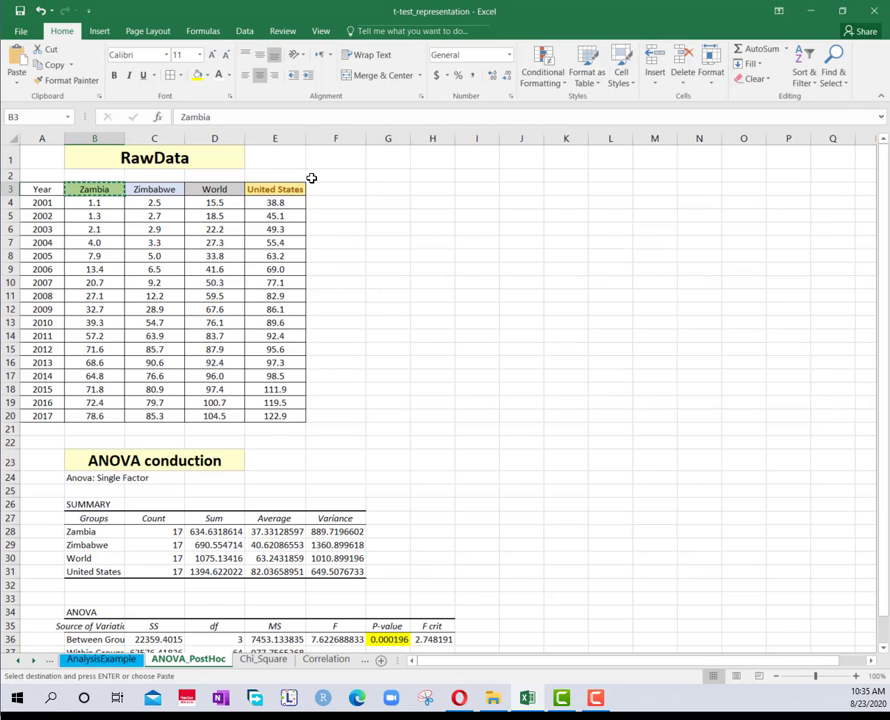
left_click(516, 178)
key("ctrl+v")
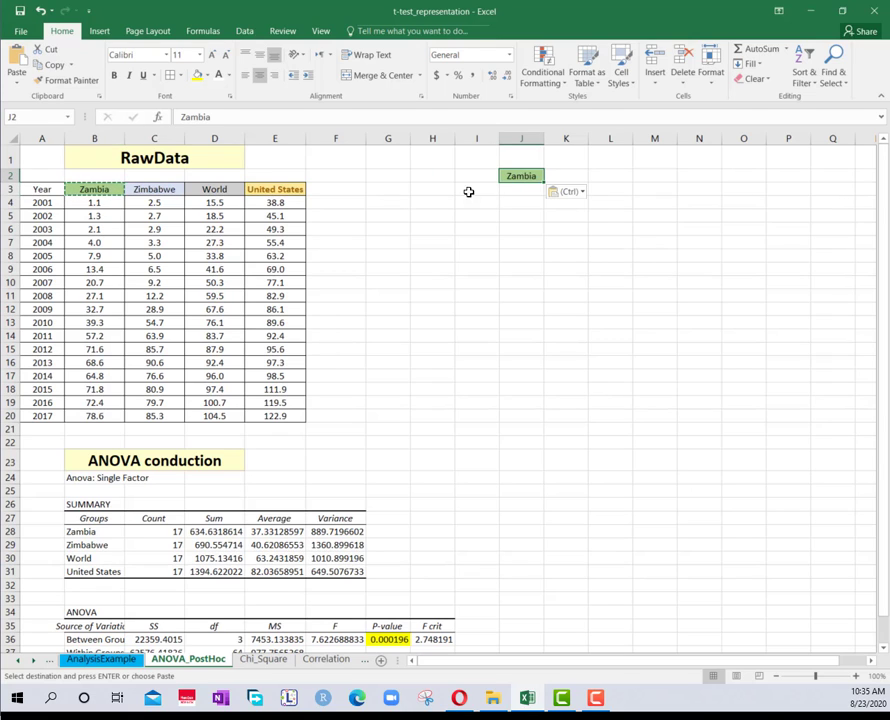
left_click(155, 190)
key("ctrl+c")
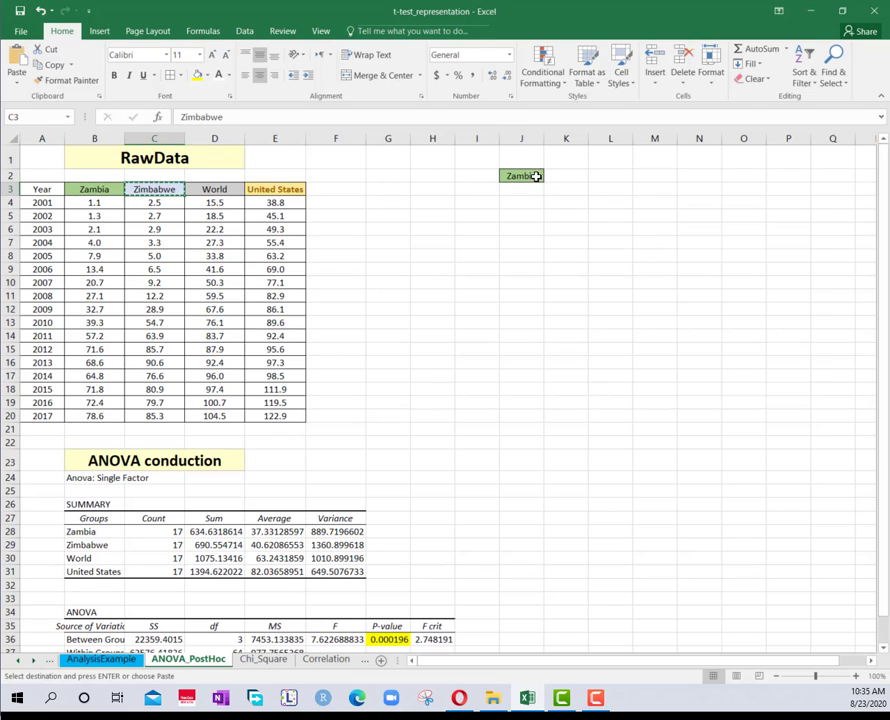
left_click(576, 175)
key("ctrl+v")
Step: Select cell J3 and start the t-Test: Two-Sample Assuming Equal Variances tool from Data Analysis
left_click(515, 190)
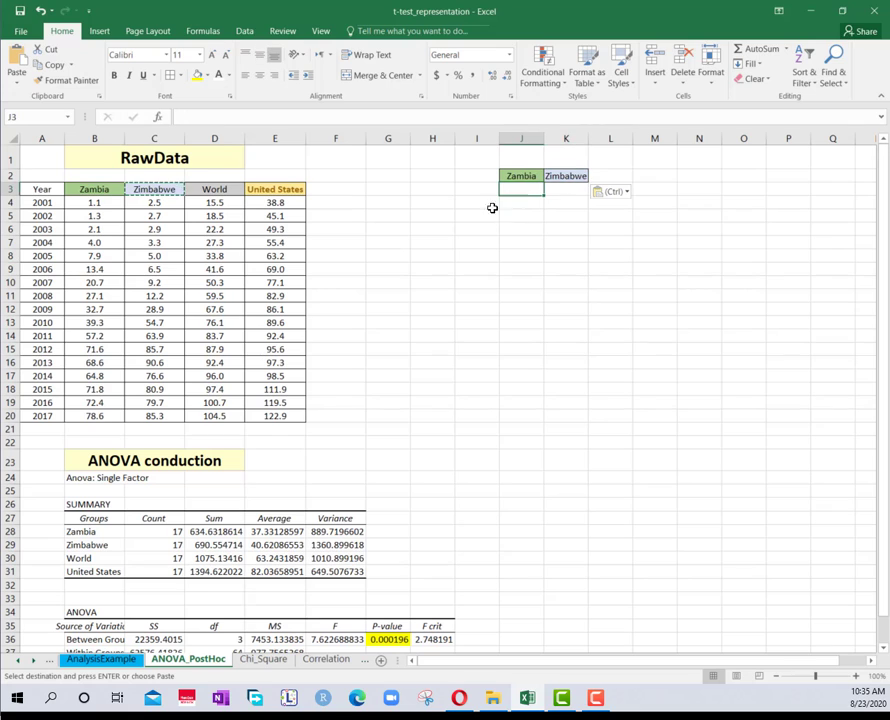
left_click(99, 31)
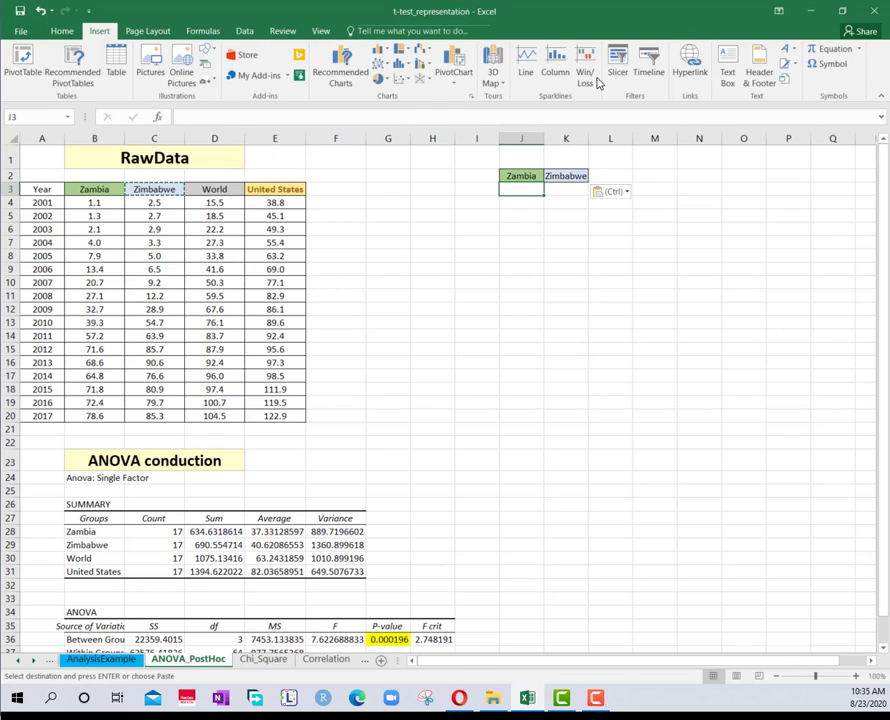
left_click(244, 31)
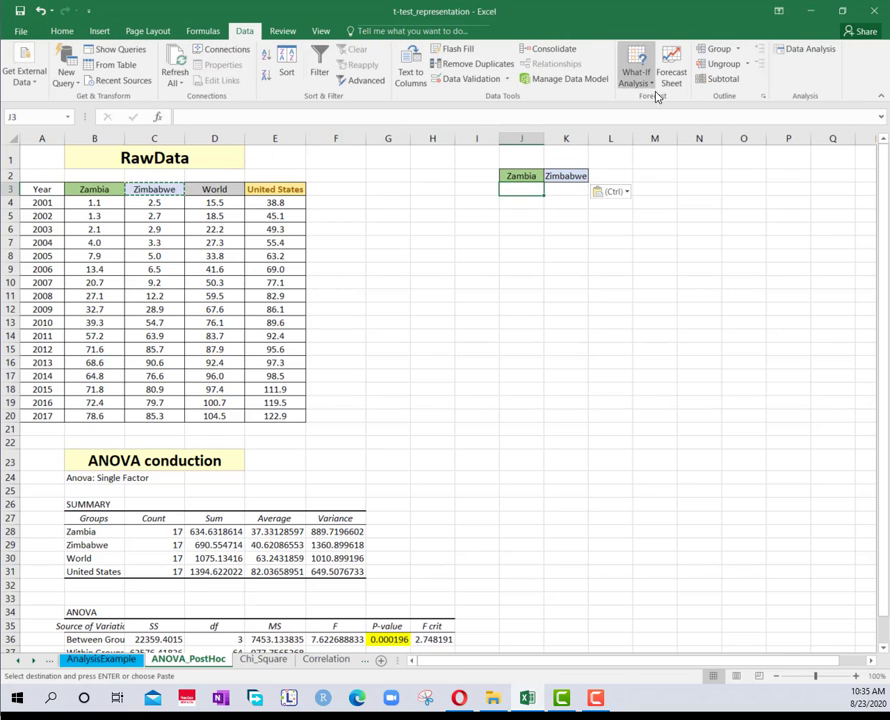
left_click(776, 55)
scroll(535, 345, "down", 3)
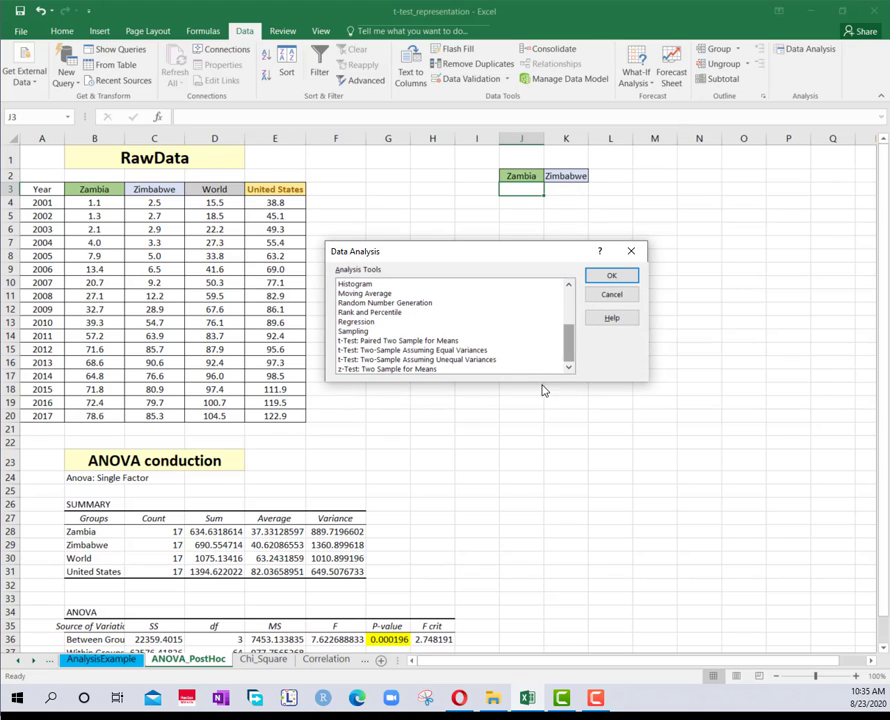
left_click(440, 351)
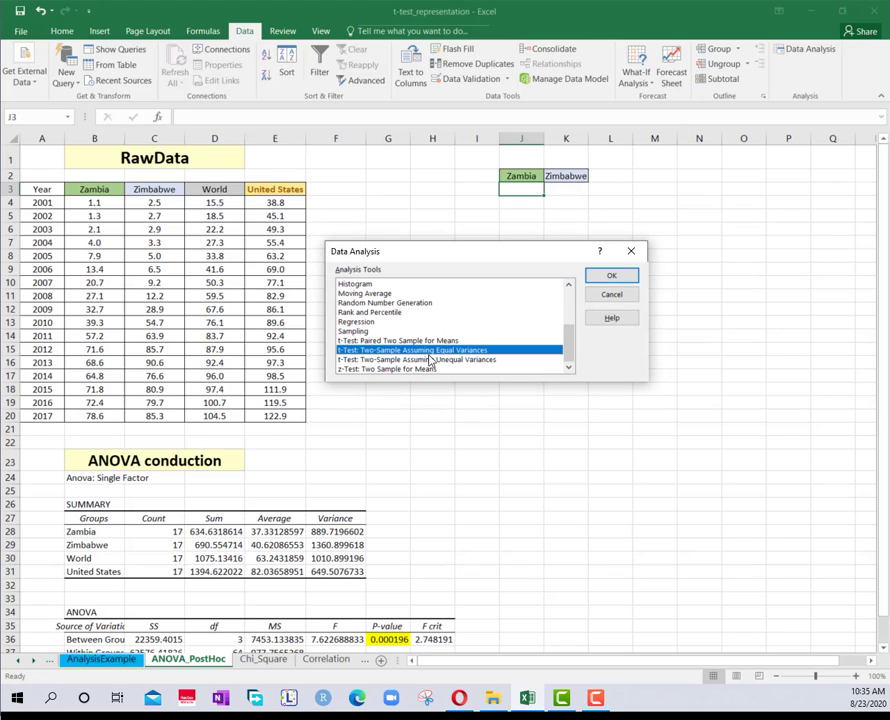
left_click(612, 280)
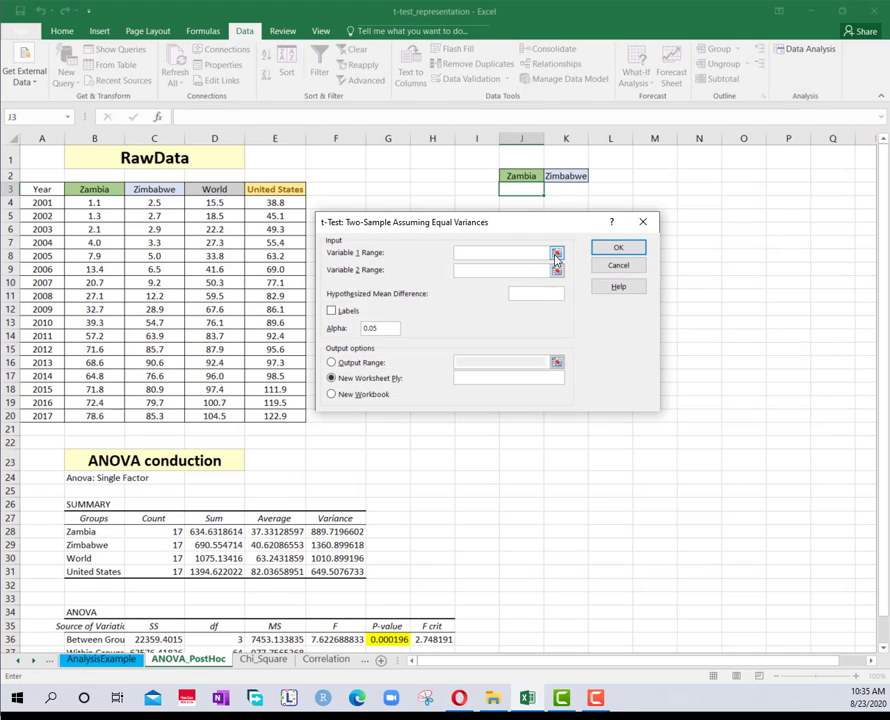
Step: Set the t-test's variable 1 range to $B$3:$B$20 for Zambia and variable 2 range to $C$3:$C$20 for Zimbabwe
left_click(441, 252)
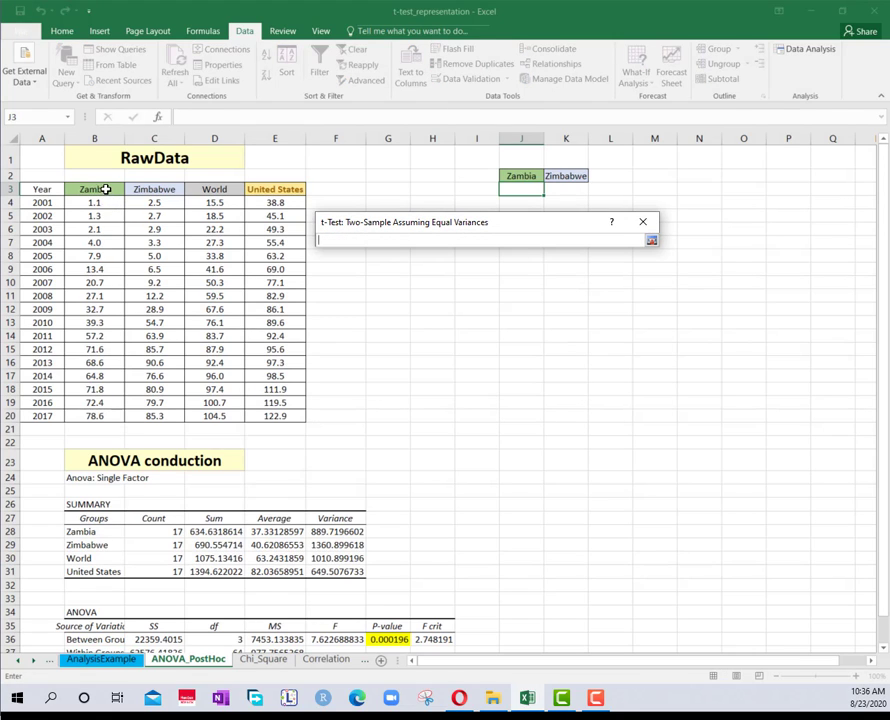
left_click_drag(105, 189, 95, 413)
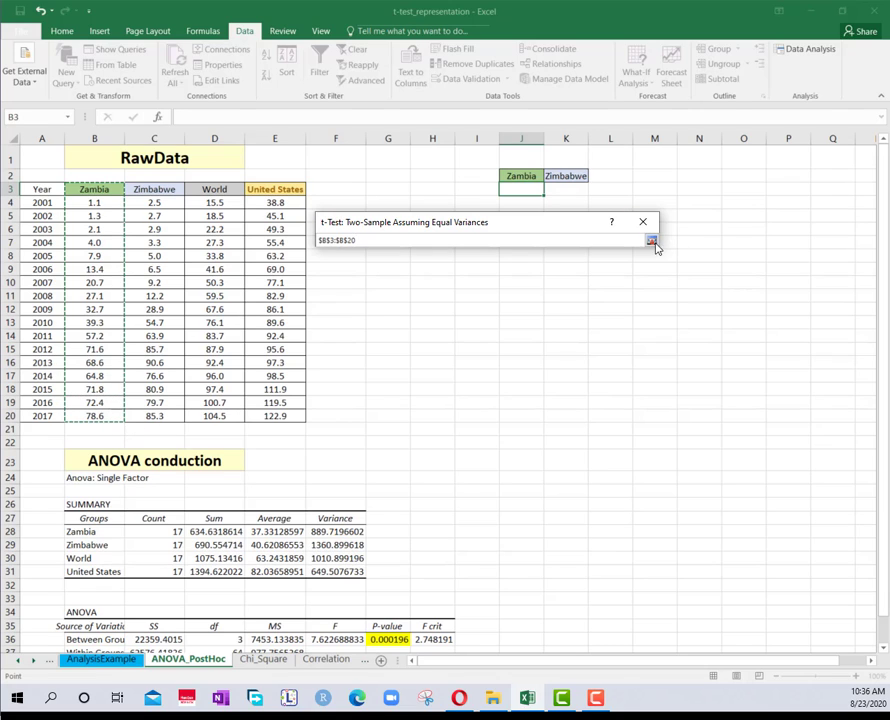
left_click(652, 242)
left_click(560, 273)
left_click(146, 190)
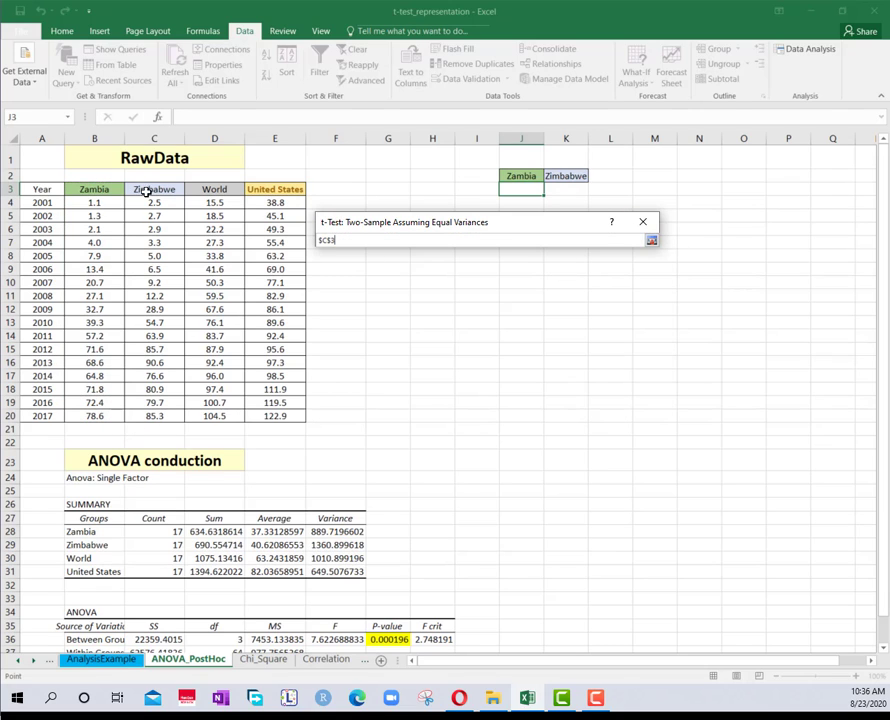
left_click_drag(146, 190, 151, 411)
left_click(652, 241)
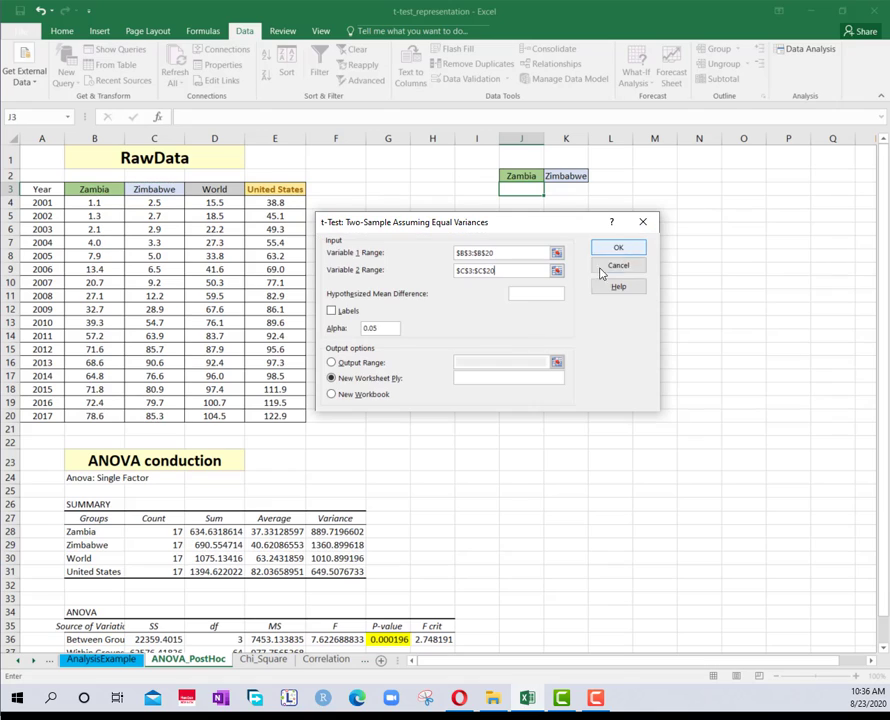
Step: Set the hypothesized mean difference to 0, include labels, and run the t-test with output at $J$3
left_click(545, 294)
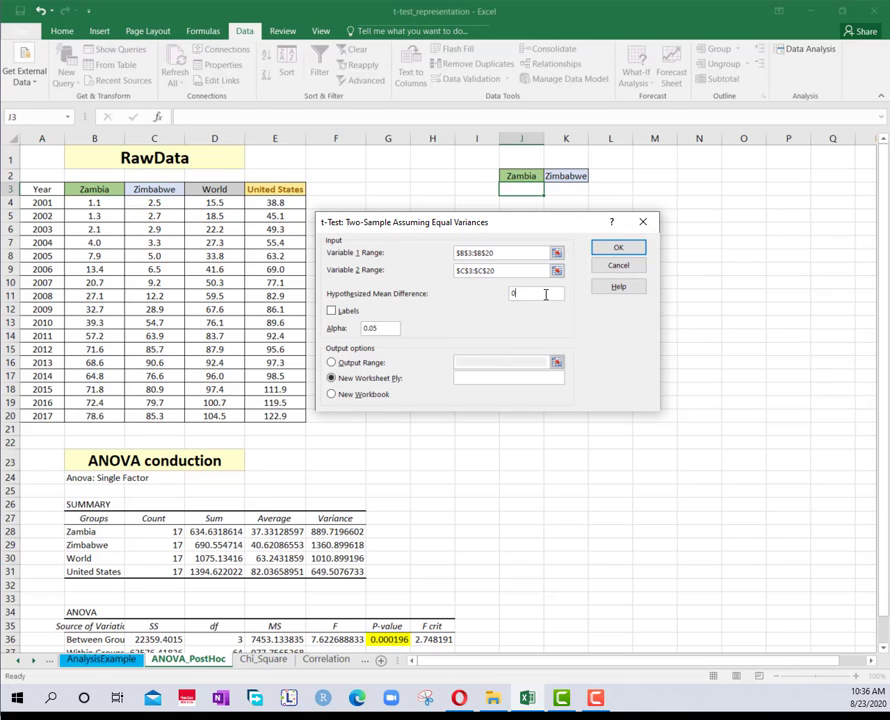
left_click(331, 311)
left_click(340, 362)
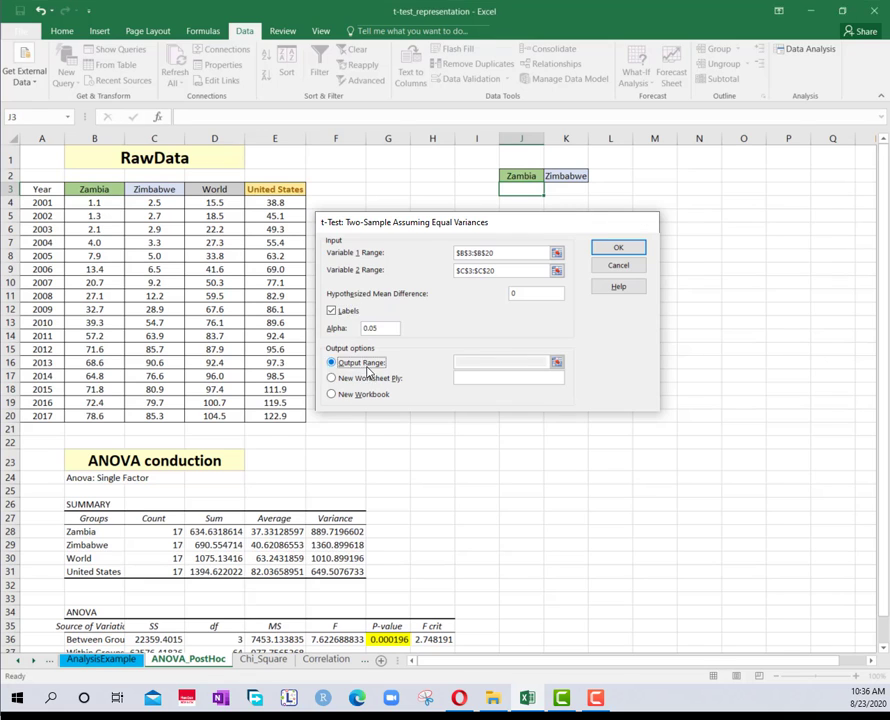
left_click(553, 362)
left_click(528, 189)
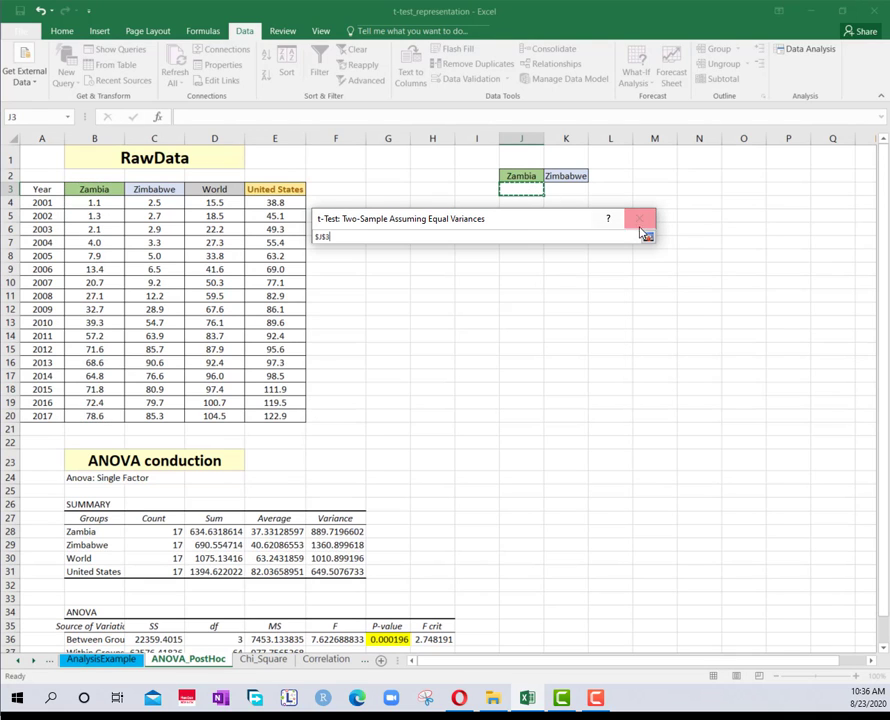
left_click(648, 236)
left_click(612, 243)
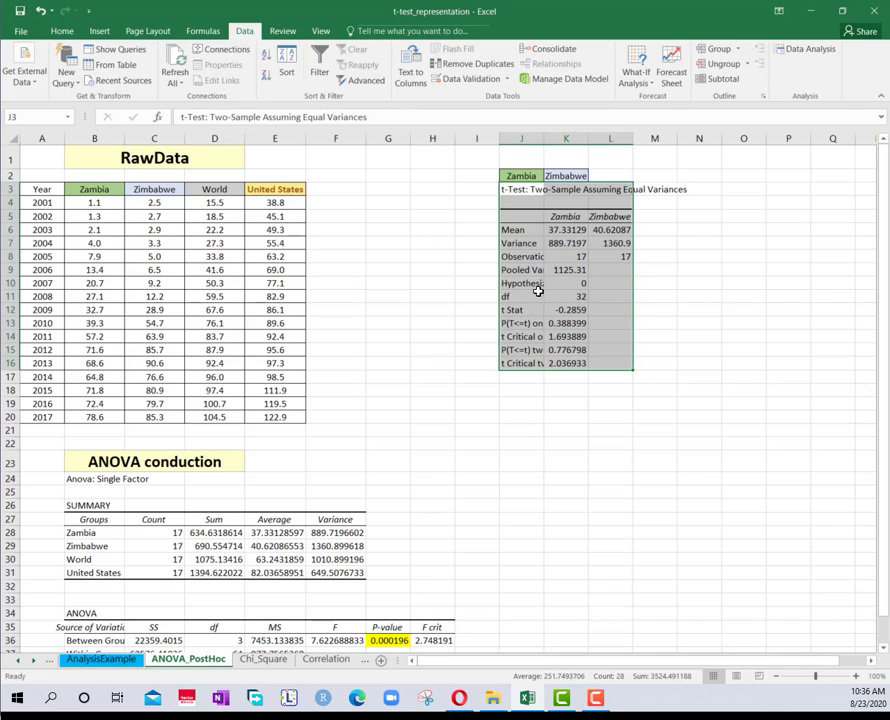
Step: Autofit columns J, K and L so the t-test output is fully readable
double_click(588, 137)
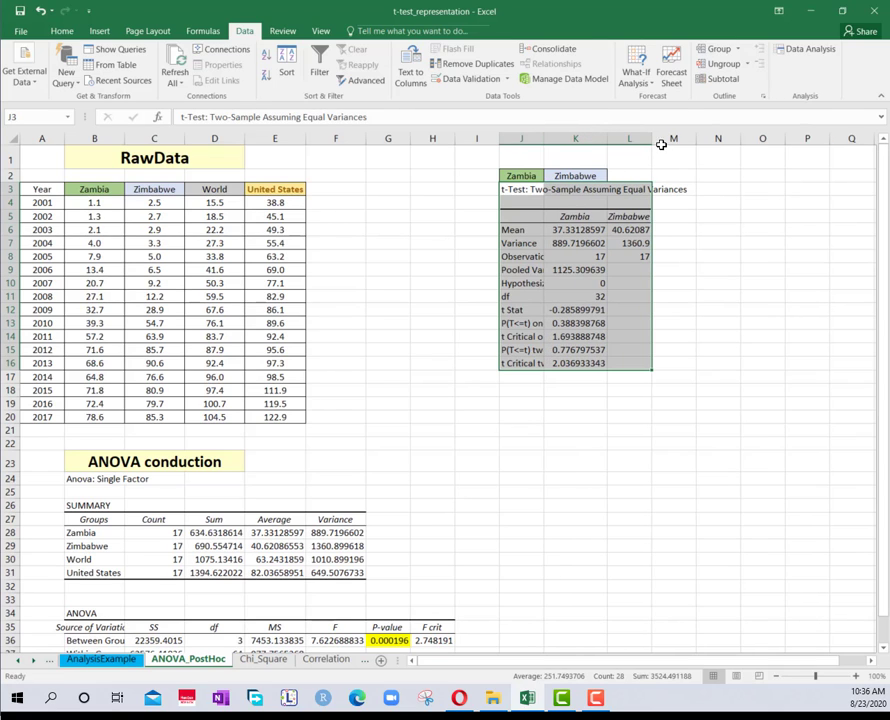
double_click(654, 137)
left_click(688, 340)
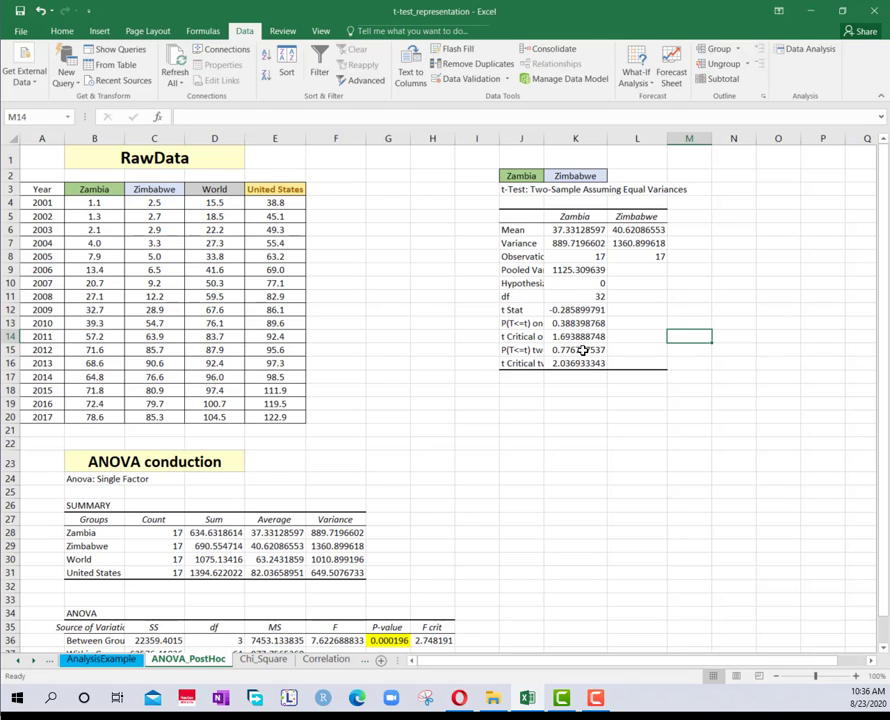
double_click(543, 132)
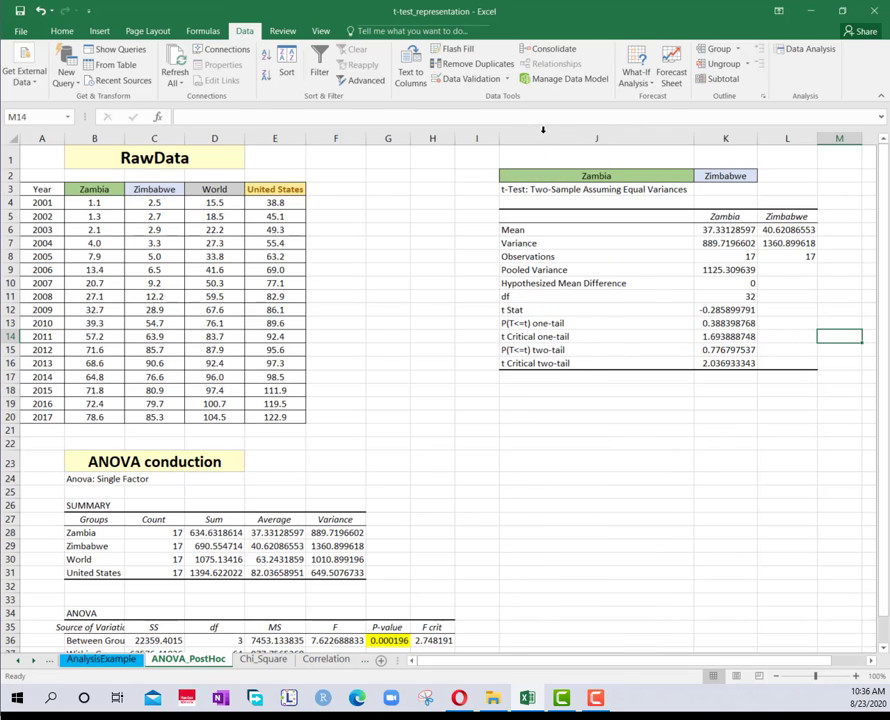
Step: Fill the two-tail P-value cell K15 in the t-test output with yellow
left_click(721, 351)
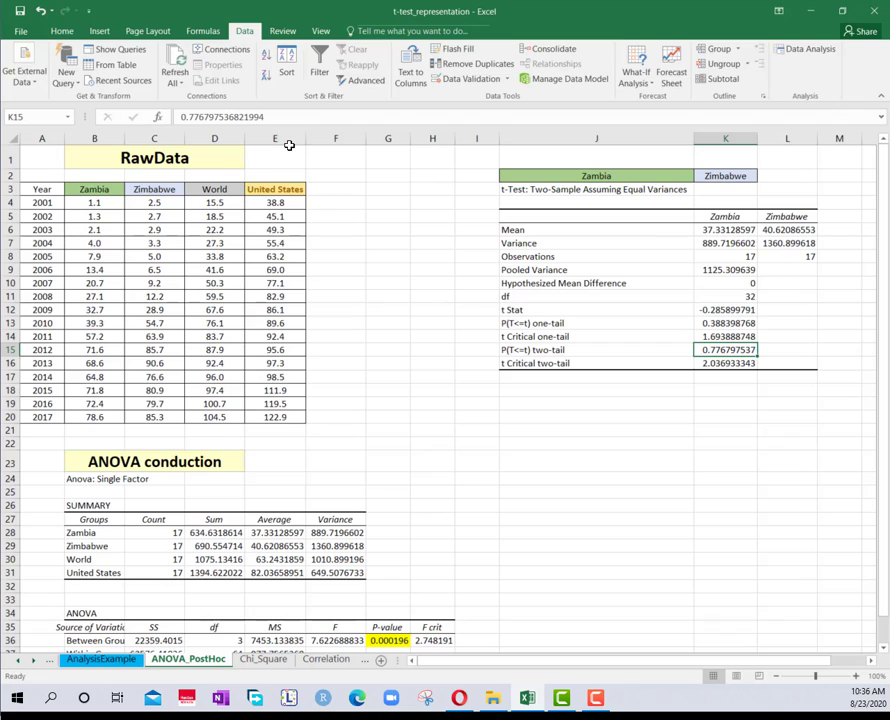
left_click(62, 31)
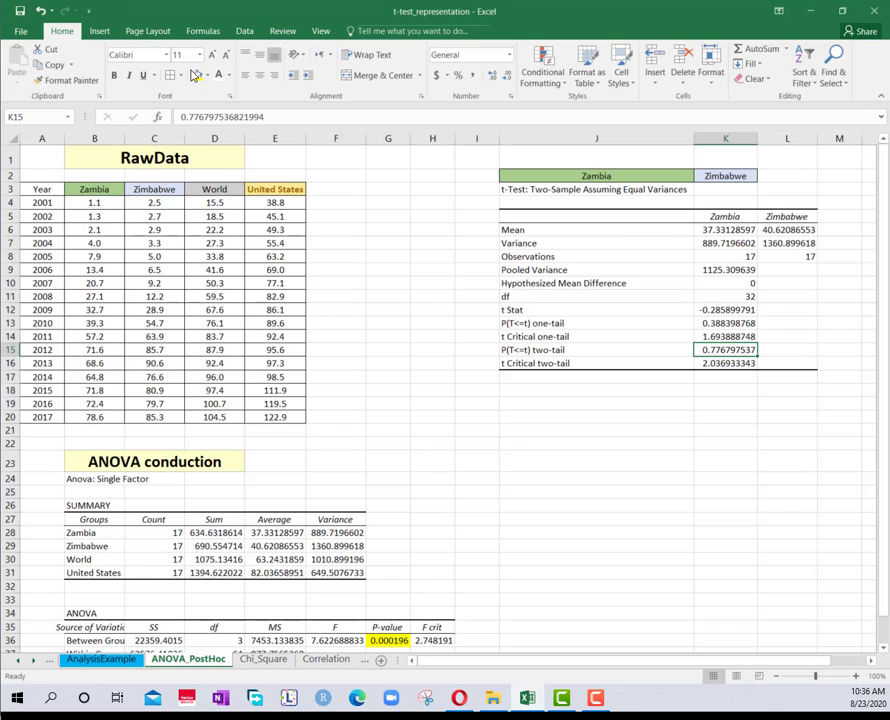
left_click(197, 75)
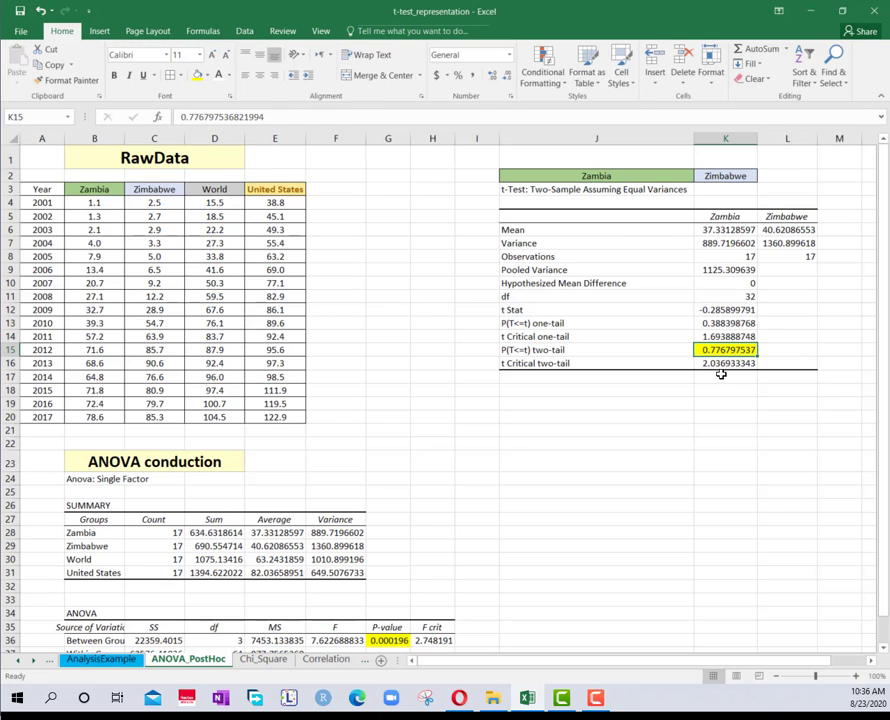
Step: Enter the formula =K15/4 in L15 to divide the two-tail P-value by 4
left_click(785, 353)
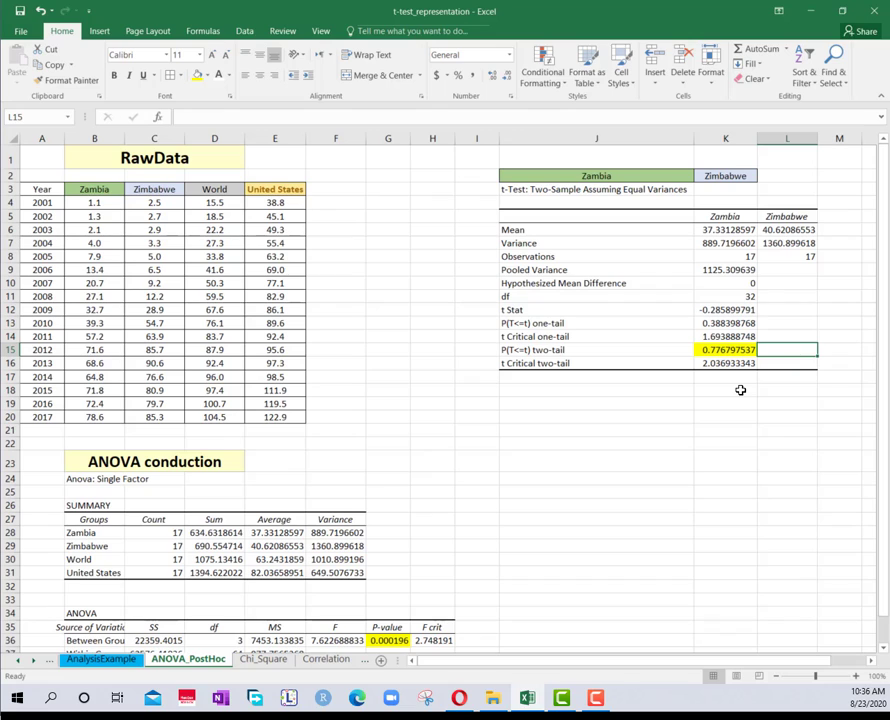
type("=")
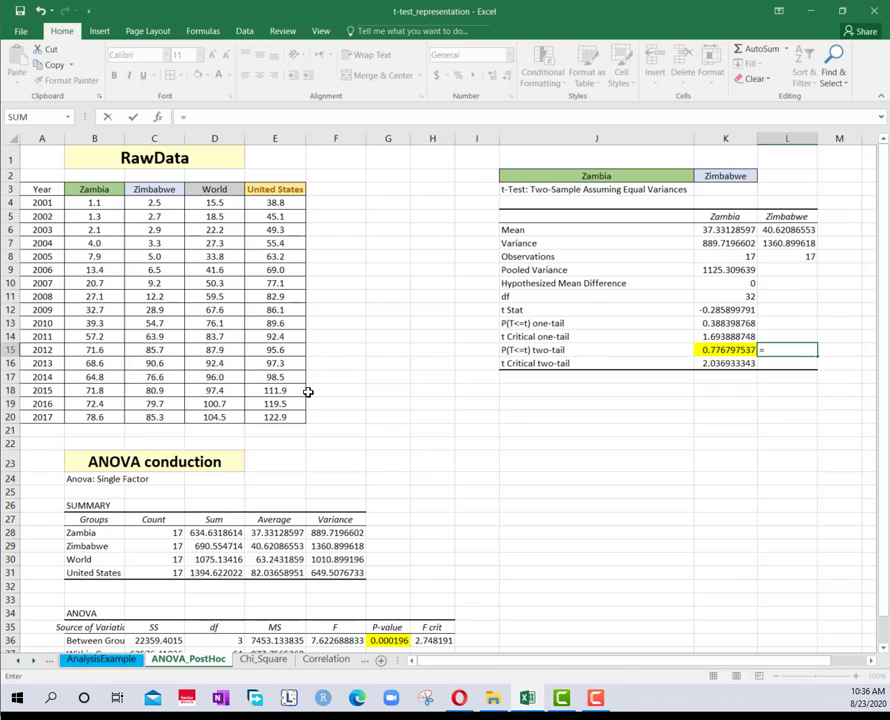
left_click(723, 350)
type("/4")
key("Return")
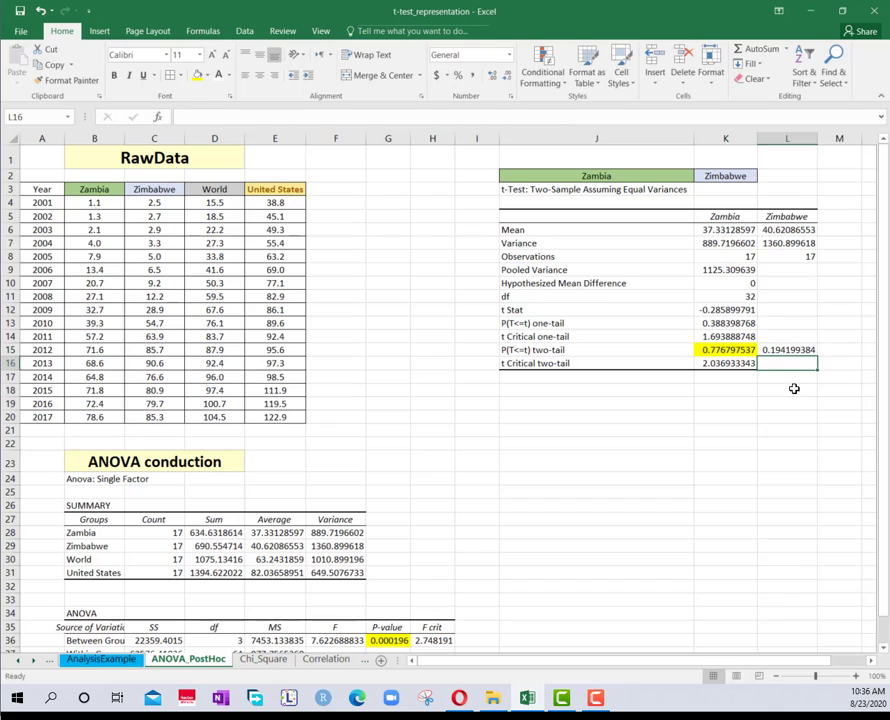
Step: Enter the label p-value in L14 above the divided P-value and add borders around cells L14:L15
left_click(788, 339)
type("p-")
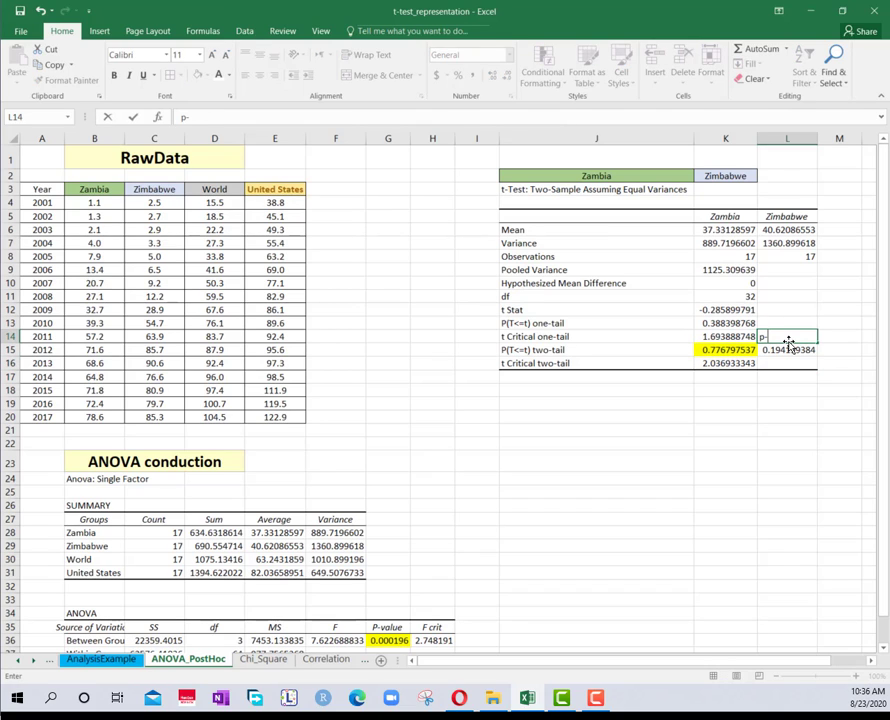
type("value")
key("Return")
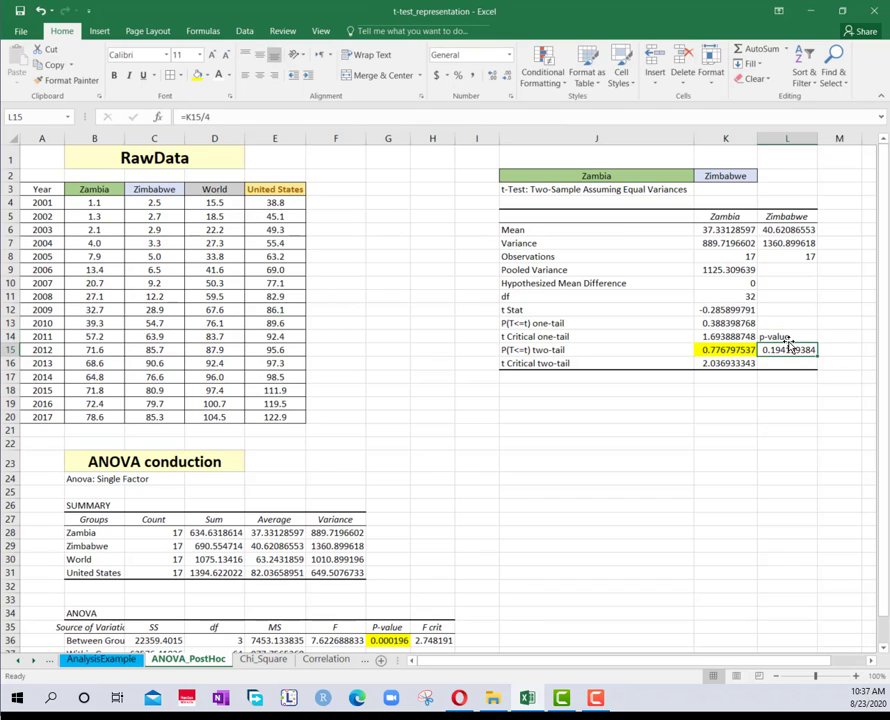
left_click_drag(788, 338, 790, 350)
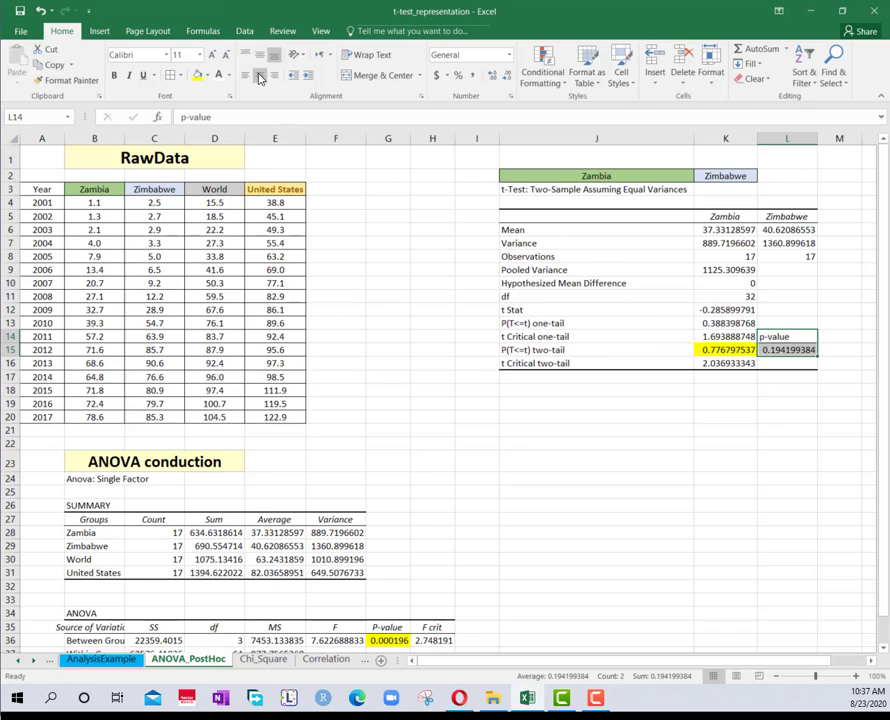
Step: Fill the adjusted P-value cell L15 with yellow
left_click(786, 350)
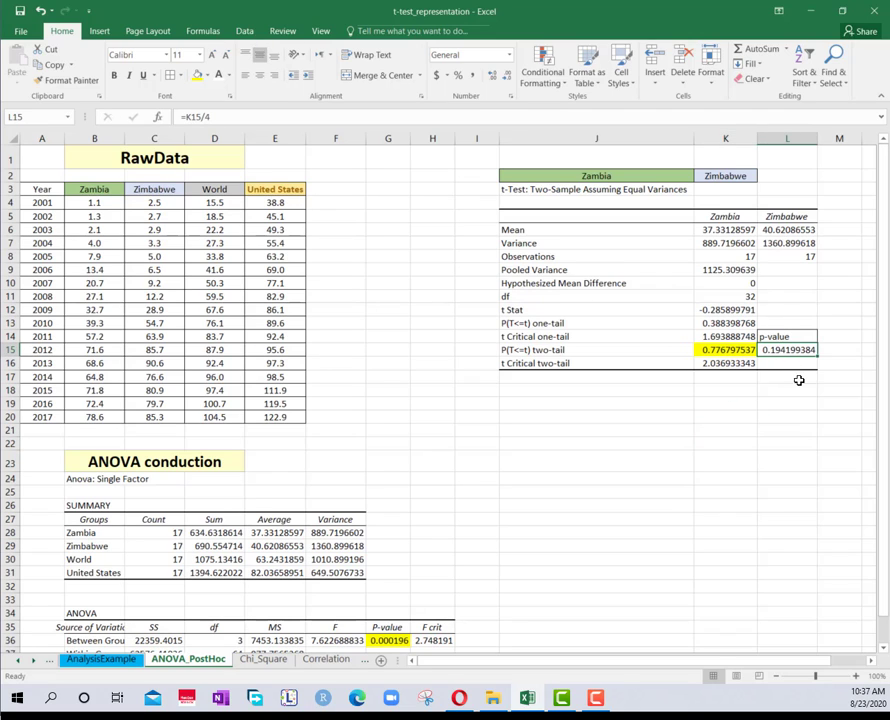
left_click(197, 75)
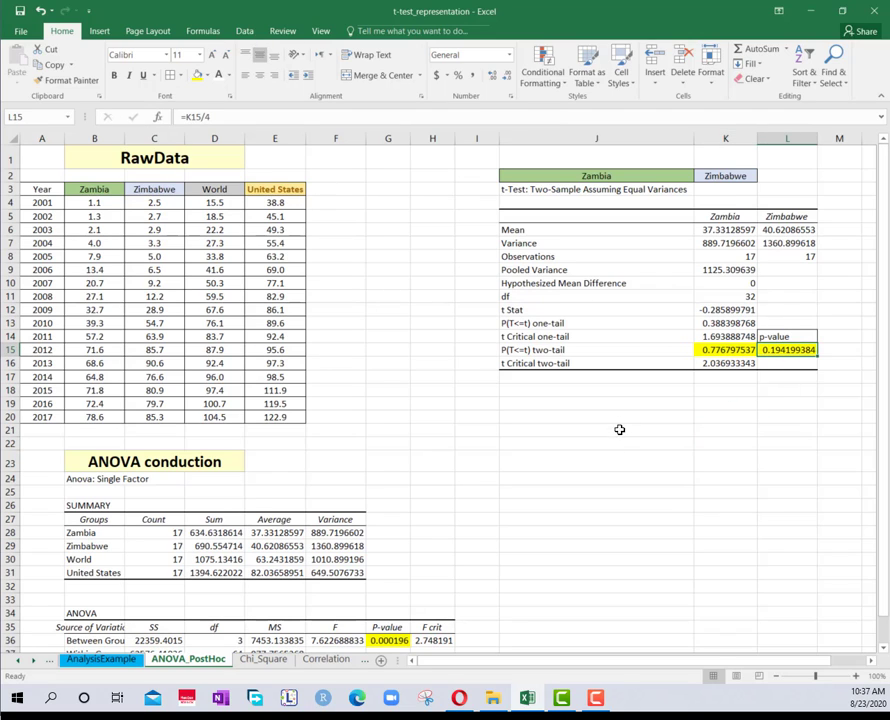
left_click(786, 377)
left_click(786, 350)
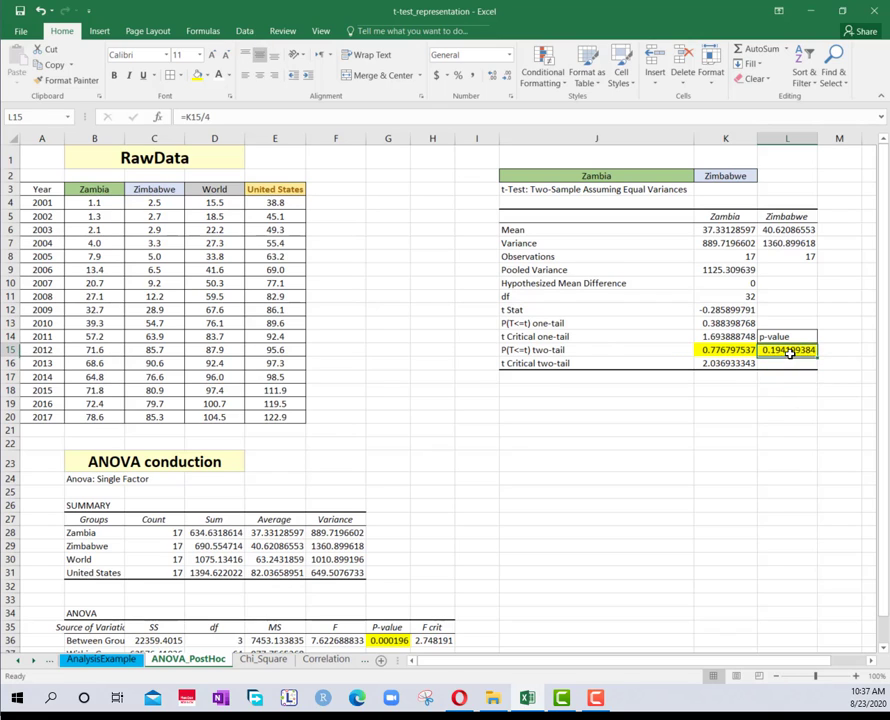
Step: Set up another t-Test: Two-Sample Assuming Equal Variances, changing the Variable 2 range to the World data $D$3:$D$20
left_click(570, 391)
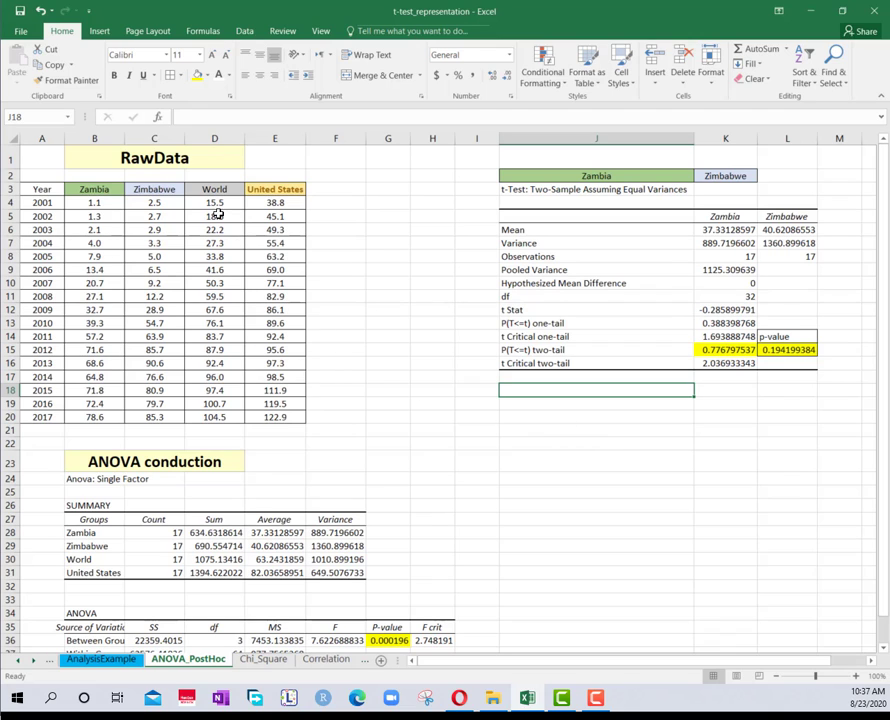
left_click(244, 31)
left_click(802, 48)
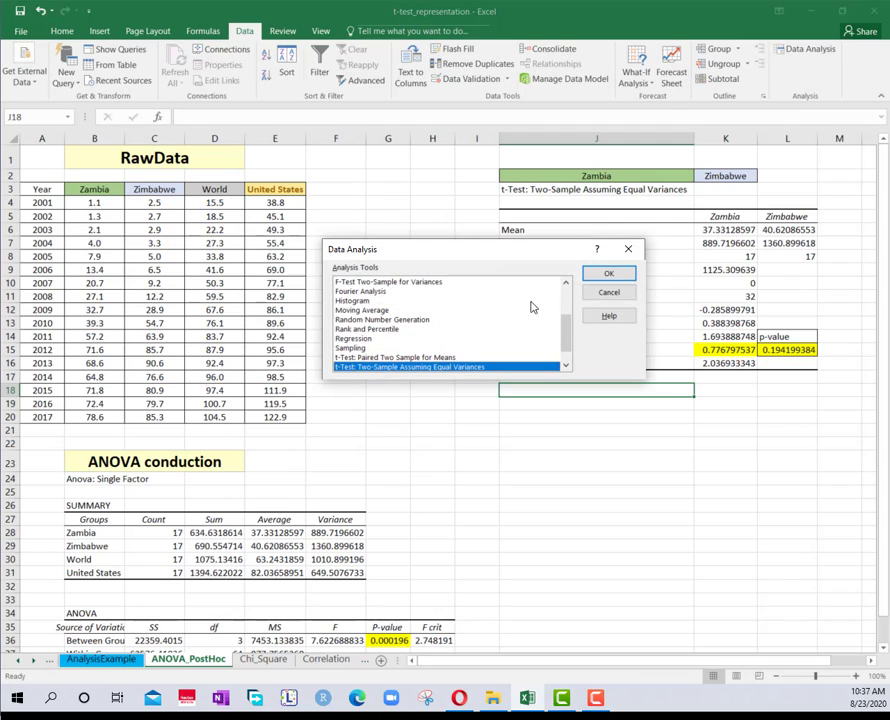
left_click(612, 276)
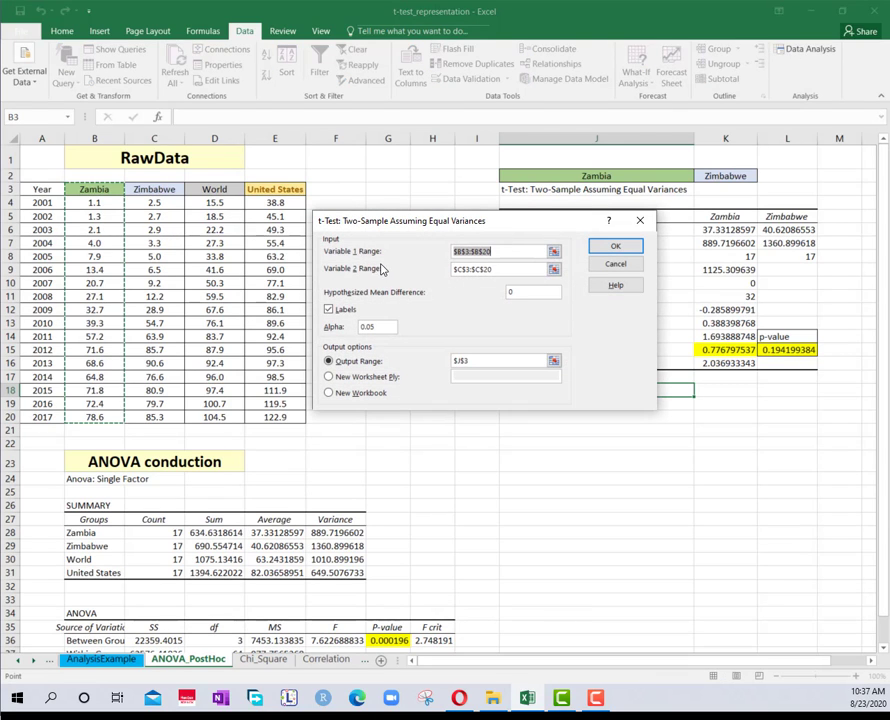
left_click(559, 270)
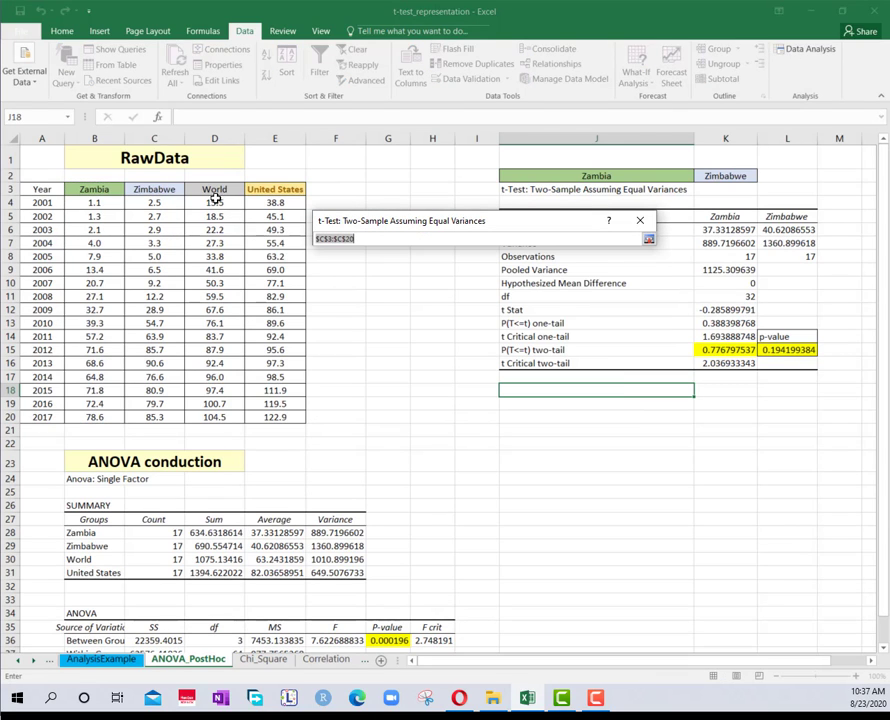
left_click_drag(214, 189, 215, 418)
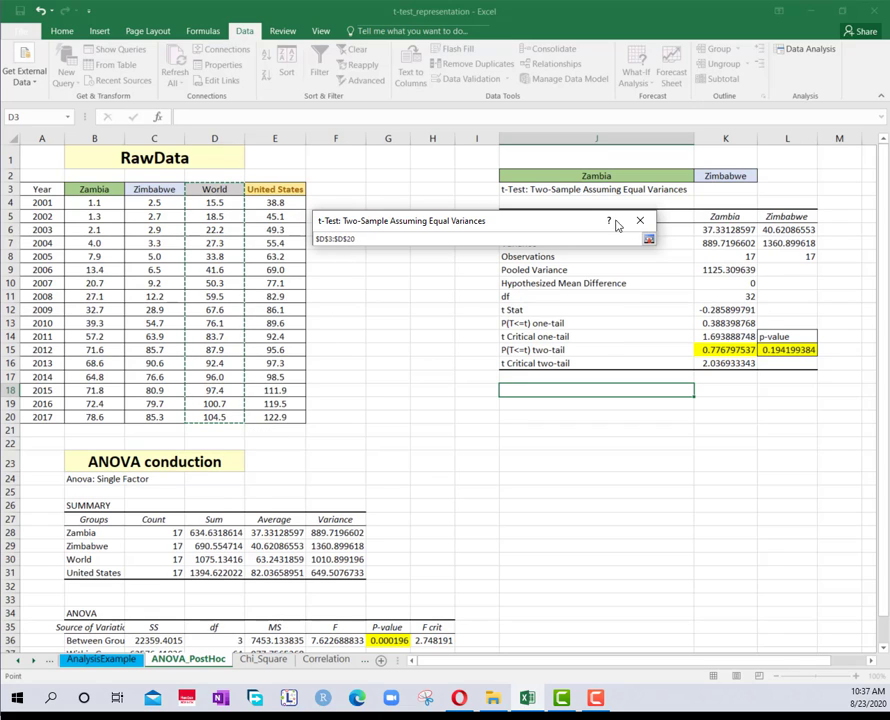
left_click(648, 239)
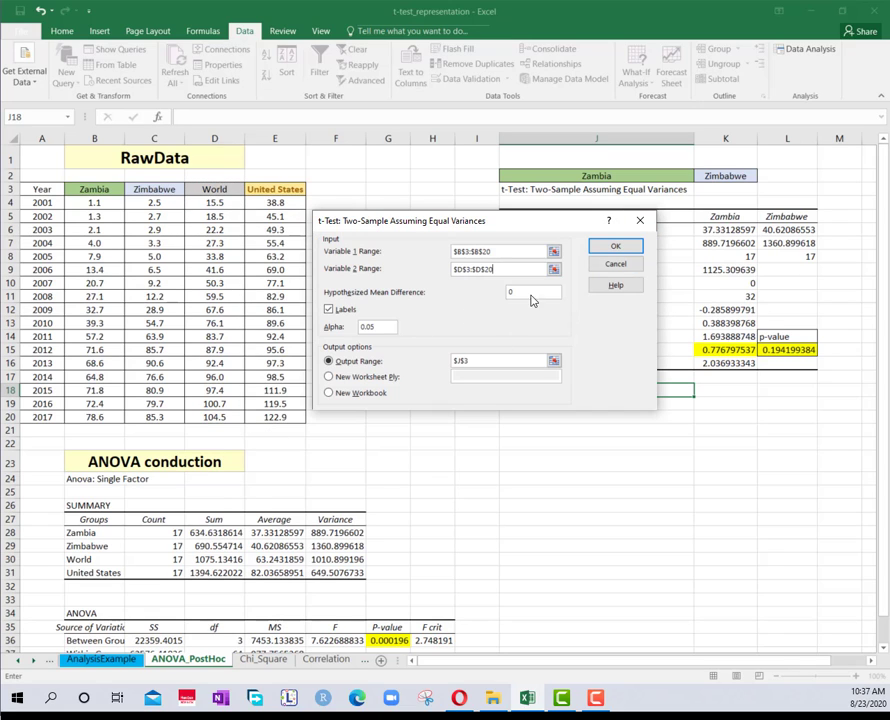
Step: Set the output range to $J$18 and run the Zambia versus World t-test
left_click(554, 360)
left_click(566, 392)
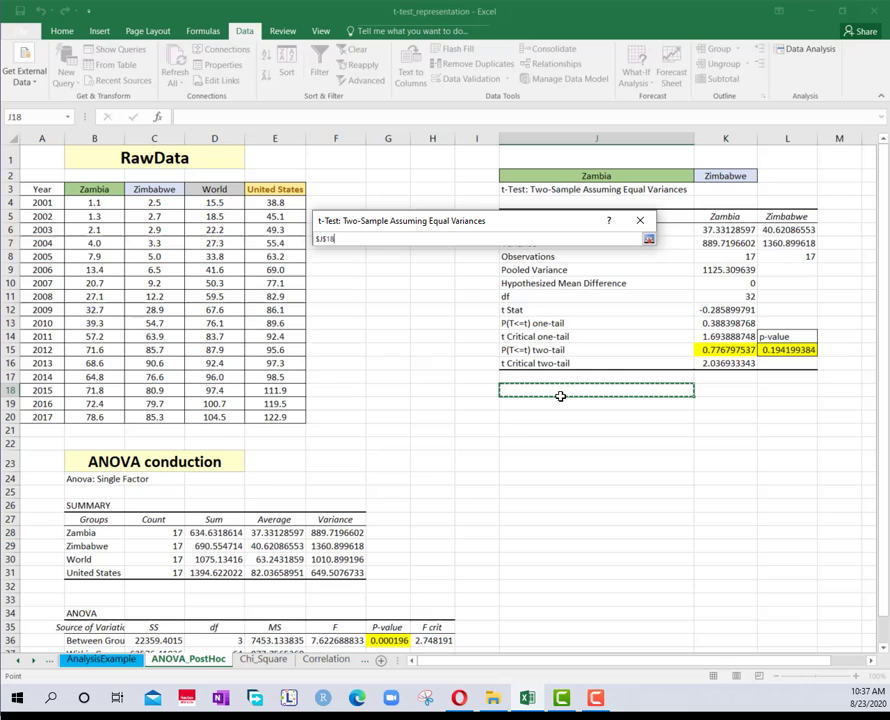
left_click(648, 239)
left_click(620, 248)
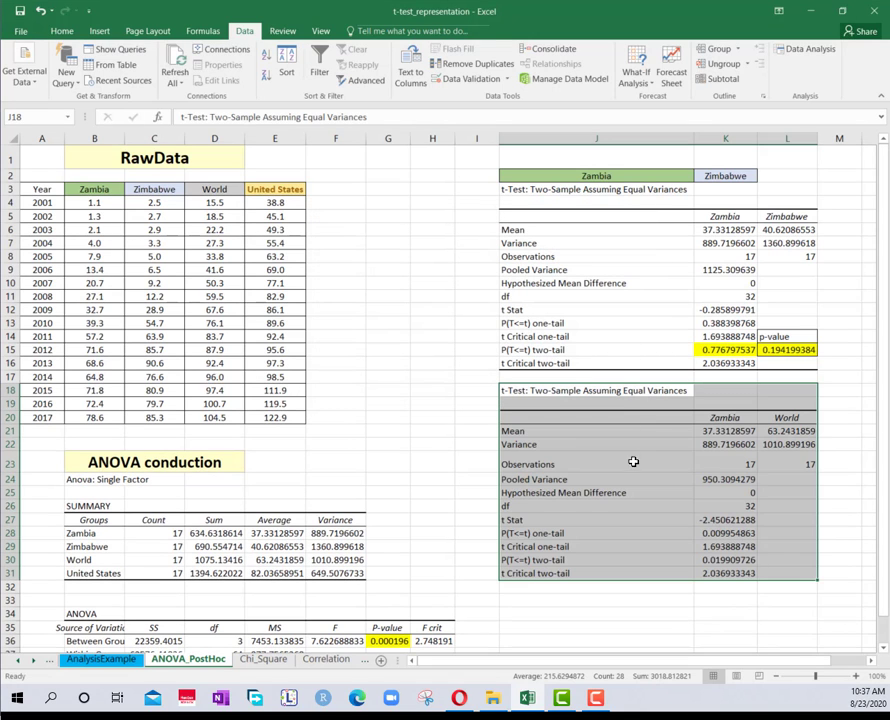
Step: Reduce the two-tail P-value in K30 of the Zambia–World output to three decimal places
left_click(729, 559)
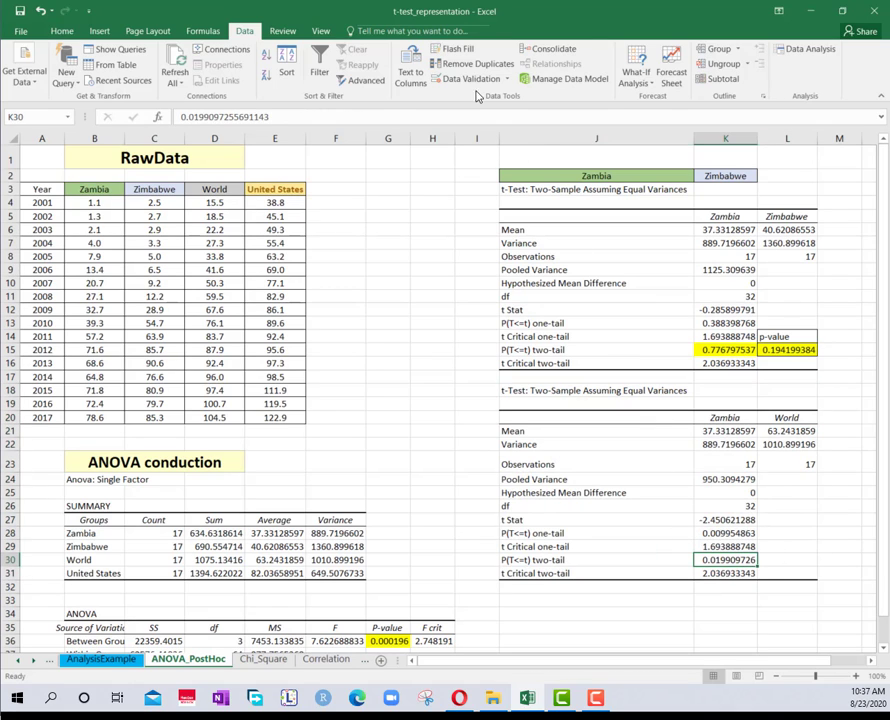
left_click(66, 33)
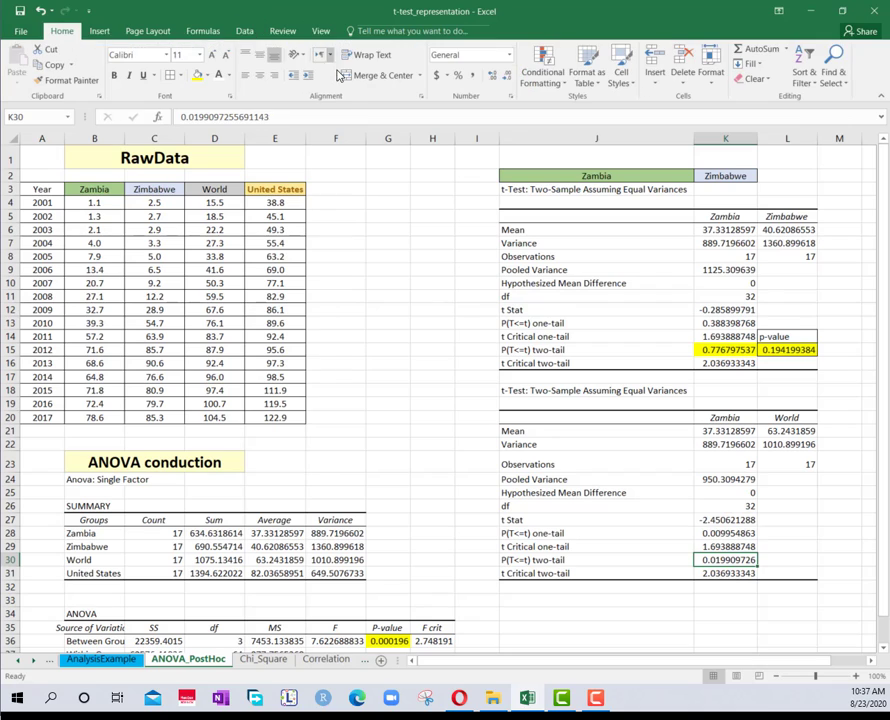
left_click(506, 76)
left_click(506, 76)
left_click(506, 76)
left_click(506, 78)
left_click(506, 78)
left_click(506, 78)
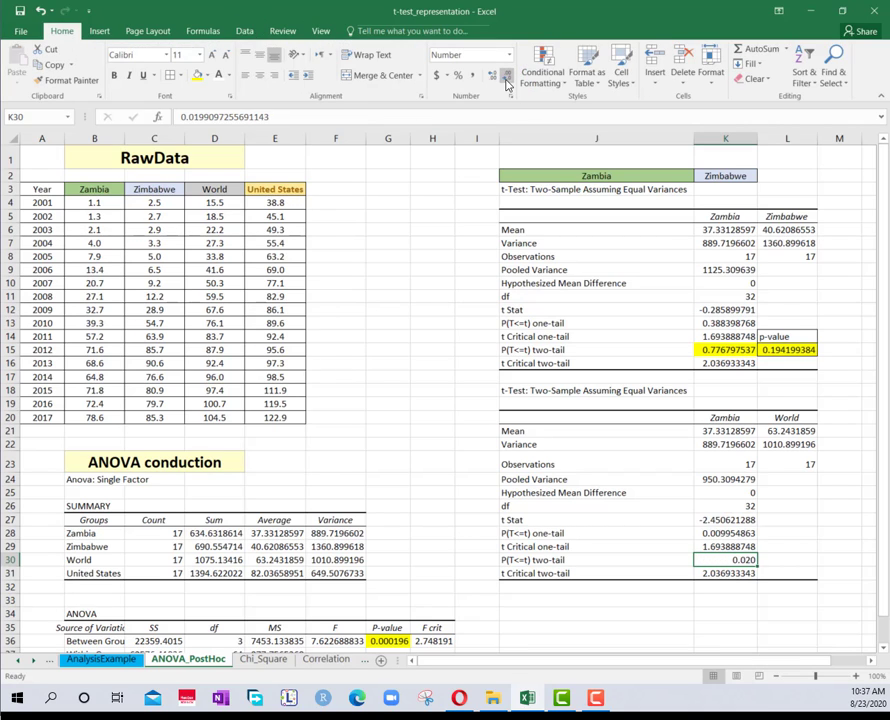
Step: Enter the formula =K30/4 in L30 to divide the Zambia–World two-tail P-value by 4
left_click(786, 561)
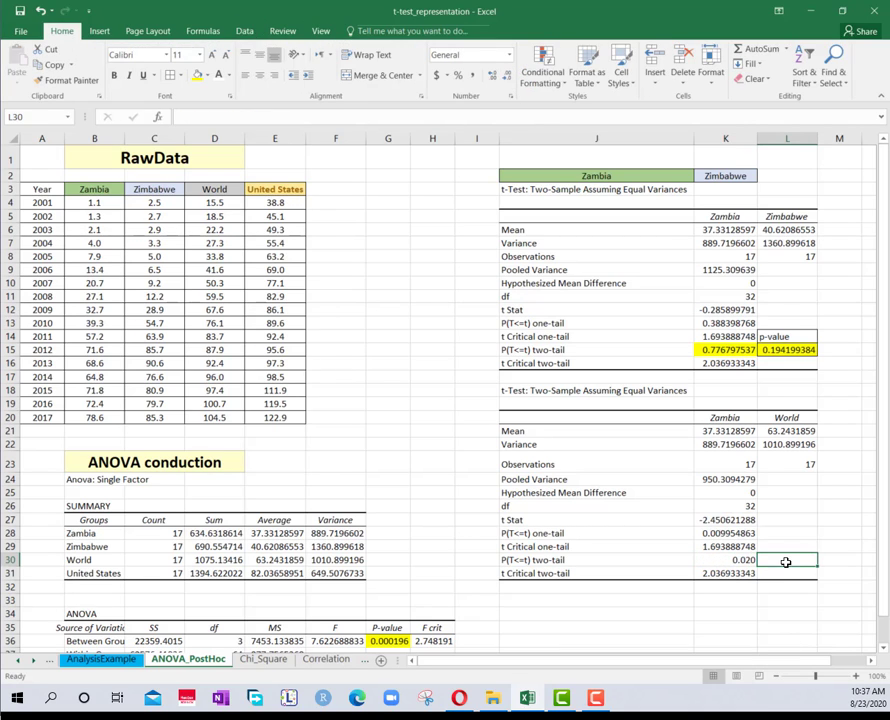
type("=")
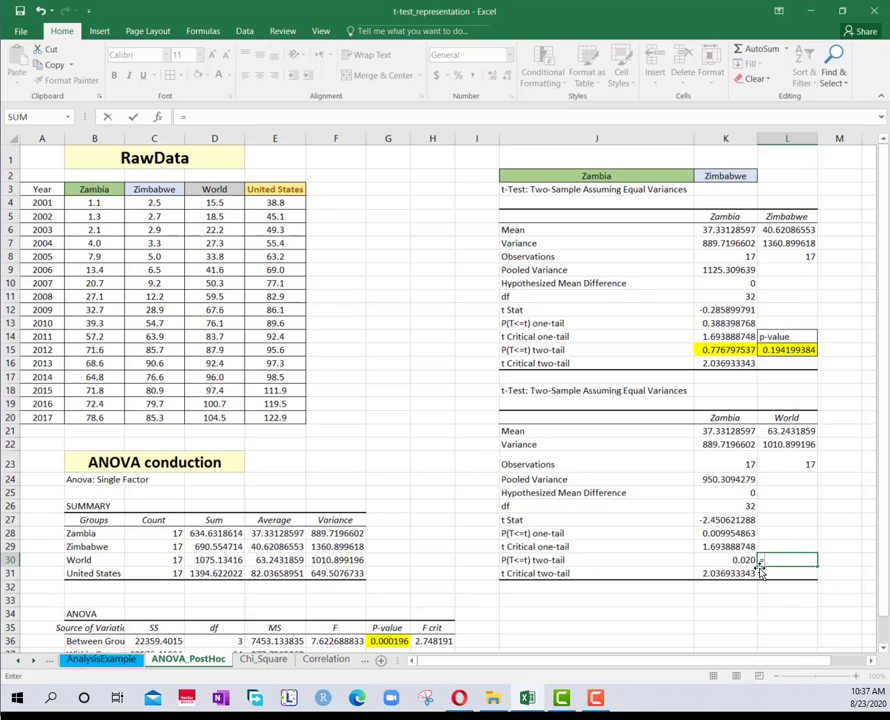
left_click(726, 561)
type("/")
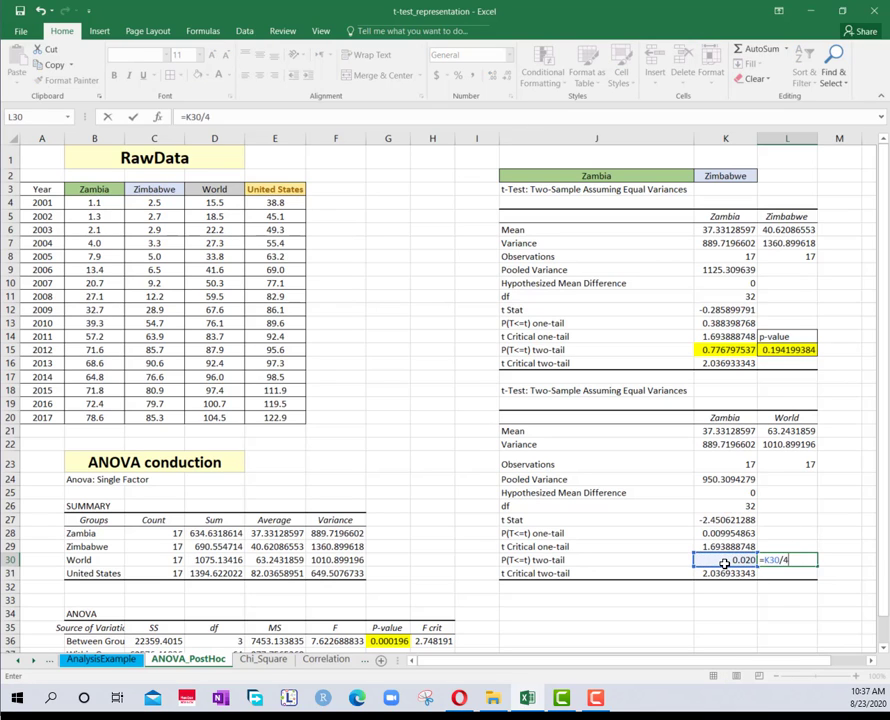
type("4")
key("Return")
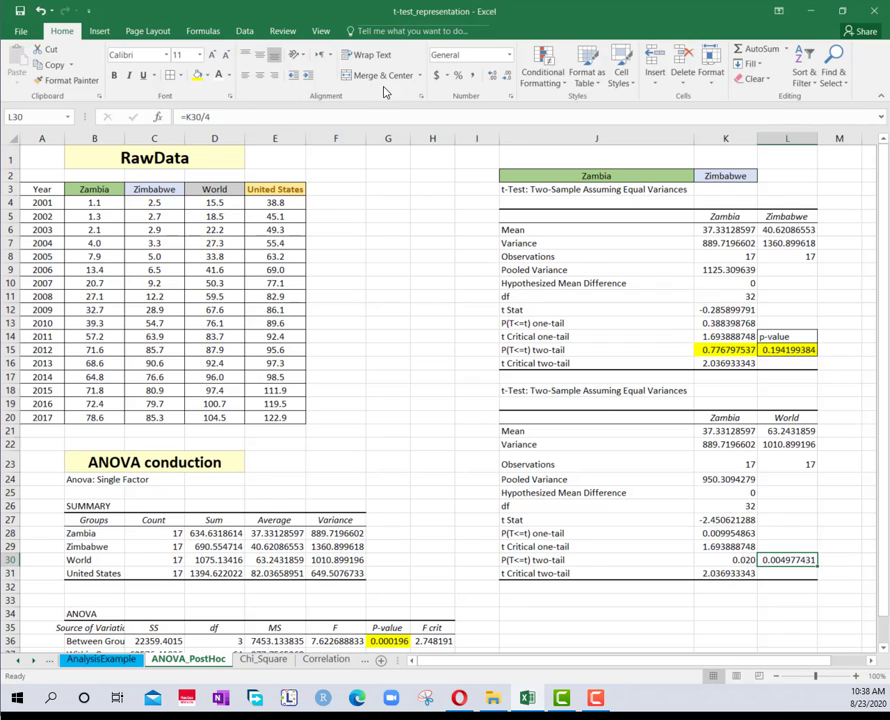
Step: Format the adjusted P-value in L30 to three decimal places and fill the cell with yellow
left_click(508, 77)
left_click(508, 77)
left_click(508, 77)
left_click(508, 77)
left_click(508, 77)
left_click(508, 77)
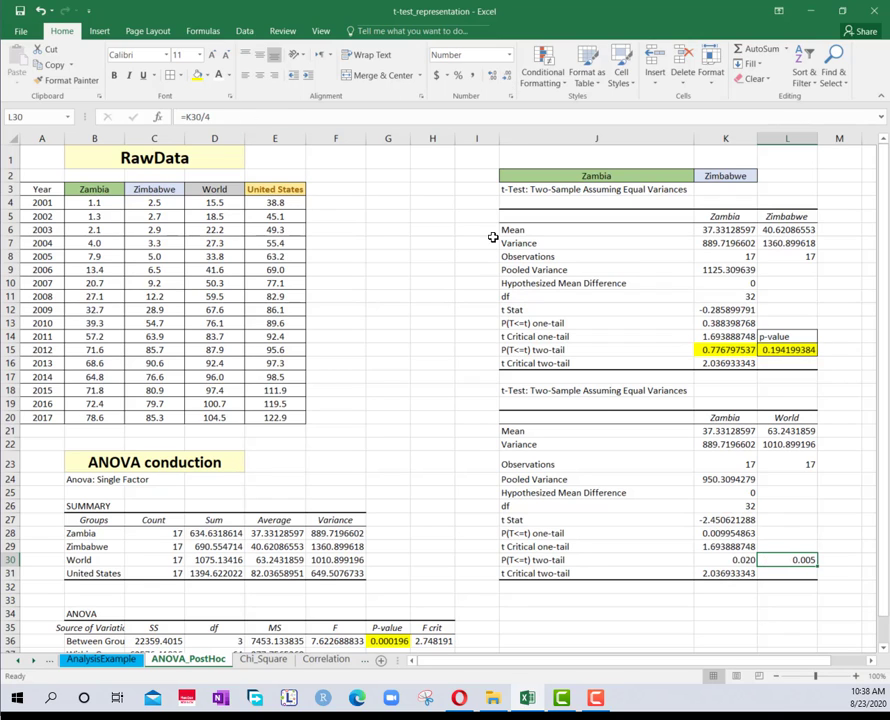
left_click(208, 76)
left_click(229, 179)
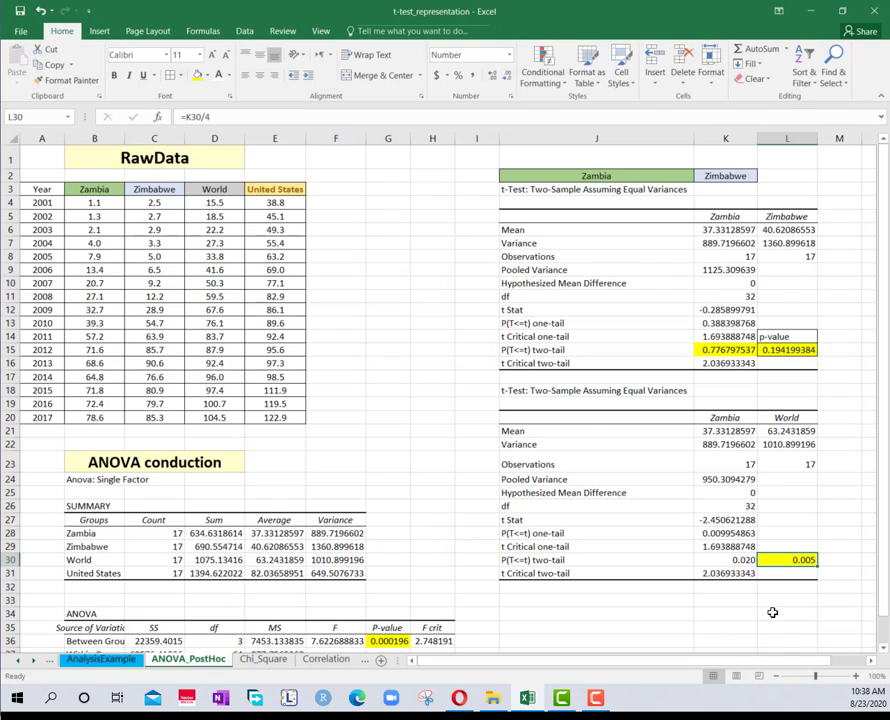
left_click_drag(787, 586, 787, 600)
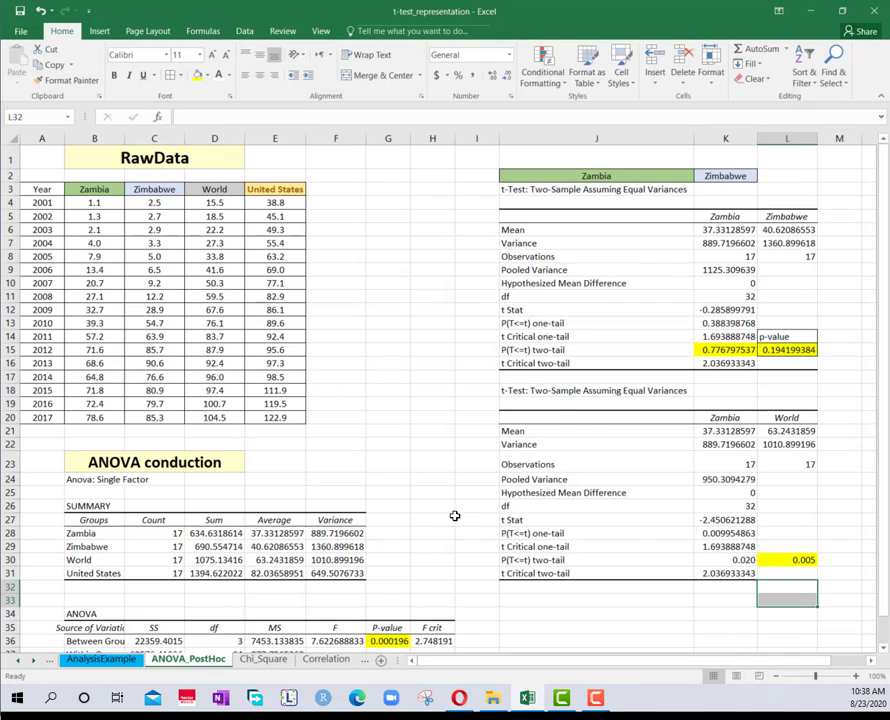
scroll(646, 423, "down", 5)
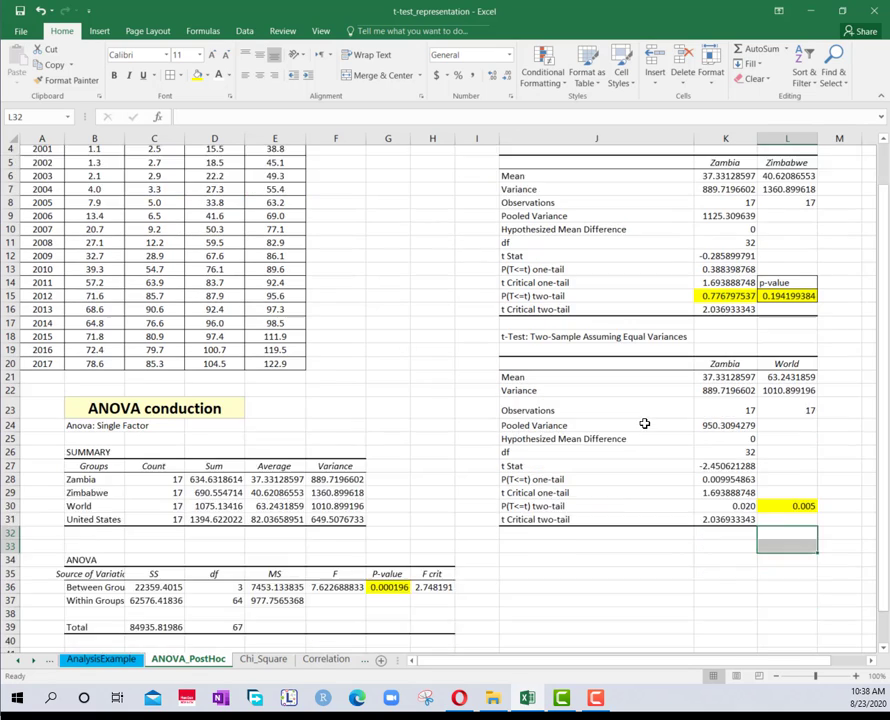
scroll(632, 437, "up", 2)
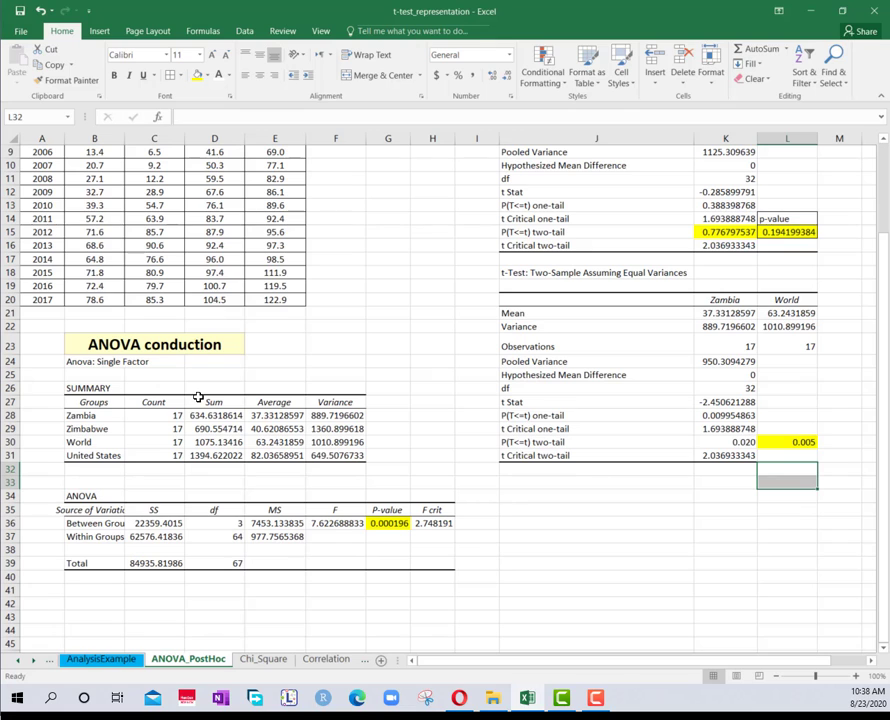
scroll(206, 375, "up", 3)
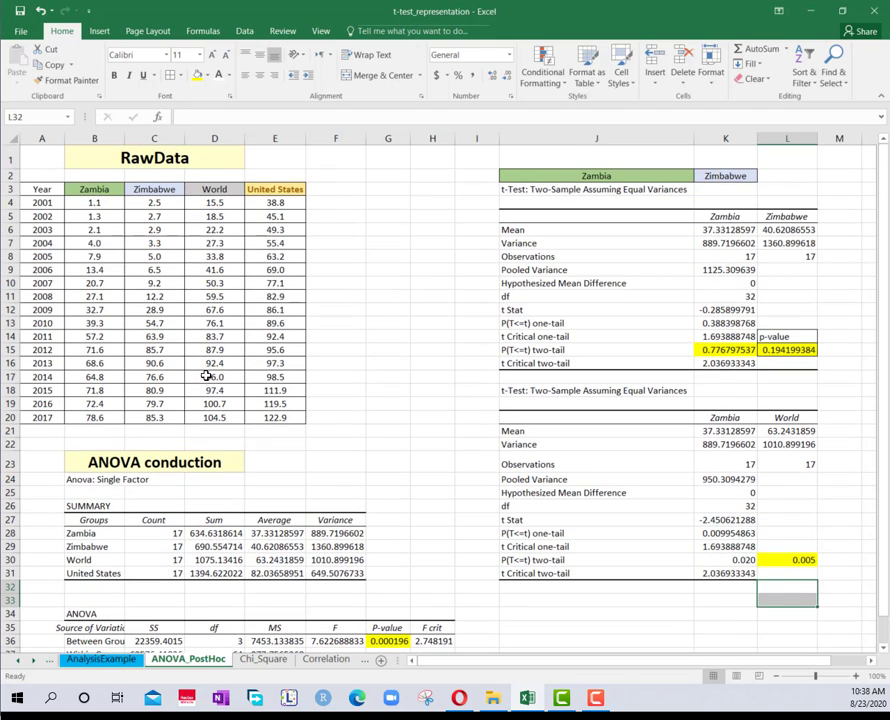